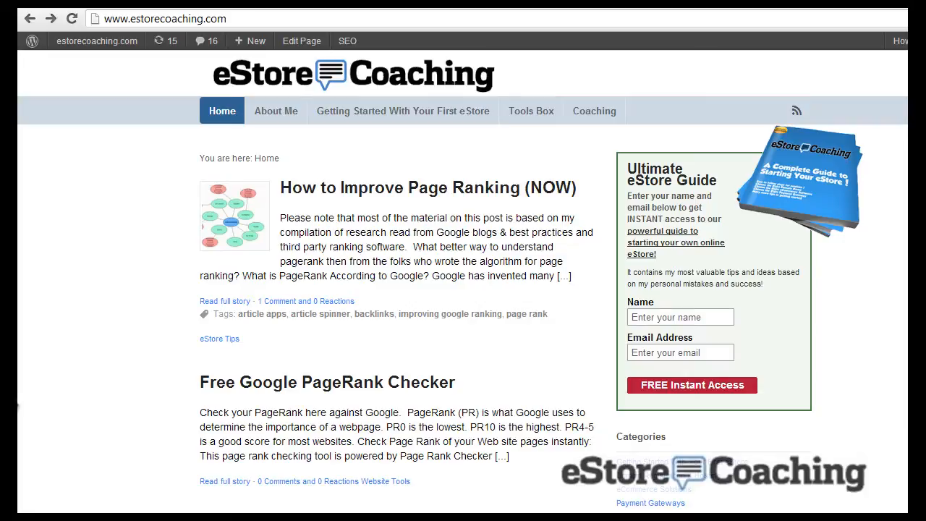
Go from eCommerce Solutions to the Compare and Review post's middle 3dcart Start Free Trial button
{"action": "scroll", "coordinate": [453, 224], "scroll_direction": "down", "scroll_amount": 3}
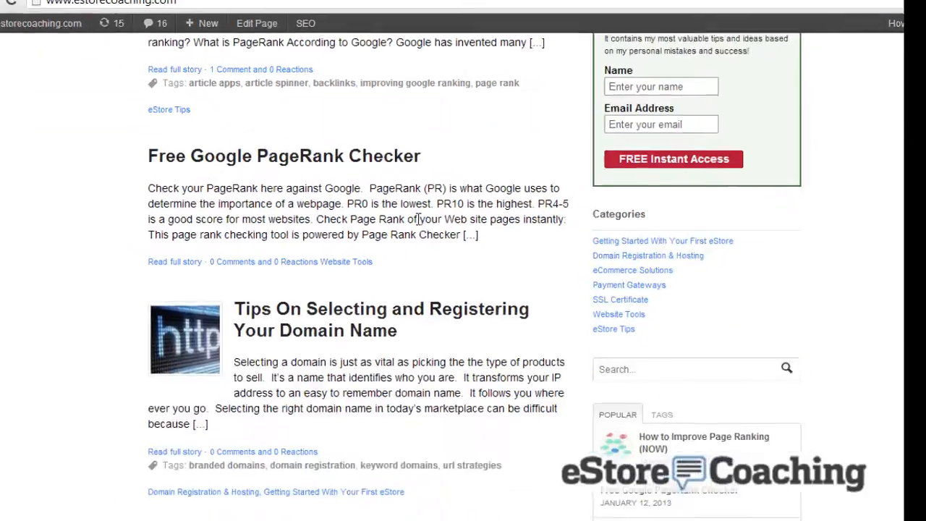
{"action": "left_click", "coordinate": [603, 270]}
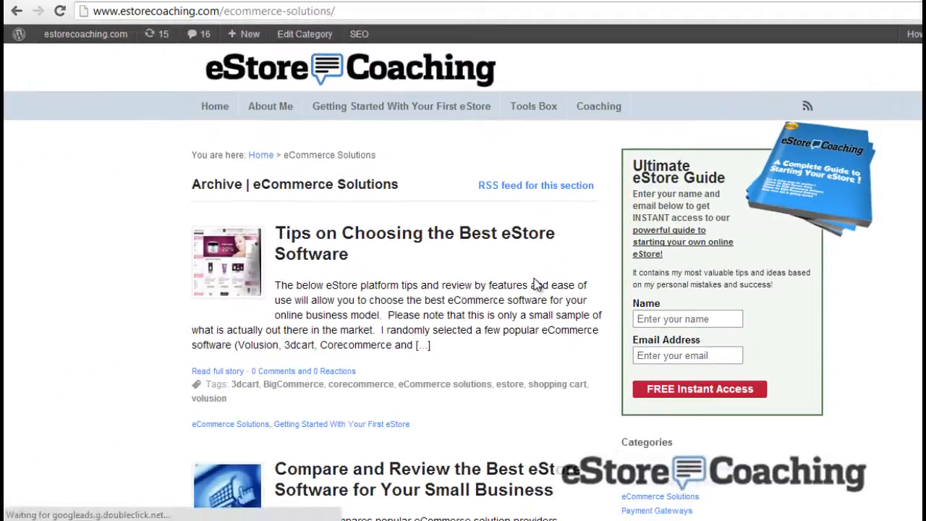
{"action": "scroll", "coordinate": [535, 284], "scroll_direction": "down", "scroll_amount": 2}
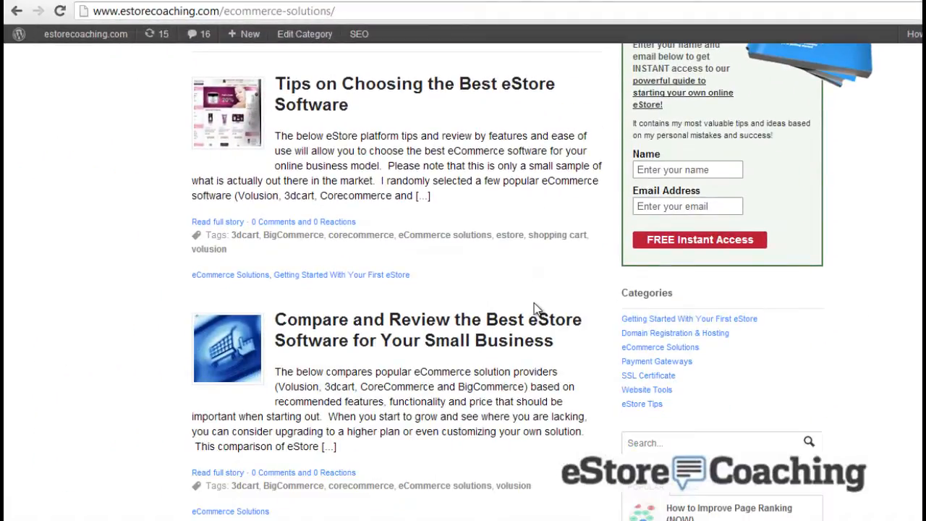
{"action": "left_click", "coordinate": [540, 327]}
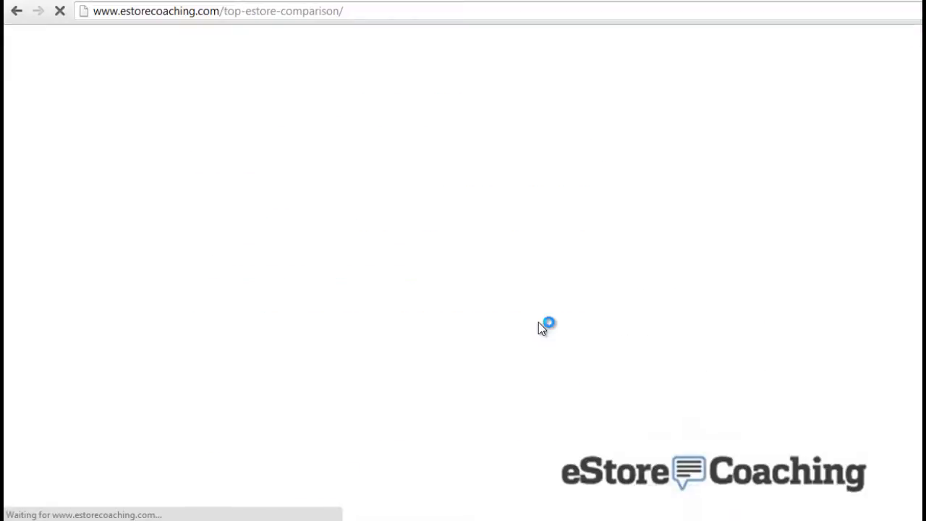
{"action": "scroll", "coordinate": [497, 324], "scroll_direction": "down", "scroll_amount": 5}
{"action": "scroll", "coordinate": [497, 324], "scroll_direction": "down", "scroll_amount": 4}
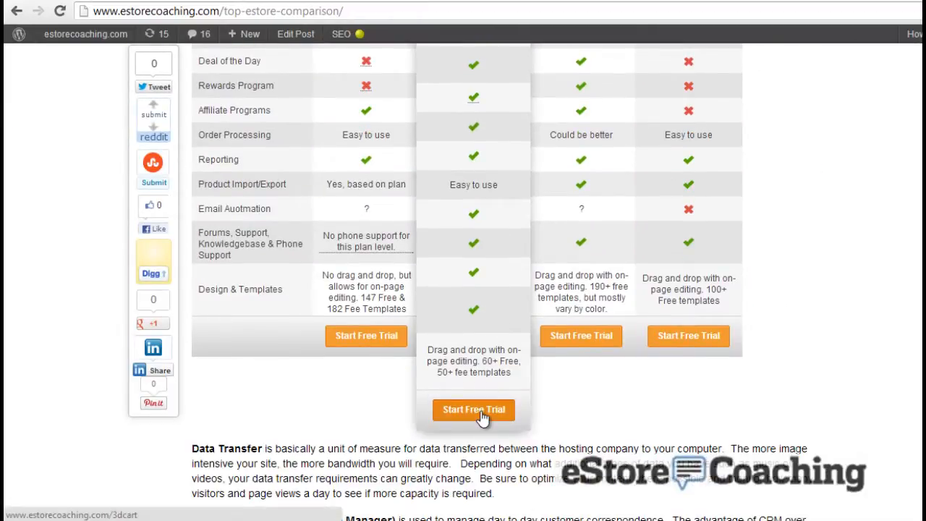
{"action": "left_click", "coordinate": [481, 414]}
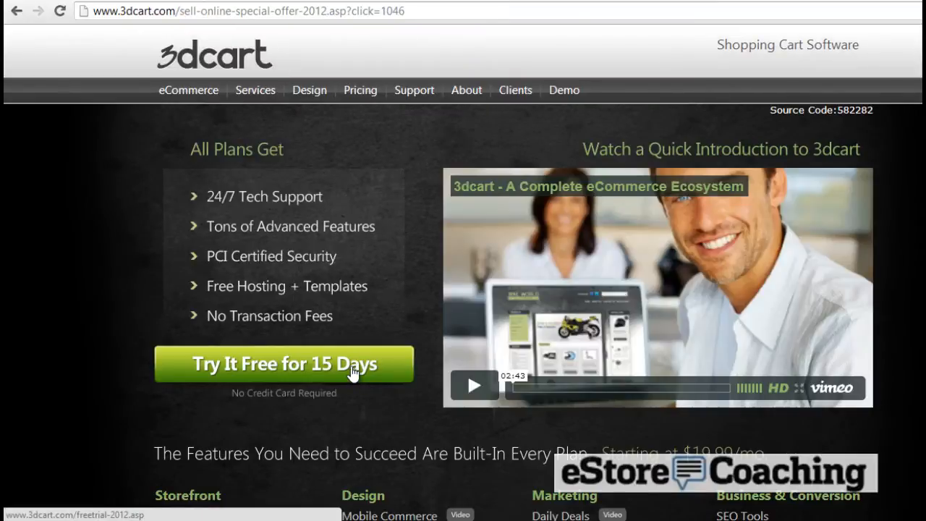
Sign up for the 15-day 3dcart trial with the signup name, then begin store setup
{"action": "left_click", "coordinate": [353, 372]}
{"action": "left_click", "coordinate": [364, 297]}
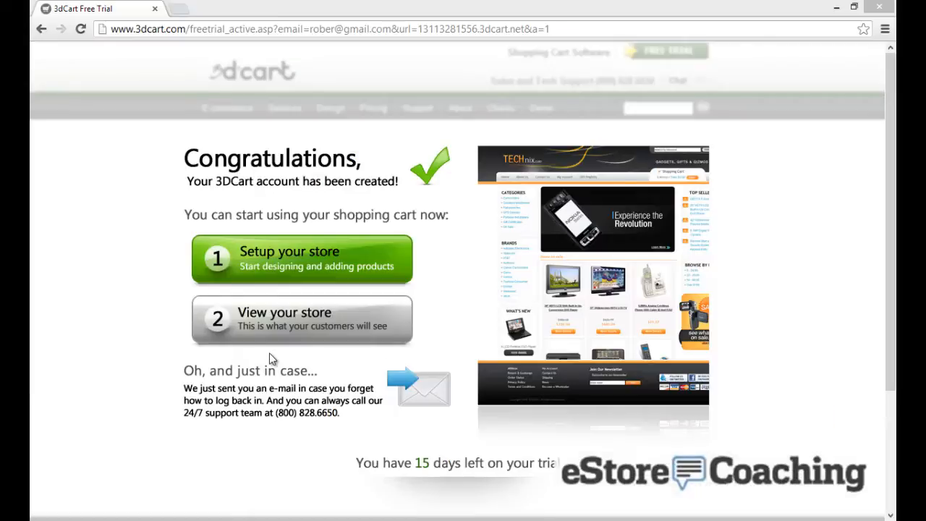
{"action": "left_click", "coordinate": [305, 254]}
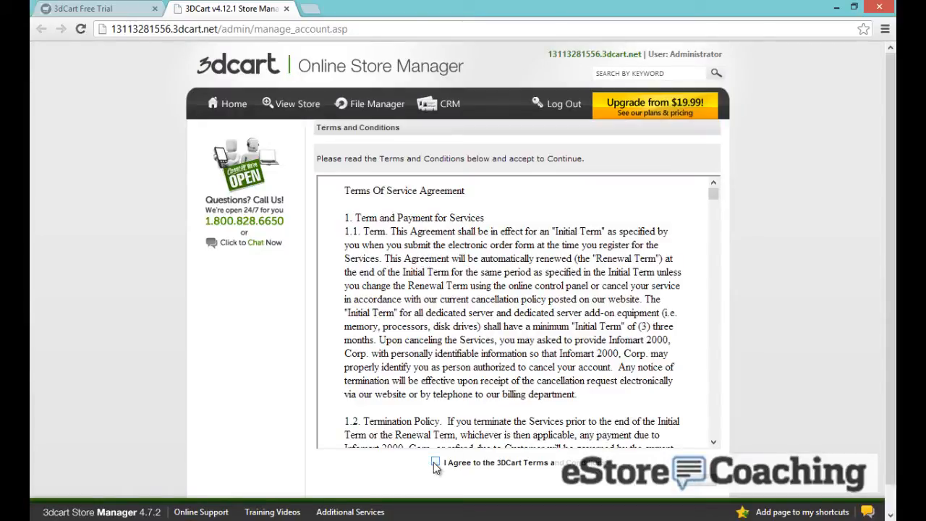
Agree to the Terms, then cancel the wizard with 'Don't show the wizard at the startup' ticked
{"action": "left_click", "coordinate": [434, 463]}
{"action": "left_click", "coordinate": [690, 490]}
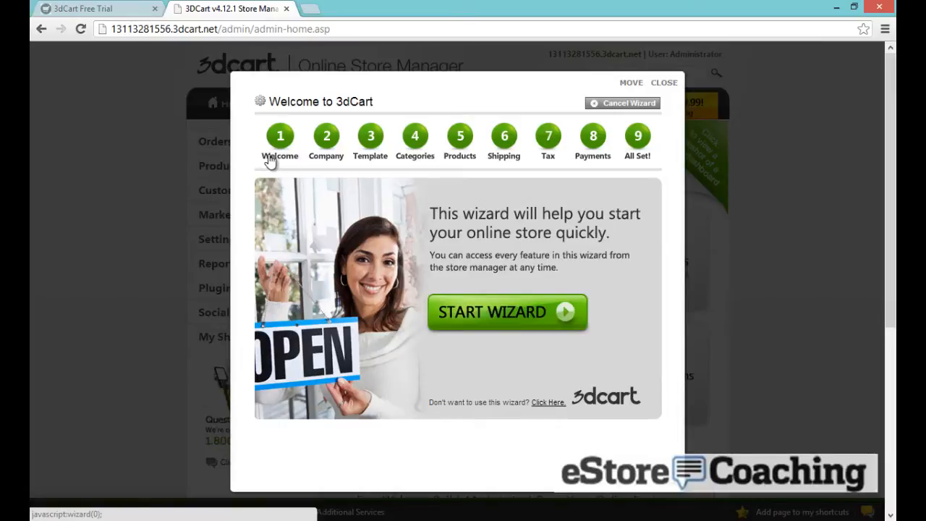
{"action": "left_click", "coordinate": [614, 107]}
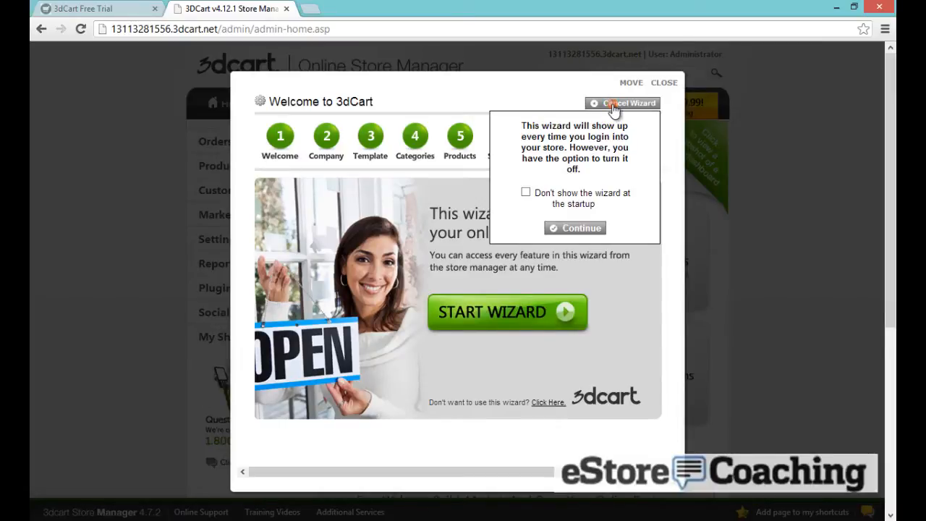
{"action": "left_click", "coordinate": [527, 191]}
{"action": "left_click", "coordinate": [563, 231]}
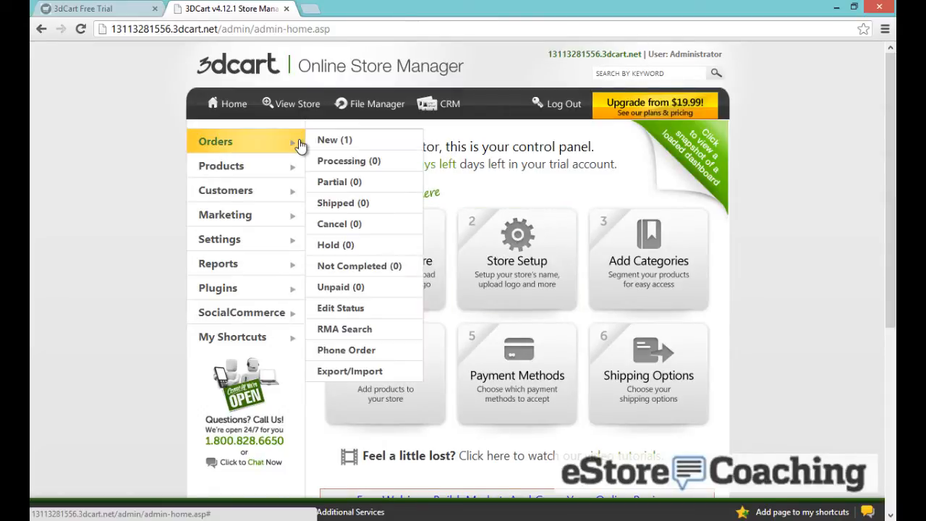
Export all products via Products > Export/Import and download the resulting CSV file
{"action": "mouse_move", "coordinate": [286, 168]}
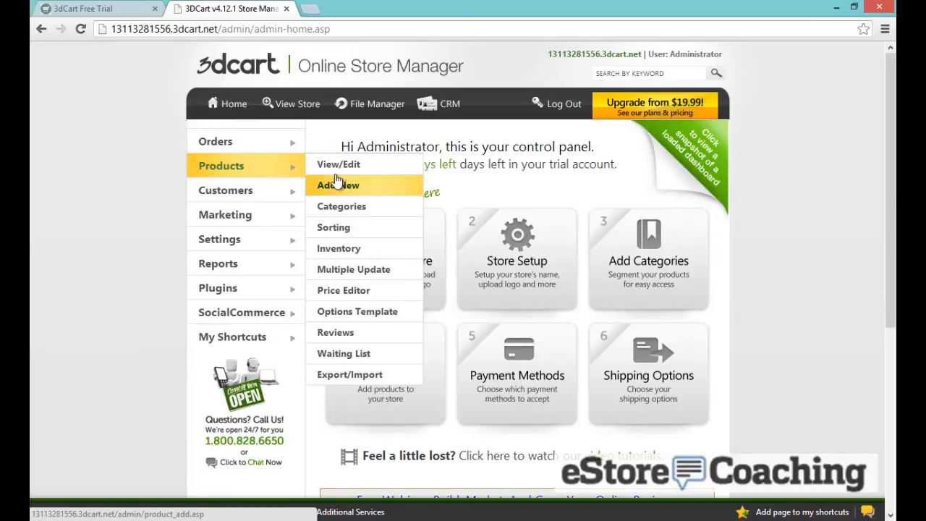
{"action": "left_click", "coordinate": [348, 374]}
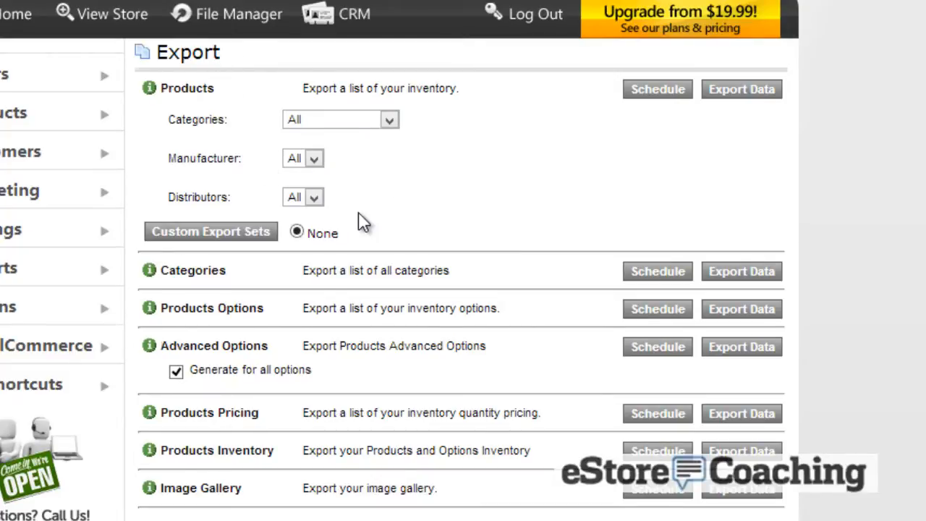
{"action": "scroll", "coordinate": [358, 218], "scroll_direction": "down", "scroll_amount": 3}
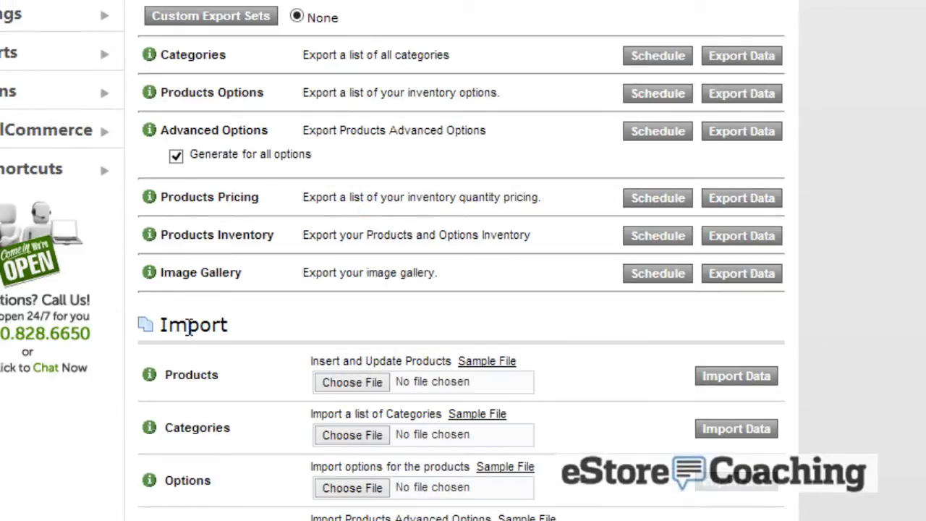
{"action": "scroll", "coordinate": [192, 326], "scroll_direction": "up", "scroll_amount": 2}
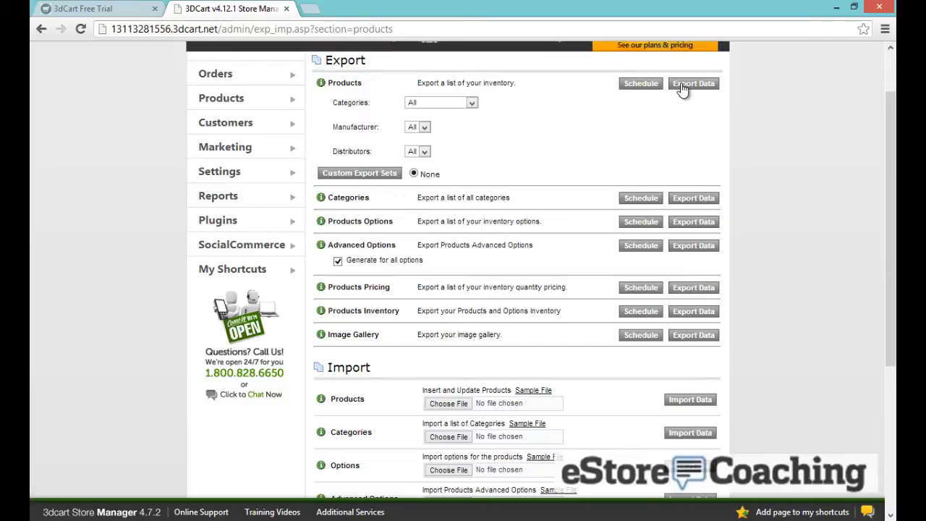
{"action": "left_click", "coordinate": [683, 88]}
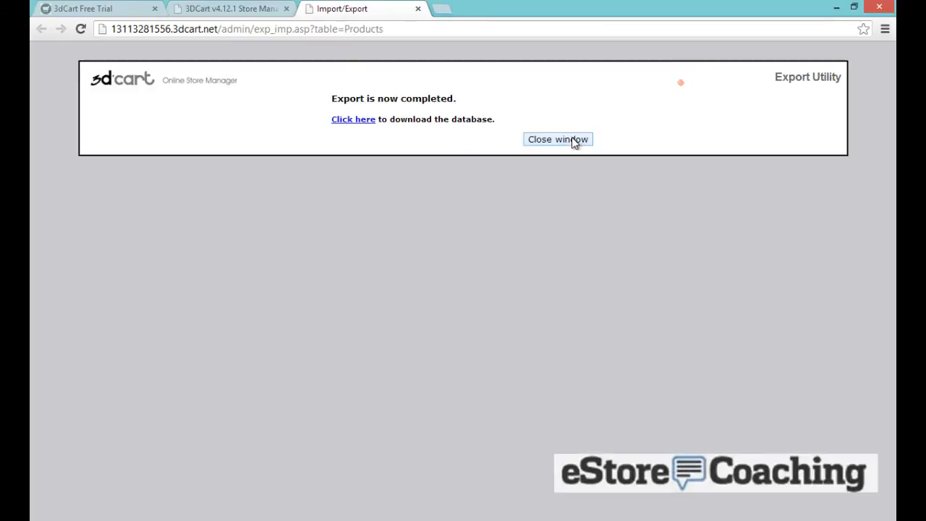
{"action": "left_click", "coordinate": [371, 122]}
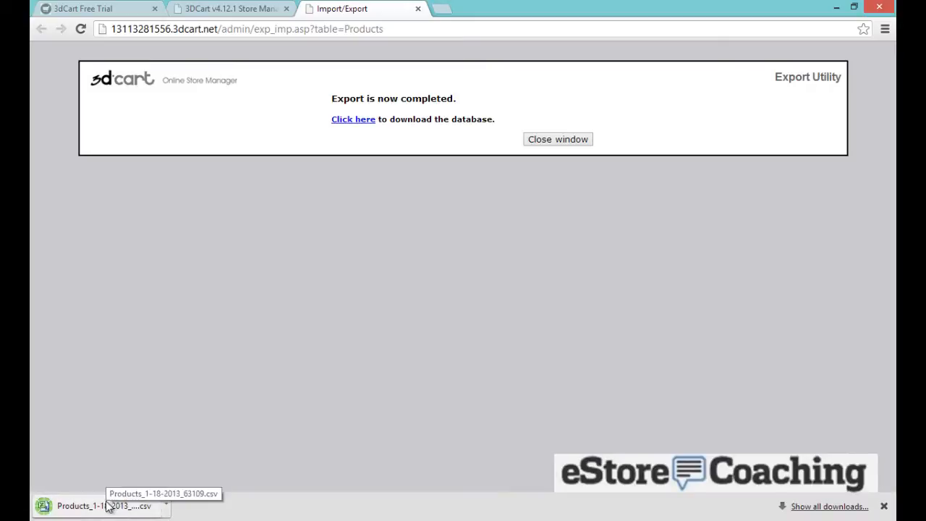
Open Products_1-18-2013_63109.csv maximised in Excel, then switch to the eStore 3dcart Video folder
{"action": "left_click", "coordinate": [107, 505]}
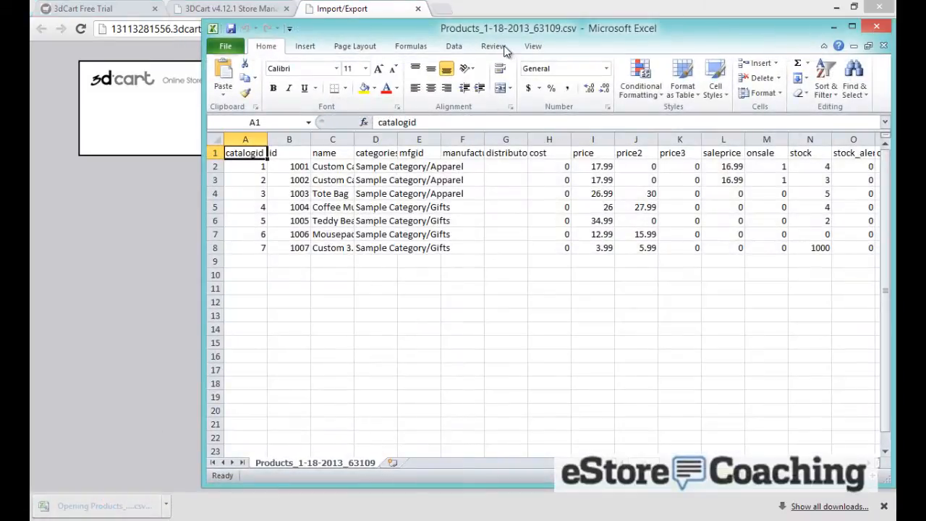
{"action": "left_click_drag", "start_coordinate": [506, 31], "coordinate": [469, 45]}
{"action": "double_click", "coordinate": [428, 43]}
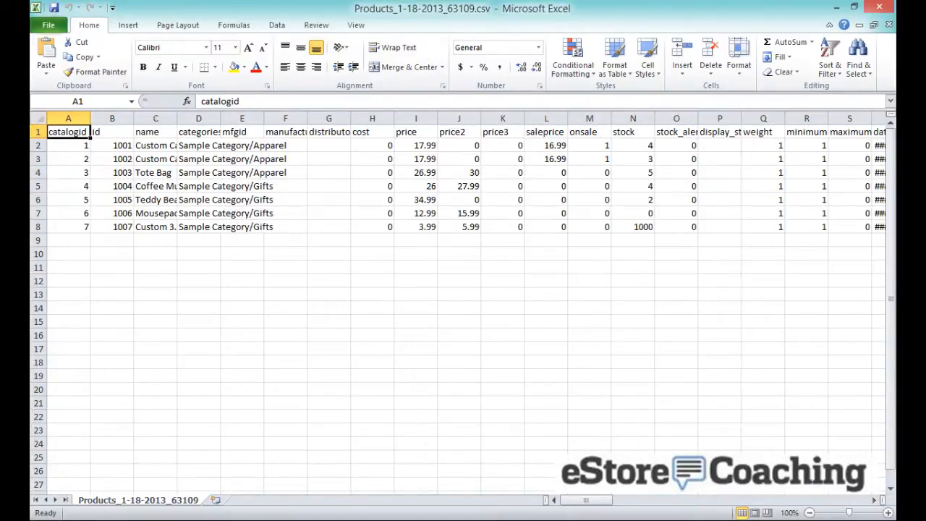
{"action": "key", "text": "alt+Tab"}
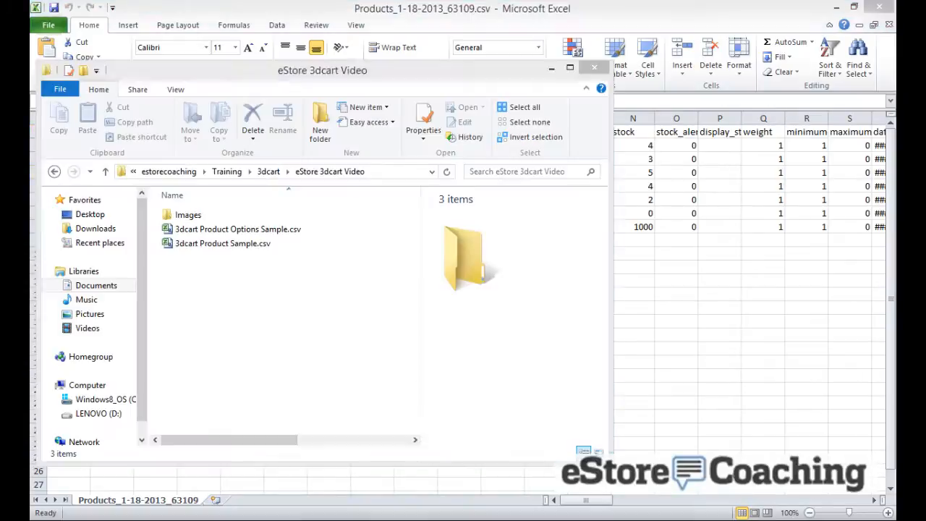
Open 3dcart Product Sample.csv in Excel and select the first product's id in B2
{"action": "double_click", "coordinate": [199, 244]}
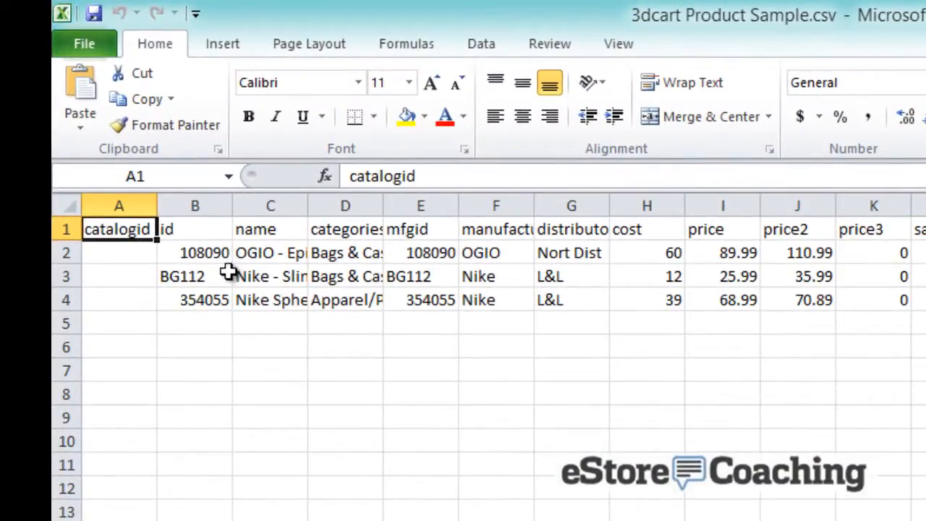
{"action": "left_click", "coordinate": [209, 252]}
Widen columns B, C and D so full ids, product names and categories show
{"action": "left_click_drag", "start_coordinate": [228, 211], "coordinate": [263, 210]}
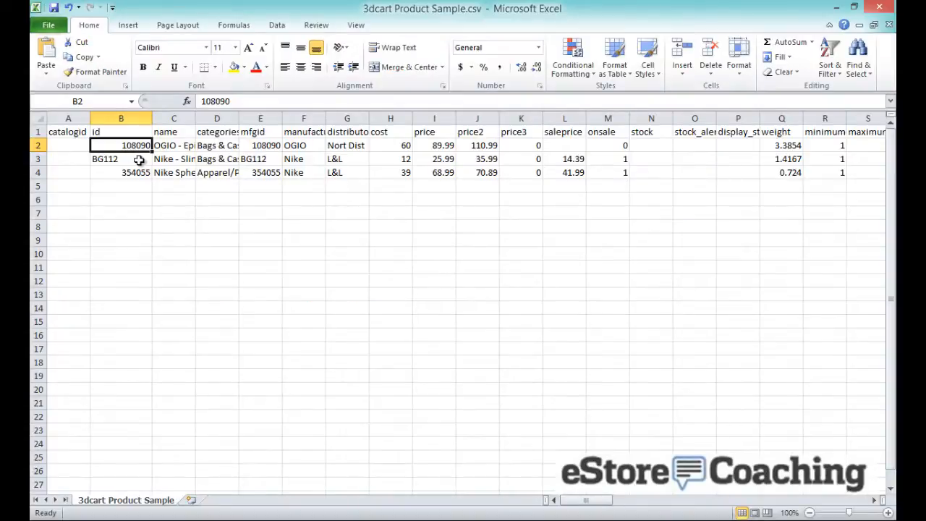
{"action": "left_click", "coordinate": [297, 256]}
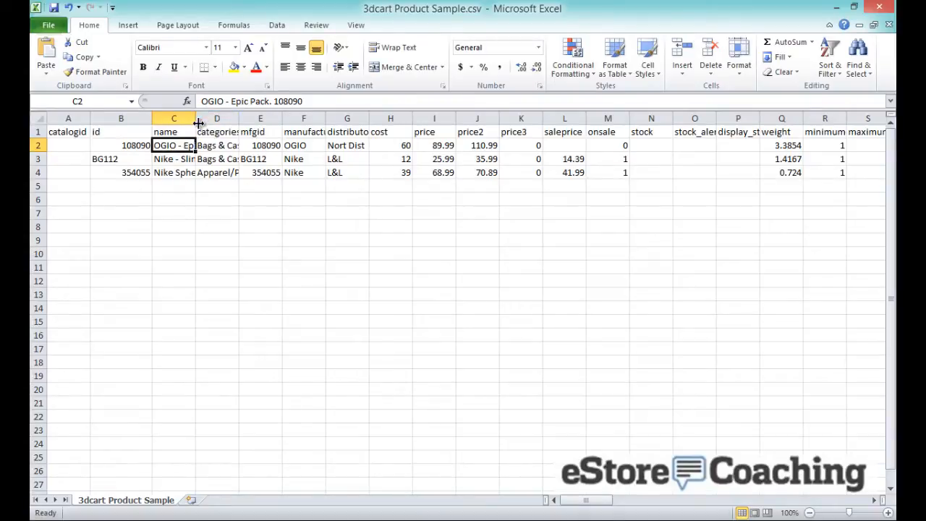
{"action": "left_click_drag", "start_coordinate": [198, 123], "coordinate": [262, 123]}
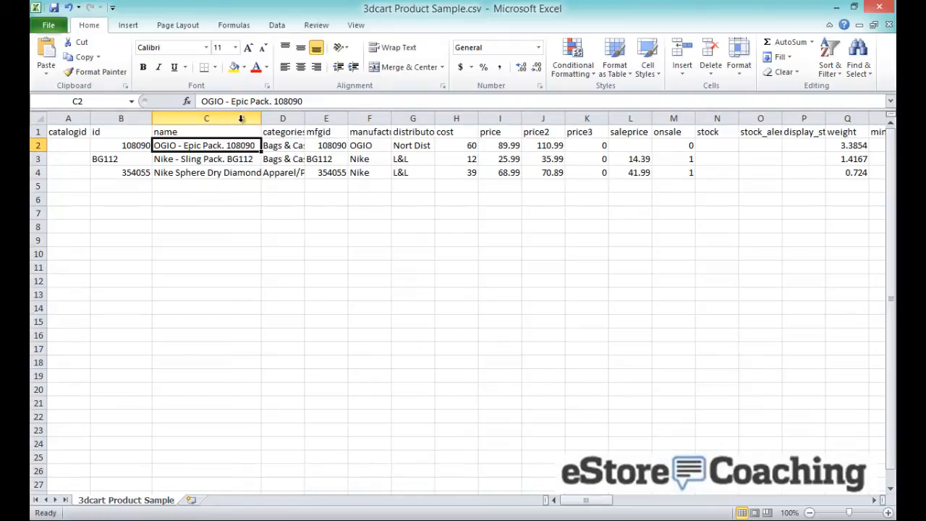
{"action": "left_click", "coordinate": [230, 157]}
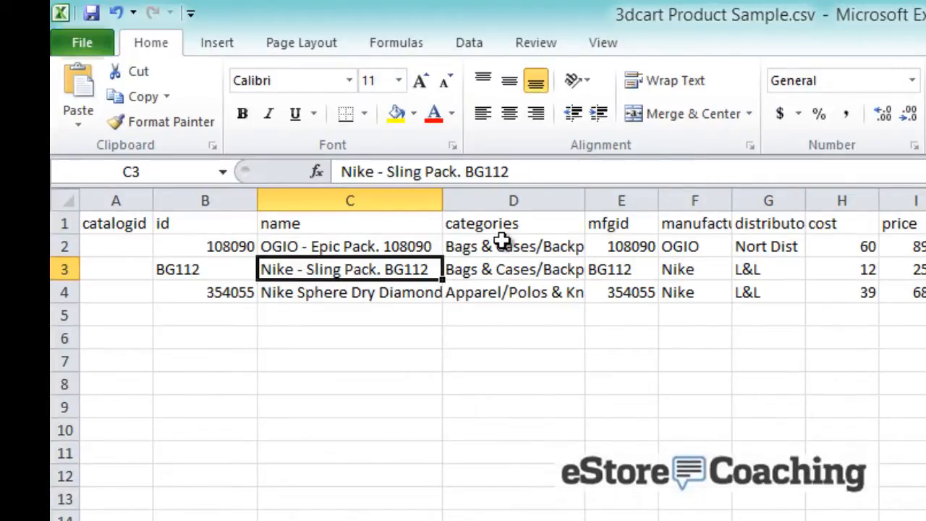
{"action": "left_click_drag", "start_coordinate": [584, 207], "coordinate": [657, 202]}
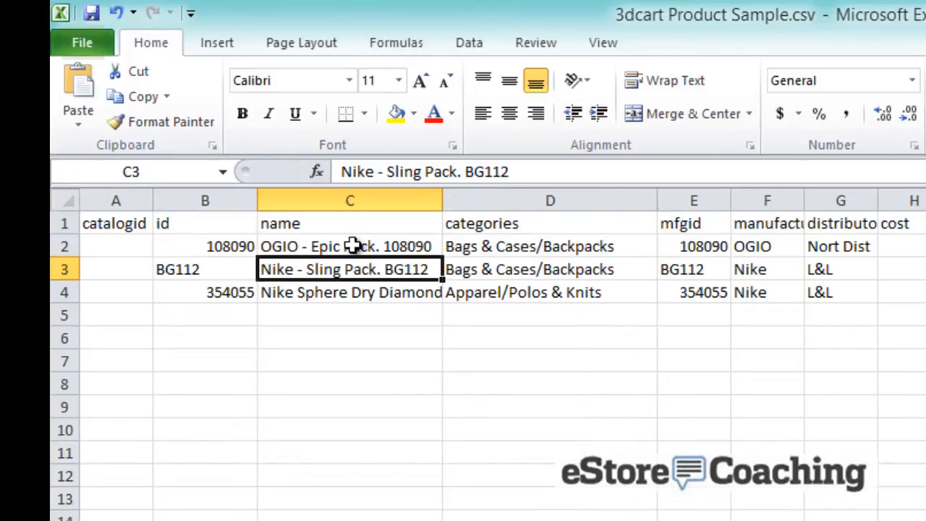
Replace Backpacks with Slings in D3, making the category Bags & Cases/Slings
{"action": "left_click", "coordinate": [496, 245]}
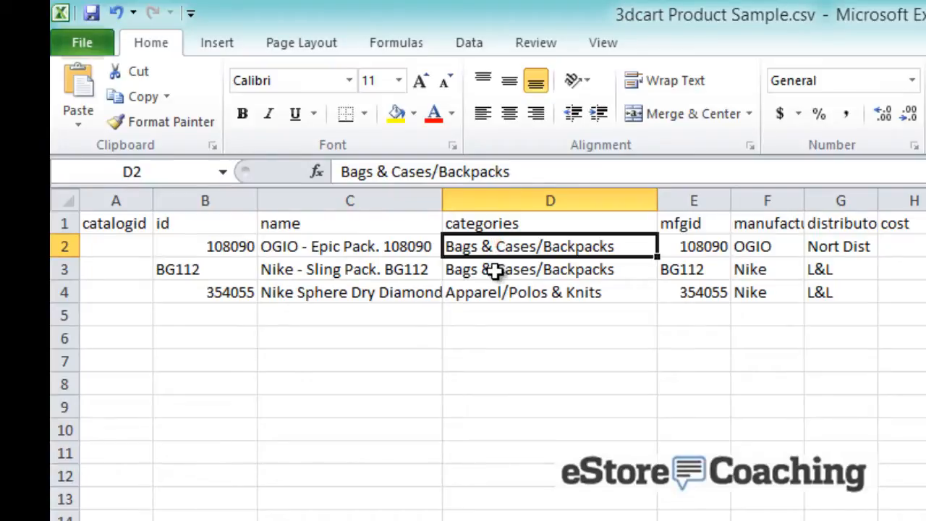
{"action": "left_click", "coordinate": [494, 270]}
{"action": "double_click", "coordinate": [542, 268]}
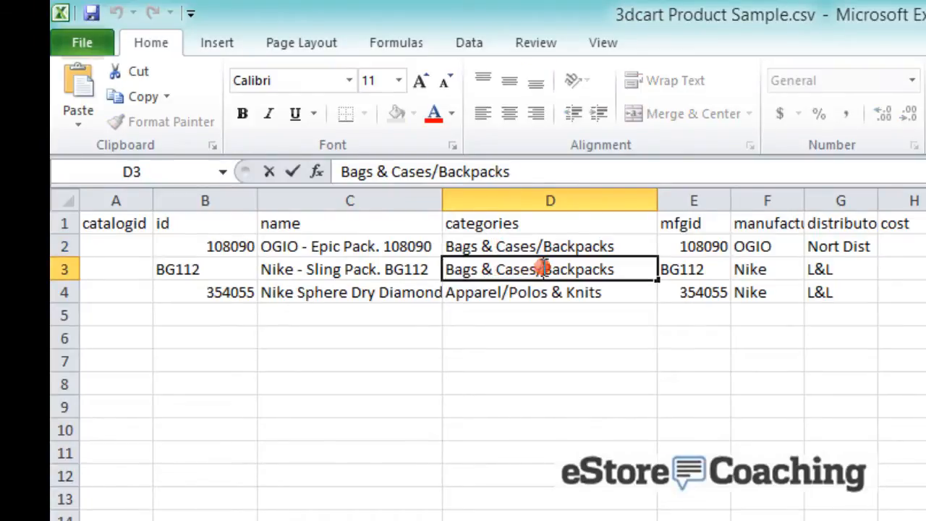
{"action": "left_click_drag", "start_coordinate": [542, 269], "coordinate": [644, 267]}
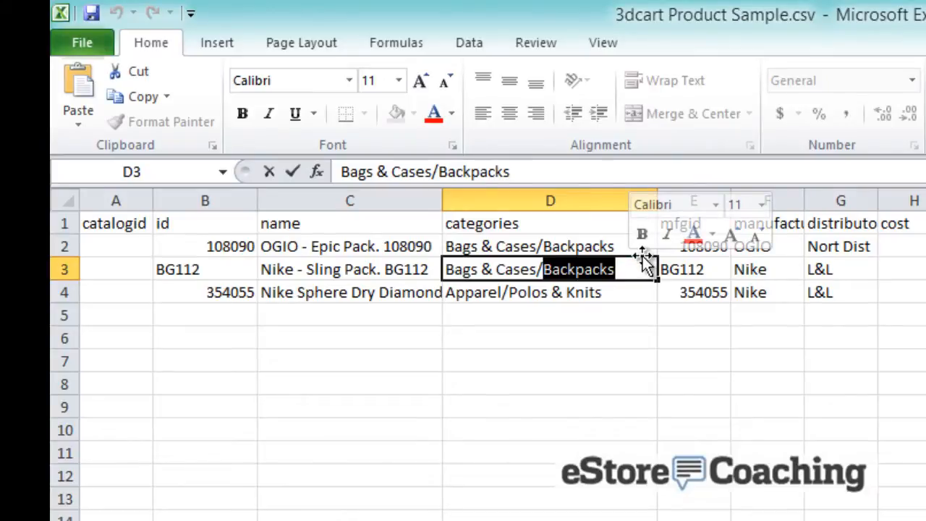
{"action": "type", "text": "Sl"}
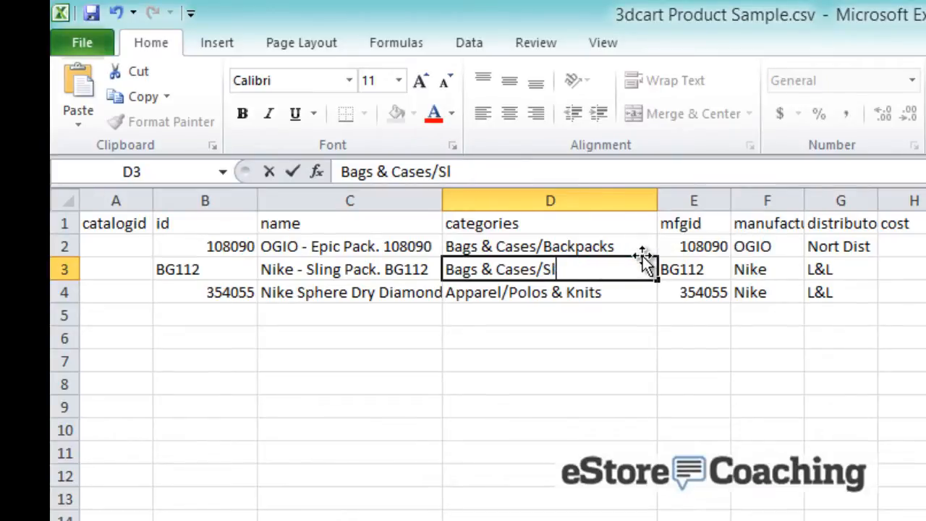
{"action": "type", "text": "ing"}
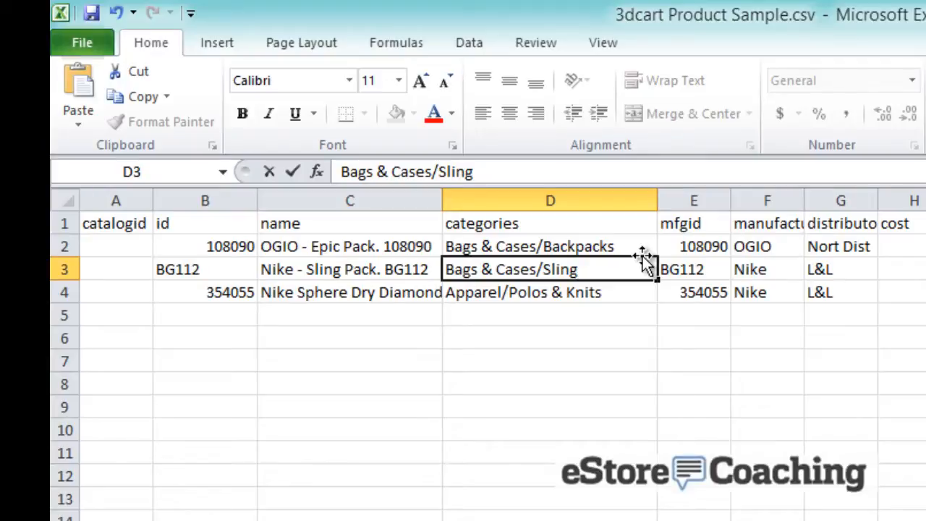
{"action": "type", "text": "s"}
{"action": "key", "text": "Return"}
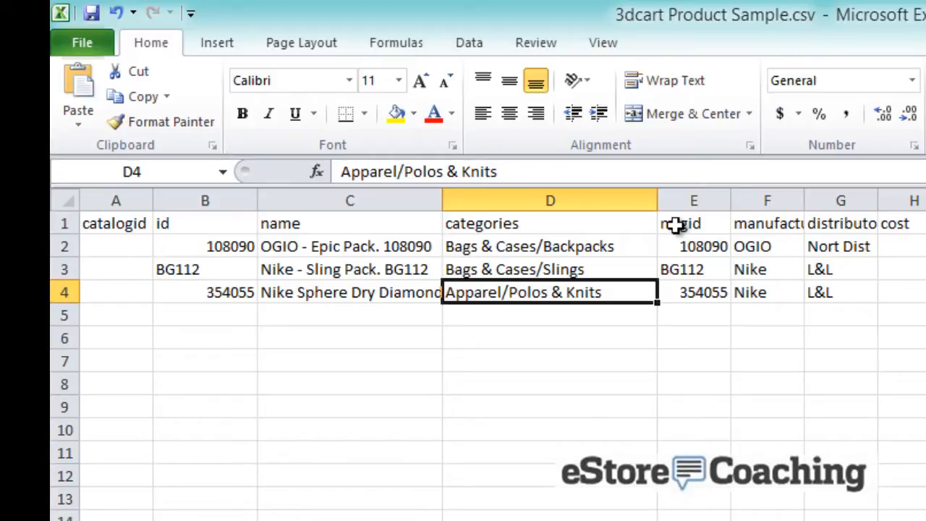
{"action": "left_click", "coordinate": [687, 248]}
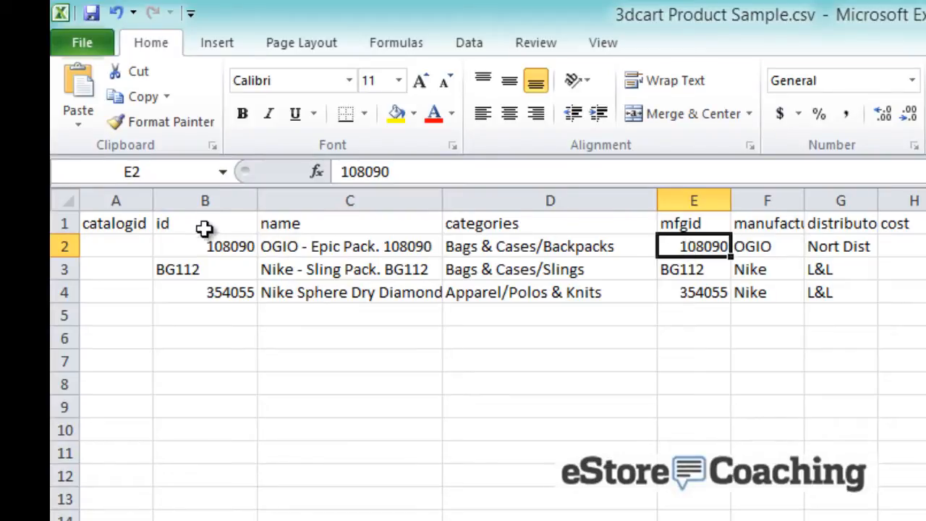
Widen column F to reveal the manufacturer header and step across row 2's distributor cells
{"action": "left_click", "coordinate": [769, 247]}
{"action": "left_click_drag", "start_coordinate": [801, 200], "coordinate": [884, 200]}
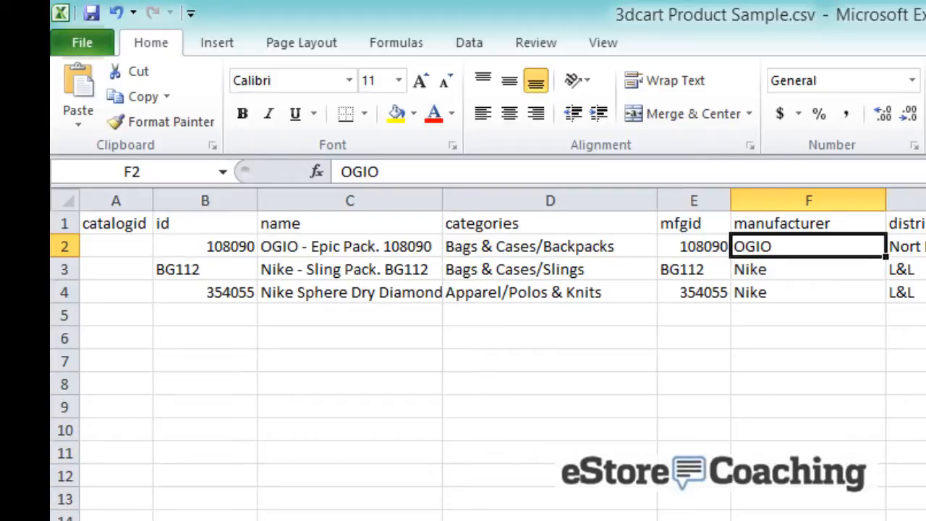
{"action": "left_click", "coordinate": [916, 246]}
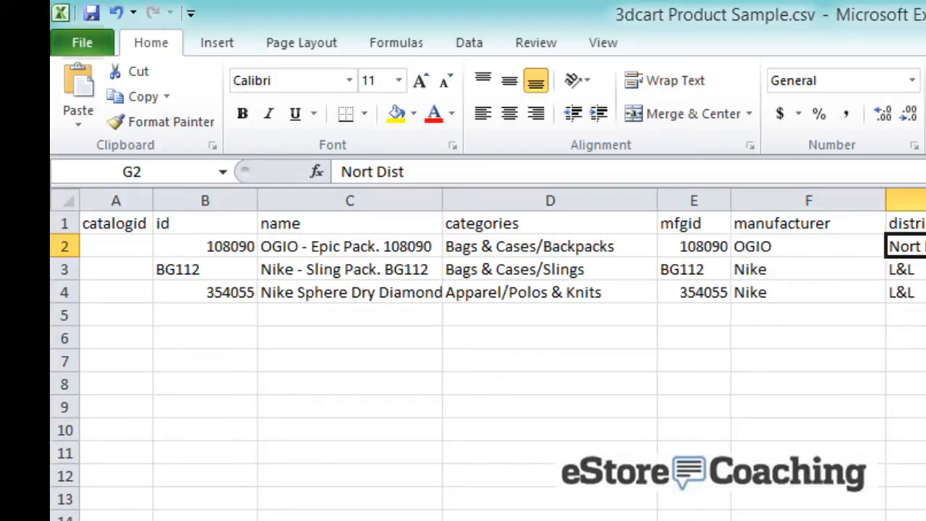
{"action": "key", "text": "Right"}
{"action": "key", "text": "Right"}
{"action": "key", "text": "Right"}
{"action": "key", "text": "Right"}
{"action": "key", "text": "Right"}
{"action": "key", "text": "Right"}
{"action": "key", "text": "Right"}
{"action": "key", "text": "Right"}
{"action": "key", "text": "Right"}
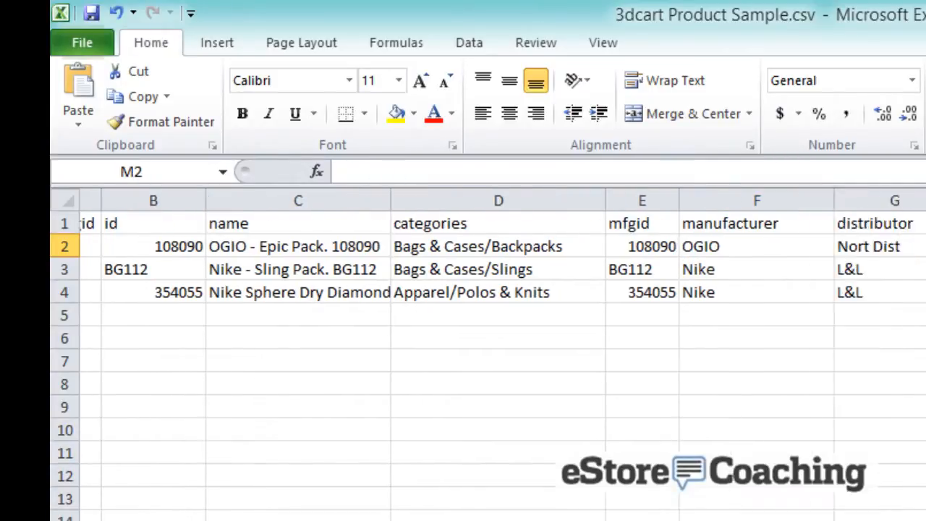
{"action": "key", "text": "Right"}
{"action": "key", "text": "Right"}
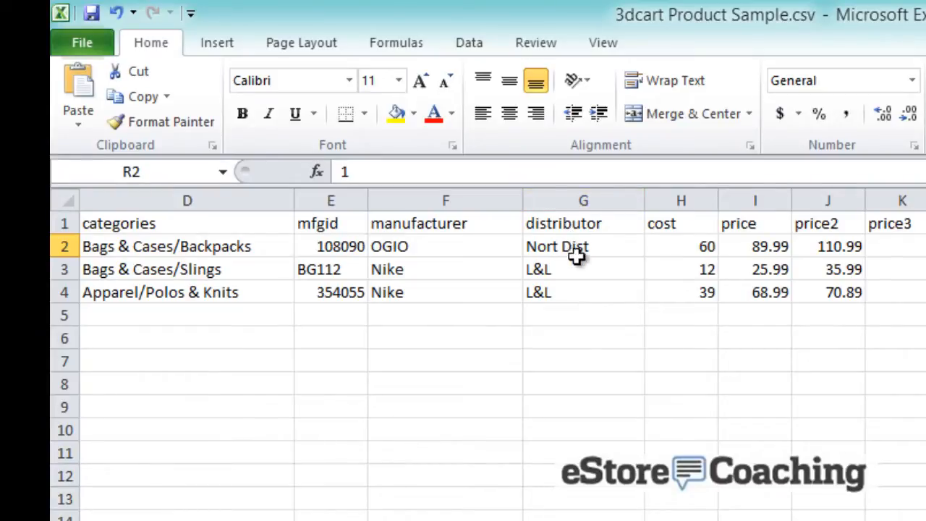
Review the first product's cost of 60 and prices, then the sling pack's sale, onsale and weight
{"action": "left_click", "coordinate": [662, 249]}
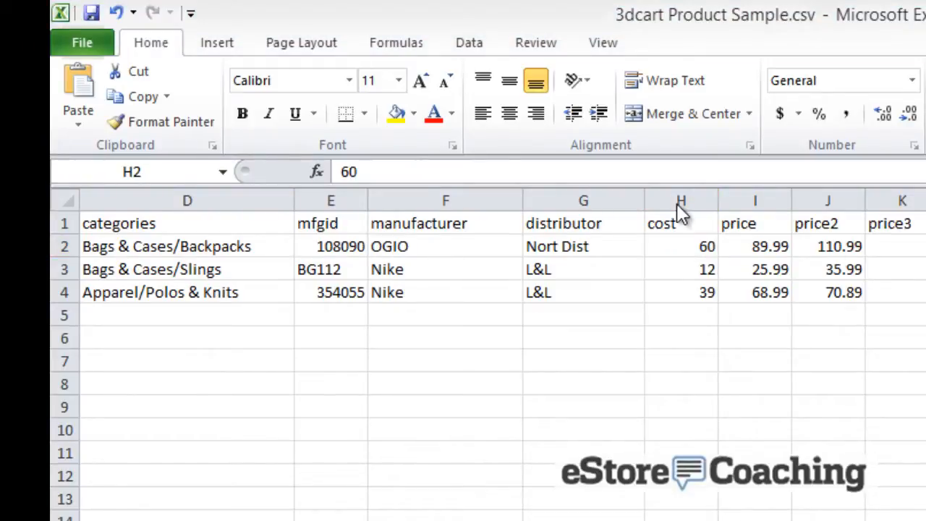
{"action": "left_click", "coordinate": [694, 246]}
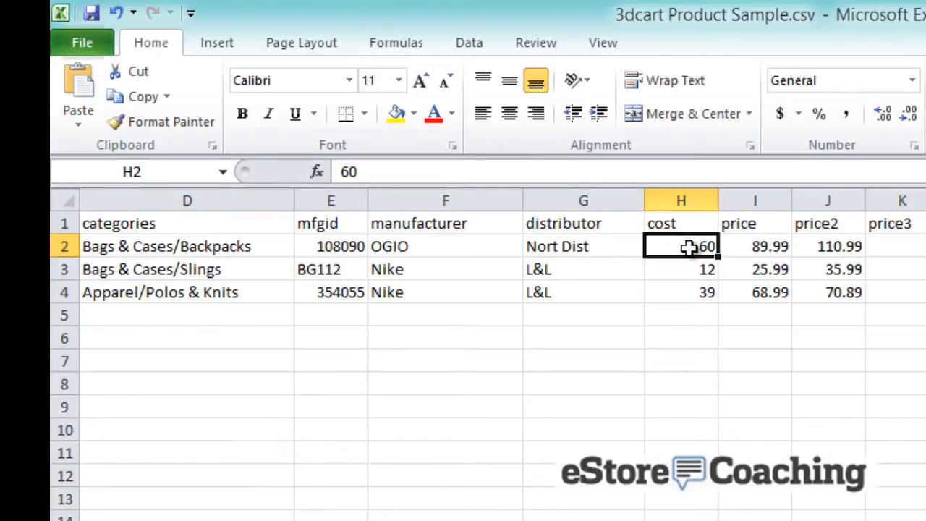
{"action": "left_click", "coordinate": [739, 249]}
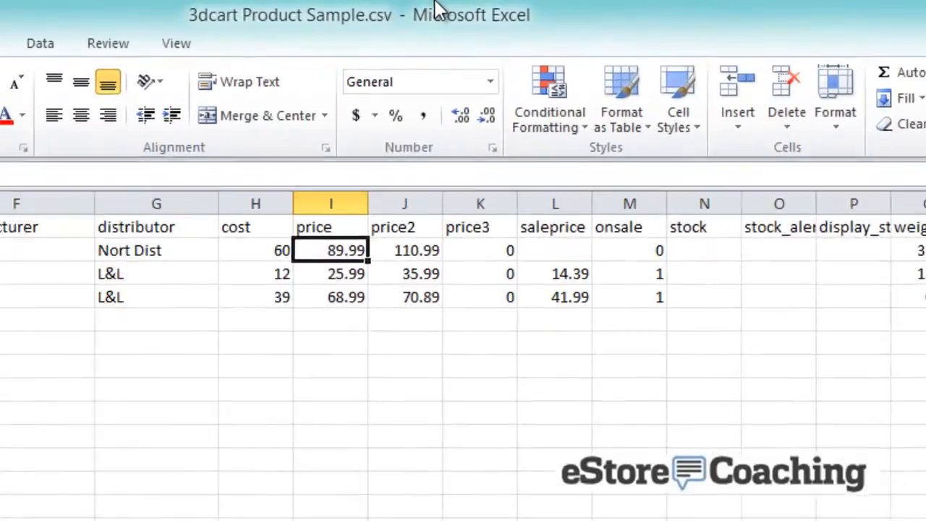
{"action": "key", "text": "Right"}
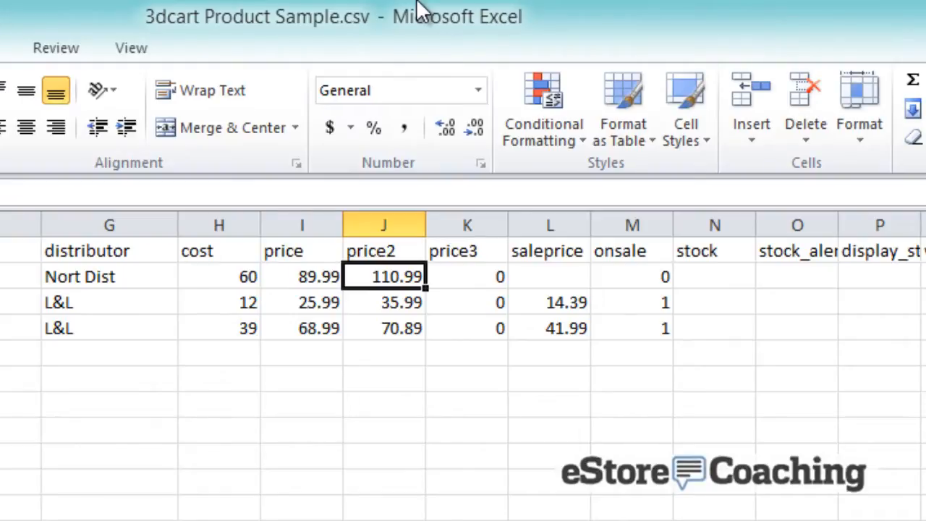
{"action": "key", "text": "Right"}
{"action": "key", "text": "Right"}
{"action": "key", "text": "Left"}
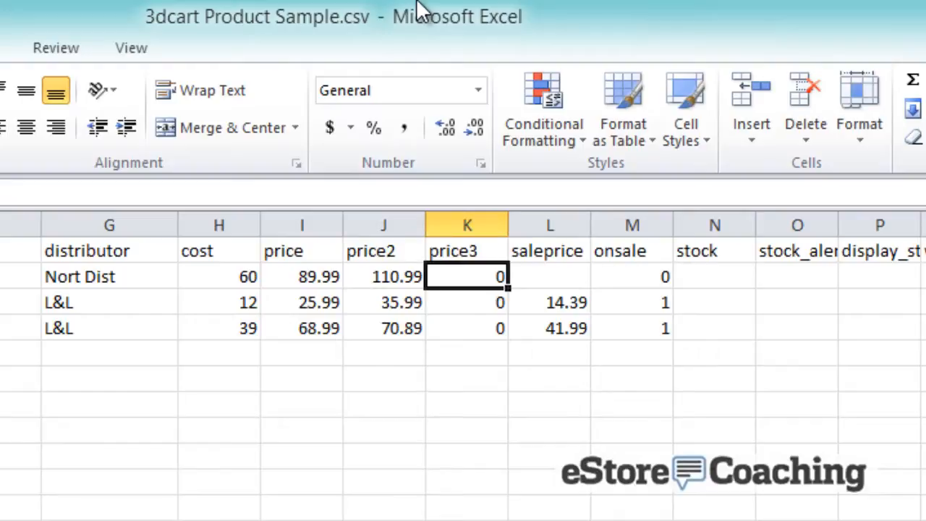
{"action": "key", "text": "Right"}
{"action": "key", "text": "Down"}
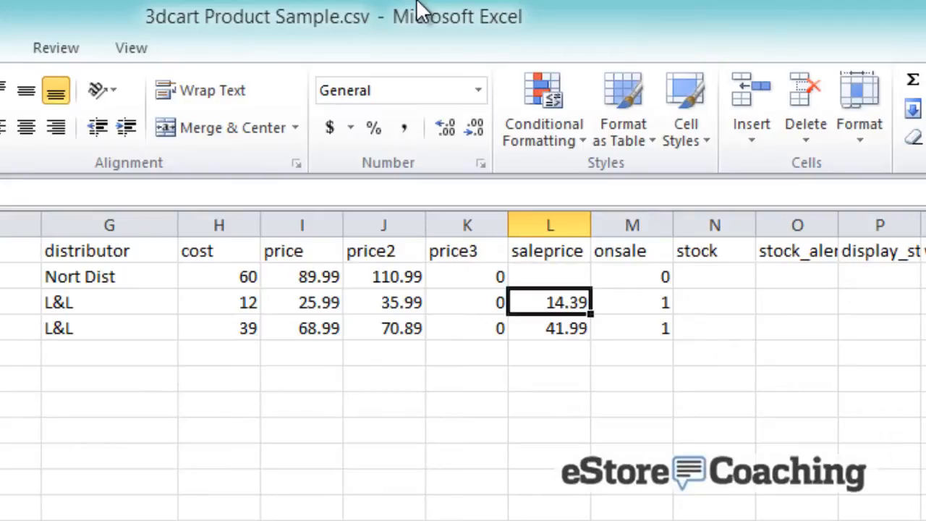
{"action": "key", "text": "Right"}
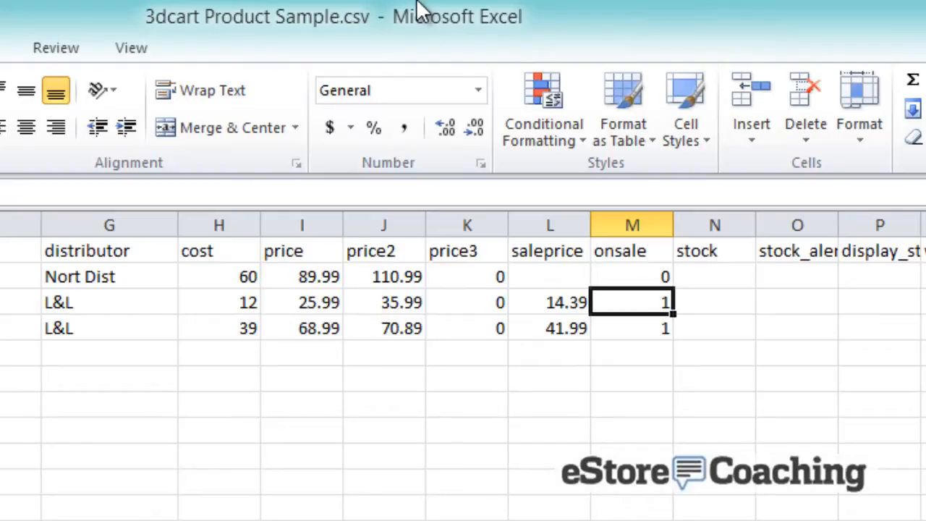
{"action": "key", "text": "Right"}
{"action": "key", "text": "Right"}
{"action": "key", "text": "Right"}
{"action": "key", "text": "Right"}
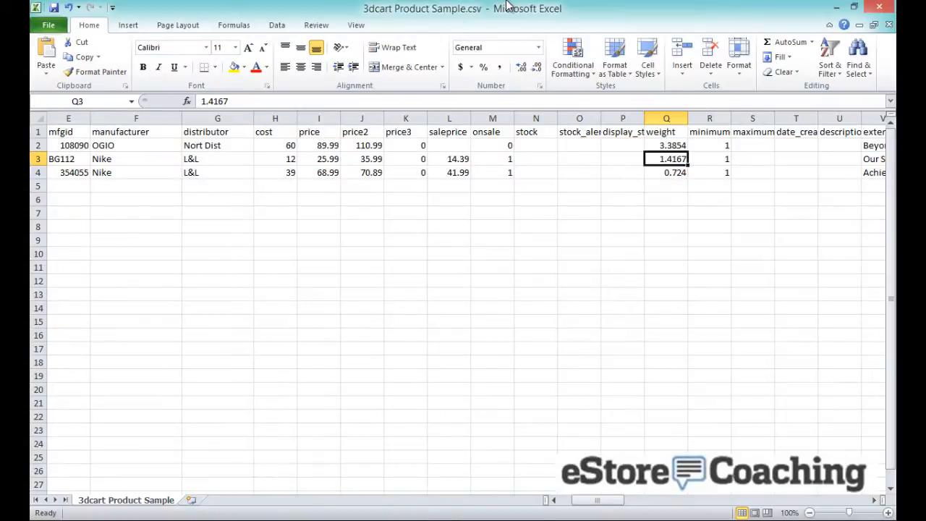
Enter a minimum order of 2 in R3 for the sling pack
{"action": "key", "text": "Right"}
{"action": "key", "text": "Up"}
{"action": "key", "text": "Up"}
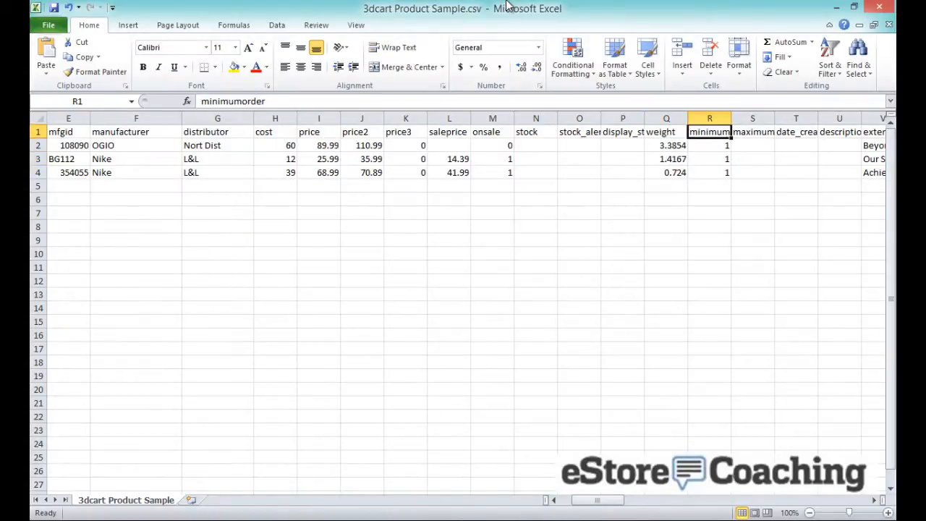
{"action": "key", "text": "Down"}
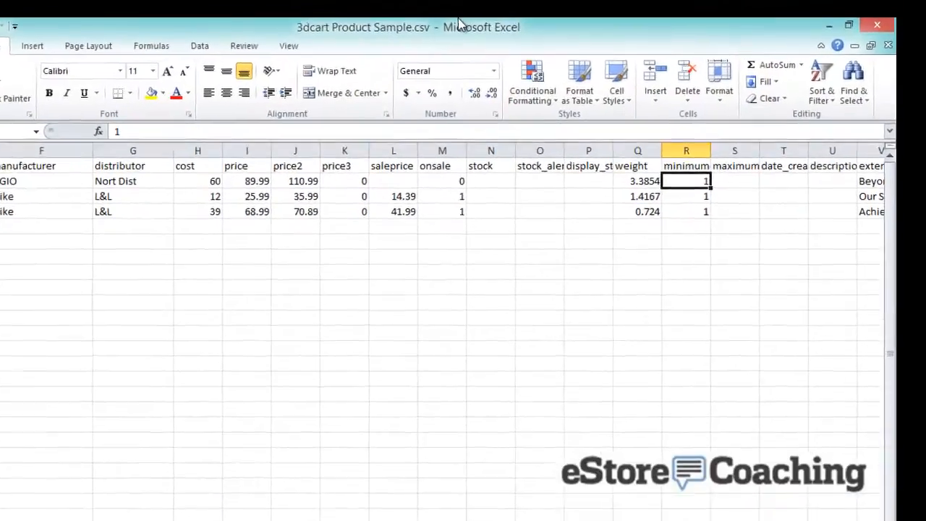
{"action": "key", "text": "Down"}
{"action": "type", "text": "2"}
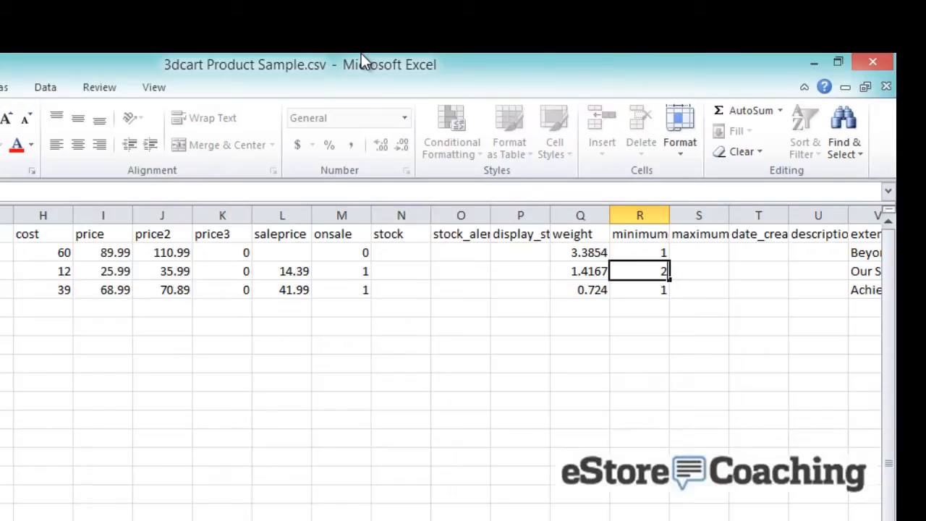
{"action": "key", "text": "Tab"}
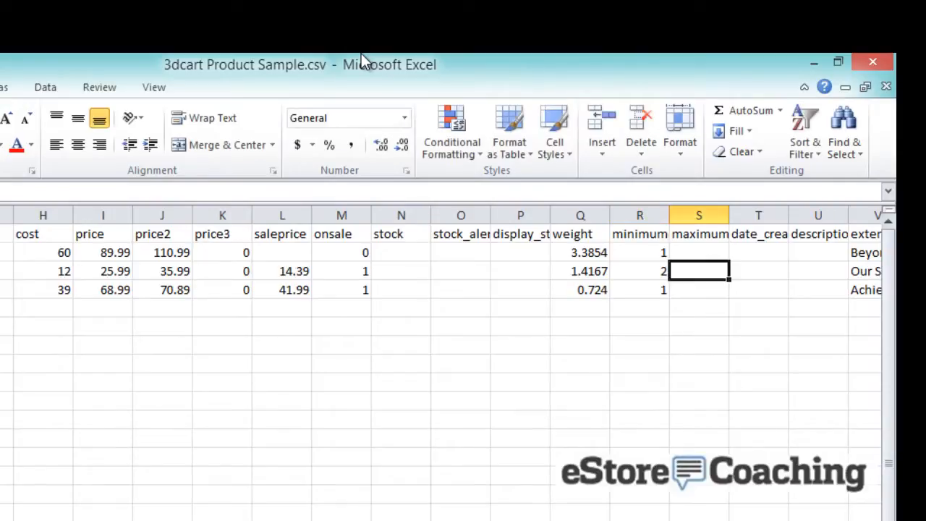
{"action": "key", "text": "Left"}
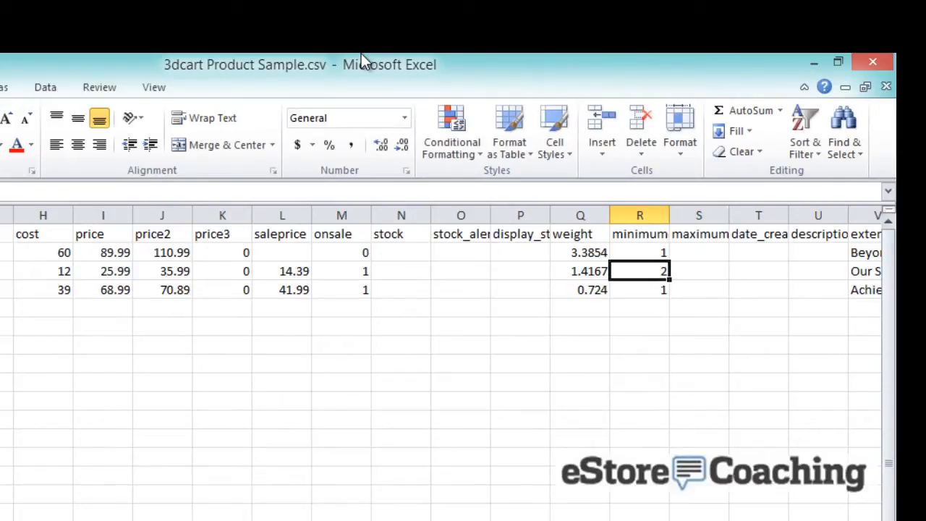
{"action": "key", "text": "Right"}
{"action": "key", "text": "Right"}
{"action": "key", "text": "Right"}
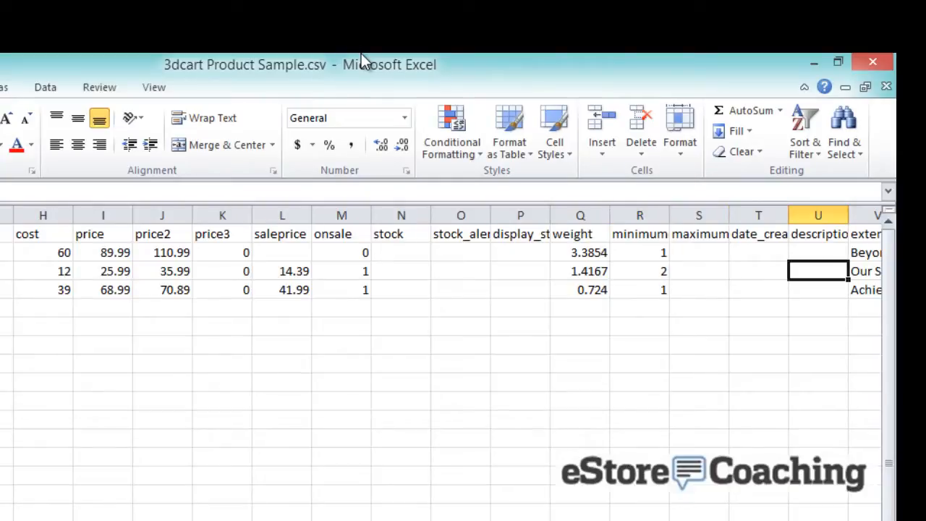
{"action": "key", "text": "Right"}
{"action": "key", "text": "Up"}
{"action": "key", "text": "Up"}
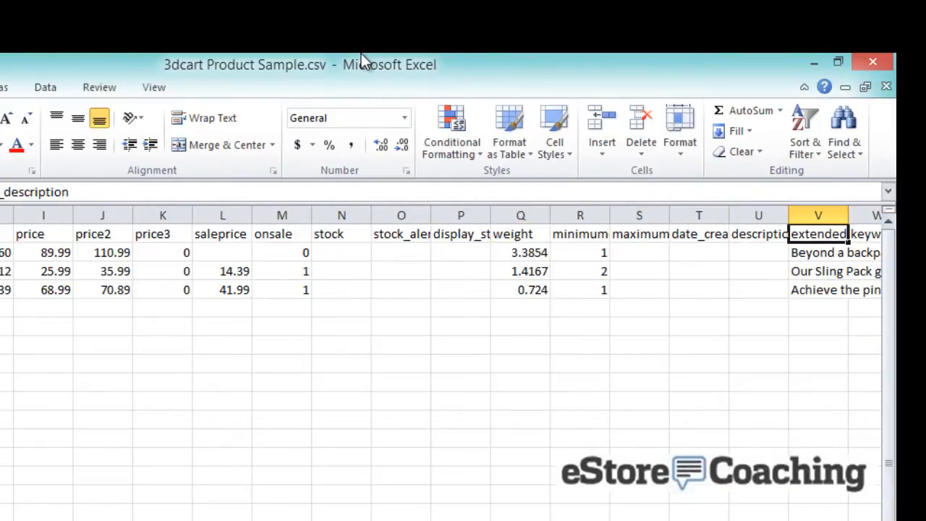
{"action": "key", "text": "Right"}
{"action": "key", "text": "Right"}
{"action": "key", "text": "Right"}
{"action": "key", "text": "Right"}
{"action": "key", "text": "Right"}
{"action": "key", "text": "Right"}
{"action": "key", "text": "Right"}
{"action": "key", "text": "Right"}
{"action": "key", "text": "Right"}
{"action": "key", "text": "Right"}
{"action": "key", "text": "Right"}
{"action": "key", "text": "Right"}
{"action": "key", "text": "Right"}
{"action": "left_click", "coordinate": [211, 175]}
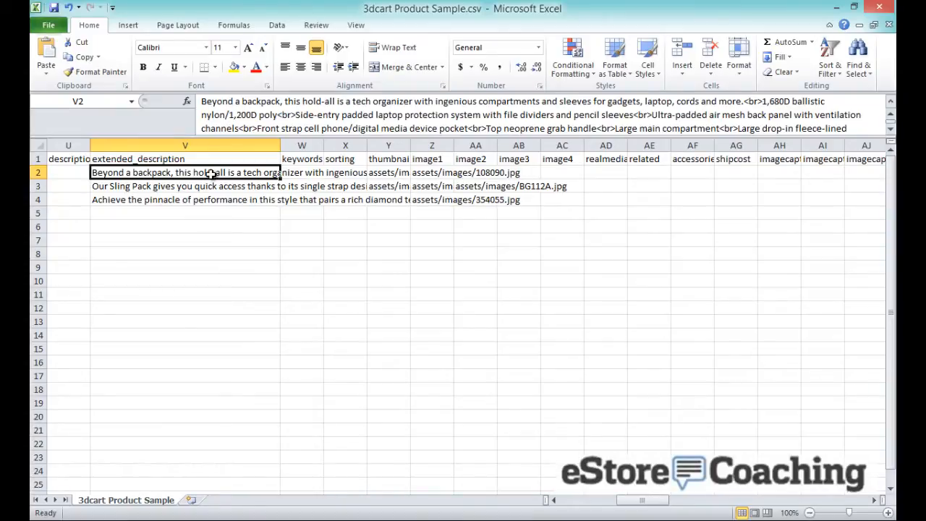
{"action": "left_click", "coordinate": [292, 99]}
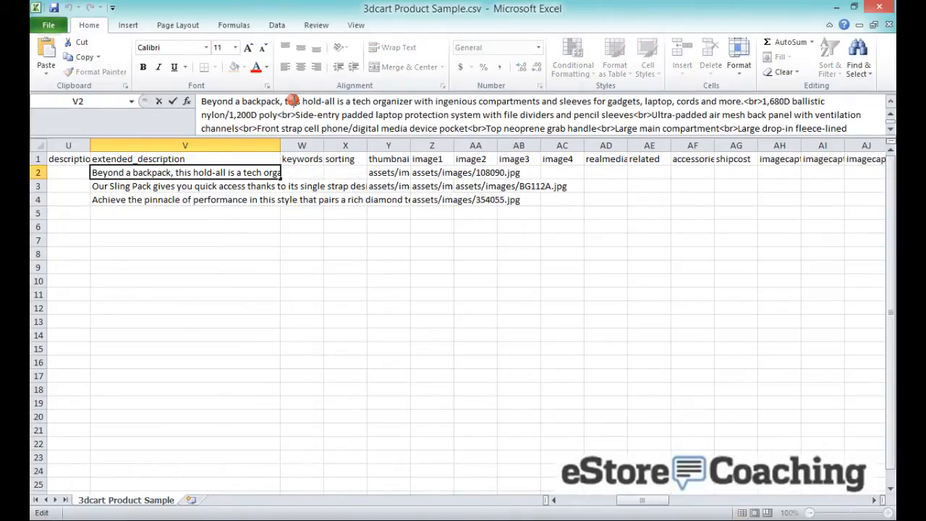
{"action": "key", "text": "Return"}
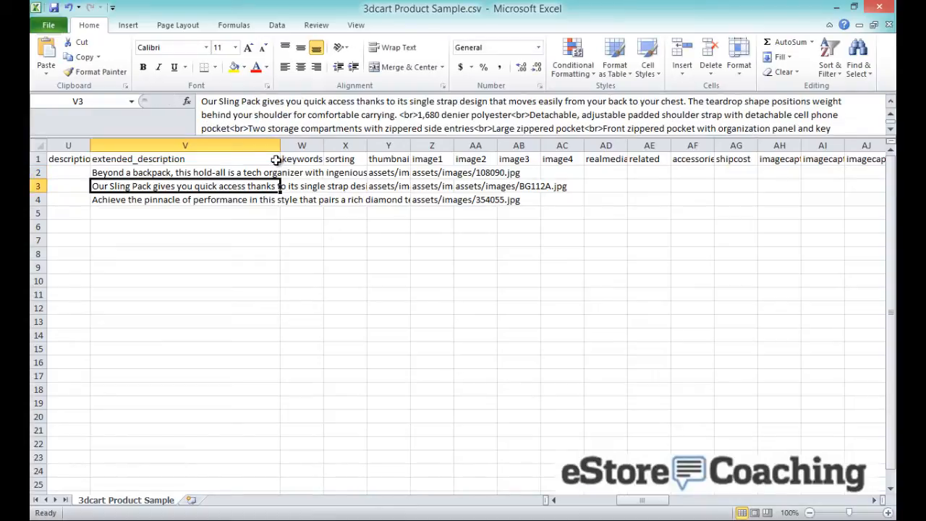
{"action": "key", "text": "Up"}
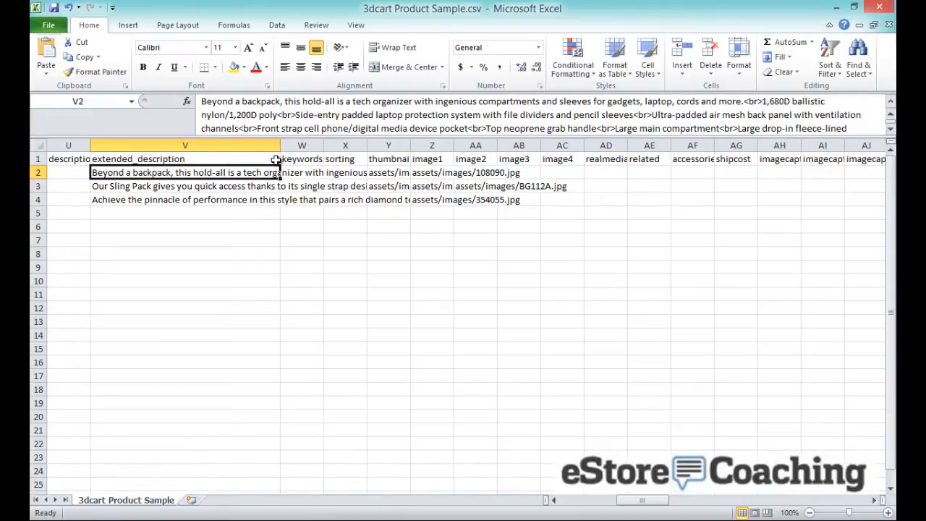
{"action": "key", "text": "Right"}
{"action": "key", "text": "Up"}
{"action": "key", "text": "Right"}
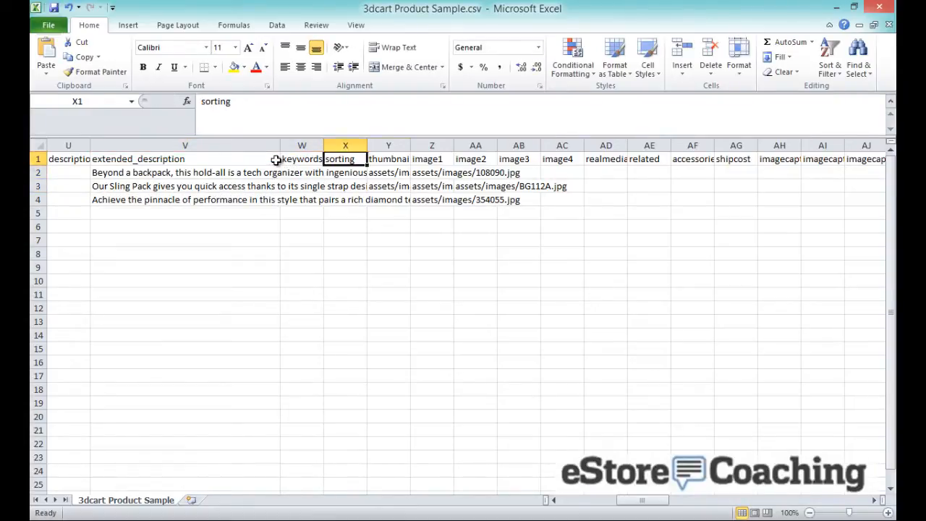
{"action": "key", "text": "Right"}
{"action": "key", "text": "Down"}
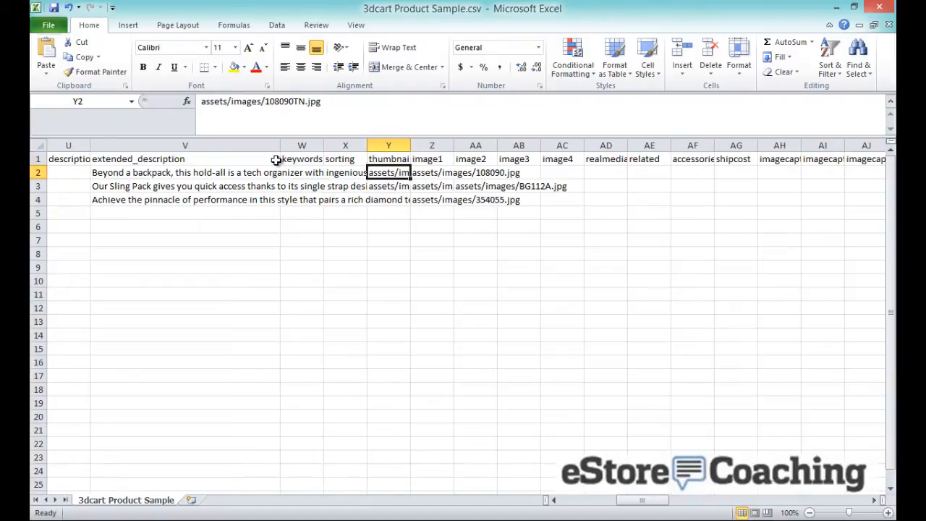
{"action": "key", "text": "Up"}
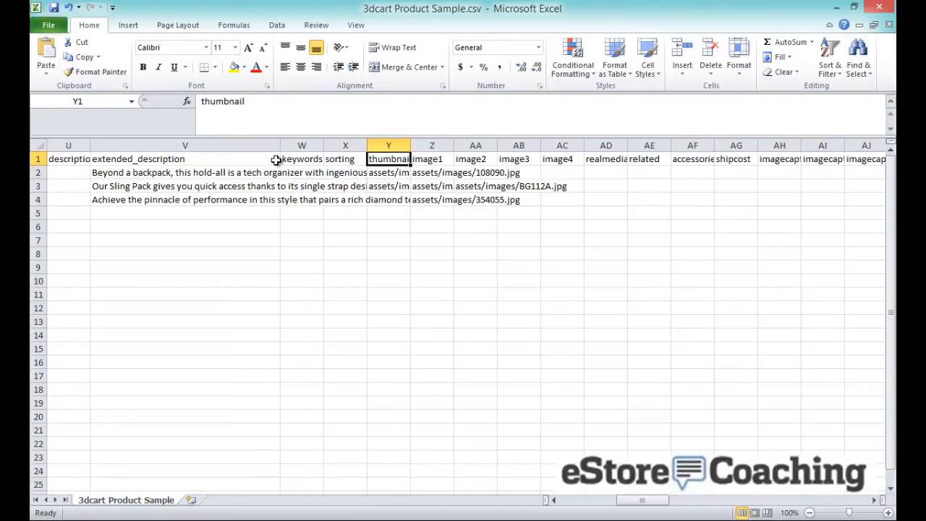
{"action": "key", "text": "Down"}
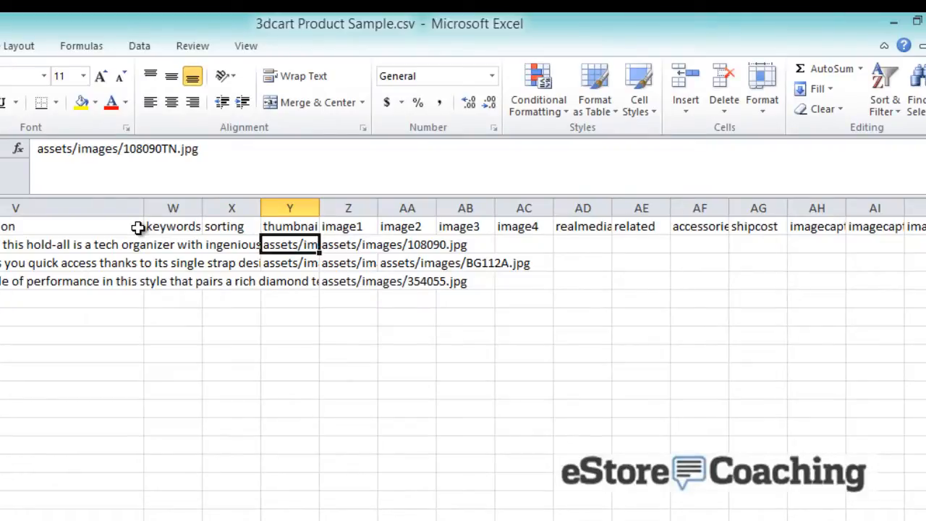
{"action": "key", "text": "Right"}
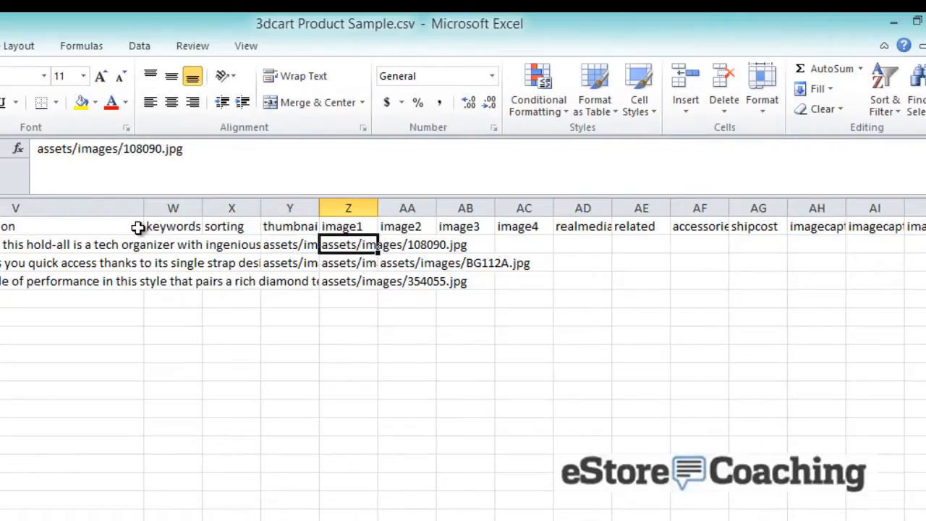
{"action": "key", "text": "Right"}
{"action": "key", "text": "Right"}
{"action": "key", "text": "Right"}
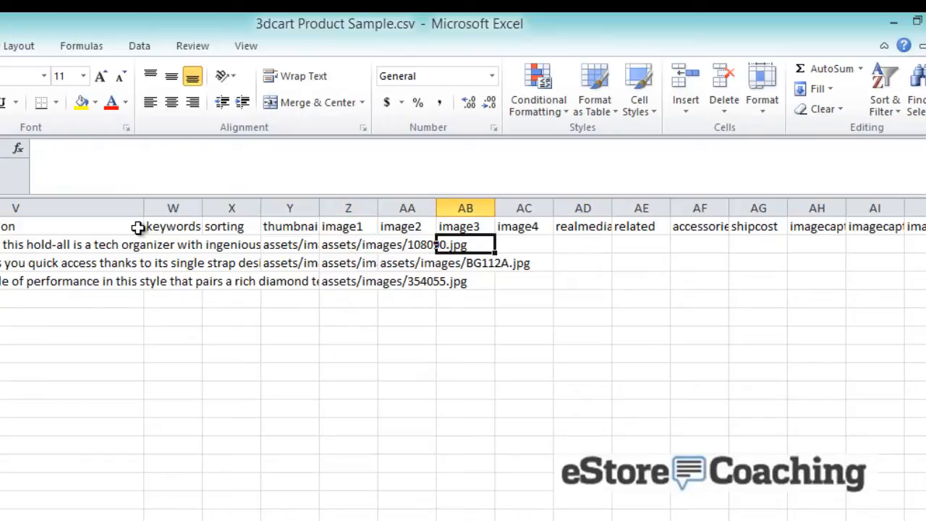
{"action": "key", "text": "Left"}
{"action": "key", "text": "Left"}
{"action": "key", "text": "Left"}
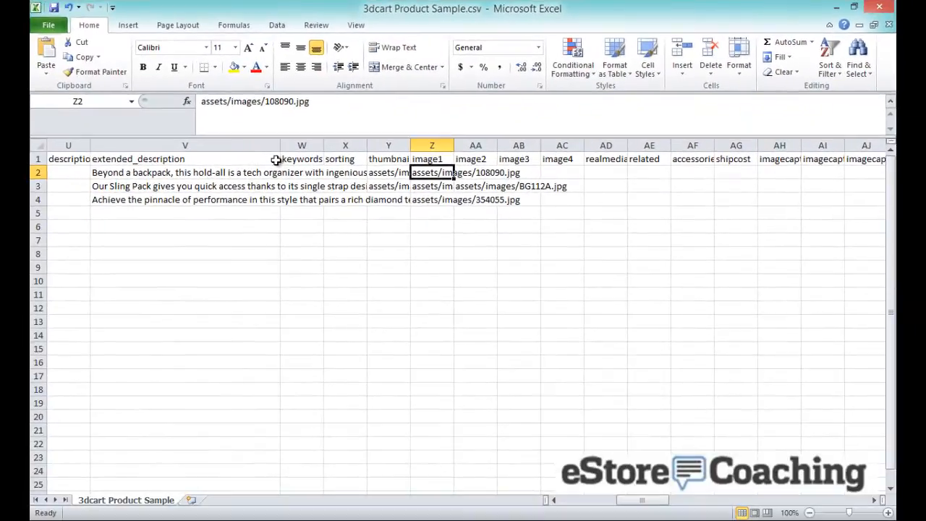
{"action": "key", "text": "Up"}
{"action": "key", "text": "Down"}
{"action": "key", "text": "Right"}
{"action": "key", "text": "Right"}
{"action": "key", "text": "Left"}
{"action": "key", "text": "Left"}
Widen title column AL to 12.86 and check the first product's meta tags
{"action": "key", "text": "Right"}
{"action": "key", "text": "Right"}
{"action": "key", "text": "Right"}
{"action": "key", "text": "Right"}
{"action": "key", "text": "Right"}
{"action": "key", "text": "Right"}
{"action": "key", "text": "Right"}
{"action": "key", "text": "Right"}
{"action": "key", "text": "Right"}
{"action": "key", "text": "Right"}
{"action": "key", "text": "Right"}
{"action": "key", "text": "Right"}
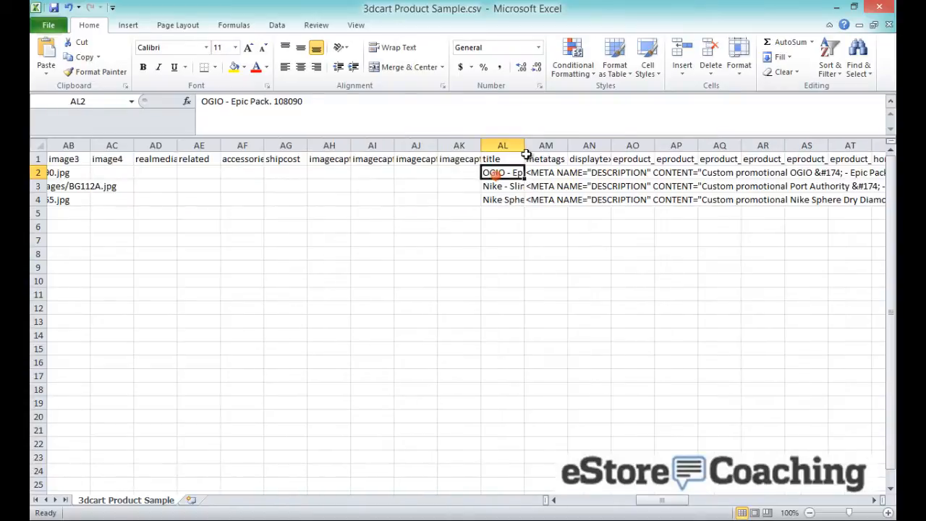
{"action": "left_click_drag", "start_coordinate": [526, 148], "coordinate": [591, 136]}
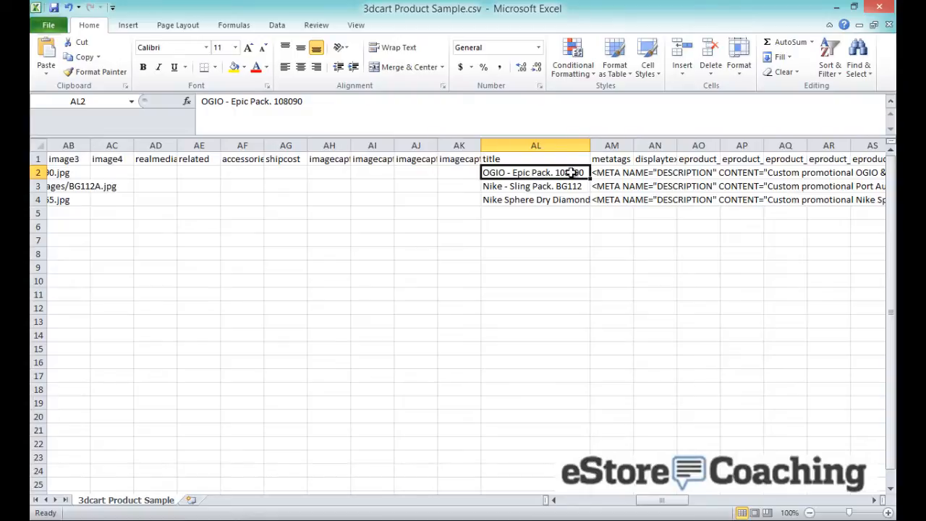
{"action": "key", "text": "Right"}
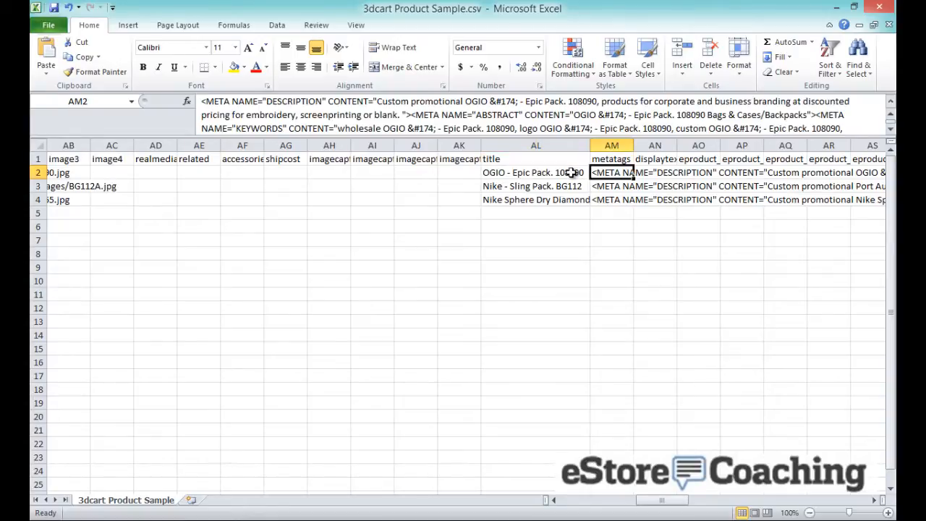
{"action": "key", "text": "Up"}
{"action": "key", "text": "Down"}
Step along the row 1 headings from eproduct_path to the filename column
{"action": "key", "text": "Up"}
{"action": "key", "text": "Right"}
{"action": "key", "text": "Right"}
{"action": "key", "text": "Right"}
{"action": "key", "text": "Right"}
{"action": "key", "text": "Right"}
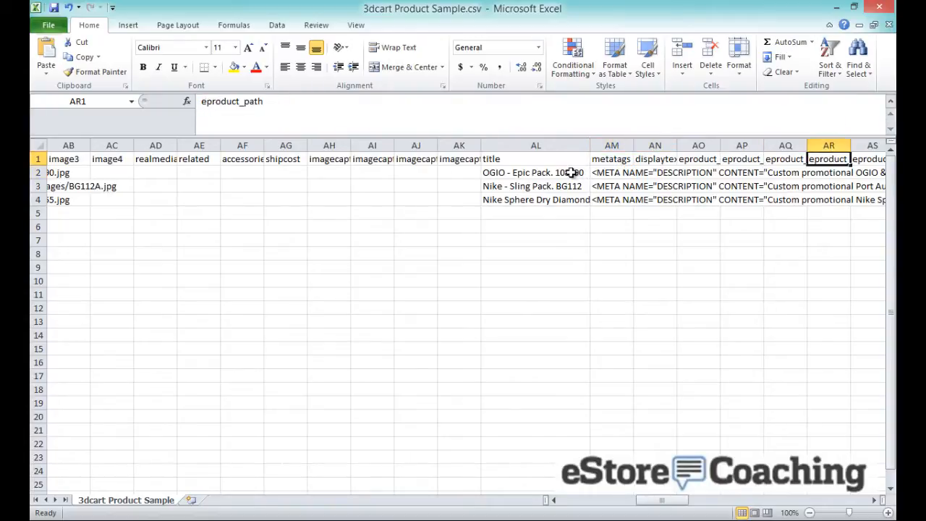
{"action": "key", "text": "Right"}
{"action": "key", "text": "Right"}
{"action": "key", "text": "Right"}
{"action": "key", "text": "Right"}
{"action": "key", "text": "Right"}
{"action": "key", "text": "Right"}
{"action": "key", "text": "Right"}
{"action": "key", "text": "Right"}
{"action": "key", "text": "Right"}
{"action": "key", "text": "Right"}
{"action": "key", "text": "Right"}
{"action": "key", "text": "Right"}
{"action": "key", "text": "Right"}
{"action": "key", "text": "Right"}
{"action": "key", "text": "Right"}
{"action": "key", "text": "Right"}
{"action": "key", "text": "Right"}
{"action": "key", "text": "Right"}
{"action": "key", "text": "Right"}
{"action": "key", "text": "Right"}
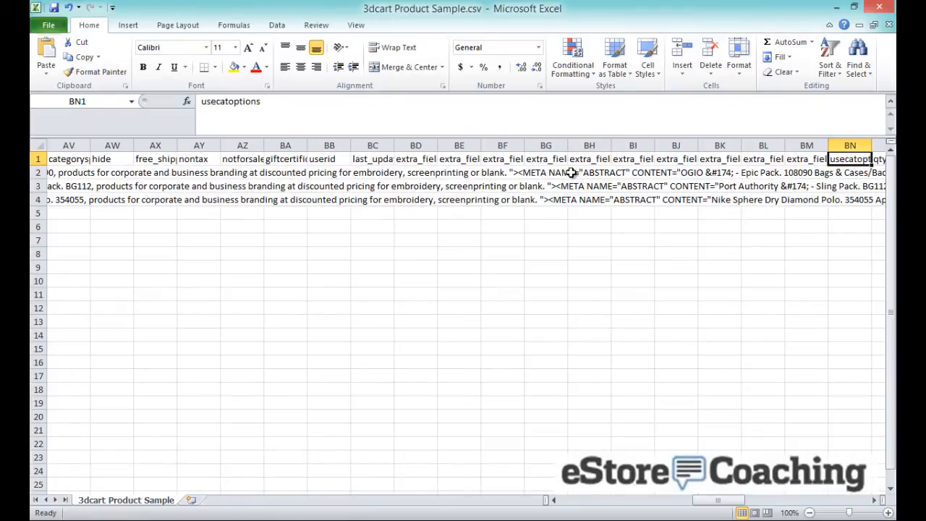
{"action": "key", "text": "Right"}
{"action": "key", "text": "Right"}
{"action": "key", "text": "Right"}
{"action": "key", "text": "Right"}
{"action": "key", "text": "Right"}
{"action": "key", "text": "Right"}
{"action": "key", "text": "Right"}
{"action": "key", "text": "Right"}
{"action": "key", "text": "Right"}
{"action": "key", "text": "Right"}
{"action": "key", "text": "Right"}
{"action": "key", "text": "Right"}
{"action": "key", "text": "Right"}
{"action": "key", "text": "Right"}
{"action": "key", "text": "Right"}
{"action": "key", "text": "Right"}
{"action": "key", "text": "Right"}
{"action": "key", "text": "Right"}
{"action": "key", "text": "Right"}
{"action": "key", "text": "Right"}
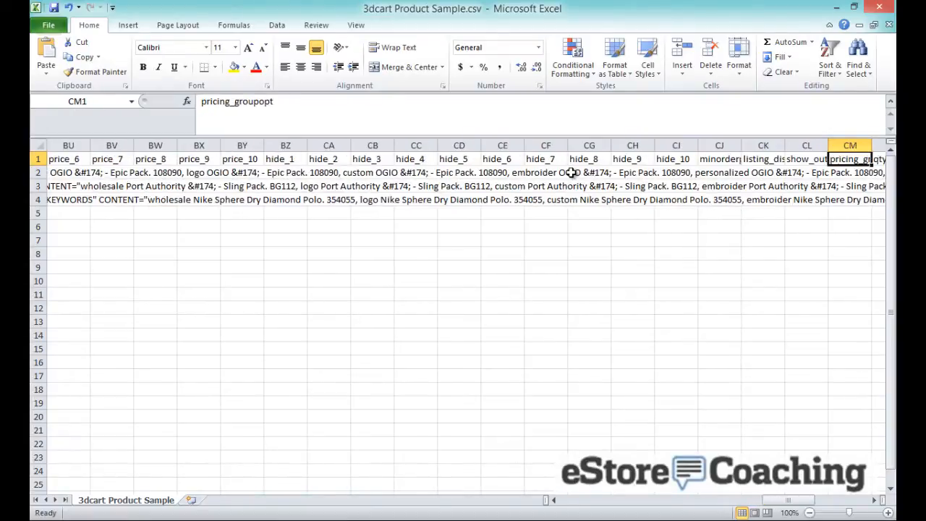
{"action": "key", "text": "Right"}
{"action": "key", "text": "Right"}
{"action": "key", "text": "Right"}
{"action": "key", "text": "Right"}
{"action": "key", "text": "Right"}
{"action": "key", "text": "Right"}
{"action": "key", "text": "Right"}
{"action": "key", "text": "Right"}
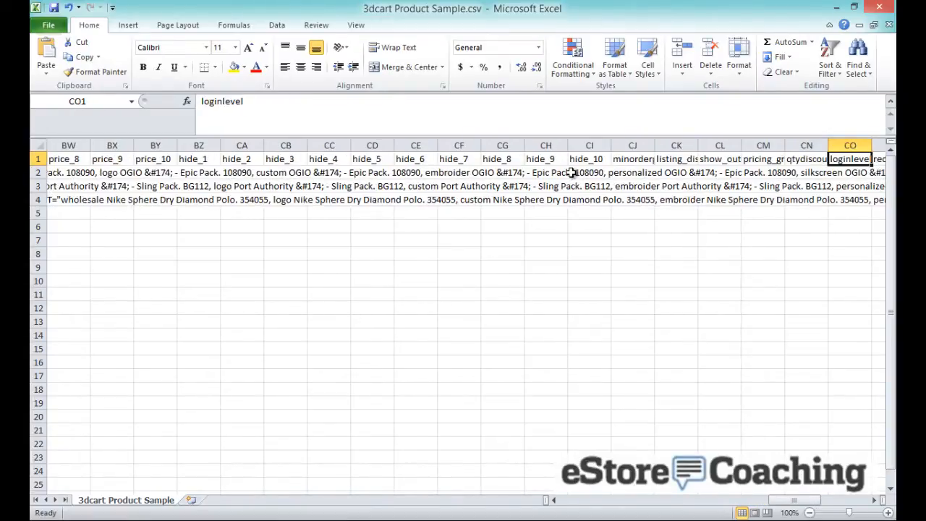
{"action": "key", "text": "Right"}
{"action": "key", "text": "Right"}
{"action": "key", "text": "Right"}
{"action": "key", "text": "Right"}
{"action": "key", "text": "Right"}
{"action": "key", "text": "Right"}
{"action": "key", "text": "Right"}
{"action": "key", "text": "Right"}
{"action": "key", "text": "Right"}
{"action": "key", "text": "Right"}
{"action": "key", "text": "Right"}
{"action": "key", "text": "Right"}
{"action": "key", "text": "Right"}
{"action": "key", "text": "Right"}
{"action": "key", "text": "Right"}
{"action": "key", "text": "Right"}
{"action": "key", "text": "Right"}
{"action": "key", "text": "Right"}
{"action": "key", "text": "Right"}
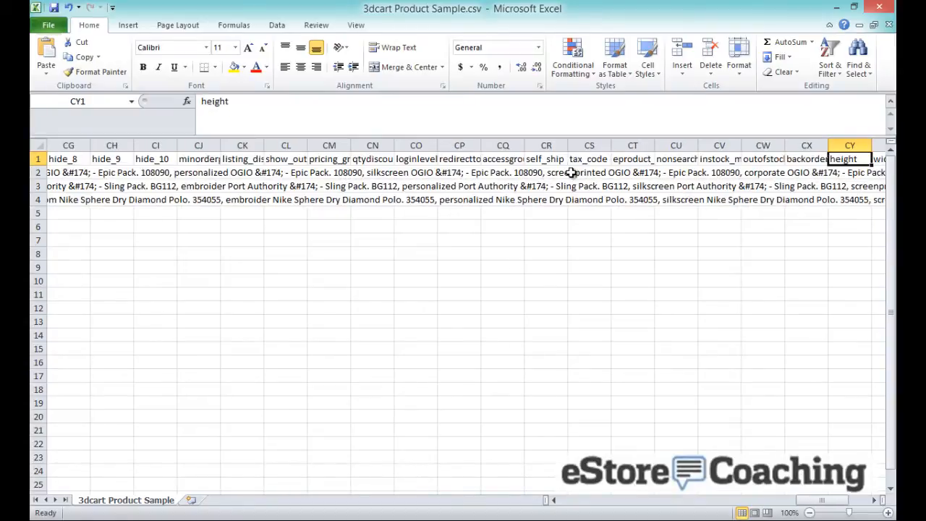
{"action": "key", "text": "Left"}
{"action": "key", "text": "Left"}
{"action": "key", "text": "Left"}
{"action": "key", "text": "Left"}
{"action": "key", "text": "Left"}
{"action": "key", "text": "Left"}
{"action": "key", "text": "Left"}
{"action": "key", "text": "Left"}
{"action": "key", "text": "Left"}
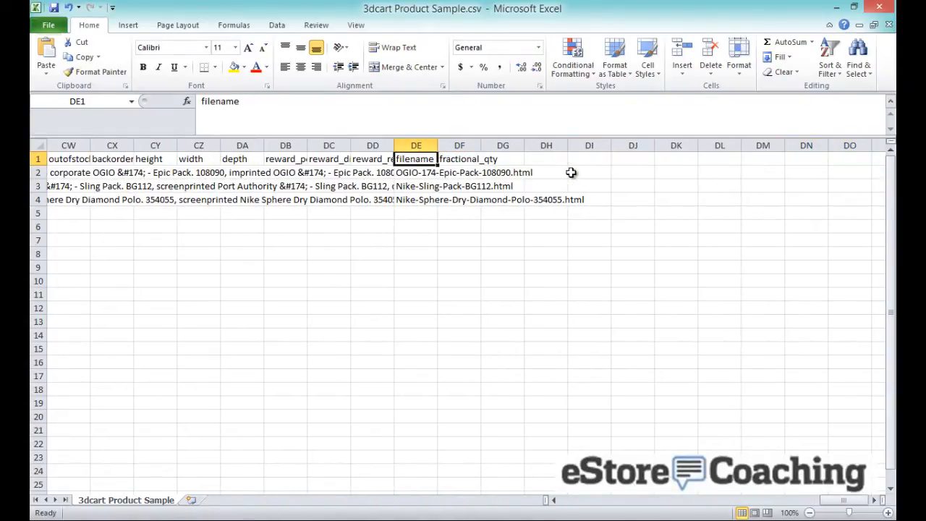
Review the product page filenames in column DE, then minimize Excel
{"action": "key", "text": "Down"}
{"action": "key", "text": "Up"}
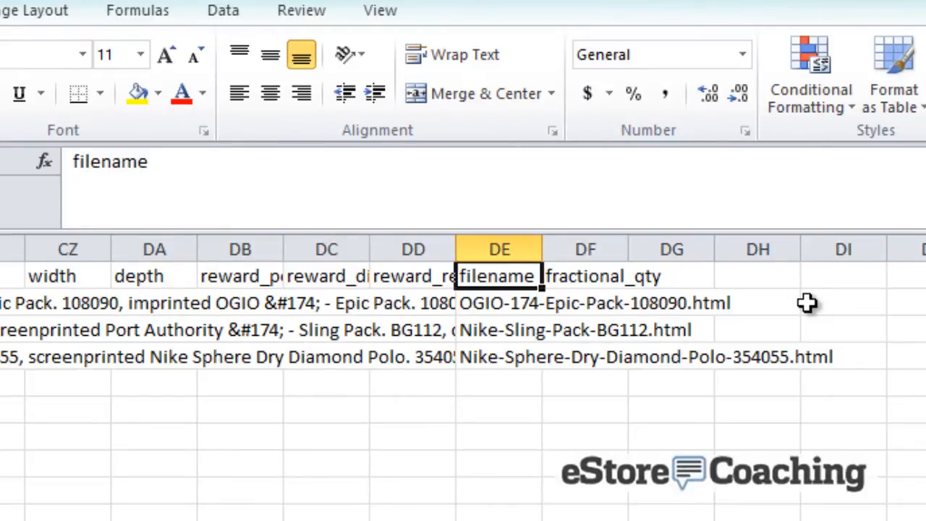
{"action": "key", "text": "Down"}
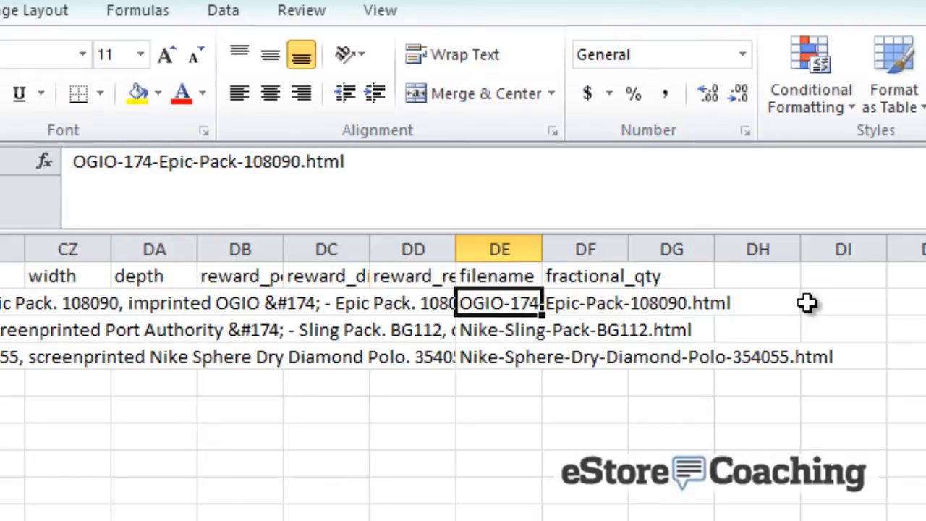
{"action": "key", "text": "Down"}
{"action": "key", "text": "Down"}
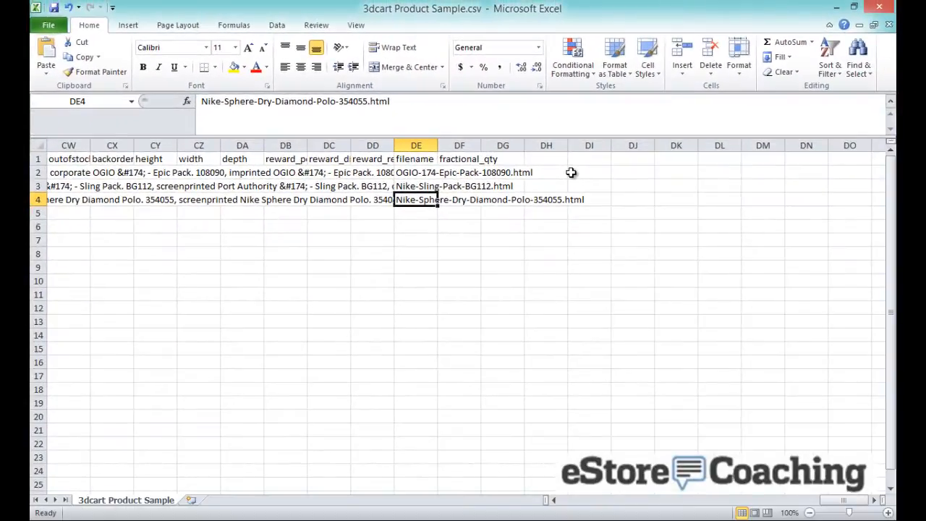
{"action": "key", "text": "Up"}
{"action": "key", "text": "Up"}
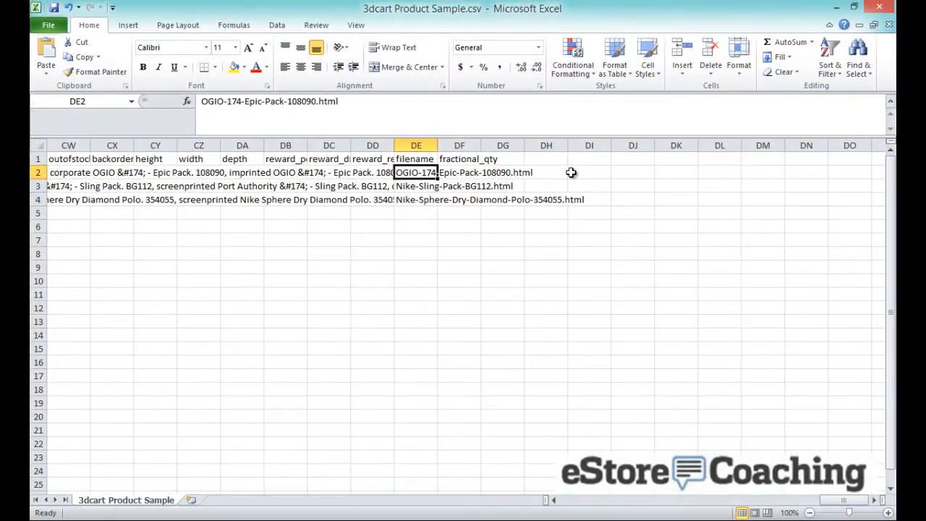
{"action": "key", "text": "Down"}
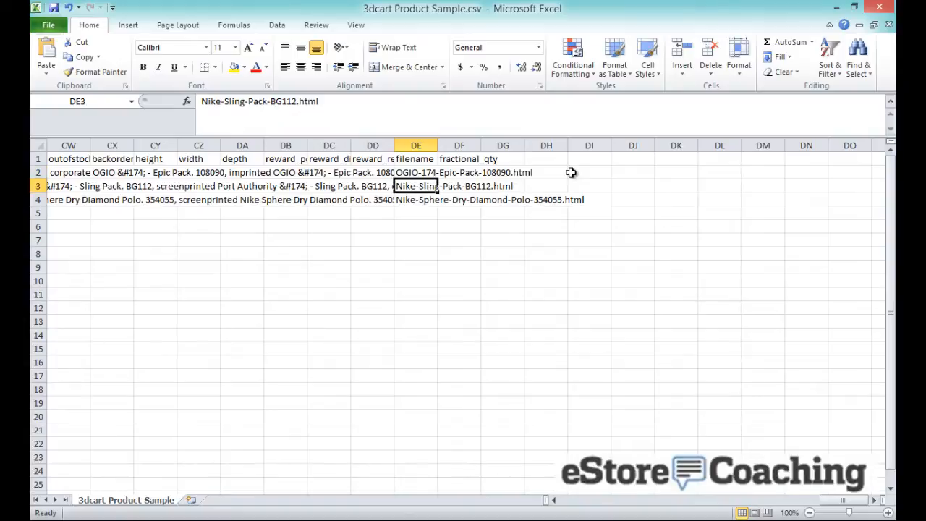
{"action": "left_click", "coordinate": [255, 240]}
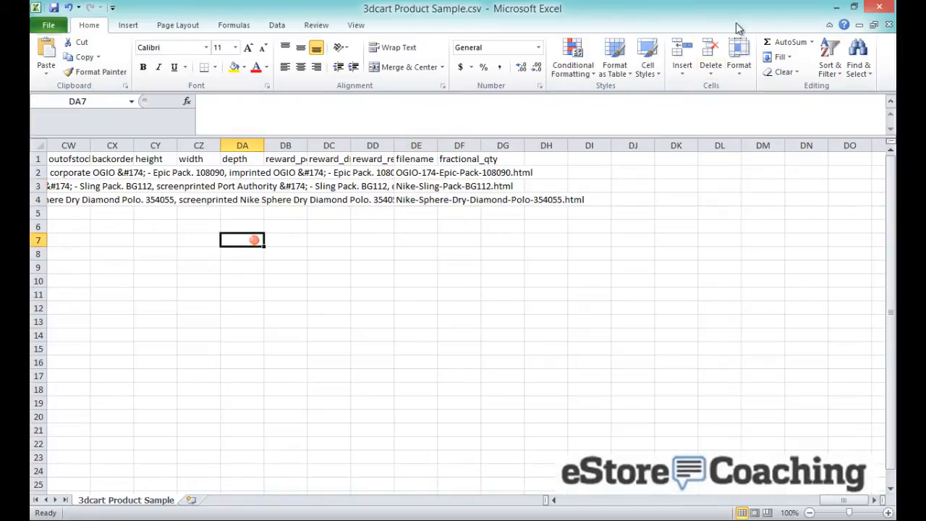
{"action": "left_click", "coordinate": [836, 9]}
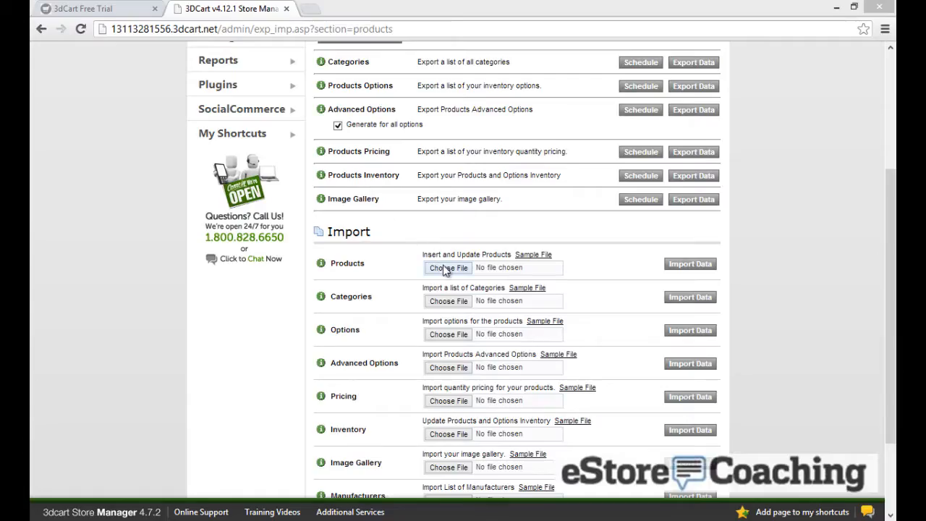
Import 3dcart Product Sample.csv as products with Insert only, adding all 3 records
{"action": "left_click", "coordinate": [445, 268]}
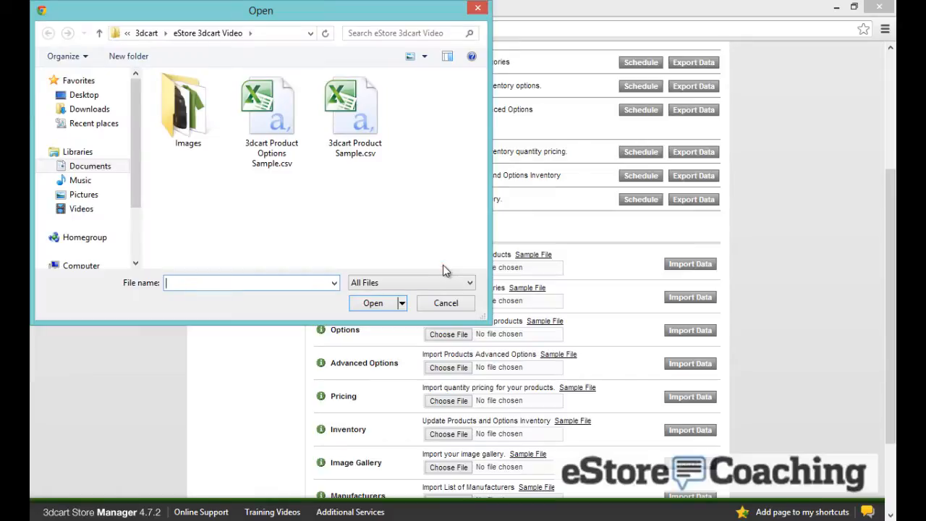
{"action": "double_click", "coordinate": [356, 113]}
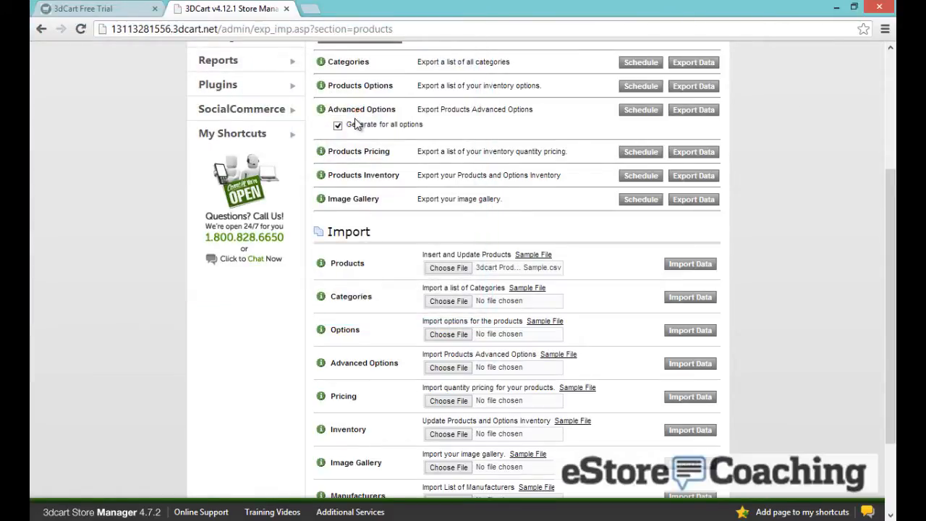
{"action": "left_click", "coordinate": [681, 265]}
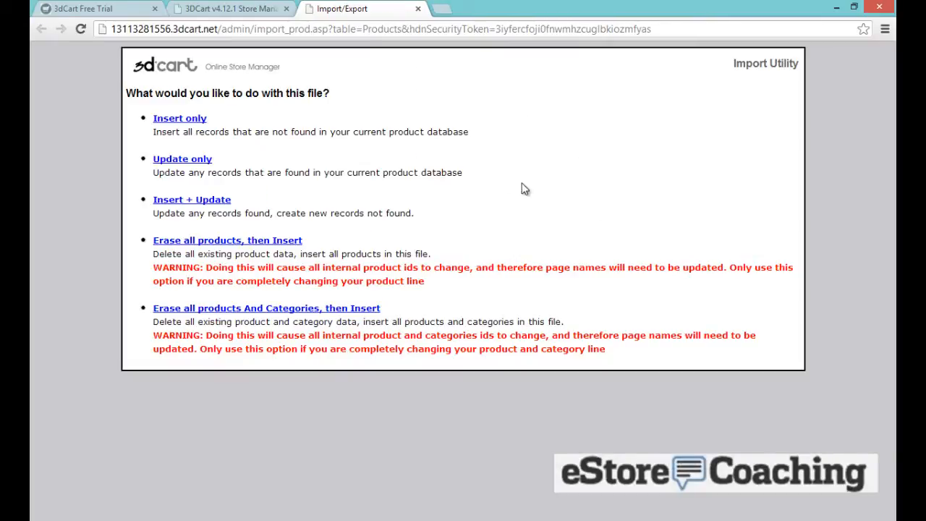
{"action": "left_click", "coordinate": [177, 121]}
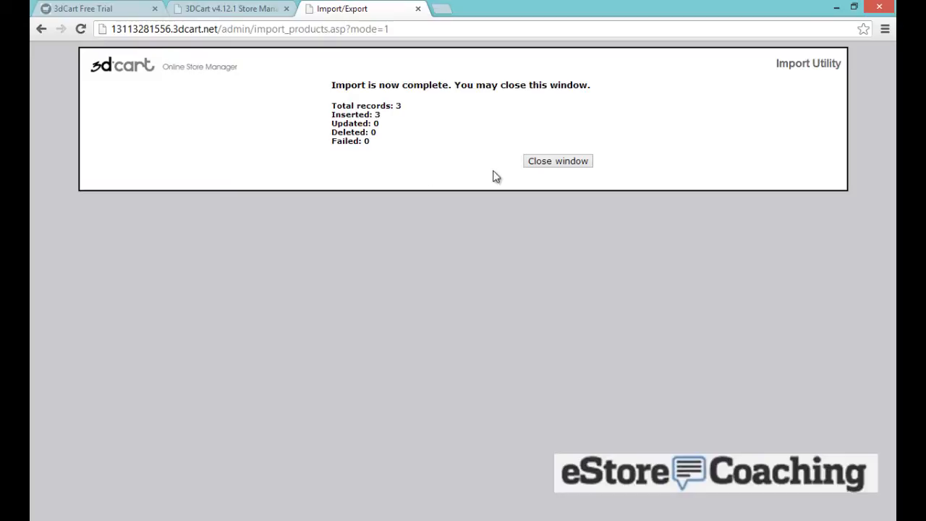
{"action": "left_click", "coordinate": [544, 163]}
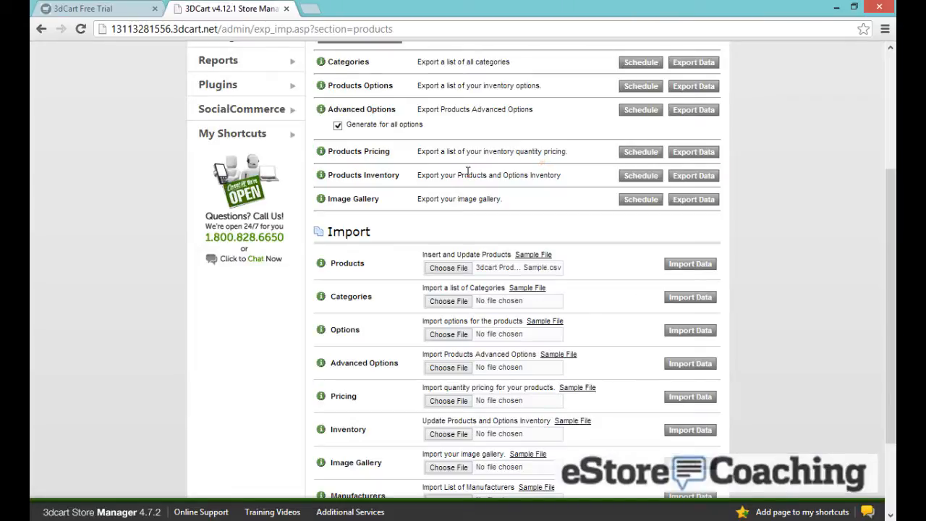
{"action": "scroll", "coordinate": [174, 154], "scroll_direction": "up", "scroll_amount": 3}
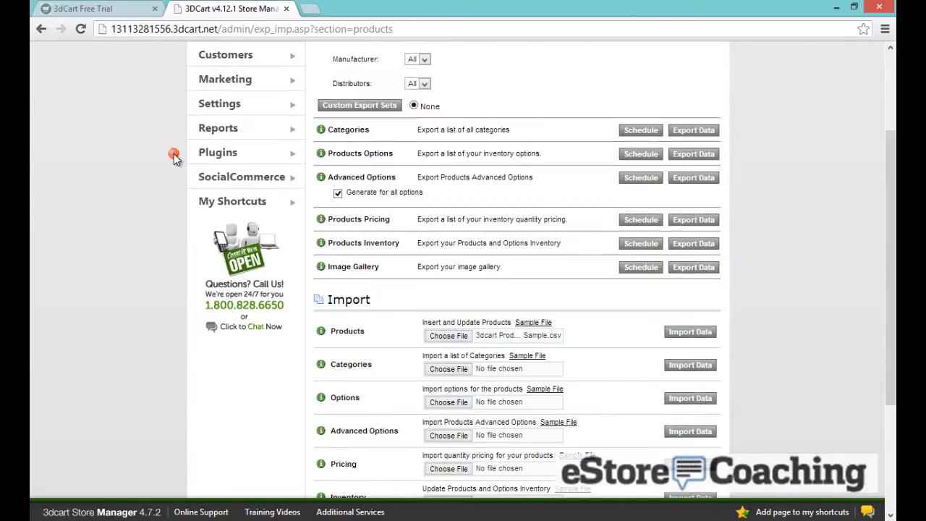
Open the Nike - Sling Pack. BG112 page on the storefront, then return to the Store Manager
{"action": "left_click", "coordinate": [308, 106]}
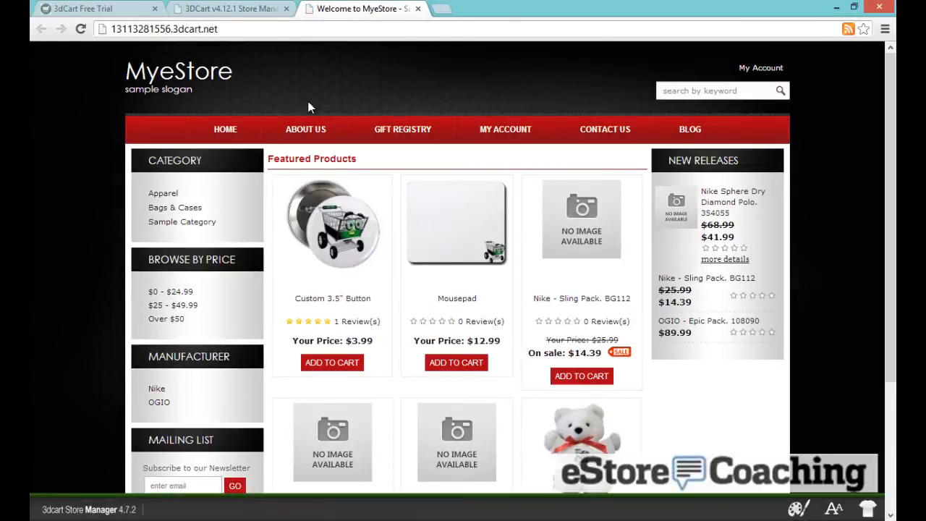
{"action": "scroll", "coordinate": [308, 108], "scroll_direction": "down", "scroll_amount": 1}
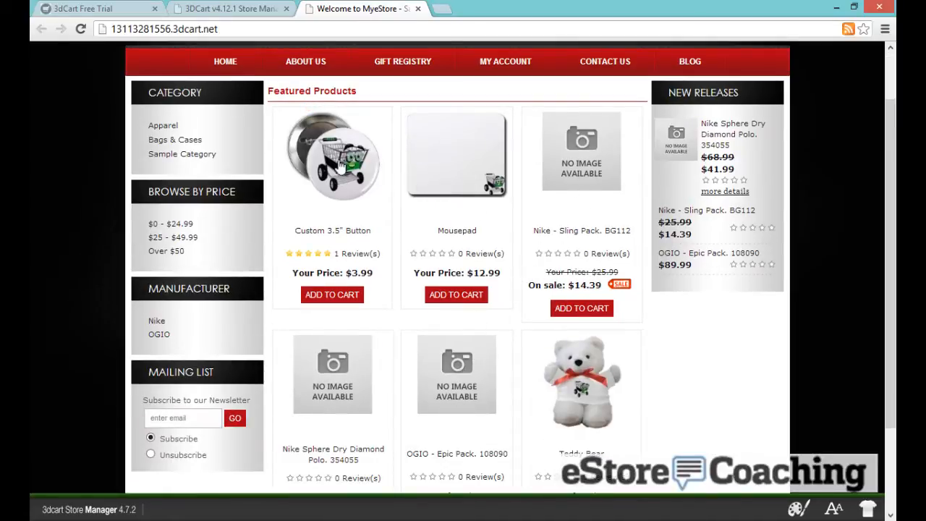
{"action": "left_click", "coordinate": [583, 231]}
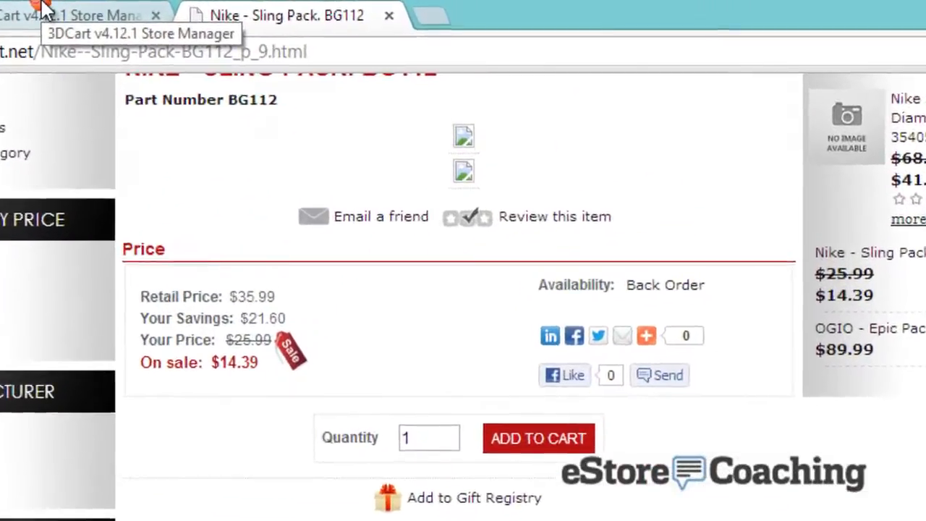
{"action": "left_click", "coordinate": [138, 7]}
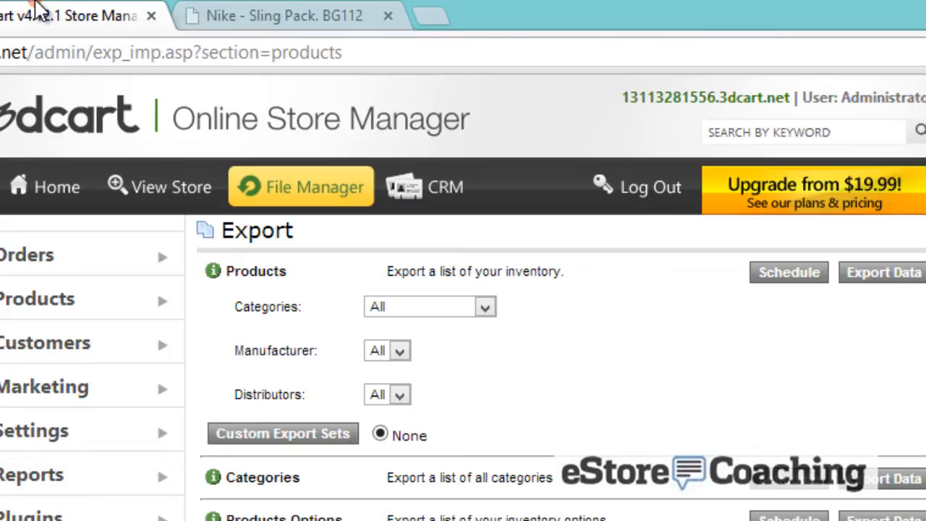
Open the Images folder's upload form and put 108090.jpg in the first slot
{"action": "left_click", "coordinate": [302, 186]}
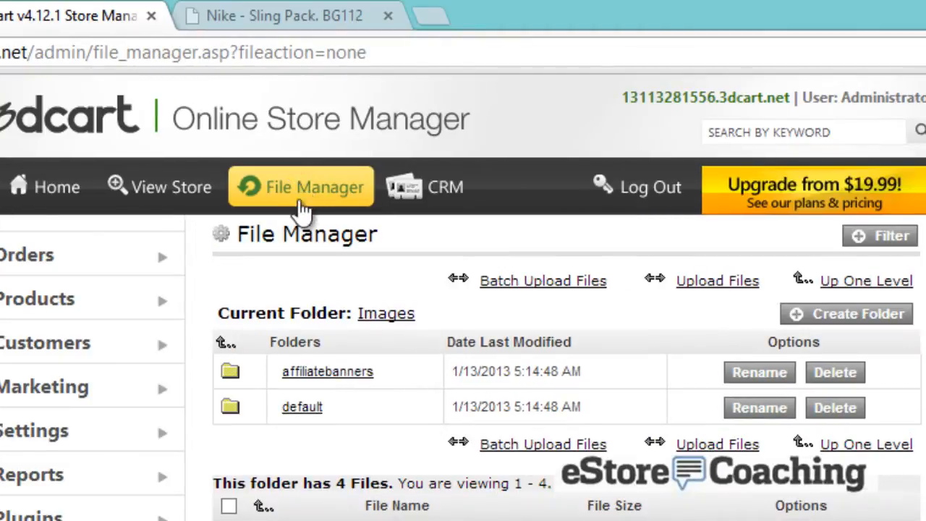
{"action": "left_click", "coordinate": [753, 281]}
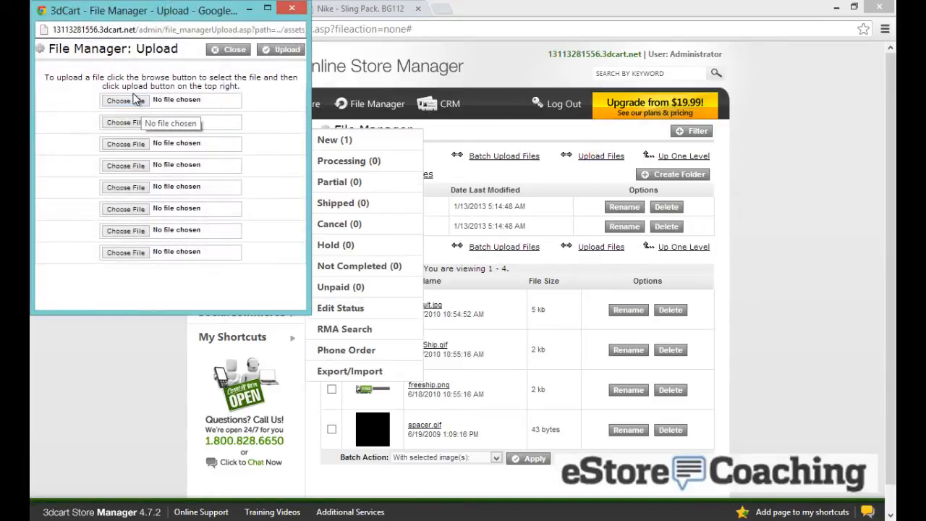
{"action": "left_click", "coordinate": [134, 100]}
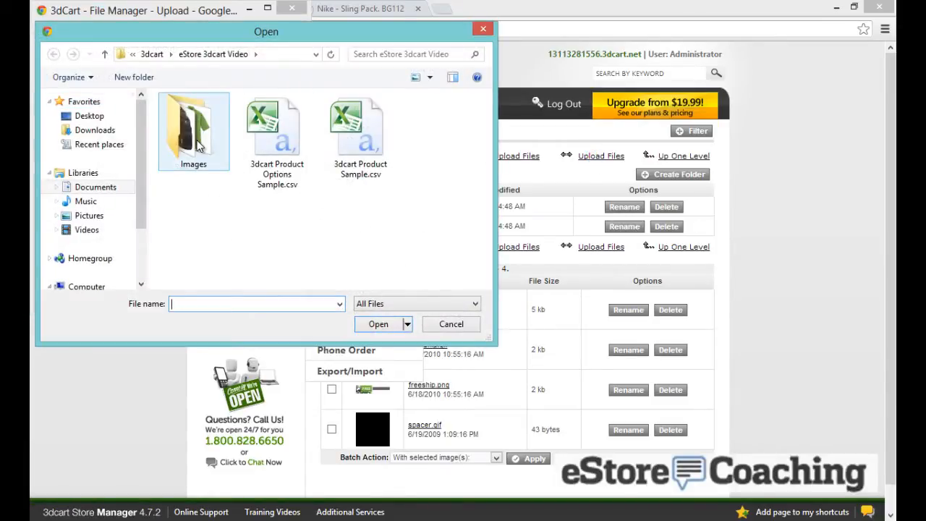
{"action": "double_click", "coordinate": [197, 144]}
{"action": "left_click", "coordinate": [195, 139]}
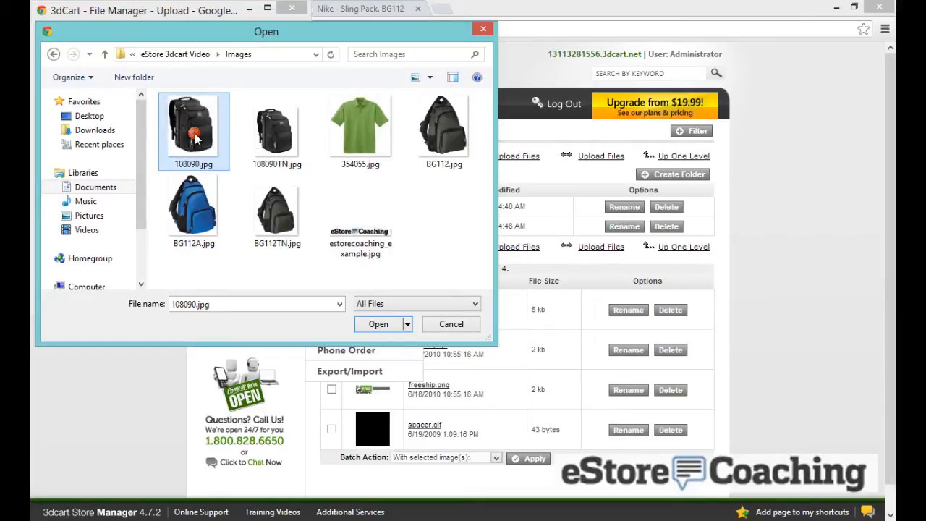
{"action": "double_click", "coordinate": [196, 139]}
Add 108090TN.jpg, 354055.jpg and BG112.jpg to the next three upload slots
{"action": "left_click", "coordinate": [138, 127]}
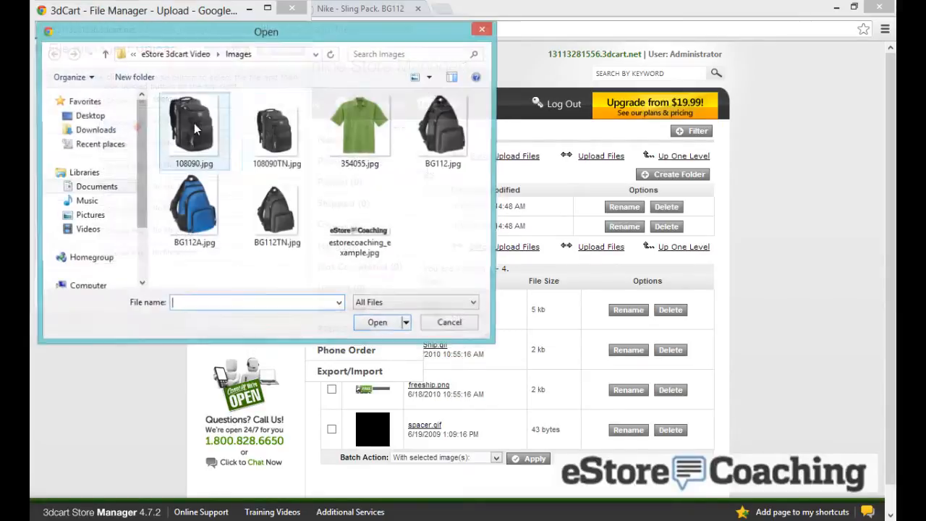
{"action": "left_click", "coordinate": [262, 128]}
{"action": "double_click", "coordinate": [262, 128]}
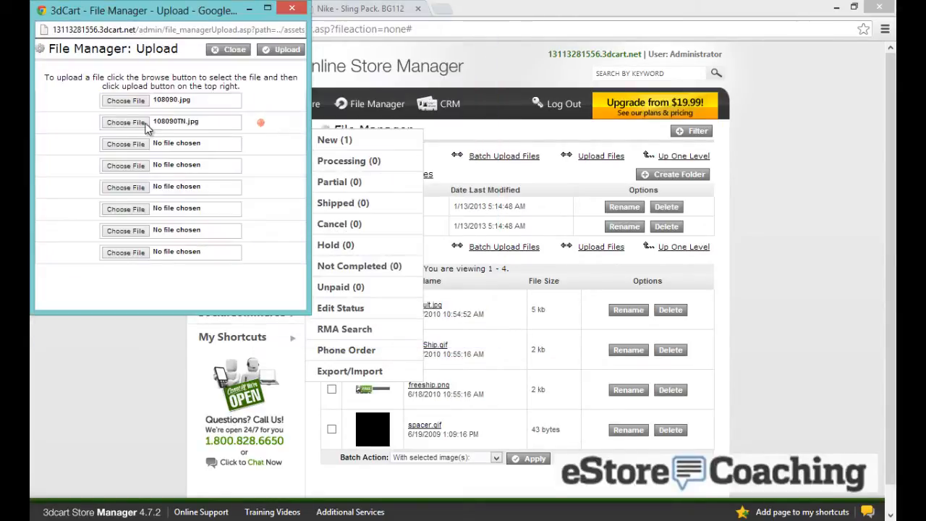
{"action": "left_click", "coordinate": [134, 142]}
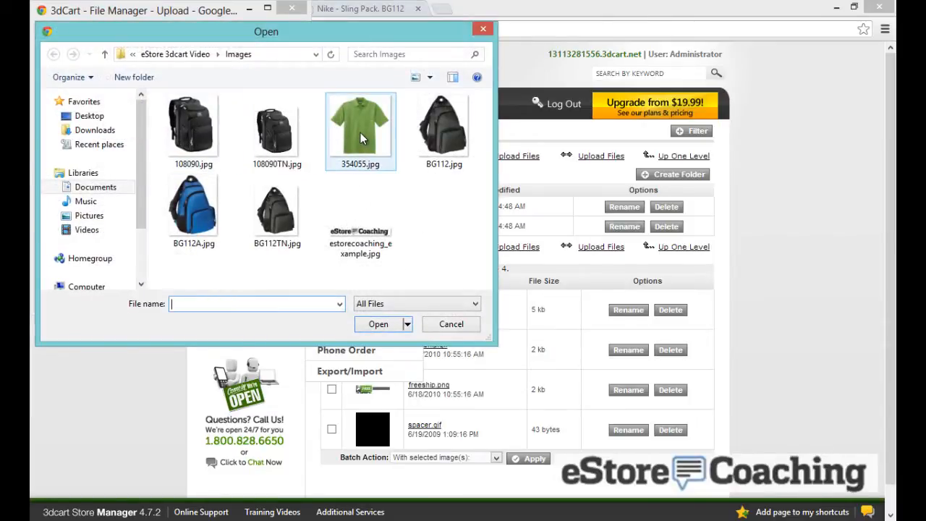
{"action": "left_click", "coordinate": [342, 128]}
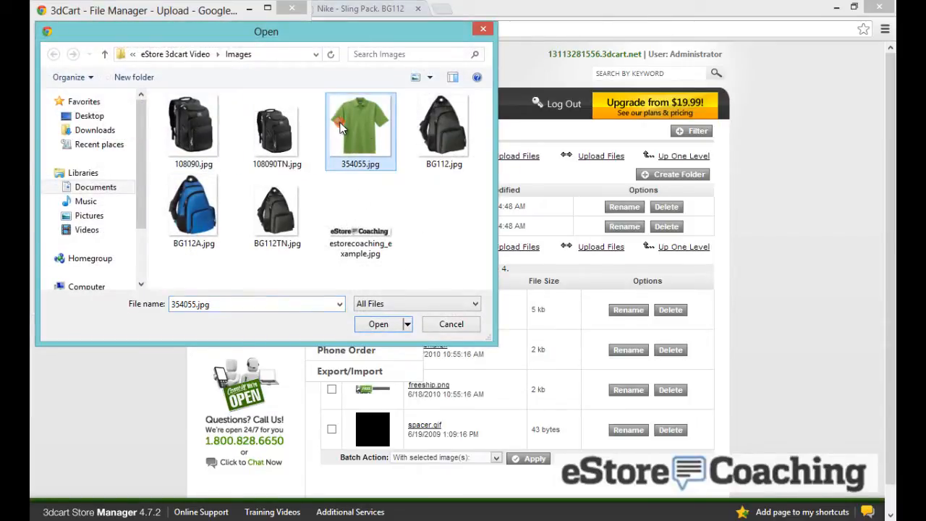
{"action": "double_click", "coordinate": [342, 128]}
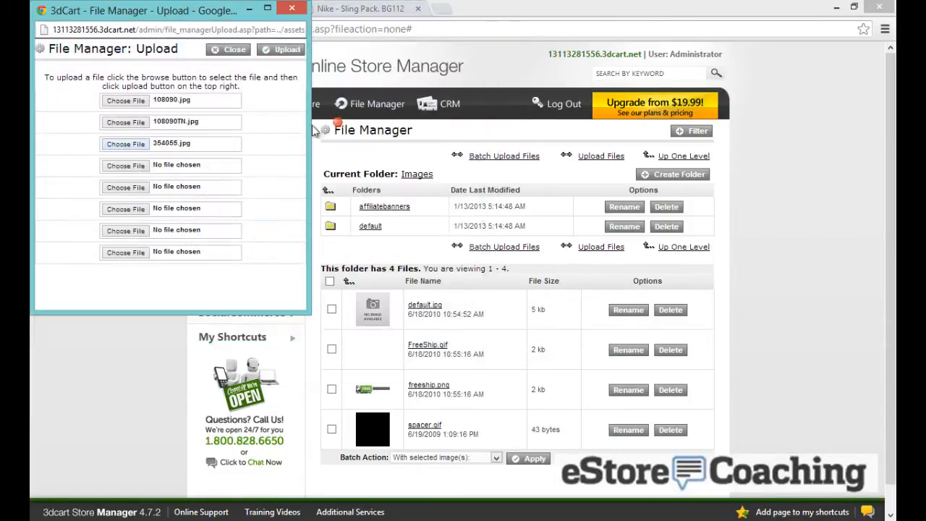
{"action": "left_click", "coordinate": [148, 167]}
{"action": "left_click", "coordinate": [437, 141]}
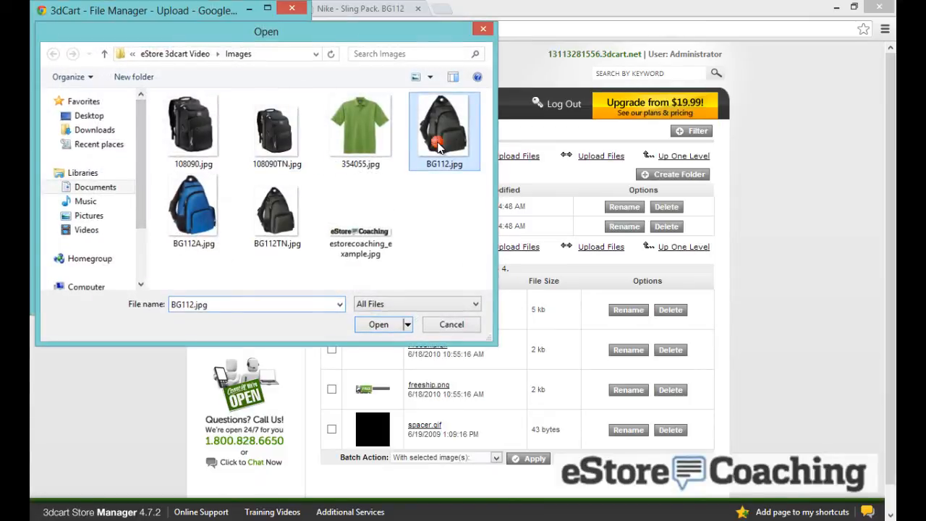
{"action": "double_click", "coordinate": [437, 141]}
Add BG112A.jpg and BG112TN.jpg to the remaining slots and upload all six images
{"action": "left_click", "coordinate": [131, 187]}
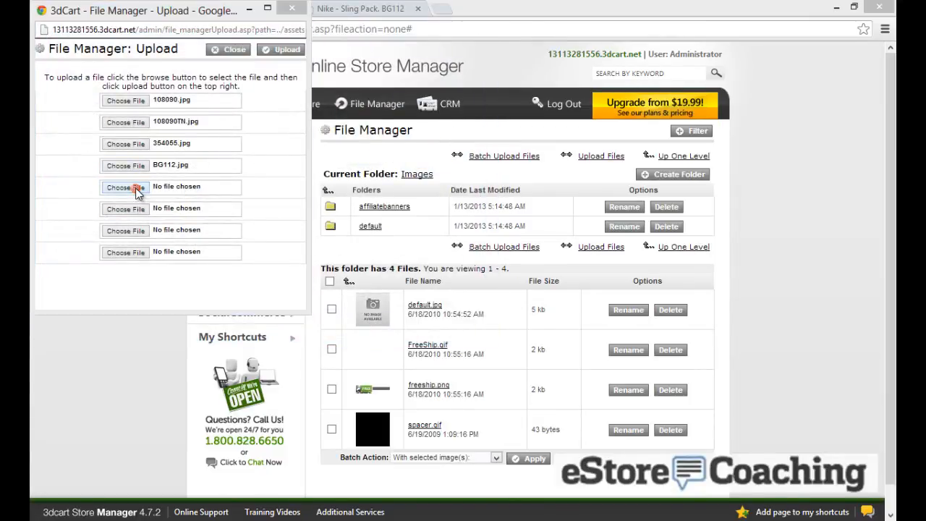
{"action": "double_click", "coordinate": [181, 197]}
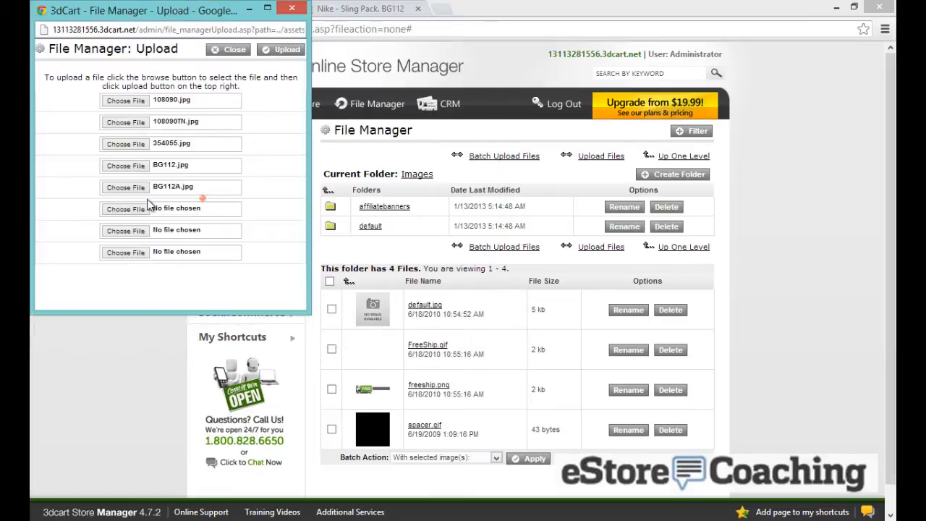
{"action": "left_click", "coordinate": [139, 209]}
{"action": "double_click", "coordinate": [266, 207]}
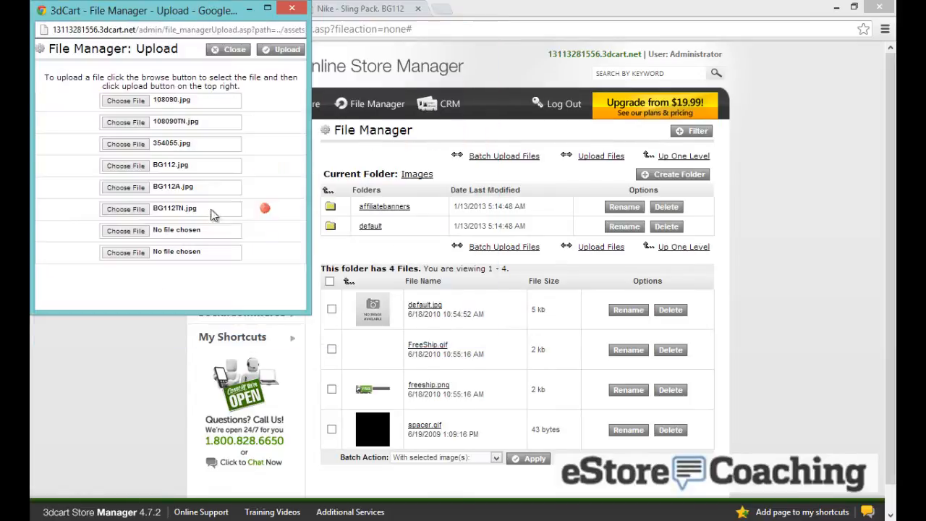
{"action": "left_click", "coordinate": [141, 231]}
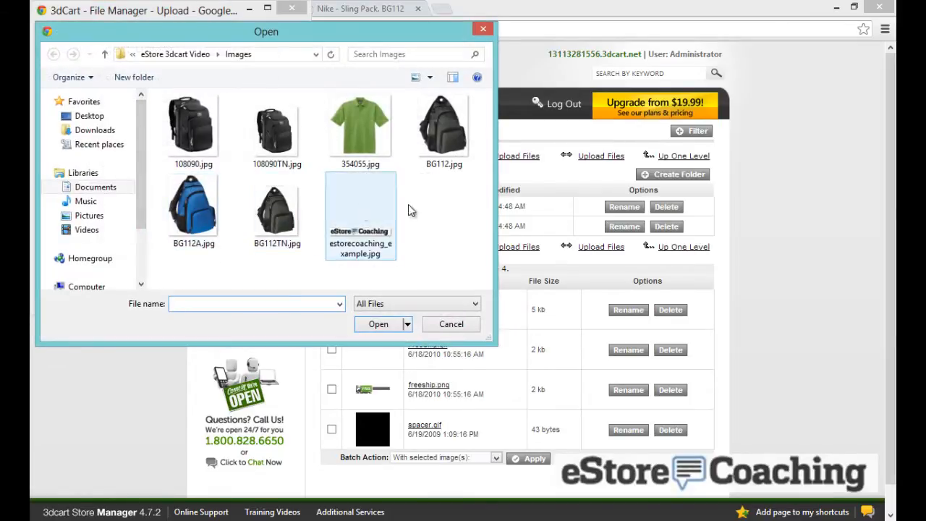
{"action": "left_click", "coordinate": [451, 324]}
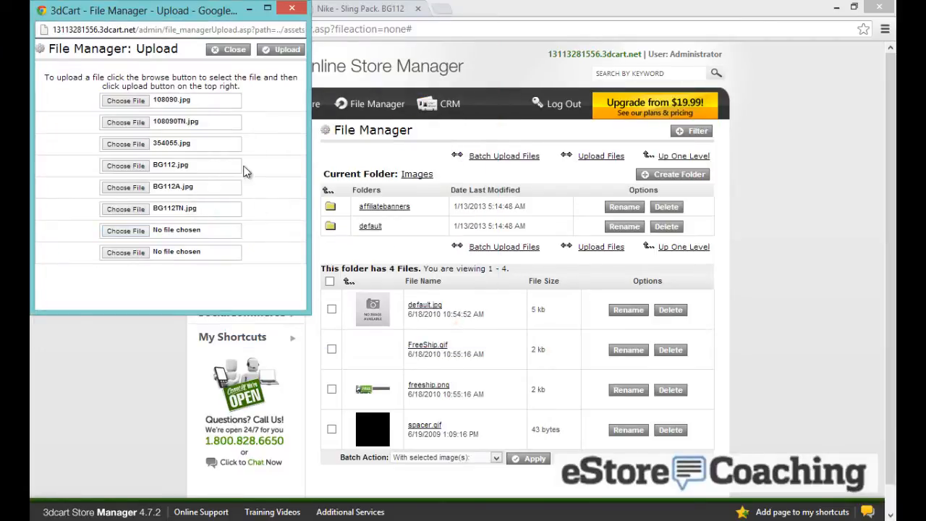
{"action": "left_click", "coordinate": [274, 52]}
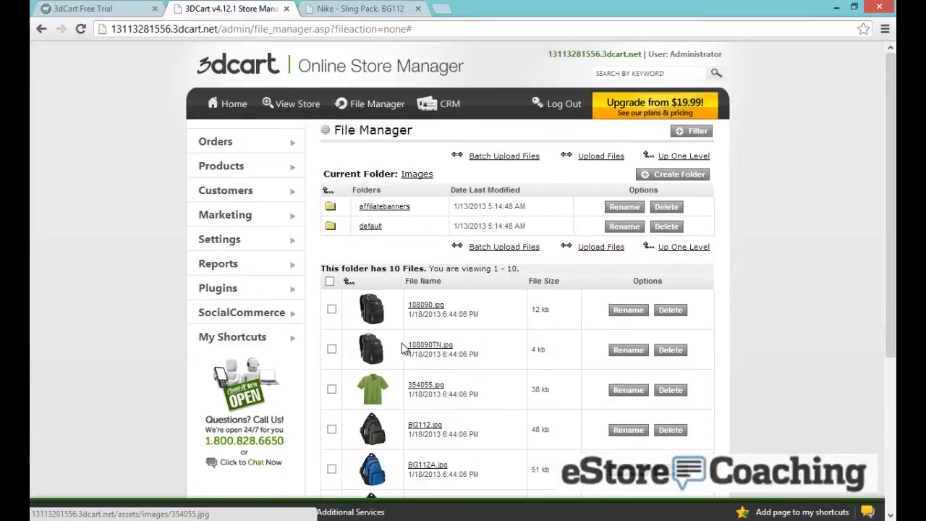
Check the uploaded file list, then reload the Nike - Sling Pack product page
{"action": "scroll", "coordinate": [416, 253], "scroll_direction": "down", "scroll_amount": 2}
{"action": "scroll", "coordinate": [407, 253], "scroll_direction": "up", "scroll_amount": 1}
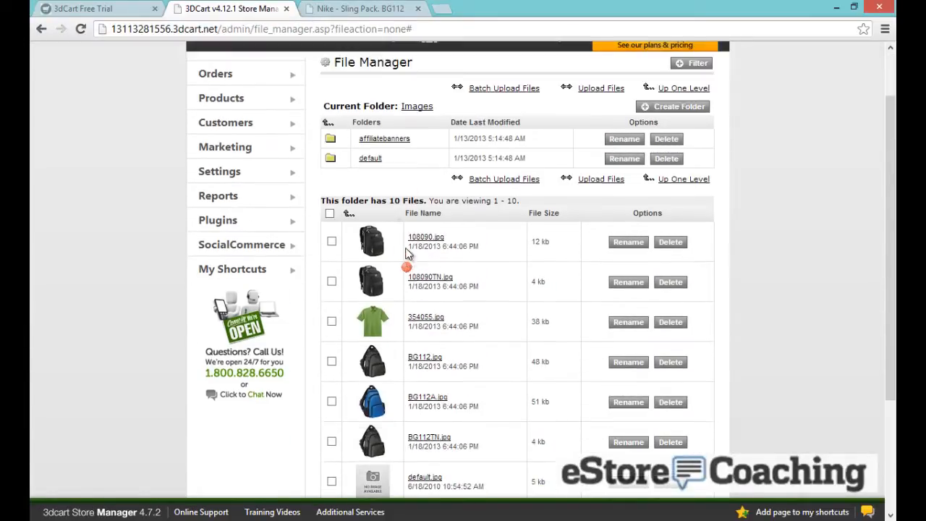
{"action": "scroll", "coordinate": [407, 253], "scroll_direction": "up", "scroll_amount": 2}
{"action": "left_click", "coordinate": [349, 8]}
{"action": "scroll", "coordinate": [304, 73], "scroll_direction": "up", "scroll_amount": 2}
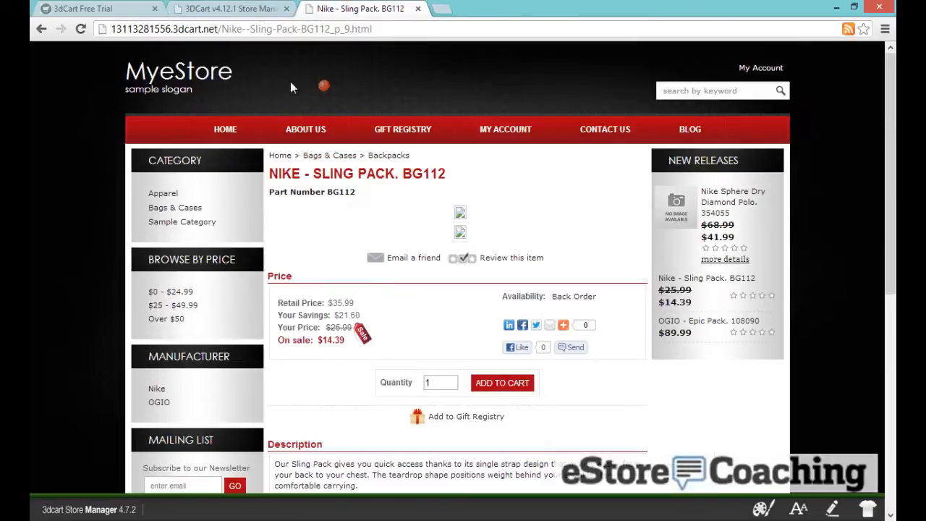
{"action": "left_click", "coordinate": [81, 29]}
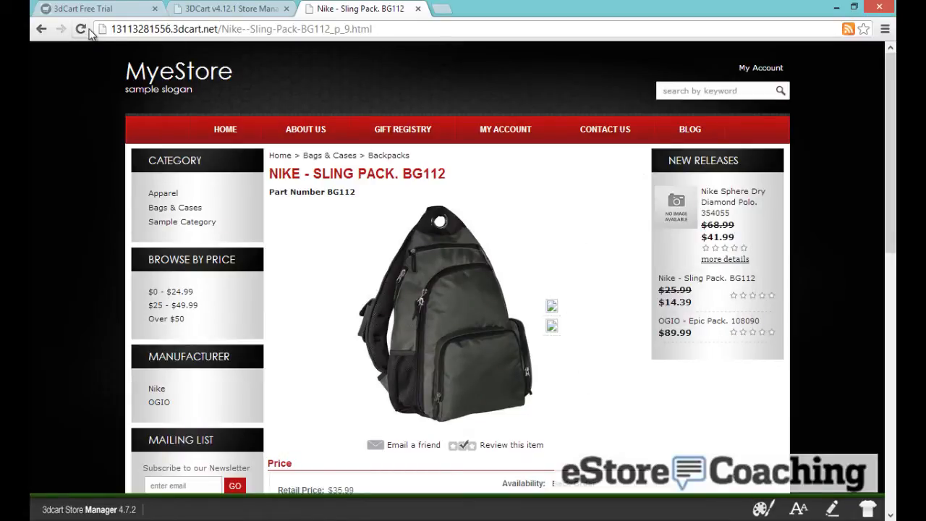
{"action": "left_click", "coordinate": [81, 29]}
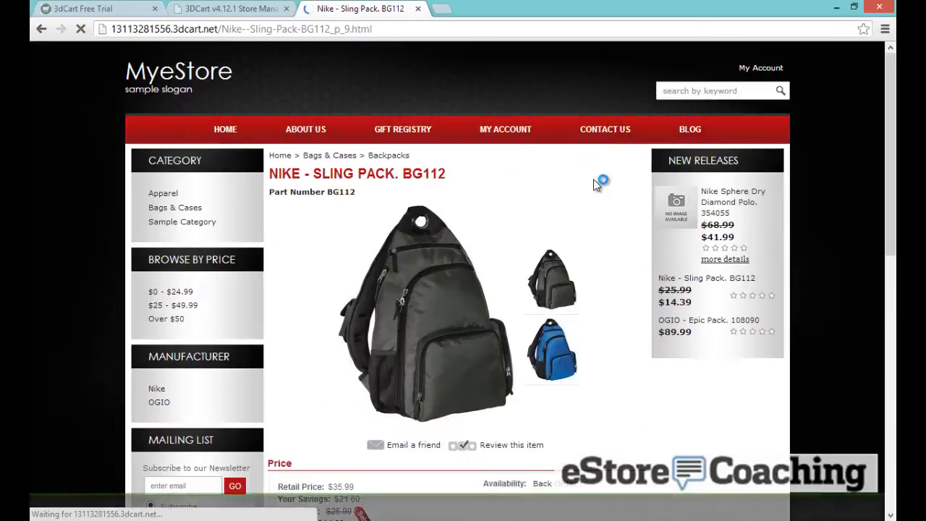
Show the blue and then the grey backpack photo as the main image
{"action": "left_click", "coordinate": [631, 321]}
{"action": "scroll", "coordinate": [631, 321], "scroll_direction": "down", "scroll_amount": 1}
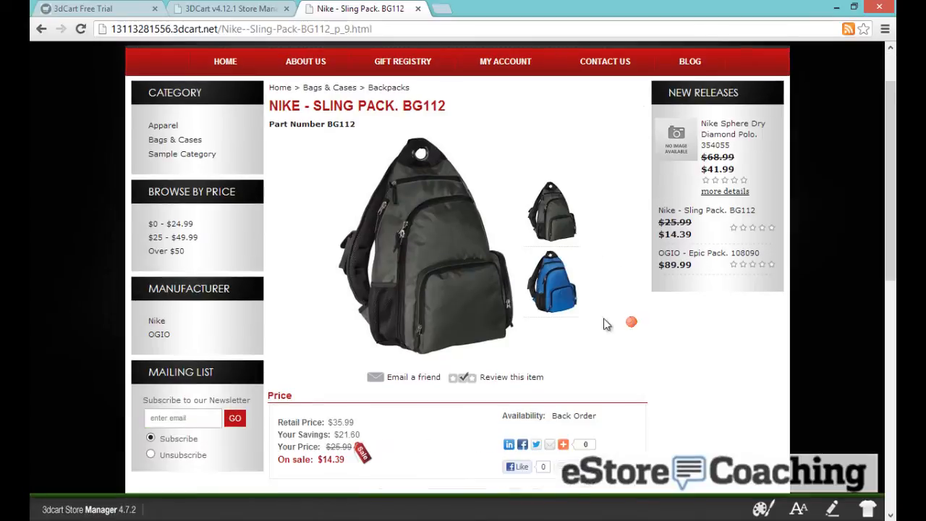
{"action": "left_click", "coordinate": [571, 294]}
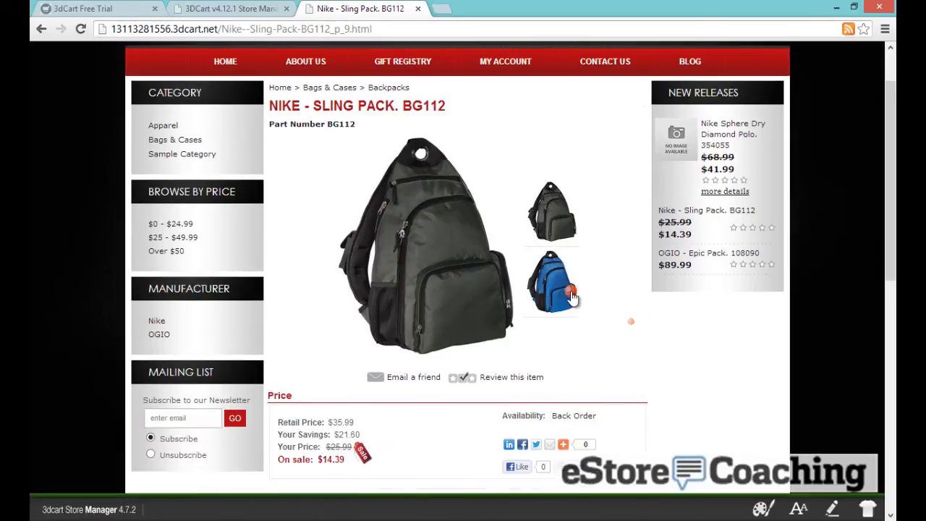
{"action": "left_click", "coordinate": [551, 239]}
{"action": "scroll", "coordinate": [551, 239], "scroll_direction": "down", "scroll_amount": 2}
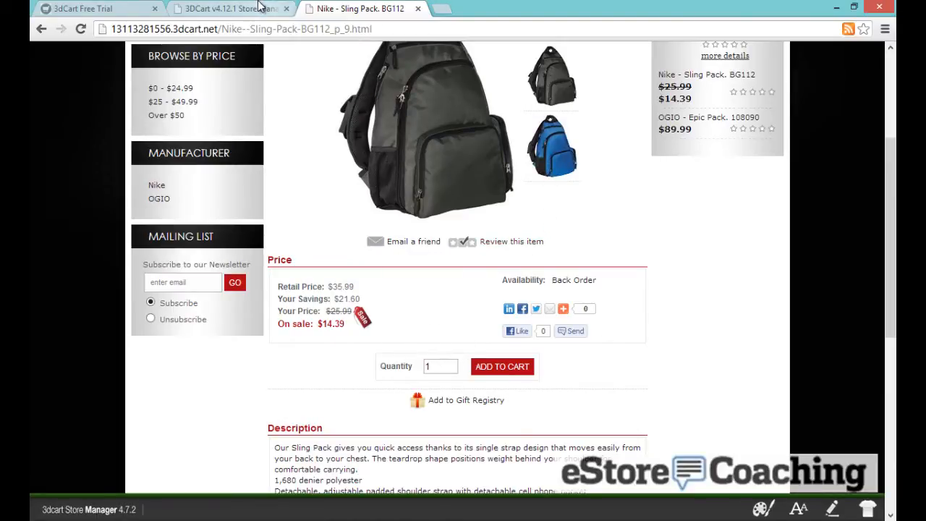
Download the Options import sample file from the export/import page and open it in Excel
{"action": "left_click", "coordinate": [259, 6]}
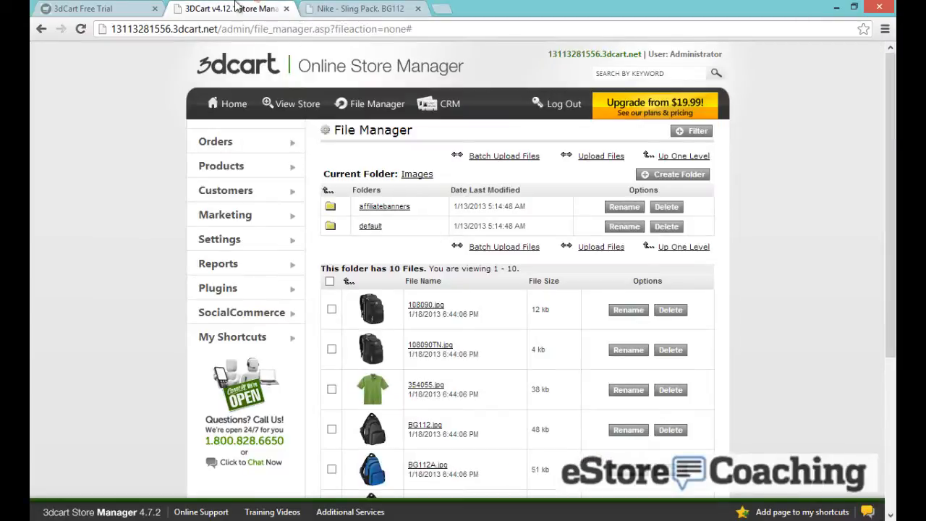
{"action": "mouse_move", "coordinate": [230, 166]}
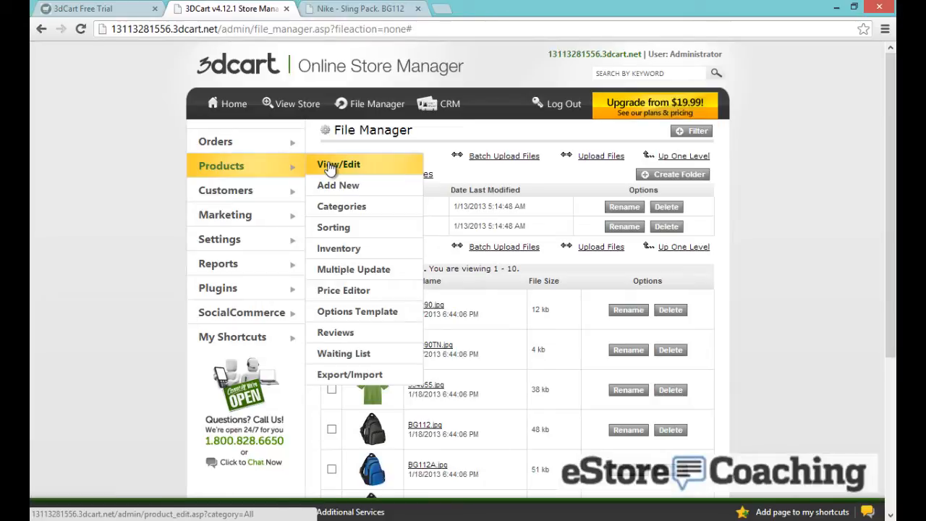
{"action": "left_click", "coordinate": [337, 375]}
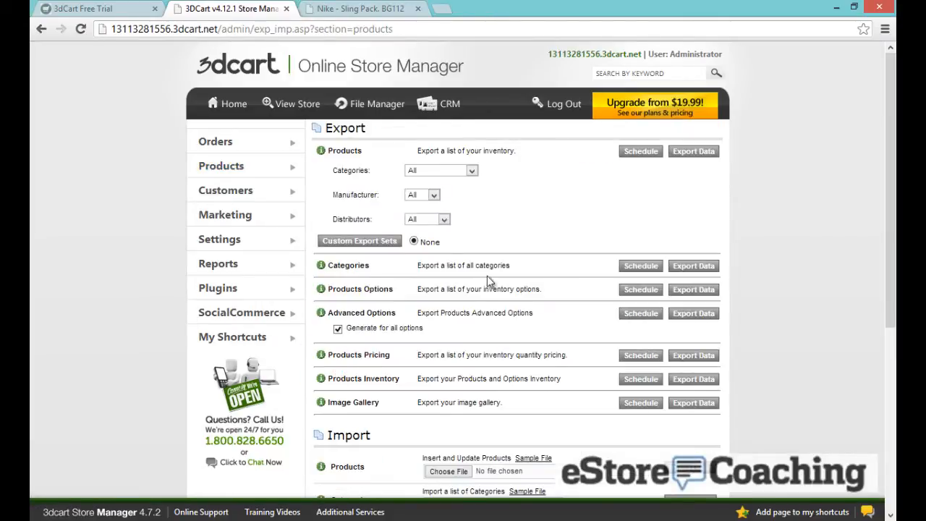
{"action": "scroll", "coordinate": [492, 272], "scroll_direction": "down", "scroll_amount": 3}
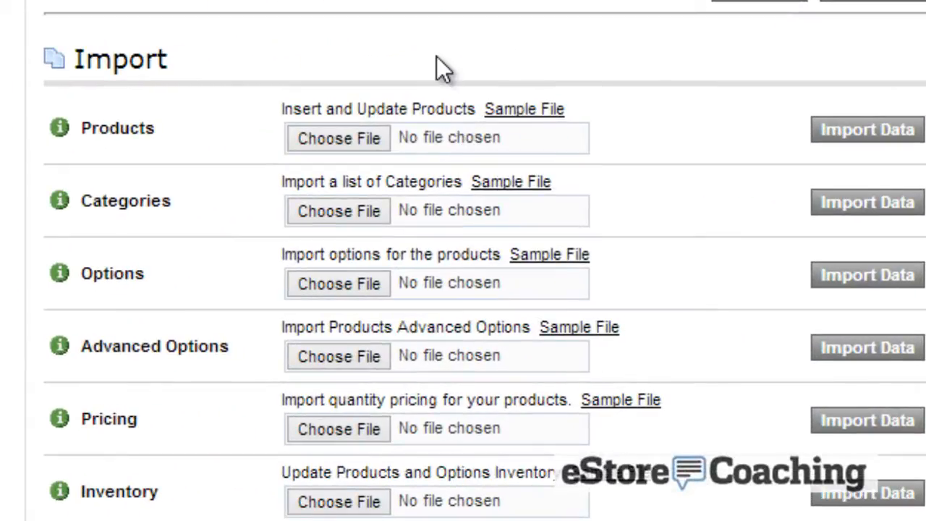
{"action": "left_click", "coordinate": [541, 255]}
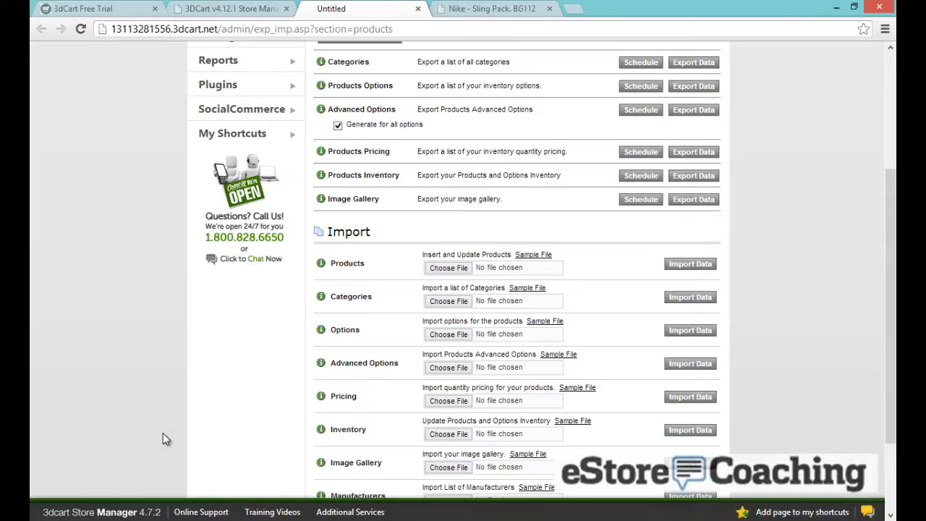
{"action": "left_click", "coordinate": [123, 507]}
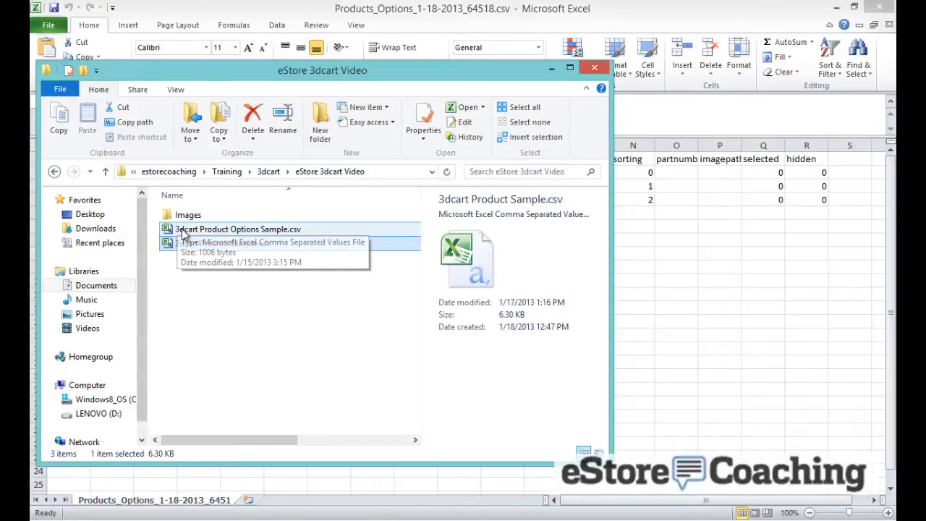
Open 3dcart Product Options Sample.csv and widen columns E and F to fit featurecaption and featuretype
{"action": "double_click", "coordinate": [182, 229]}
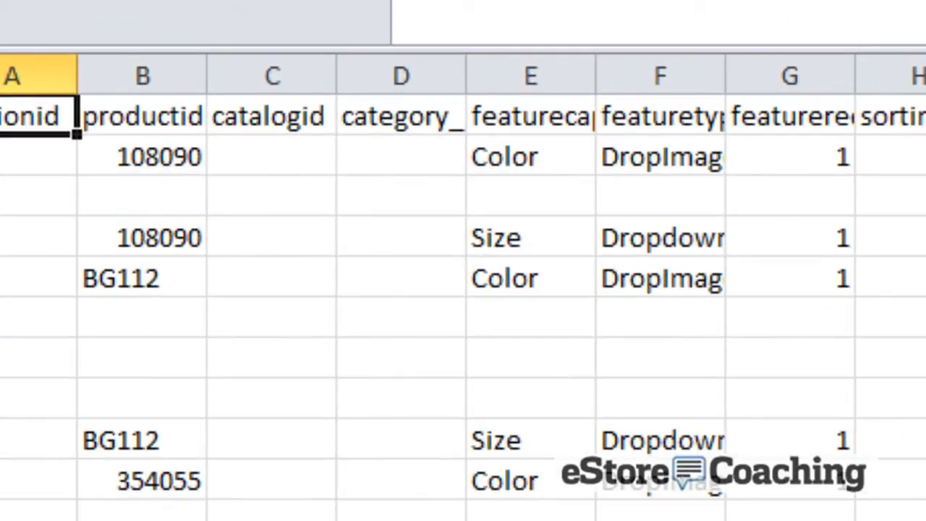
{"action": "left_click", "coordinate": [925, 290]}
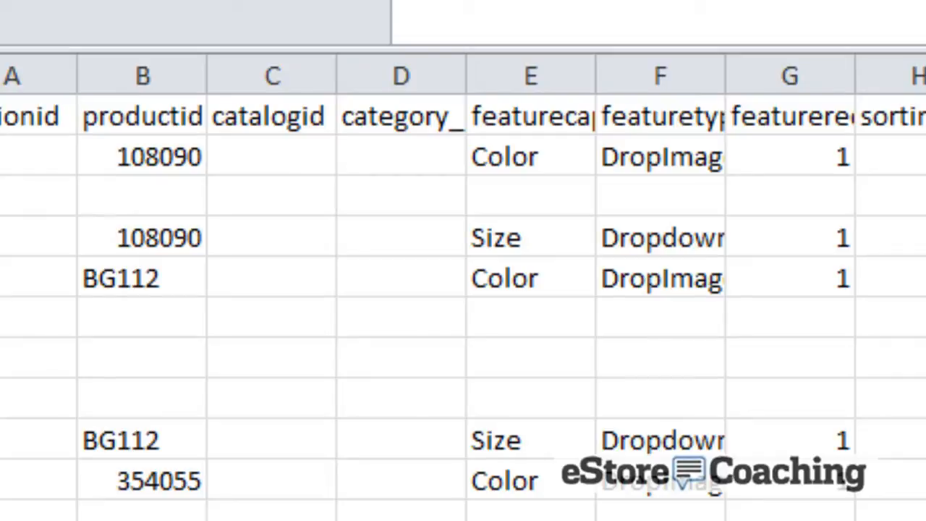
{"action": "left_click", "coordinate": [174, 118]}
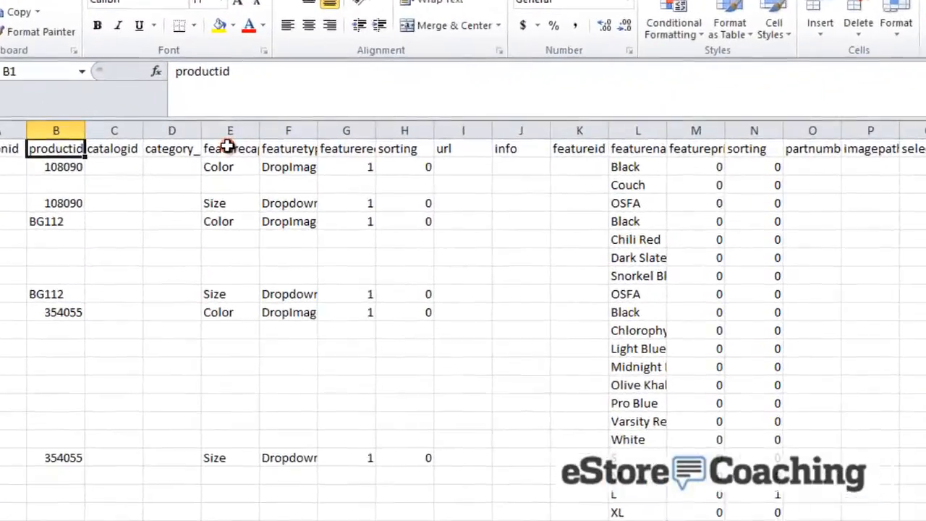
{"action": "left_click", "coordinate": [243, 161]}
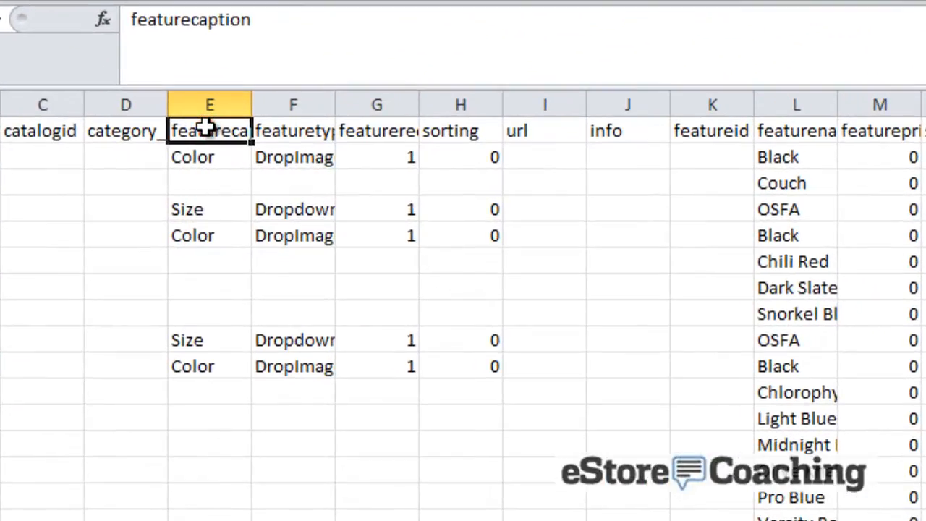
{"action": "left_click_drag", "start_coordinate": [252, 107], "coordinate": [305, 106]}
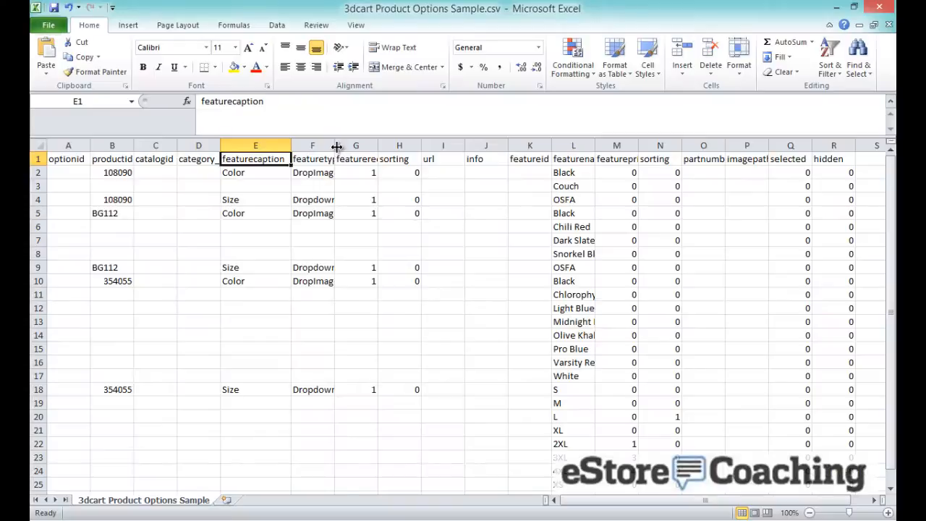
{"action": "left_click_drag", "start_coordinate": [389, 106], "coordinate": [403, 106]}
{"action": "left_click_drag", "start_coordinate": [340, 146], "coordinate": [355, 146]}
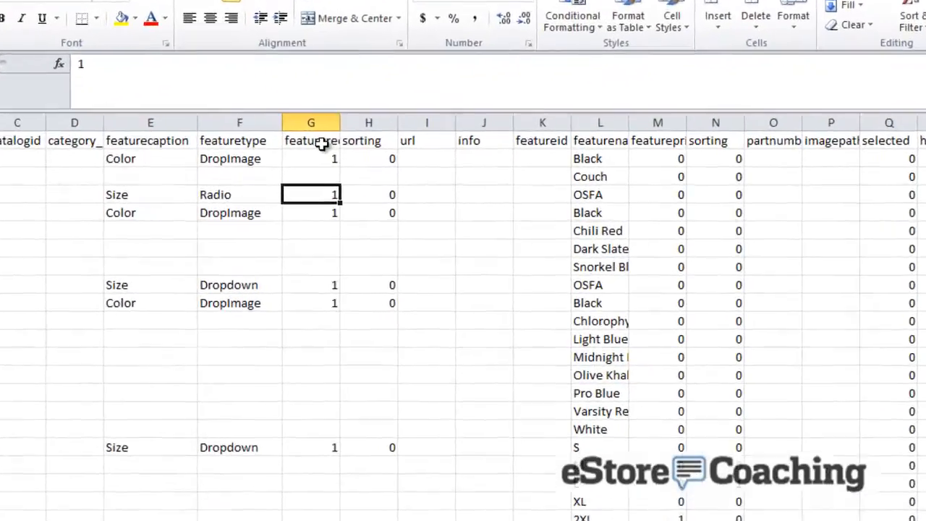
Widen columns G, L and M so featurerequired, featurename and featureprice show fully
{"action": "left_click", "coordinate": [381, 160]}
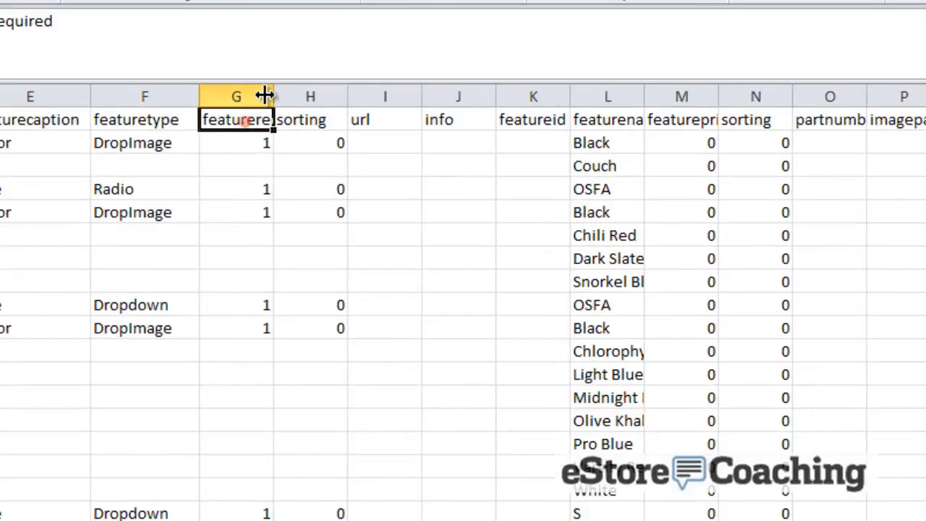
{"action": "left_click_drag", "start_coordinate": [270, 94], "coordinate": [319, 99]}
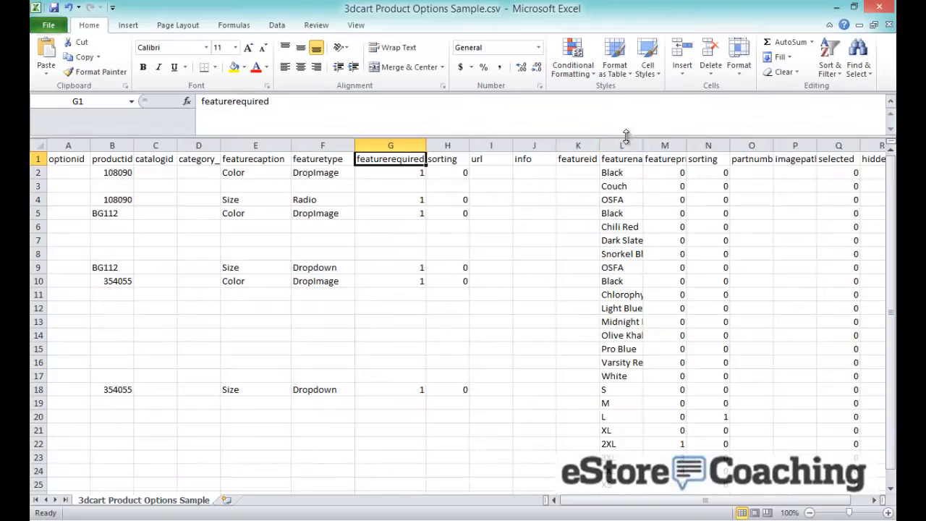
{"action": "left_click_drag", "start_coordinate": [642, 146], "coordinate": [680, 149]}
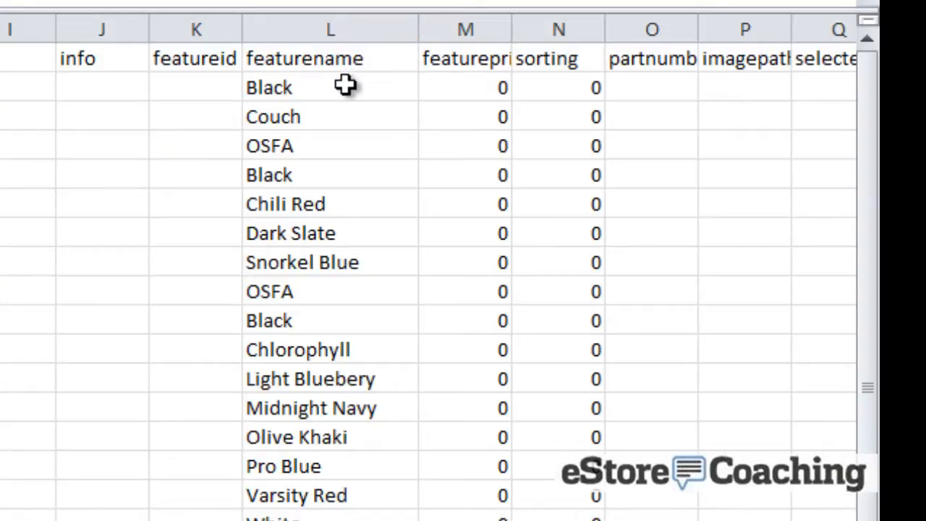
{"action": "left_click", "coordinate": [647, 172]}
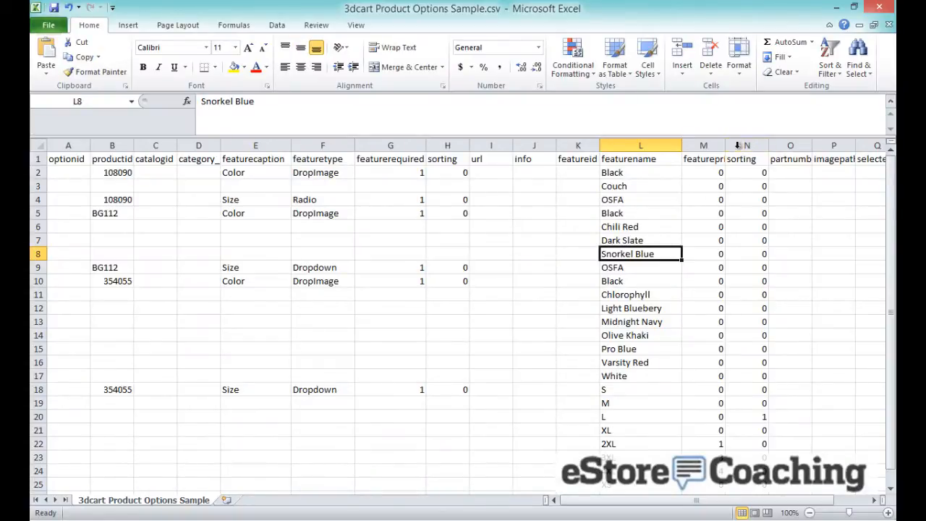
{"action": "left_click_drag", "start_coordinate": [726, 141], "coordinate": [759, 141]}
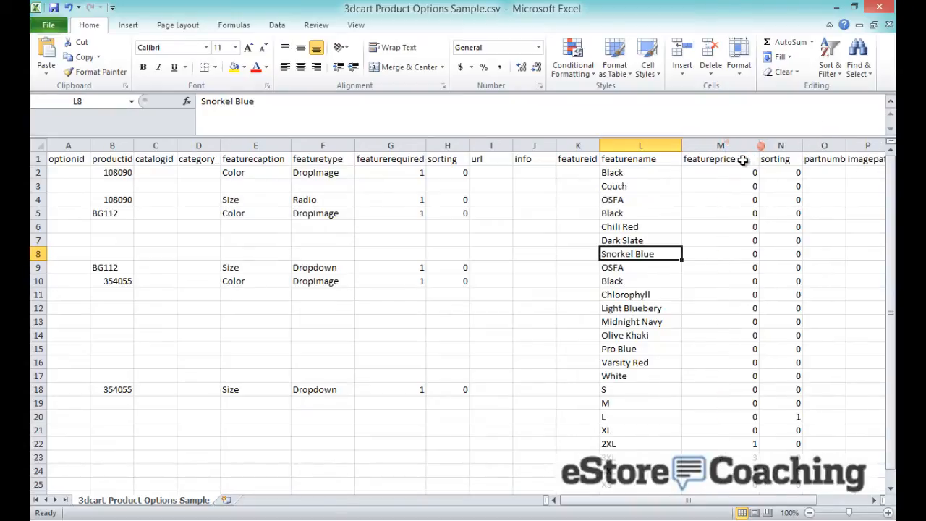
Review the option prices in column M, including the 2XL and 3XL size prices
{"action": "left_click", "coordinate": [715, 222]}
{"action": "scroll", "coordinate": [713, 221], "scroll_direction": "down", "scroll_amount": 1}
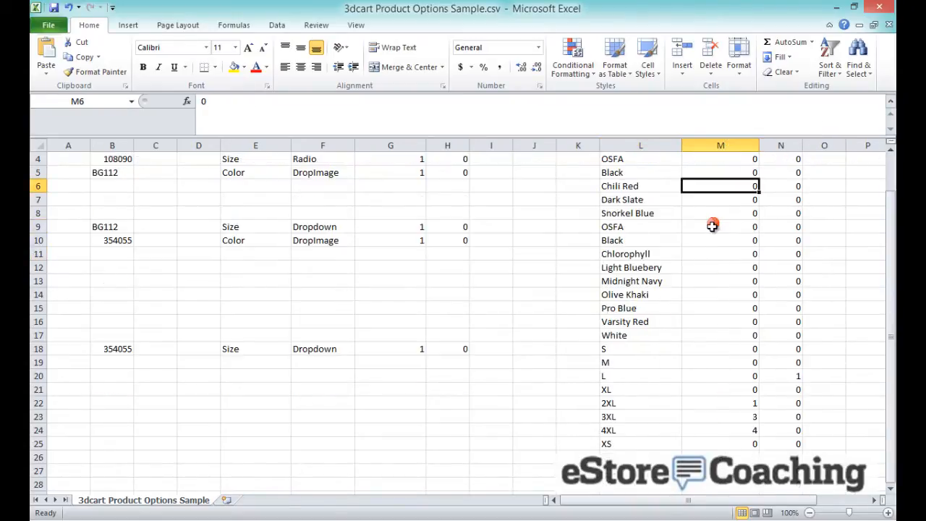
{"action": "scroll", "coordinate": [707, 236], "scroll_direction": "up", "scroll_amount": 1}
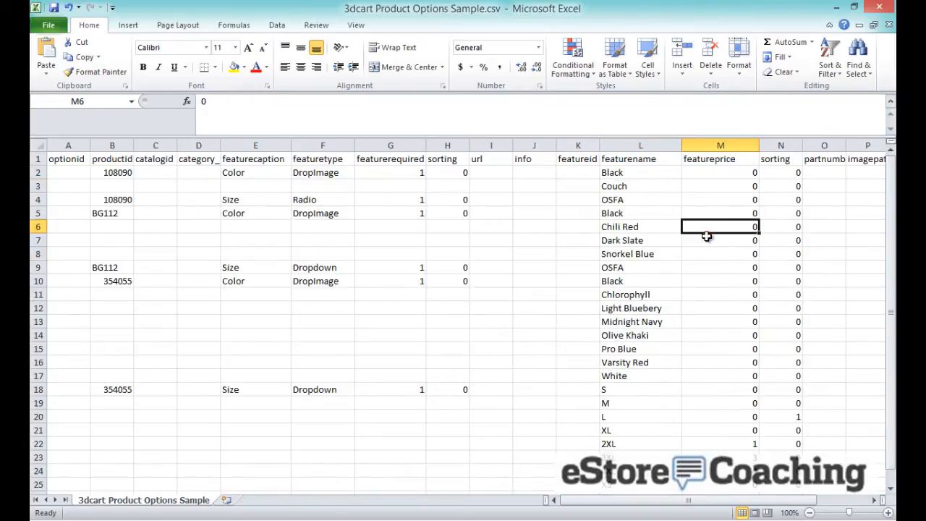
{"action": "scroll", "coordinate": [707, 236], "scroll_direction": "down", "scroll_amount": 1}
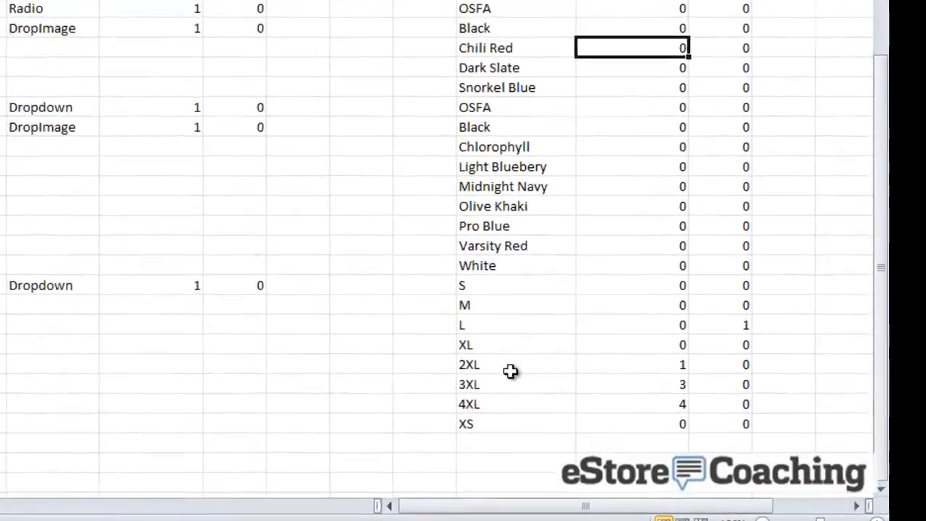
{"action": "left_click", "coordinate": [509, 365]}
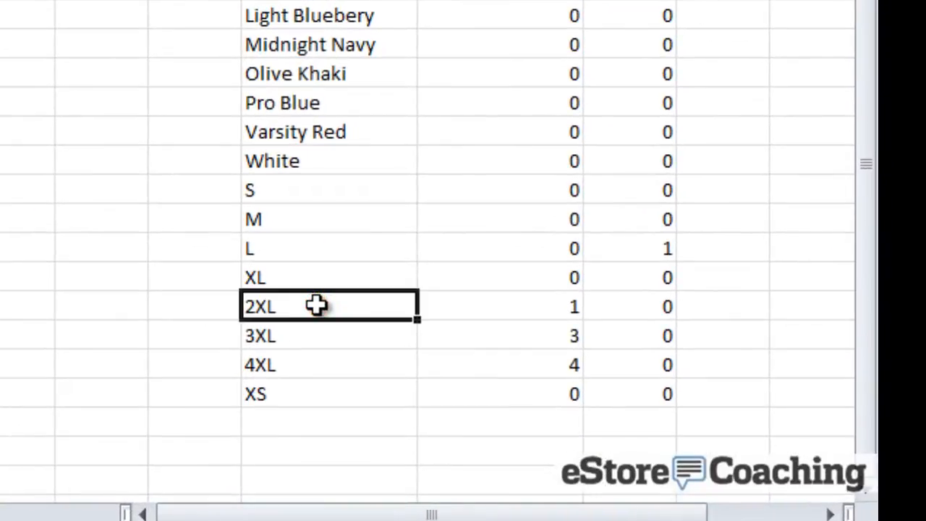
{"action": "key", "text": "Right"}
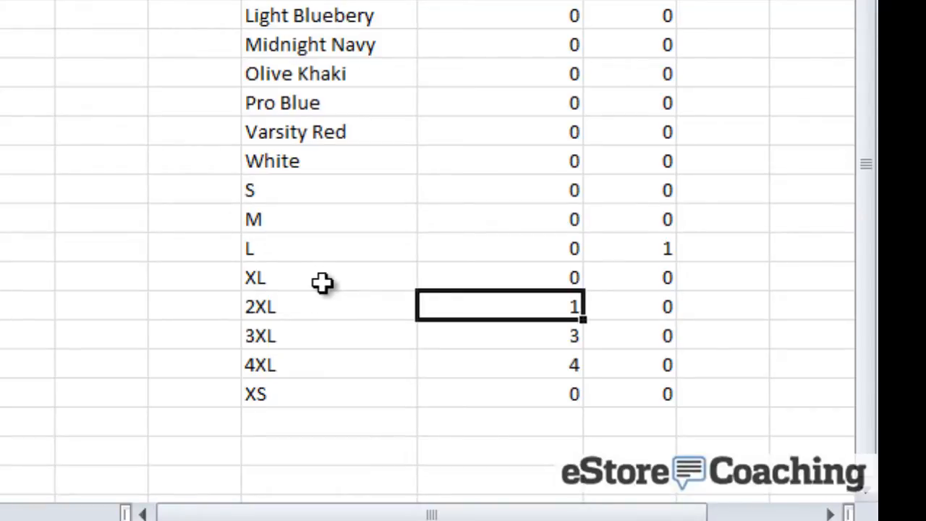
{"action": "key", "text": "Down"}
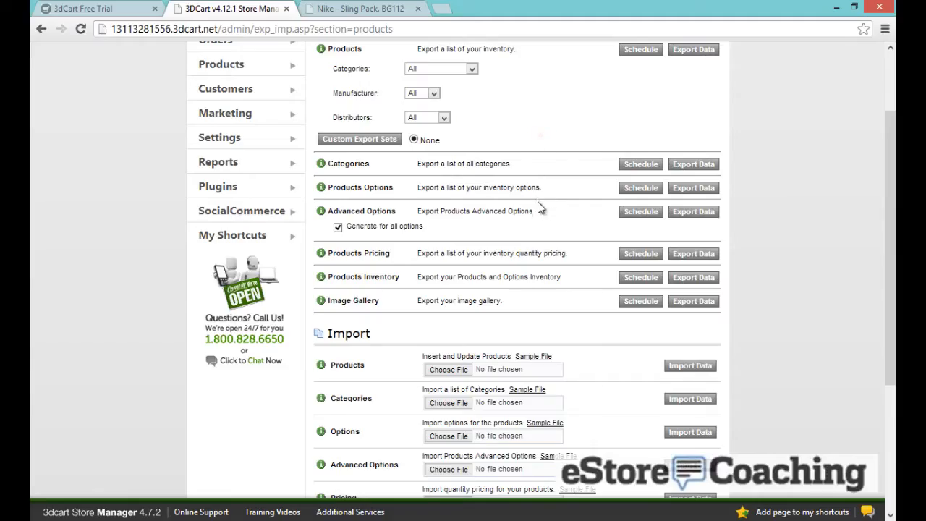
{"action": "scroll", "coordinate": [542, 210], "scroll_direction": "down", "scroll_amount": 3}
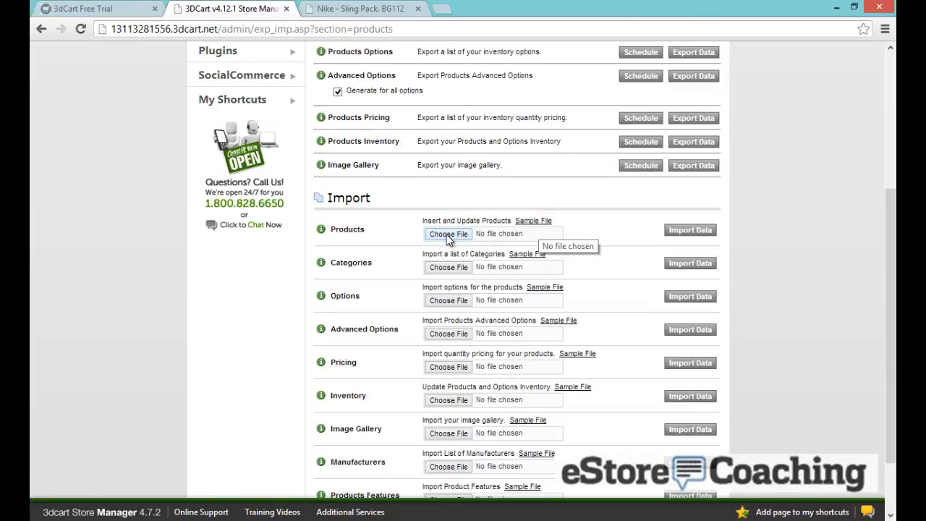
Import 3dcart Product Options Sample.csv as product options, inserting 24 records
{"action": "left_click", "coordinate": [449, 301]}
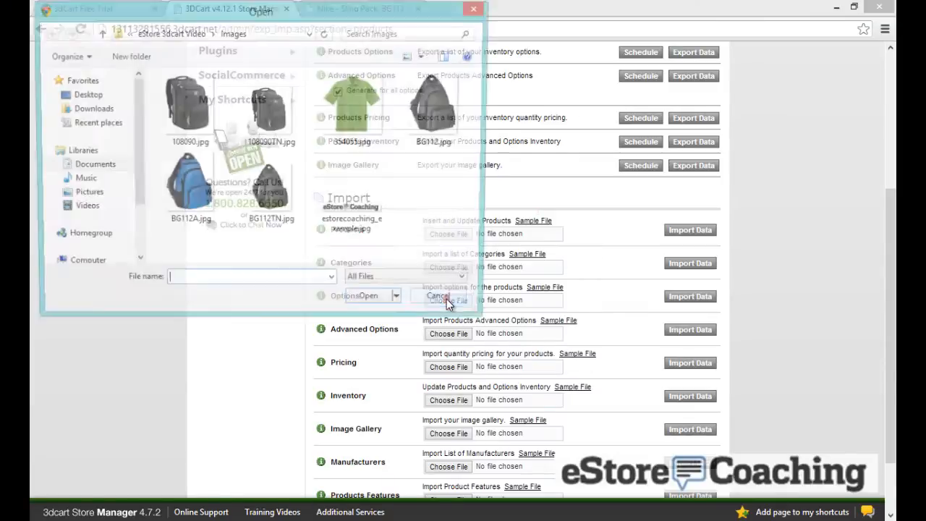
{"action": "left_click", "coordinate": [174, 33]}
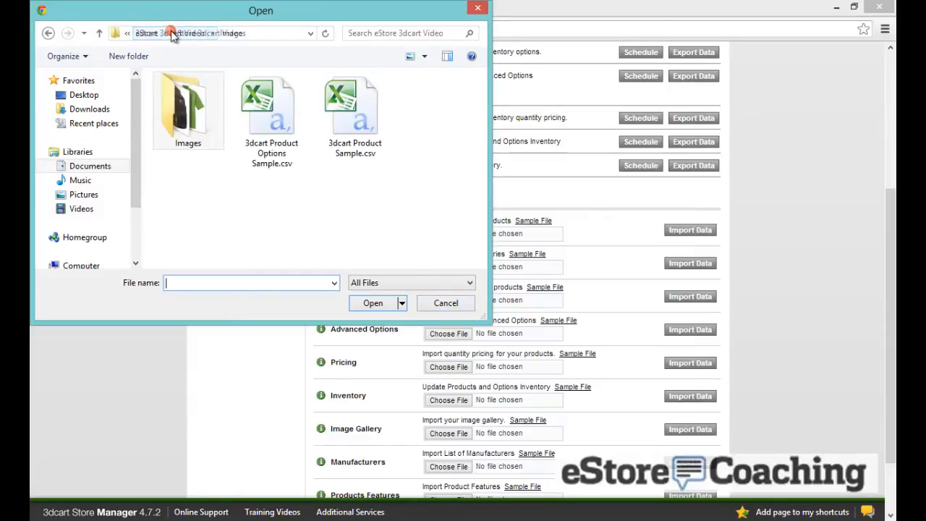
{"action": "double_click", "coordinate": [265, 126]}
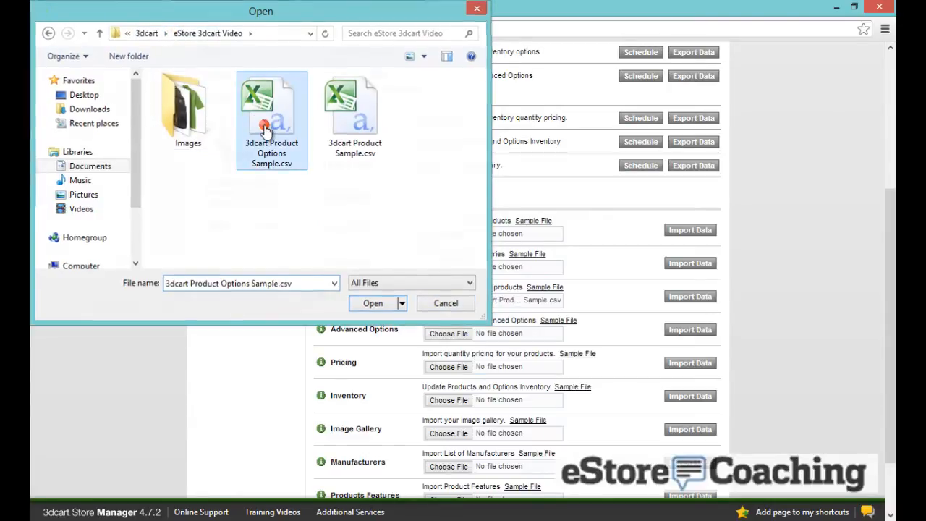
{"action": "left_click", "coordinate": [682, 296]}
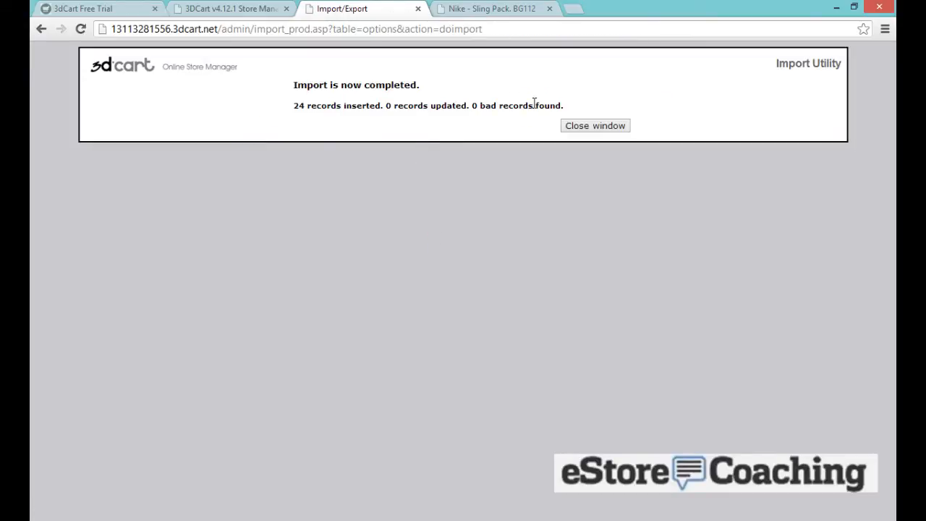
{"action": "left_click", "coordinate": [570, 126]}
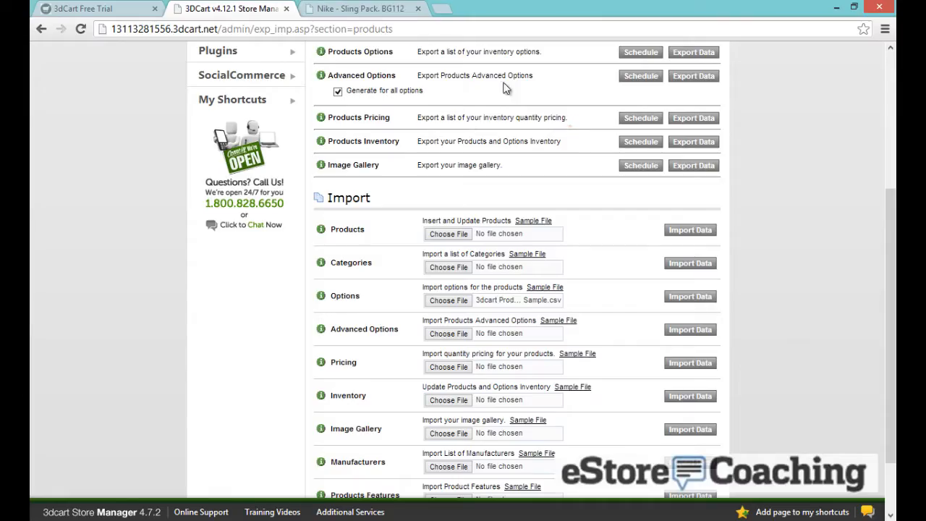
{"action": "left_click", "coordinate": [376, 7]}
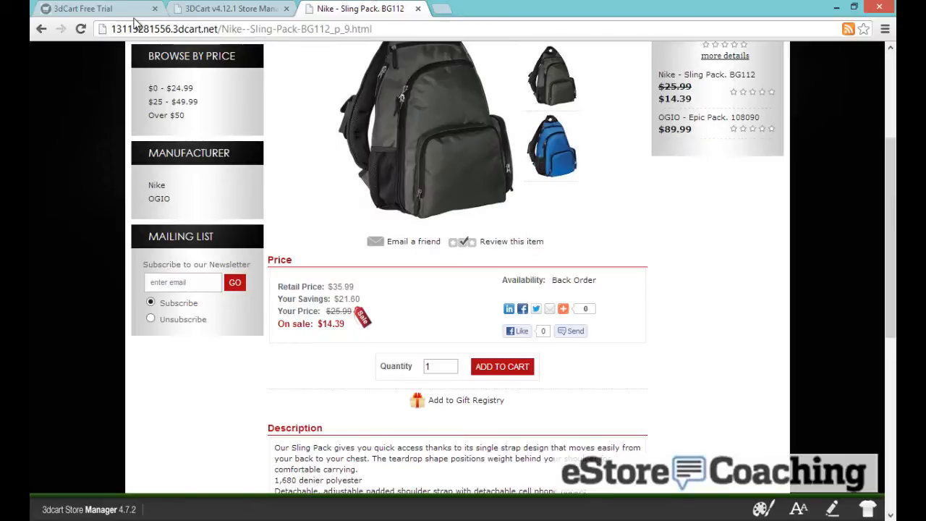
Reload the Nike Sling Pack page and choose colour Chili Red and size OSFA
{"action": "left_click", "coordinate": [80, 29]}
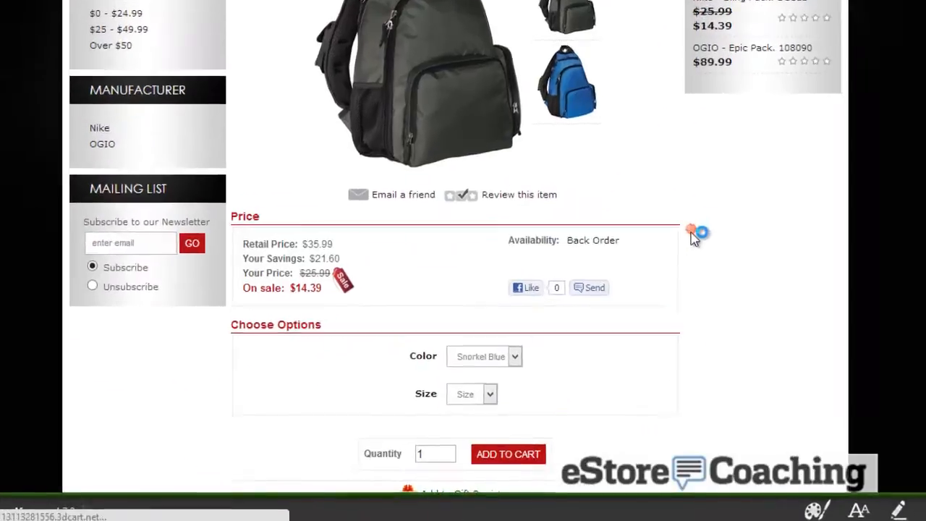
{"action": "left_click", "coordinate": [512, 356]}
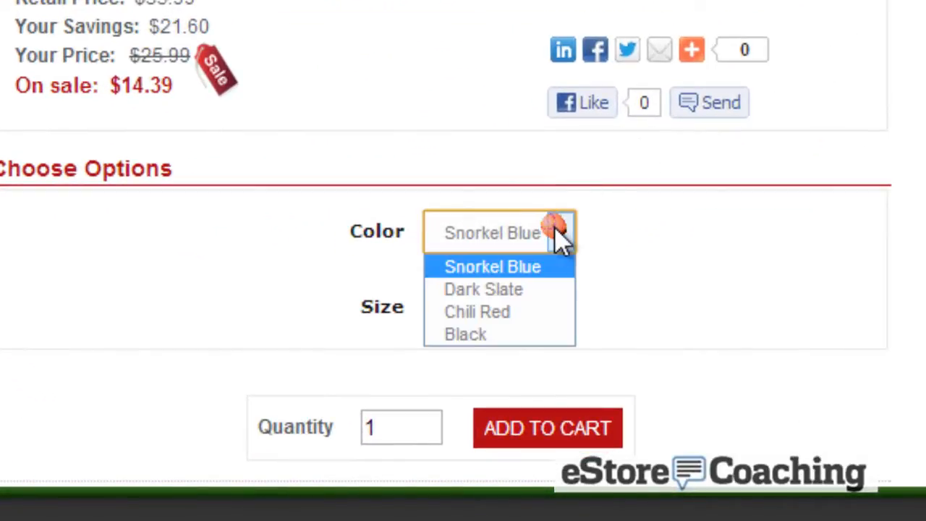
{"action": "left_click", "coordinate": [516, 312]}
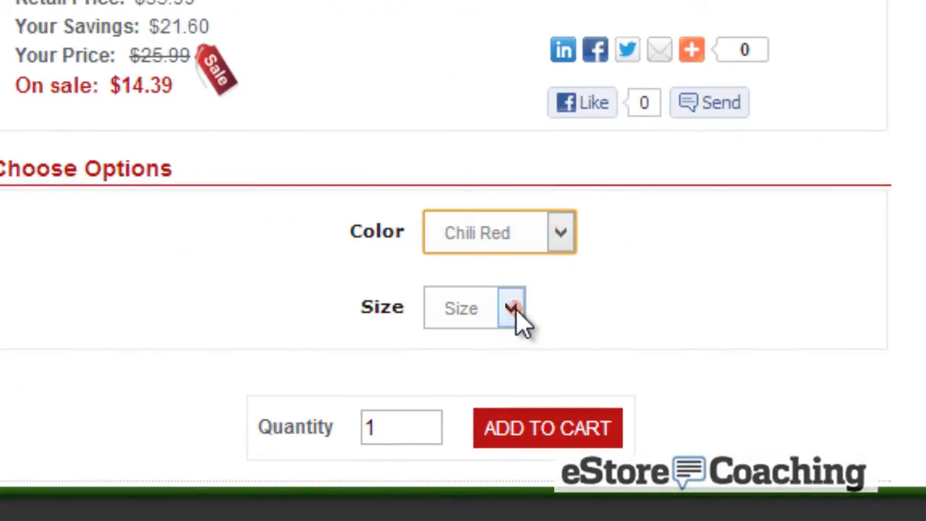
{"action": "left_click", "coordinate": [513, 309]}
{"action": "left_click", "coordinate": [503, 367]}
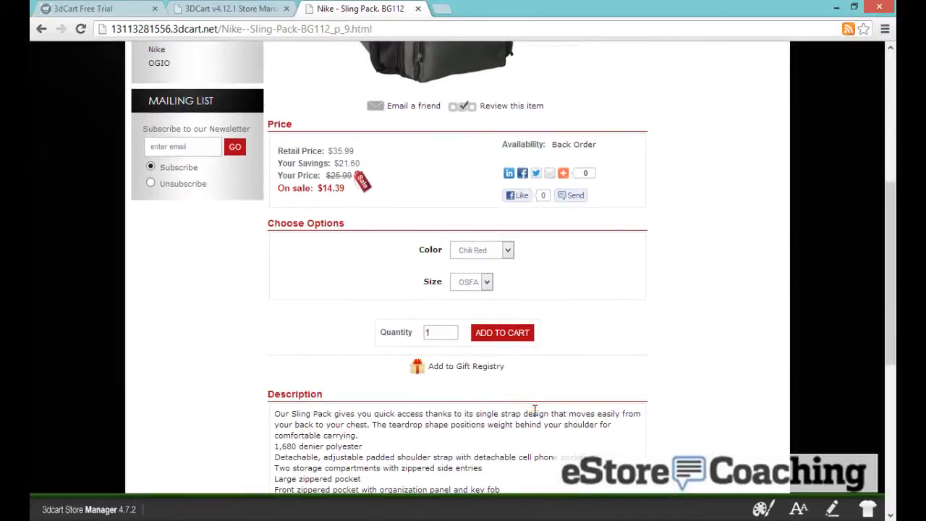
{"action": "scroll", "coordinate": [535, 410], "scroll_direction": "up", "scroll_amount": 3}
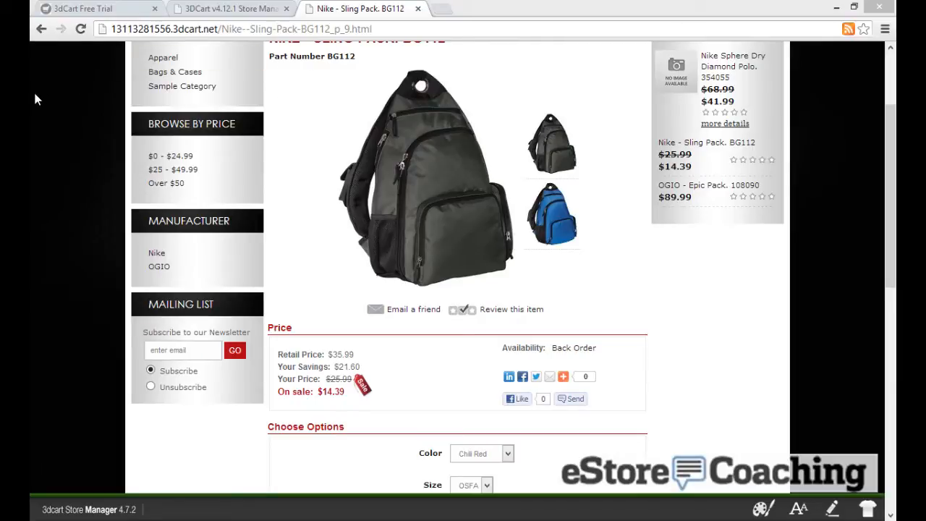
Go to the Bags & Cases category and open its Backpacks sub-category
{"action": "left_click", "coordinate": [64, 111]}
{"action": "scroll", "coordinate": [64, 111], "scroll_direction": "up", "scroll_amount": 1}
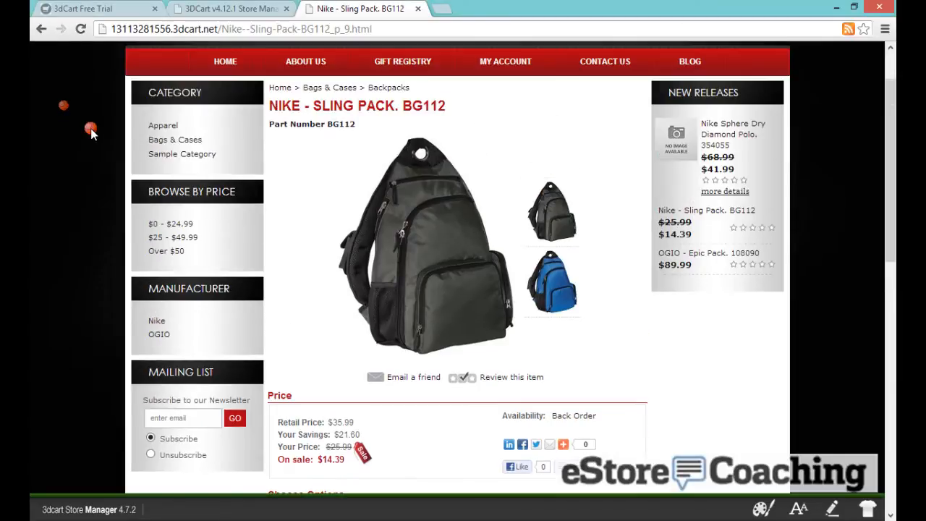
{"action": "left_click", "coordinate": [174, 139]}
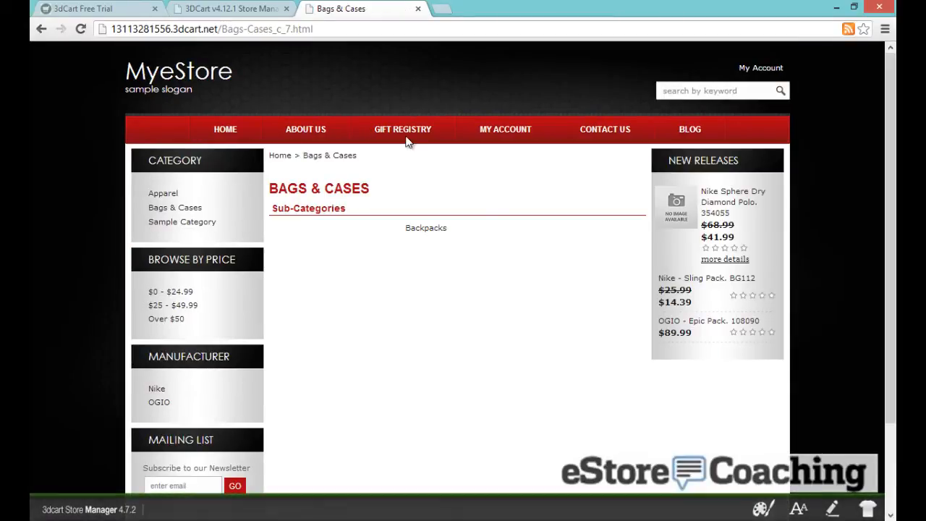
{"action": "left_click", "coordinate": [430, 230]}
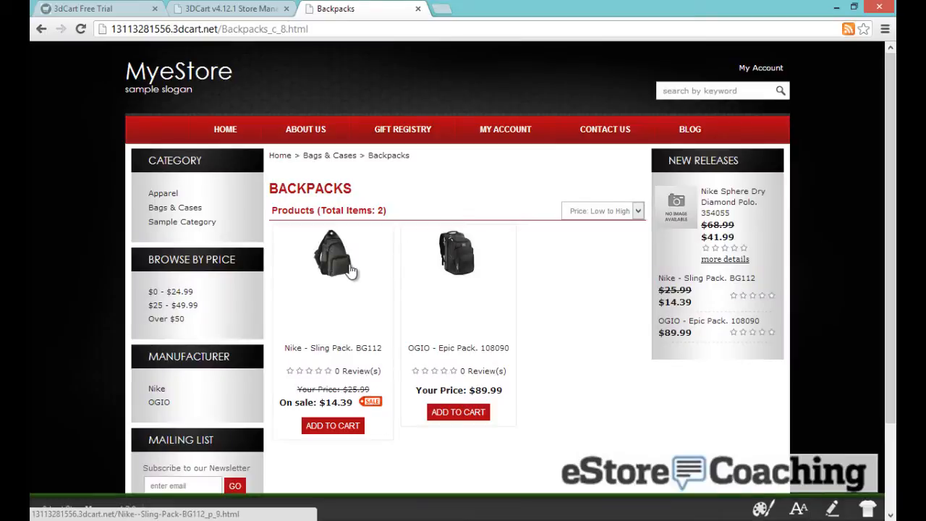
Look at the Nike Sling Pack, then check the OGIO Epic Pack's colour and size choices
{"action": "left_click", "coordinate": [348, 266]}
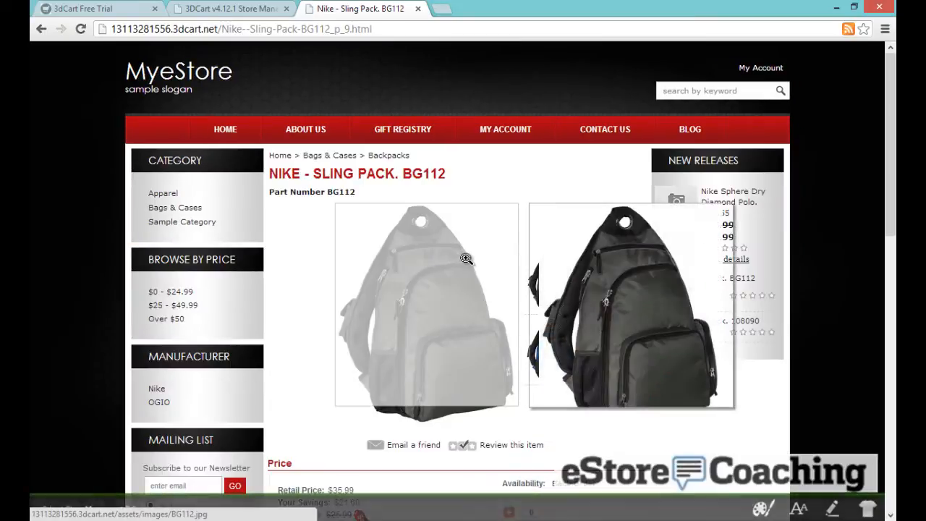
{"action": "key", "text": "alt+Left"}
{"action": "left_click", "coordinate": [460, 249]}
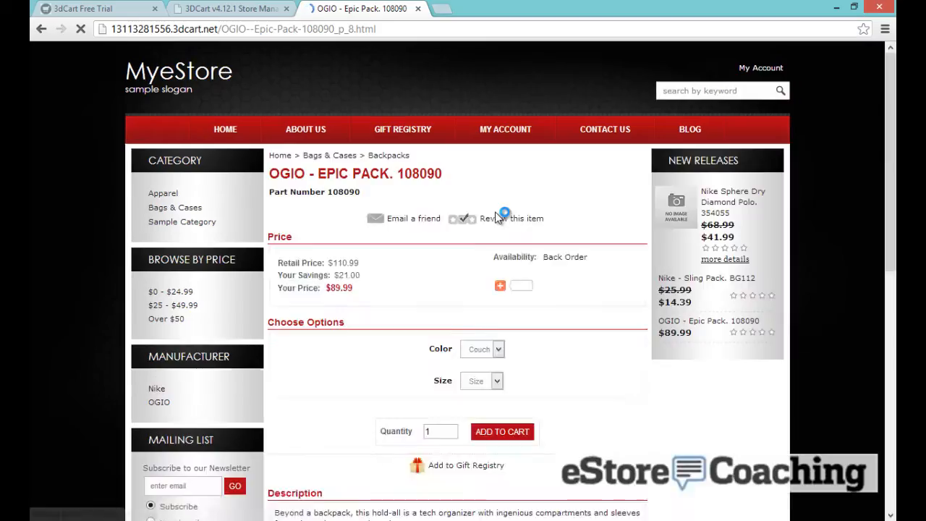
{"action": "scroll", "coordinate": [497, 223], "scroll_direction": "down", "scroll_amount": 5}
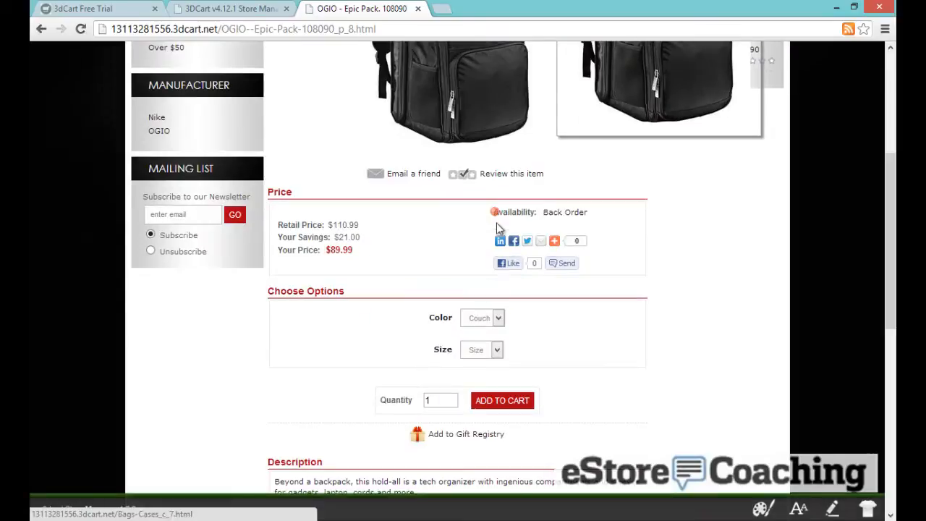
{"action": "left_click", "coordinate": [470, 317]}
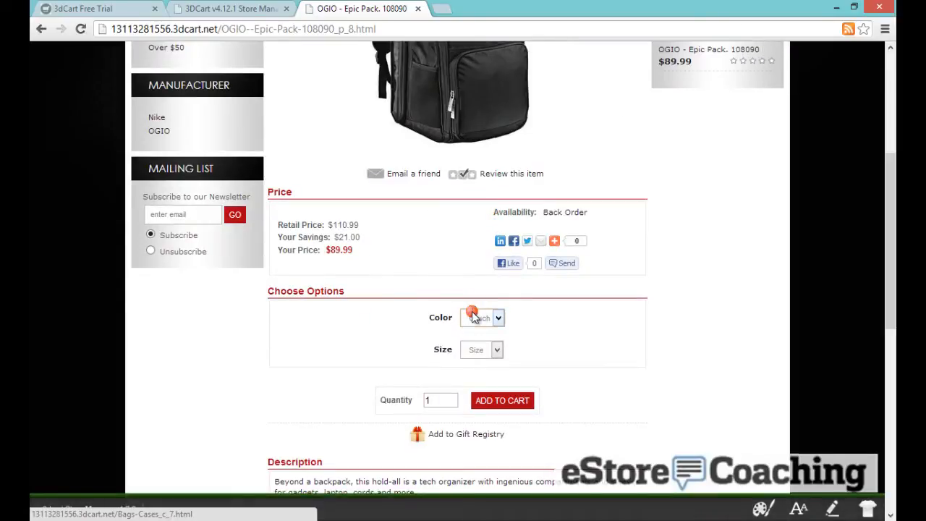
{"action": "left_click", "coordinate": [417, 323]}
{"action": "left_click", "coordinate": [475, 348]}
{"action": "scroll", "coordinate": [293, 260], "scroll_direction": "up", "scroll_amount": 3}
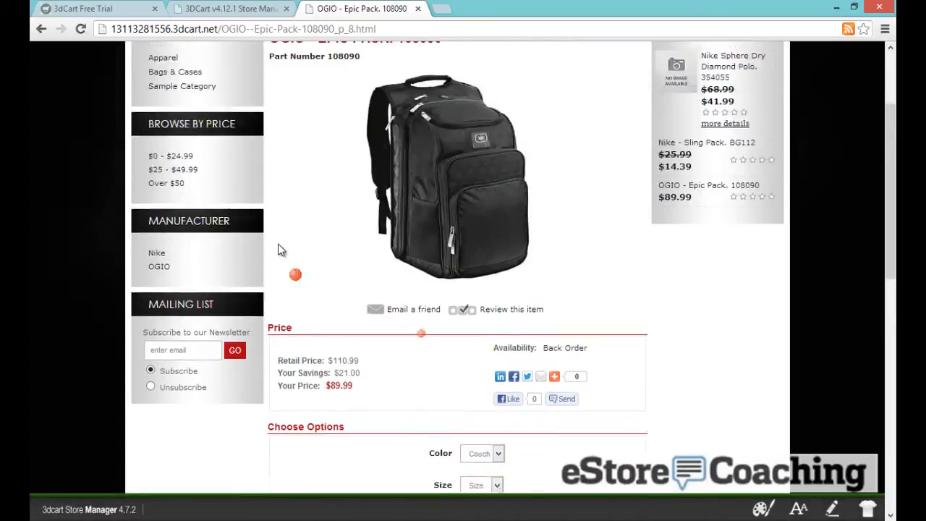
Check the Polos & Knits polo's size and colour choices, then return to Bags & Cases
{"action": "left_click", "coordinate": [173, 124]}
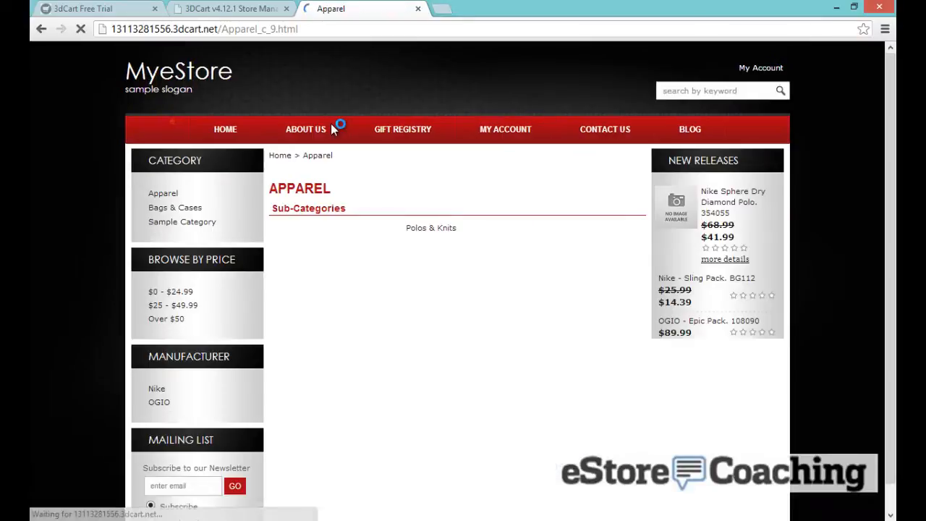
{"action": "left_click", "coordinate": [431, 228]}
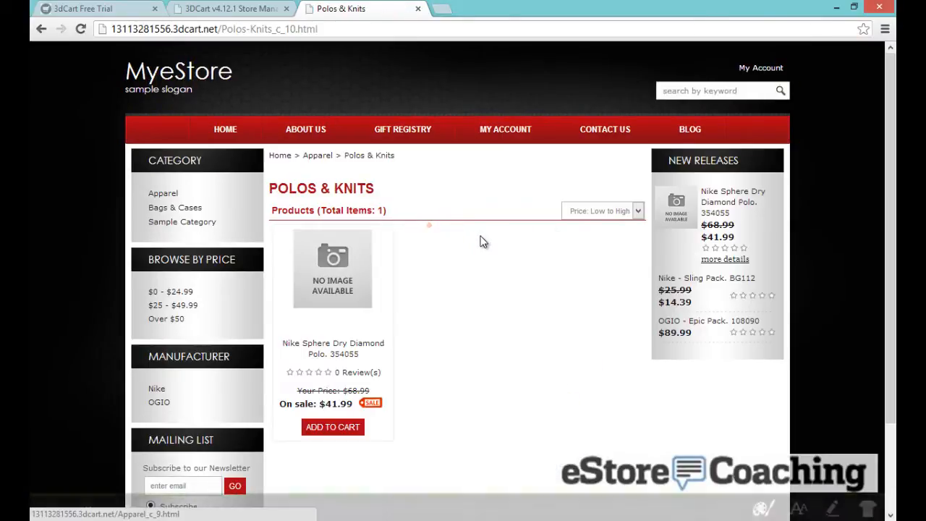
{"action": "scroll", "coordinate": [478, 241], "scroll_direction": "down", "scroll_amount": 1}
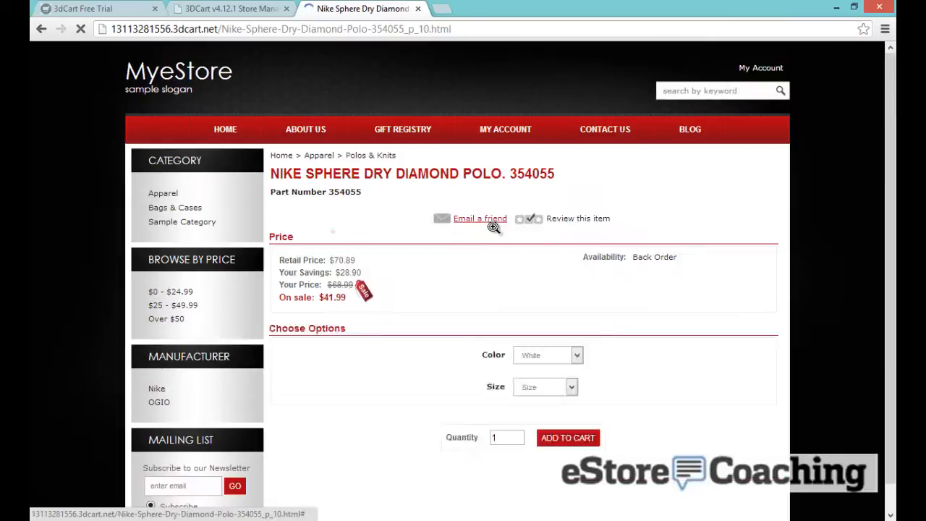
{"action": "scroll", "coordinate": [466, 375], "scroll_direction": "down", "scroll_amount": 2}
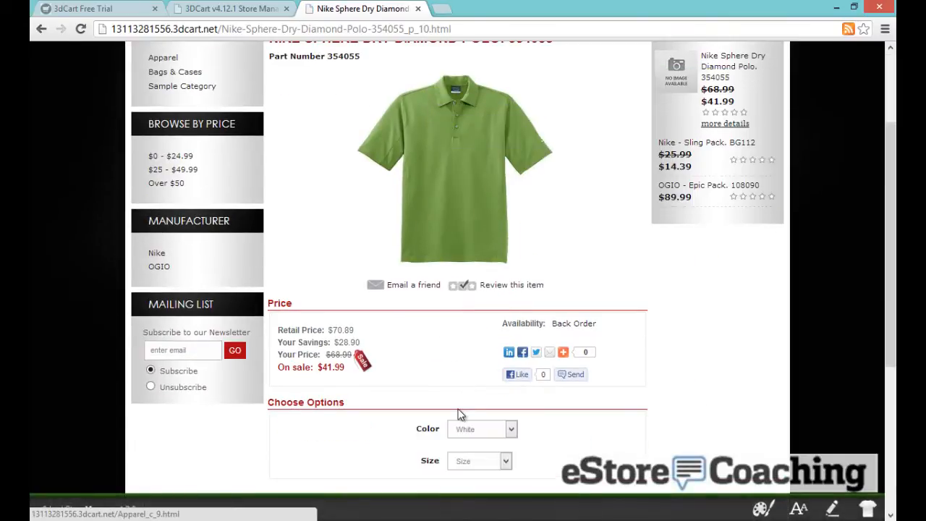
{"action": "scroll", "coordinate": [460, 410], "scroll_direction": "down", "scroll_amount": 2}
{"action": "left_click", "coordinate": [469, 323]}
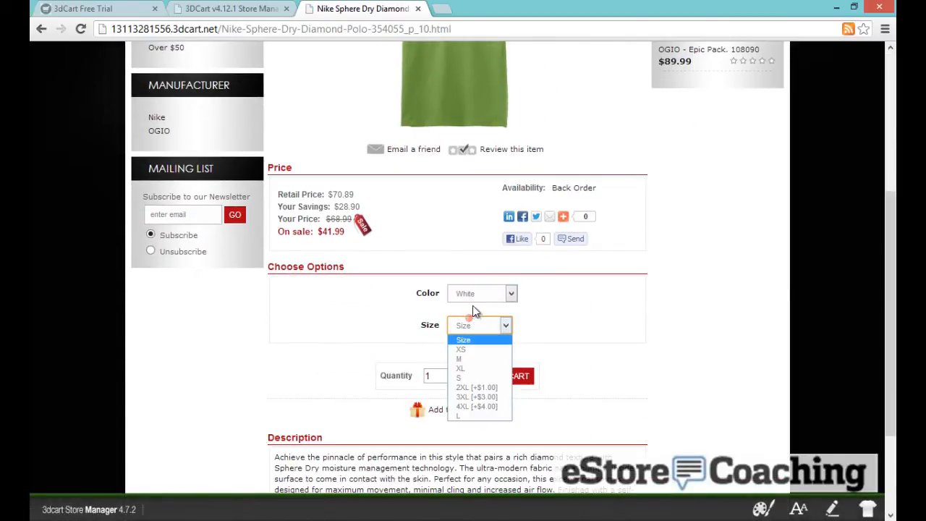
{"action": "left_click", "coordinate": [473, 294]}
{"action": "left_click", "coordinate": [405, 298]}
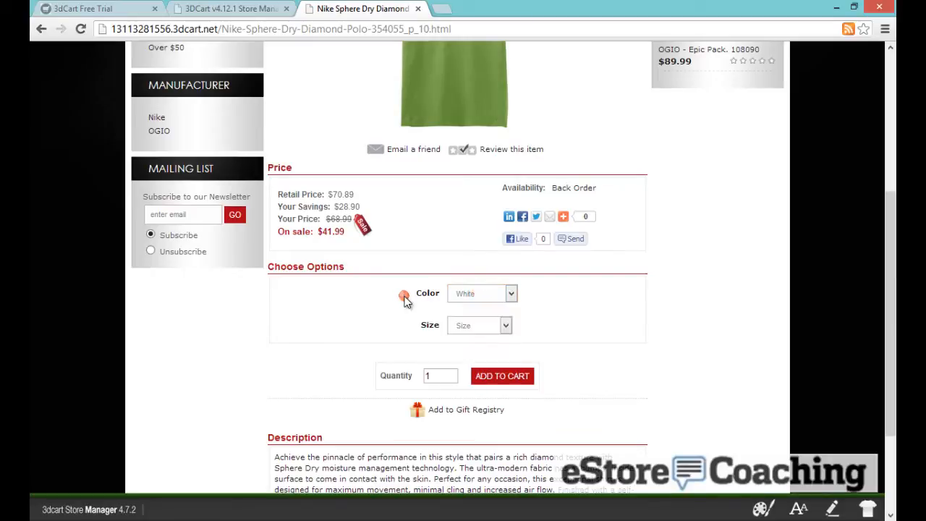
{"action": "scroll", "coordinate": [404, 297], "scroll_direction": "up", "scroll_amount": 4}
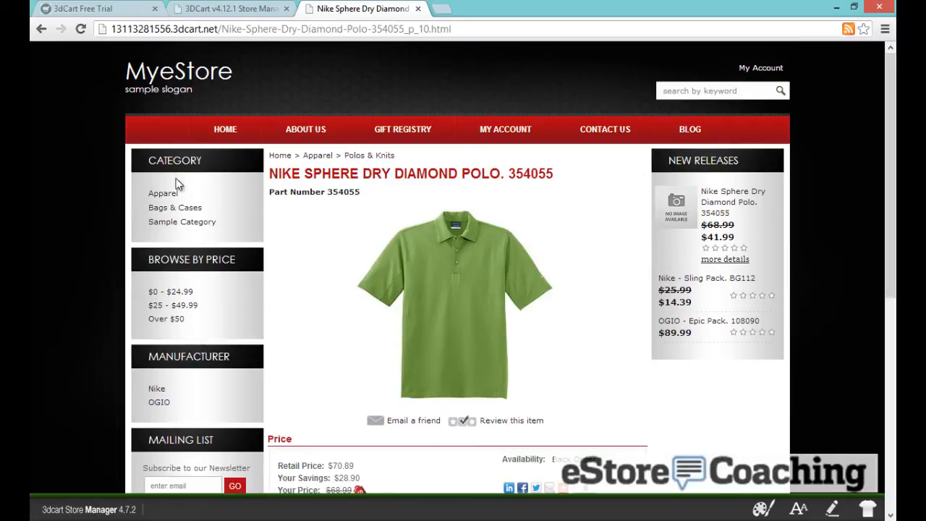
{"action": "left_click", "coordinate": [175, 208]}
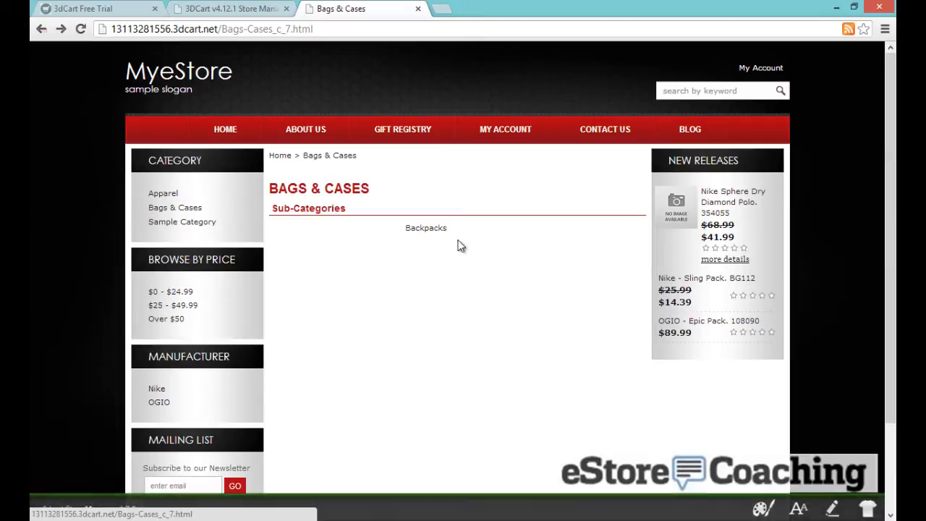
Open Backpacks under Bags & Cases in Categories, set its icon to 108090TN.jpg, and save
{"action": "left_click", "coordinate": [232, 9]}
{"action": "scroll", "coordinate": [193, 163], "scroll_direction": "up", "scroll_amount": 3}
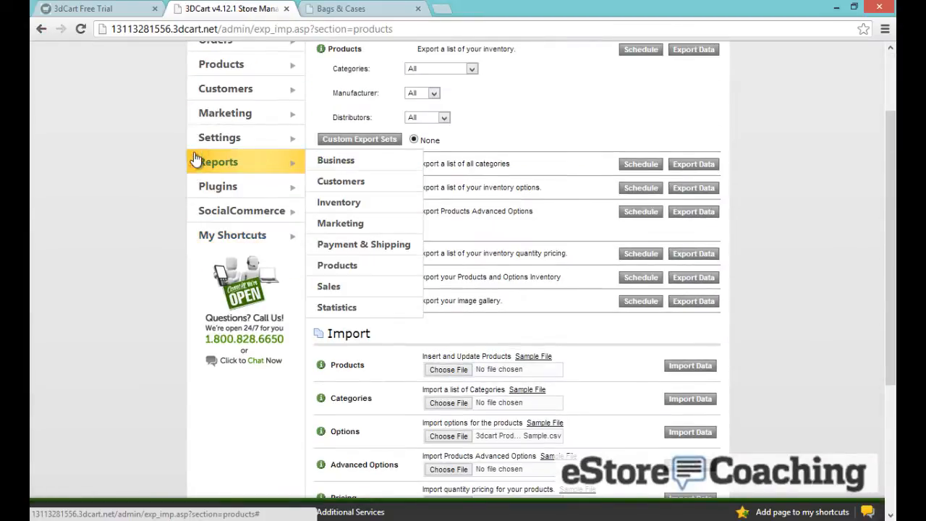
{"action": "scroll", "coordinate": [221, 116], "scroll_direction": "up", "scroll_amount": 1}
{"action": "mouse_move", "coordinate": [244, 145]}
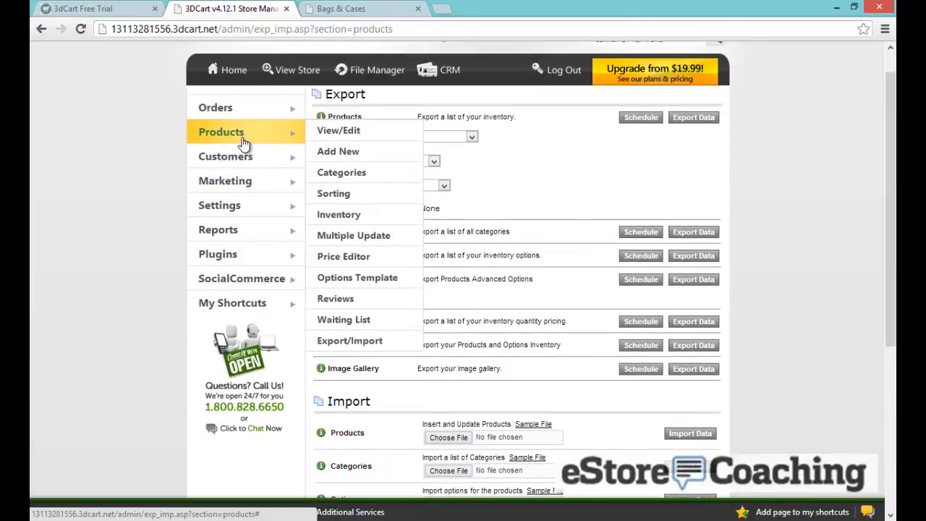
{"action": "left_click", "coordinate": [354, 169]}
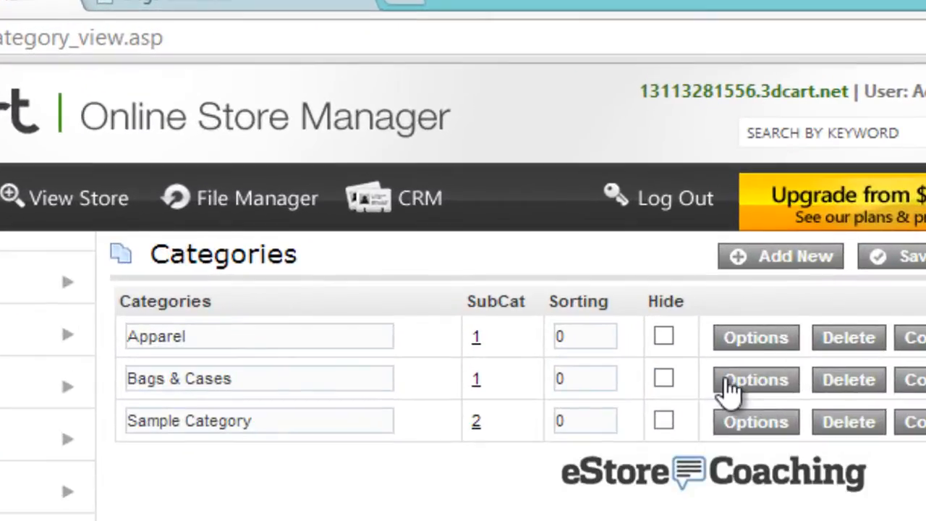
{"action": "left_click", "coordinate": [477, 379]}
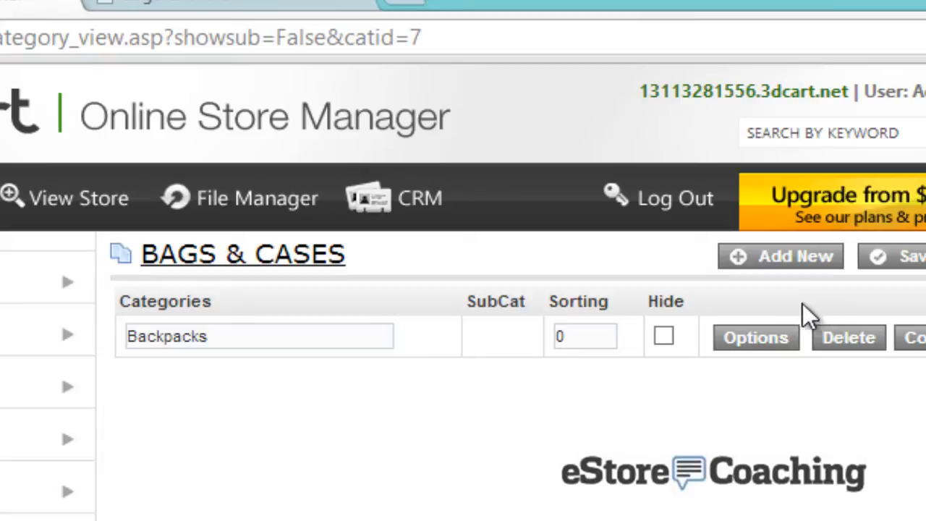
{"action": "left_click", "coordinate": [753, 340]}
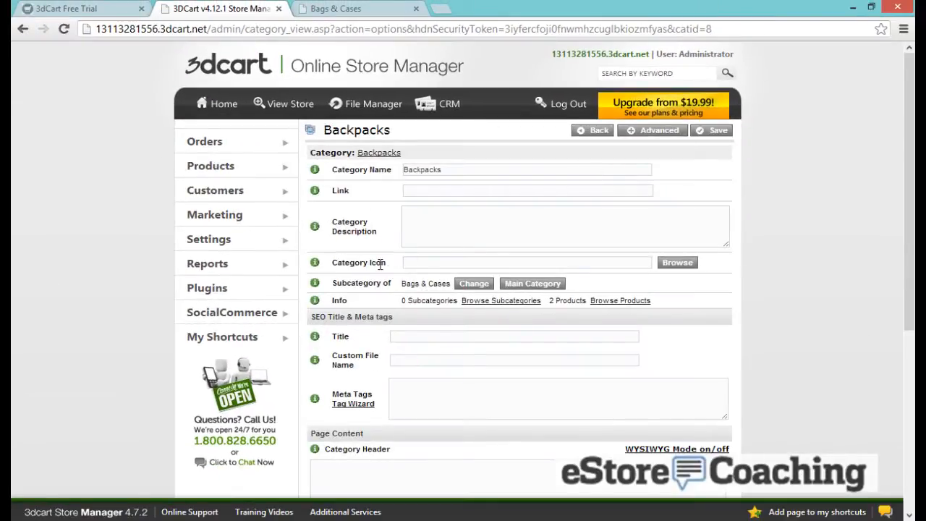
{"action": "left_click", "coordinate": [427, 260]}
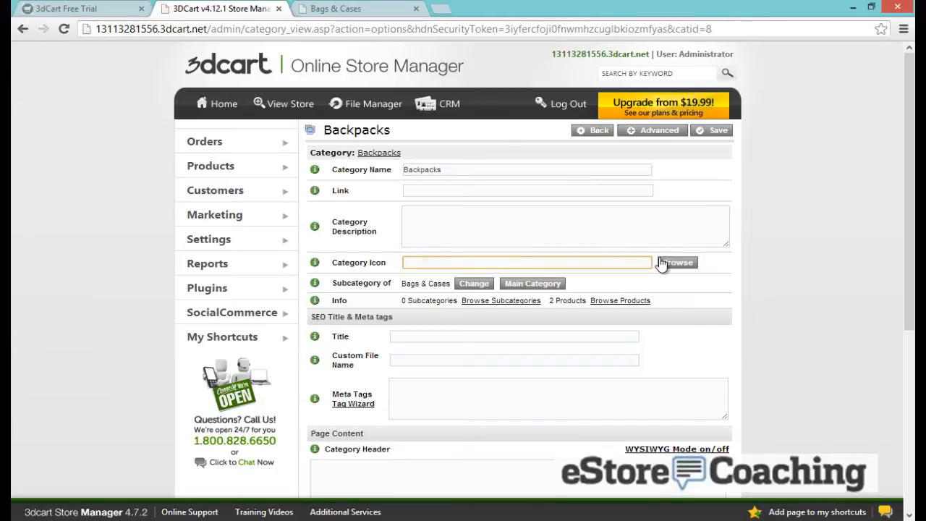
{"action": "left_click", "coordinate": [662, 263]}
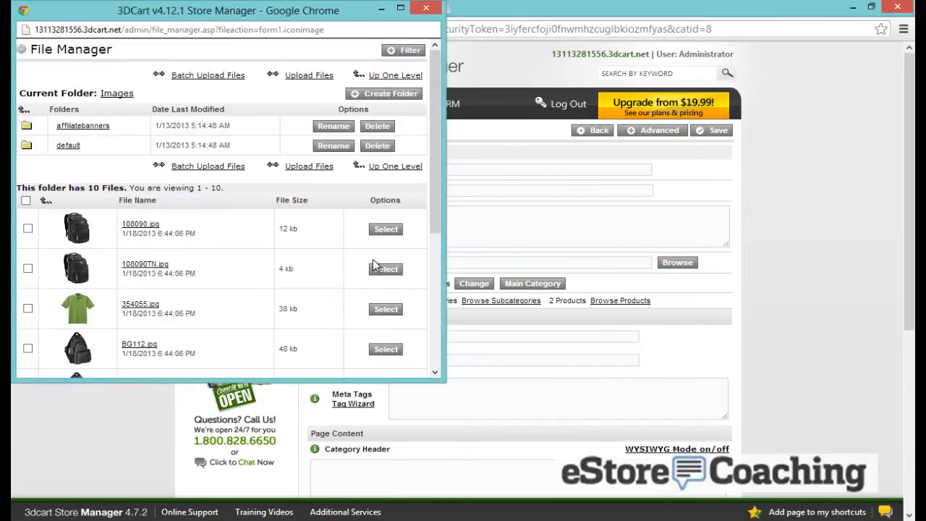
{"action": "left_click", "coordinate": [389, 269]}
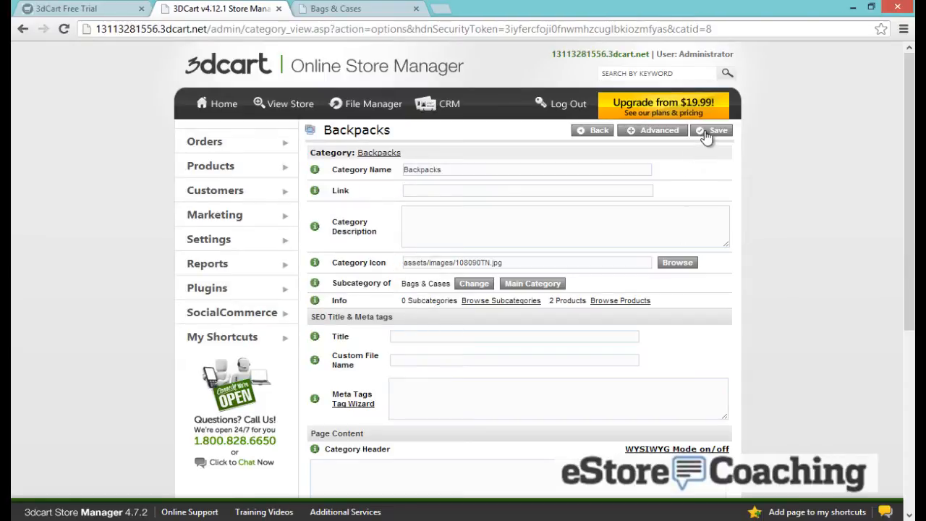
{"action": "left_click", "coordinate": [703, 130]}
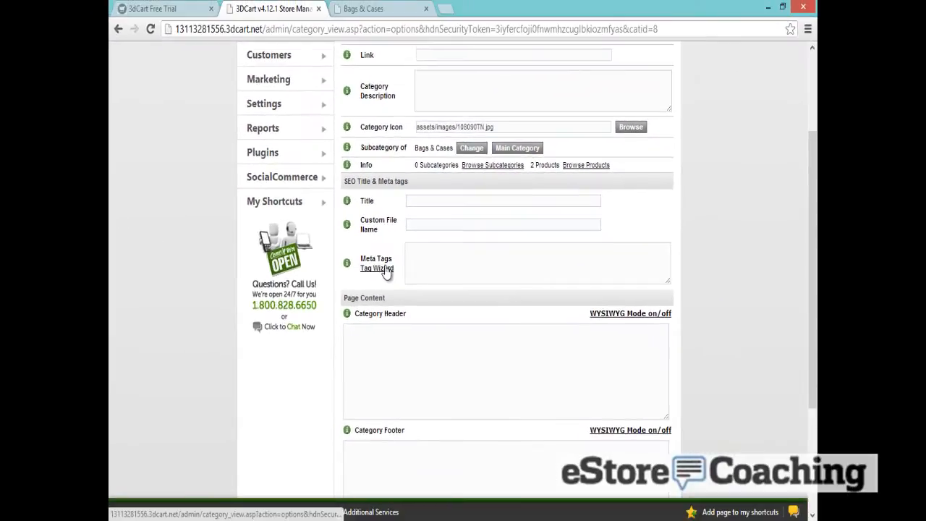
In the Metatag Wizard, enter the description 'Discounted bags and cases for Nike and Ogio.'
{"action": "left_click", "coordinate": [174, 342]}
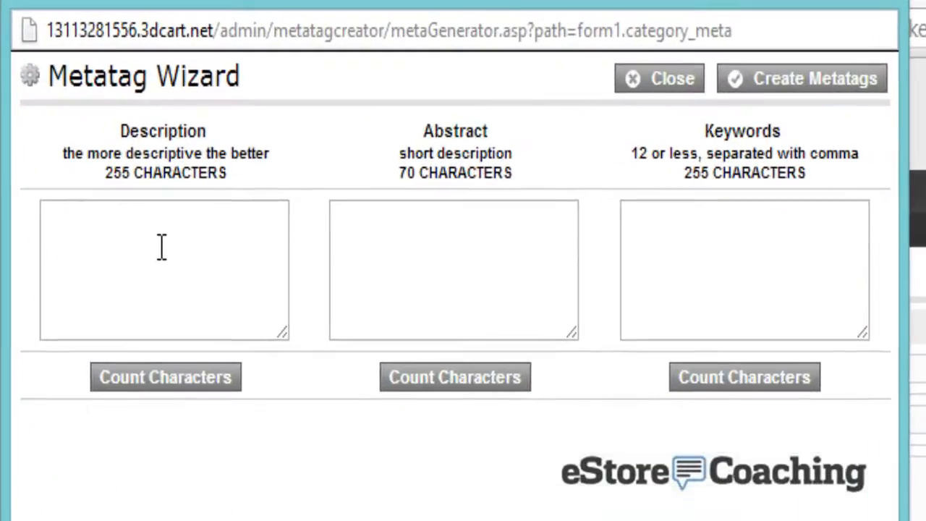
{"action": "left_click", "coordinate": [174, 118]}
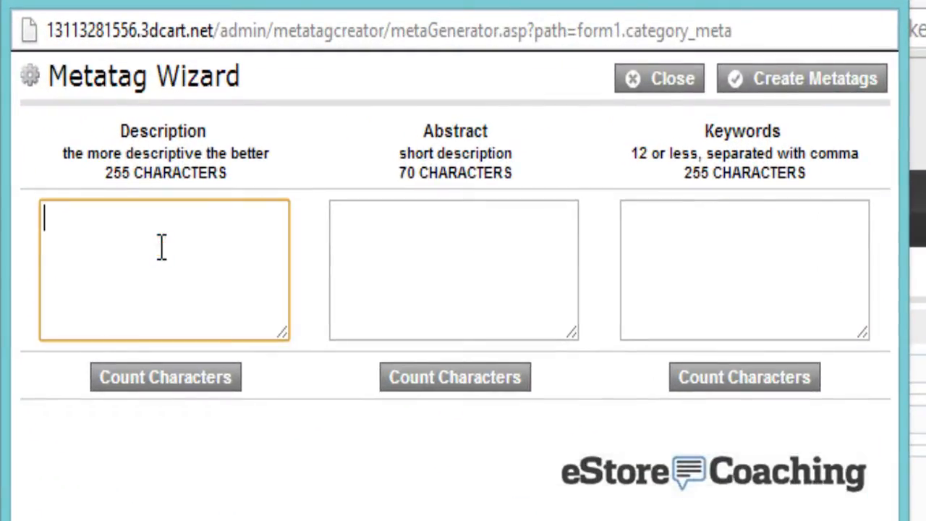
{"action": "type", "text": "Discoun"}
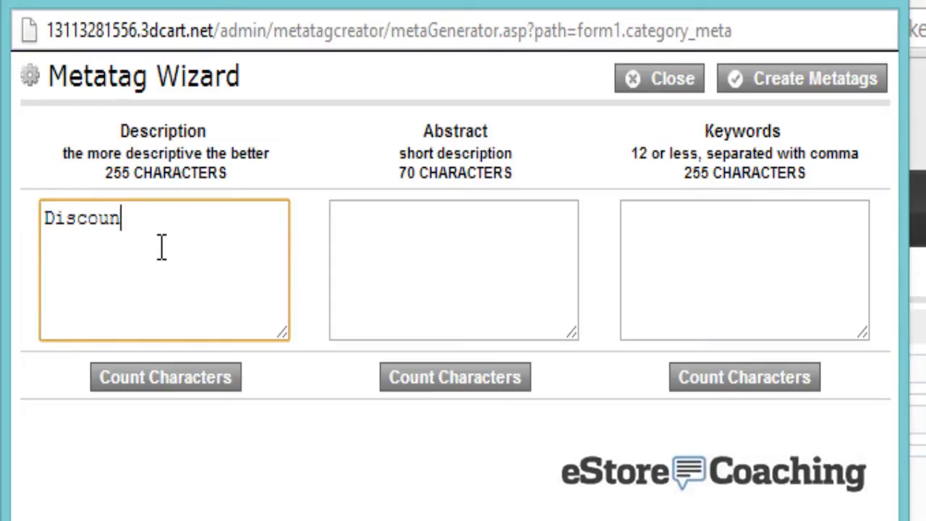
{"action": "type", "text": "ted"}
{"action": "key", "text": "BackSpace"}
{"action": "type", "text": "ed b"}
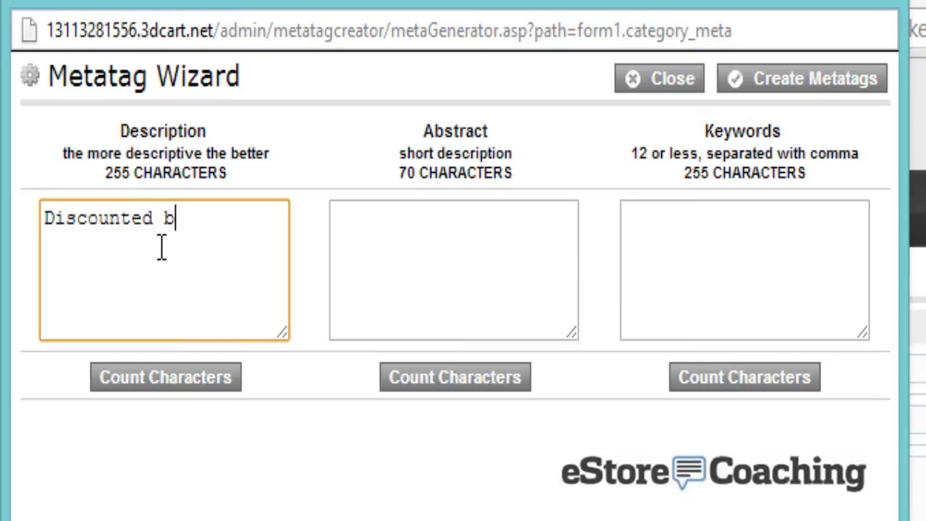
{"action": "type", "text": "ags and c"}
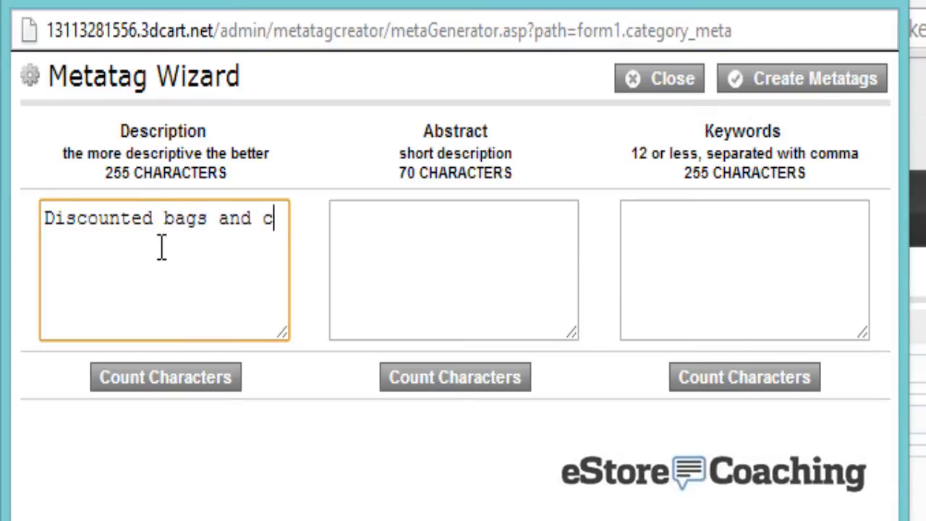
{"action": "type", "text": "ases for Ni"}
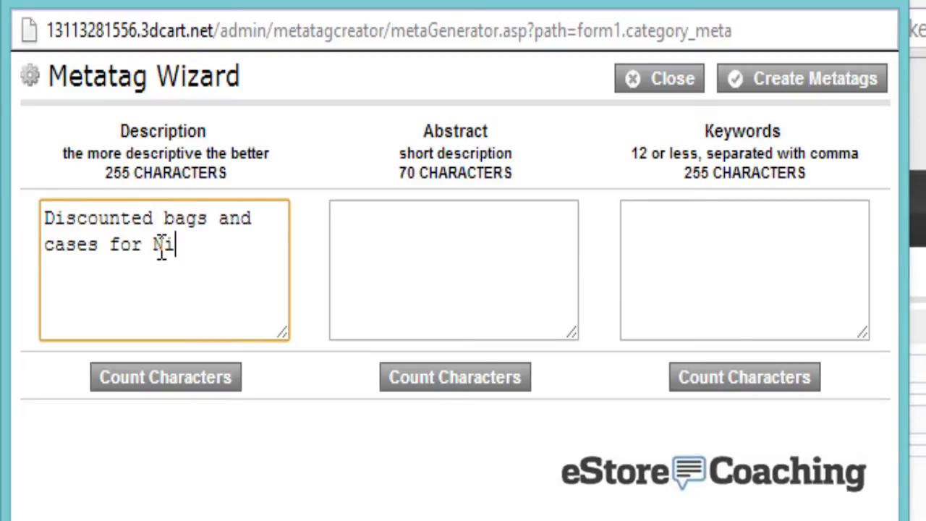
{"action": "type", "text": "ke and Ogio."}
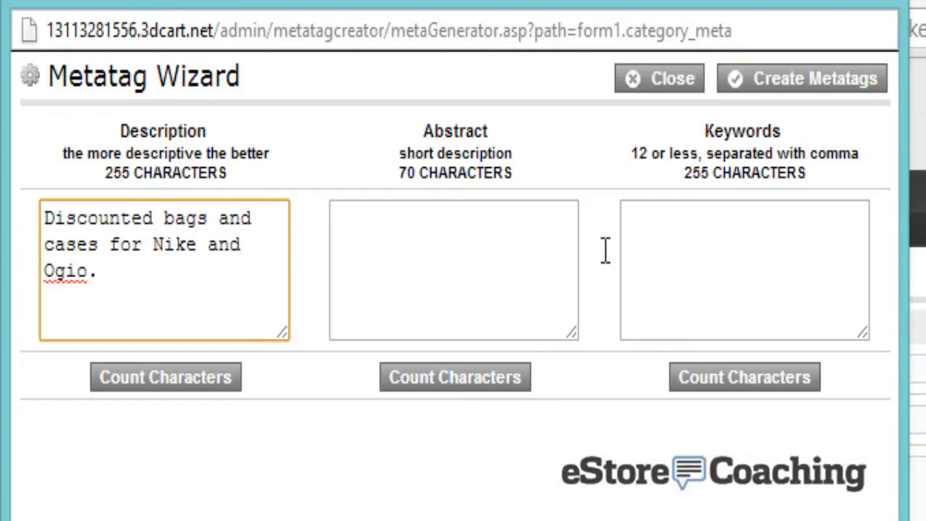
Add keywords 'bags, cases, nike, ogio', create the meta tags, and save Backpacks
{"action": "left_click", "coordinate": [701, 265]}
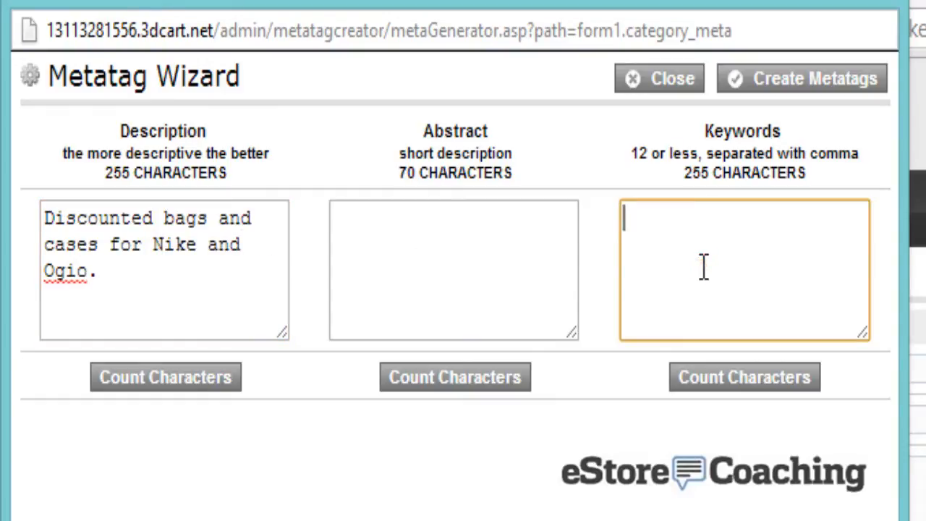
{"action": "type", "text": "bags, "}
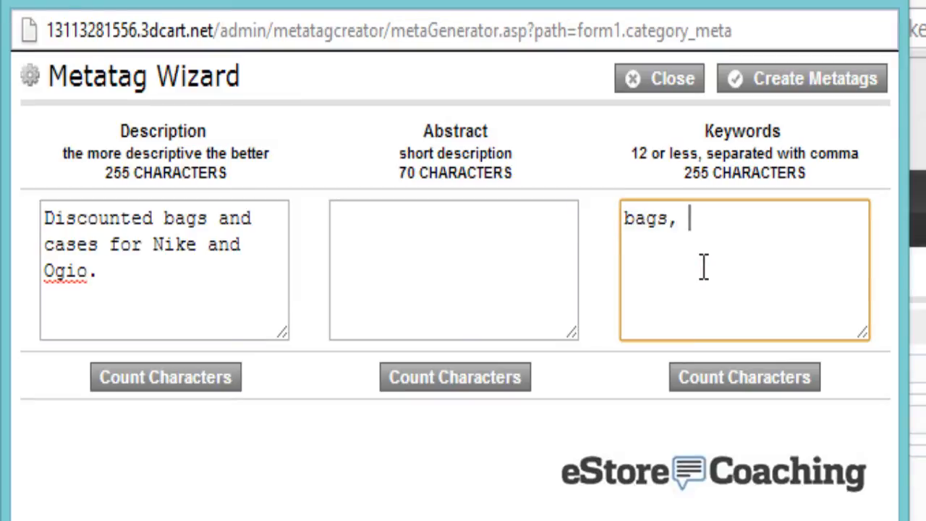
{"action": "type", "text": "cases, nike"}
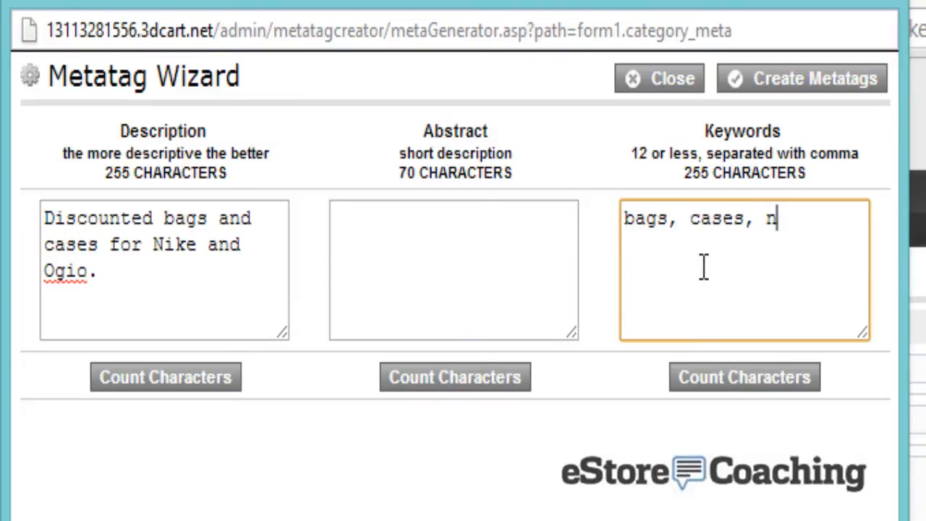
{"action": "type", "text": "d"}
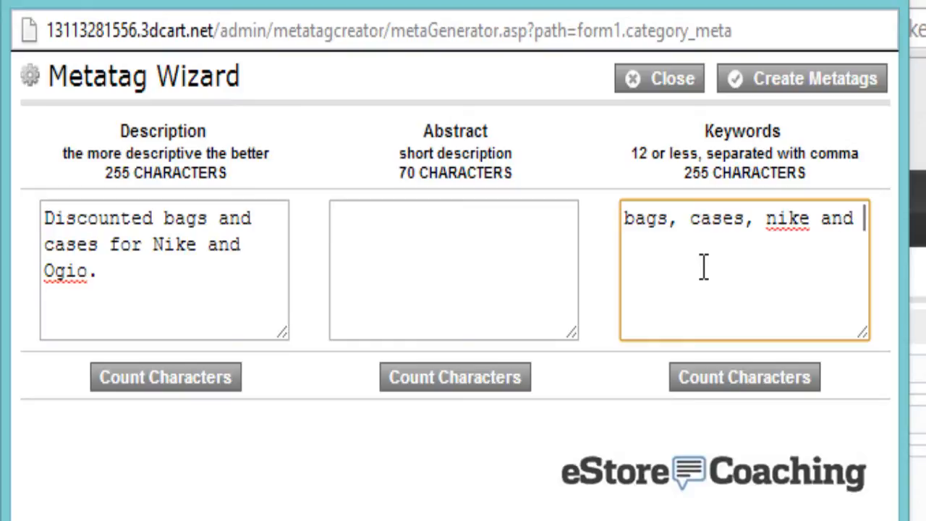
{"action": "key", "text": "BackSpace"}
{"action": "key", "text": "BackSpace"}
{"action": "key", "text": "BackSpace"}
{"action": "key", "text": "BackSpace"}
{"action": "key", "text": "BackSpace"}
{"action": "type", "text": ", ogio"}
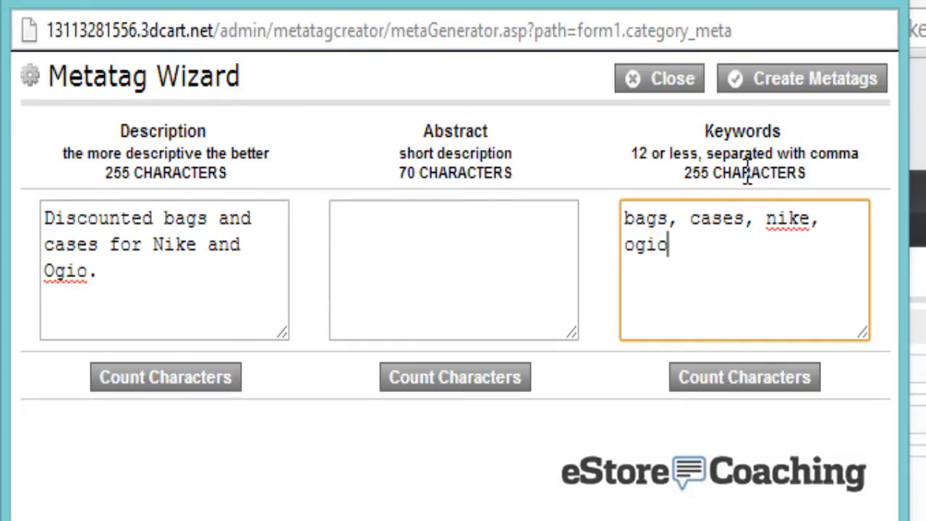
{"action": "left_click", "coordinate": [802, 78]}
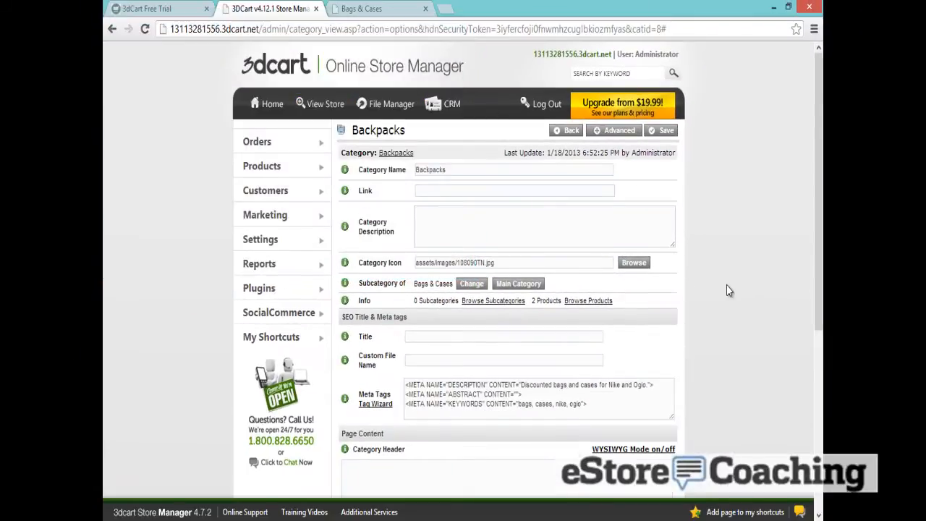
{"action": "scroll", "coordinate": [729, 290], "scroll_direction": "down", "scroll_amount": 1}
{"action": "scroll", "coordinate": [632, 229], "scroll_direction": "up", "scroll_amount": 1}
{"action": "left_click", "coordinate": [656, 132]}
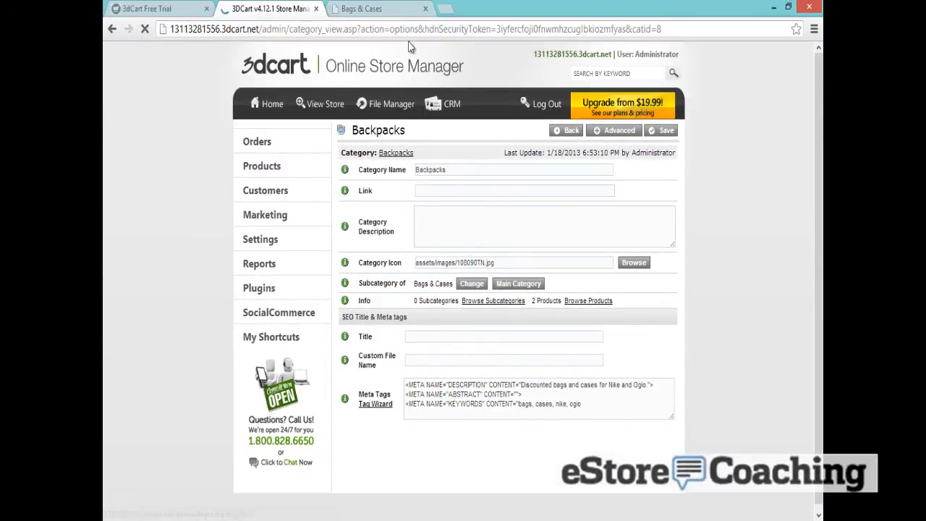
{"action": "left_click", "coordinate": [389, 6]}
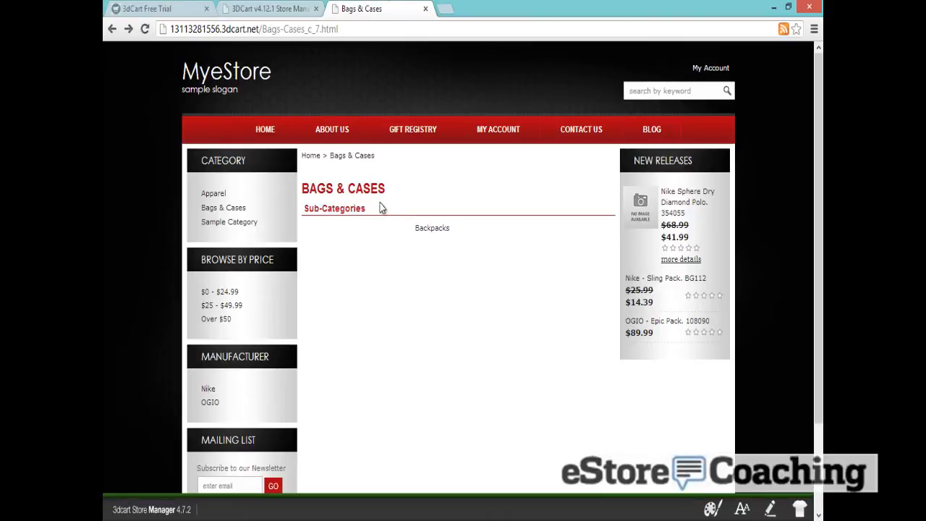
Reload Bags & Cases to show the new backpack icon and open the Backpacks page
{"action": "left_click", "coordinate": [150, 30]}
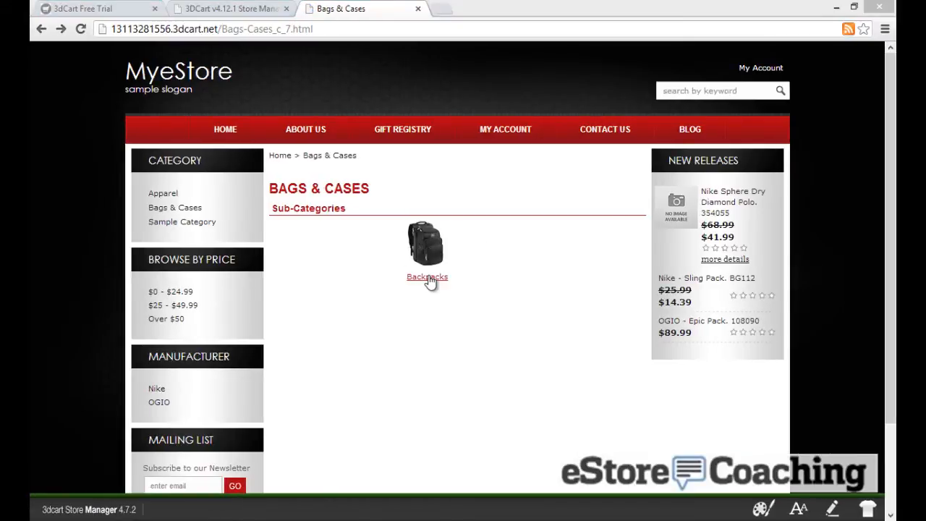
{"action": "left_click", "coordinate": [428, 278]}
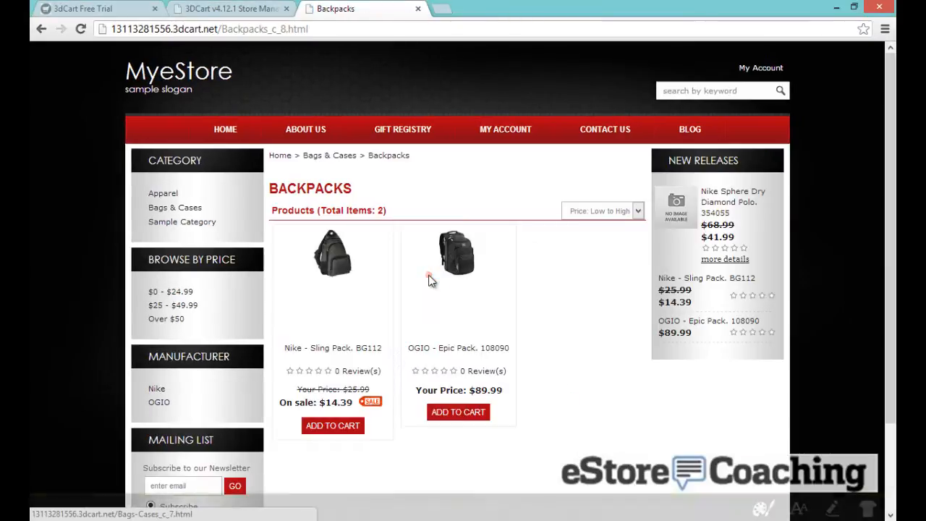
{"action": "right_click", "coordinate": [440, 195]}
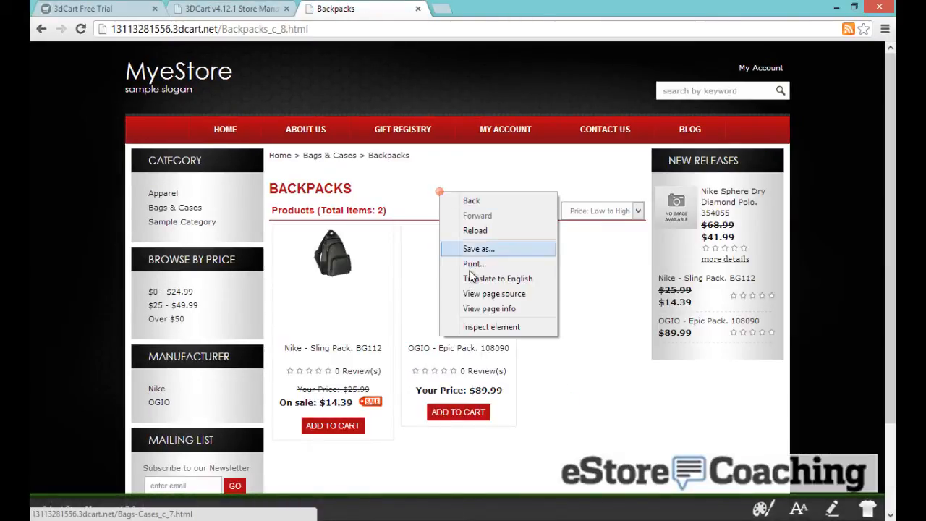
{"action": "left_click", "coordinate": [473, 291]}
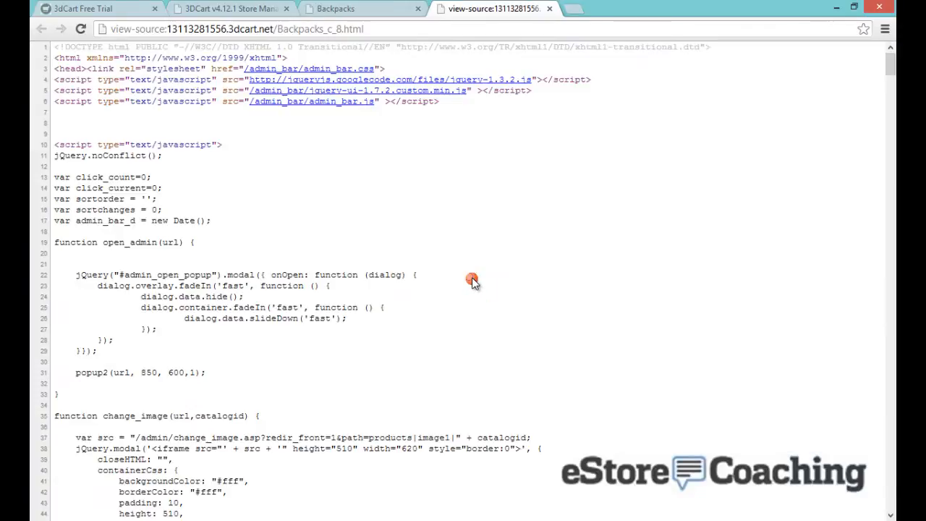
{"action": "scroll", "coordinate": [474, 289], "scroll_direction": "down", "scroll_amount": 18}
{"action": "scroll", "coordinate": [479, 305], "scroll_direction": "down", "scroll_amount": 20}
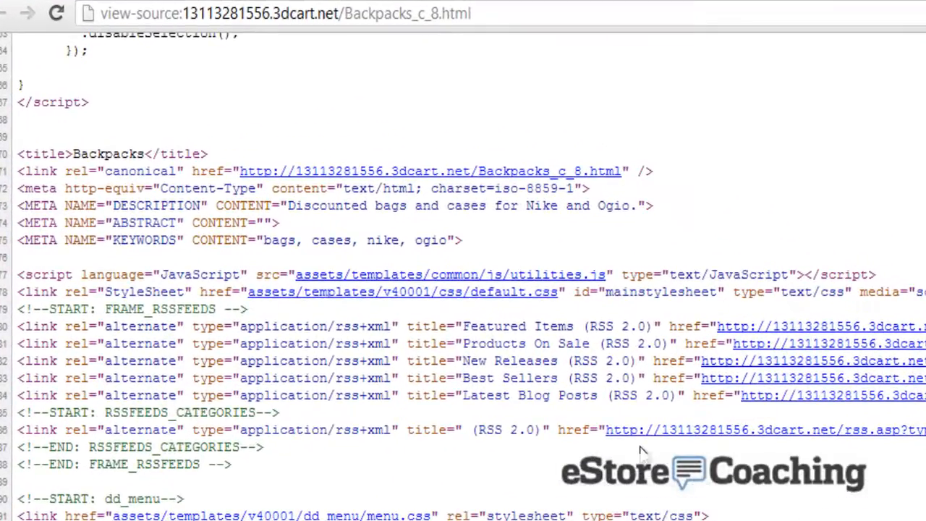
{"action": "left_click_drag", "start_coordinate": [443, 240], "coordinate": [266, 237]}
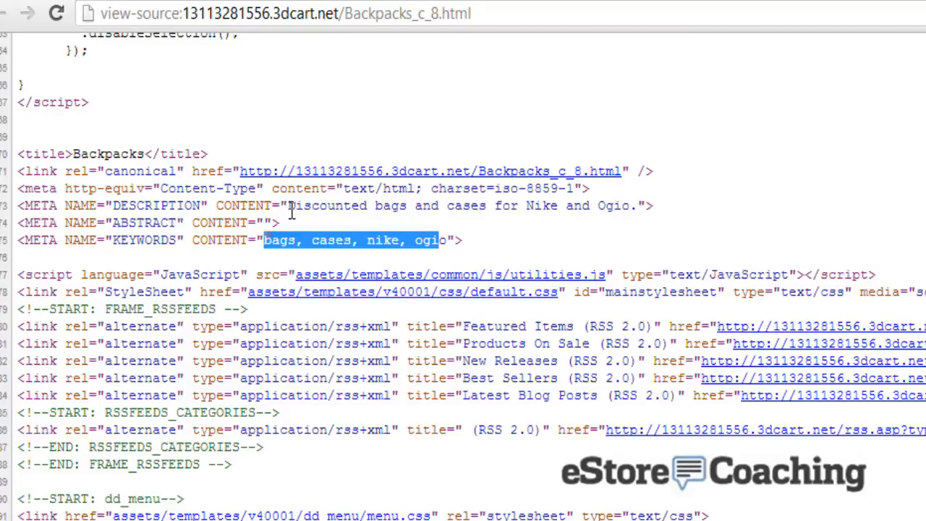
{"action": "left_click_drag", "start_coordinate": [289, 206], "coordinate": [649, 207]}
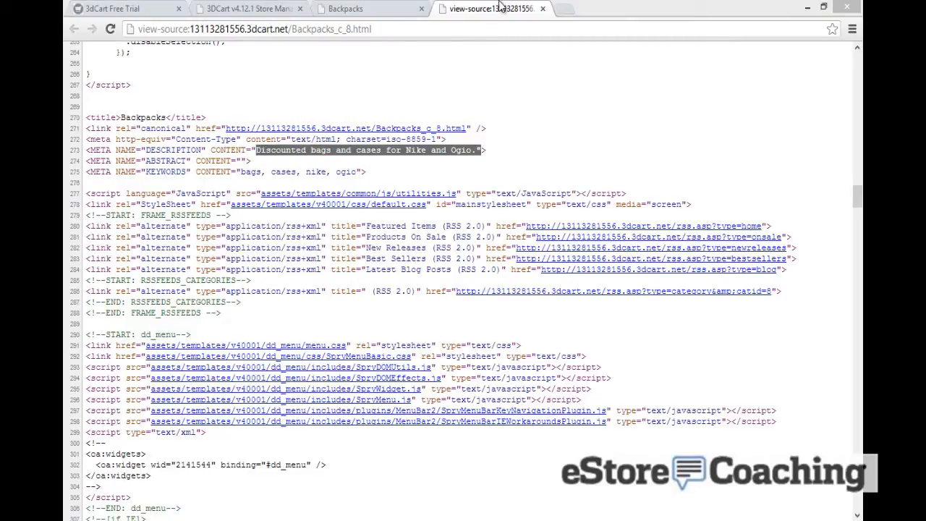
{"action": "left_click", "coordinate": [543, 9]}
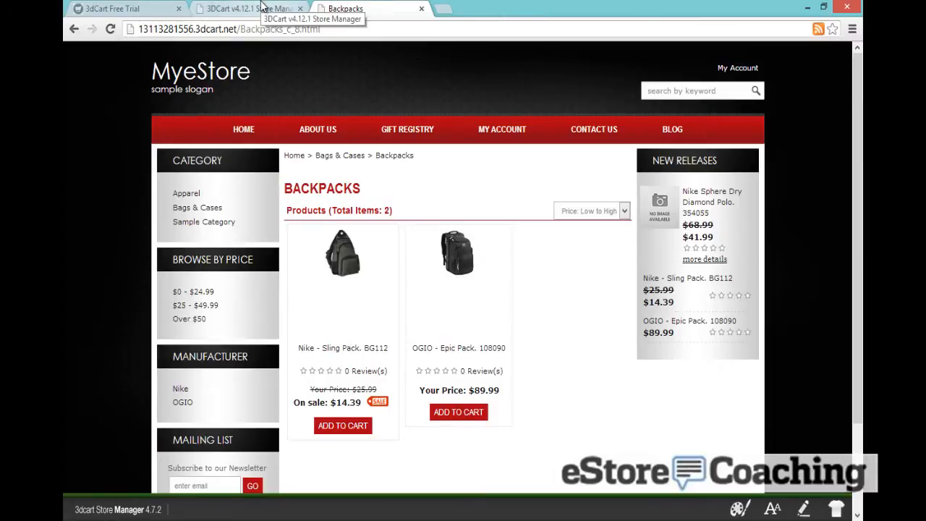
Open the Nike Sphere Dry Diamond Polo editor and add Bags & Cases as a category
{"action": "left_click", "coordinate": [261, 9]}
{"action": "mouse_move", "coordinate": [271, 169]}
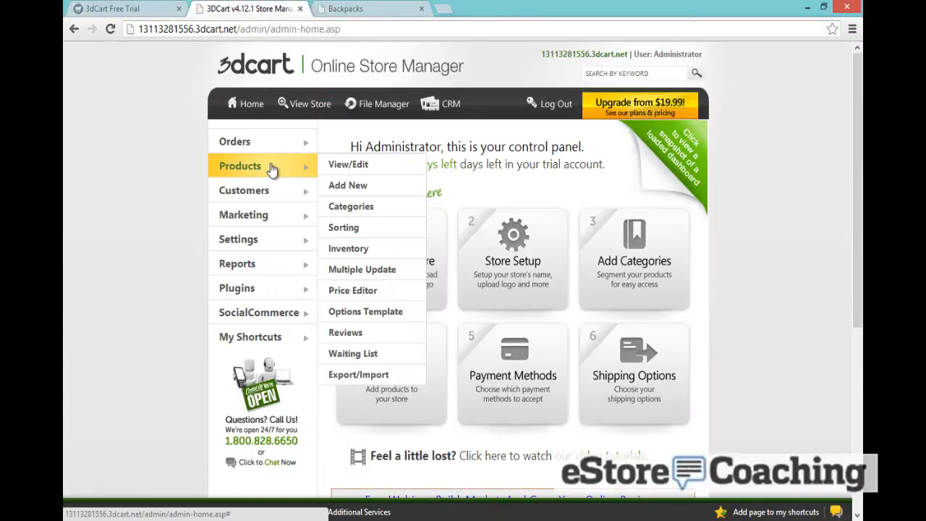
{"action": "left_click", "coordinate": [339, 166]}
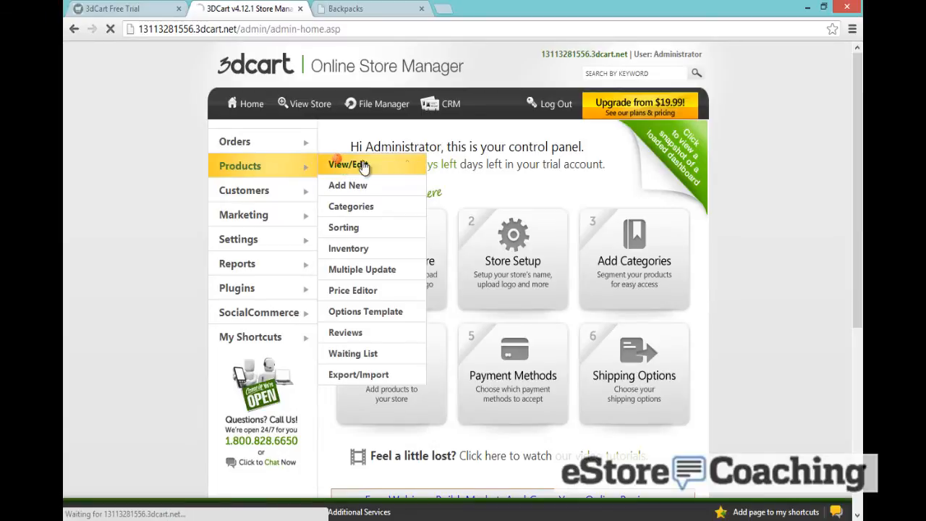
{"action": "scroll", "coordinate": [417, 178], "scroll_direction": "down", "scroll_amount": 1}
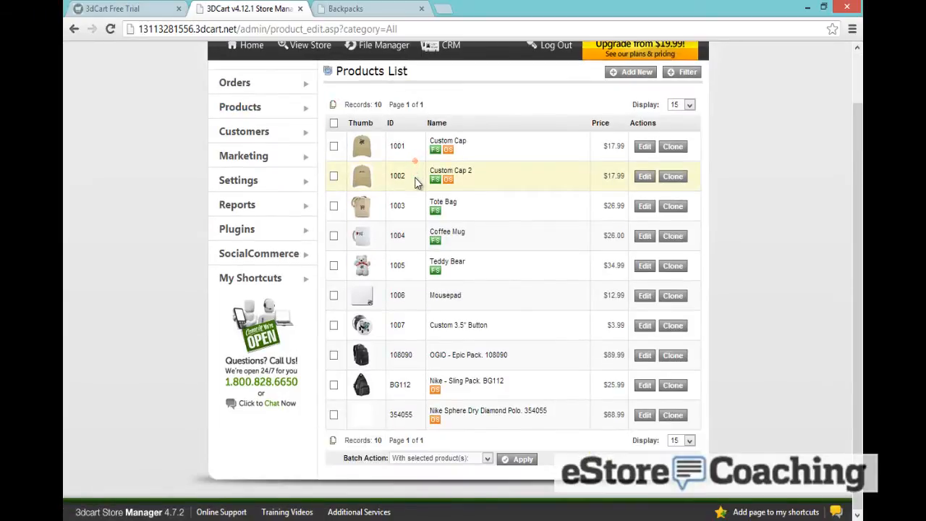
{"action": "left_click", "coordinate": [645, 416]}
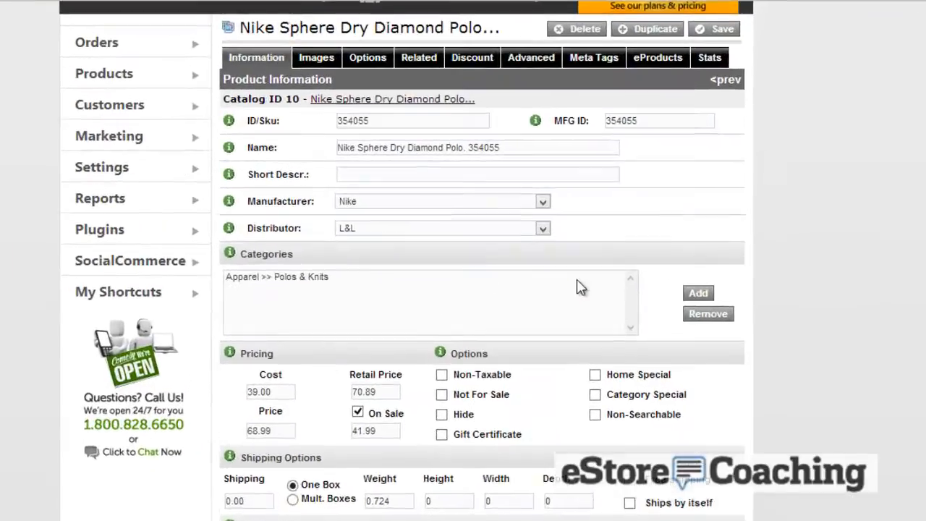
{"action": "left_click", "coordinate": [686, 289]}
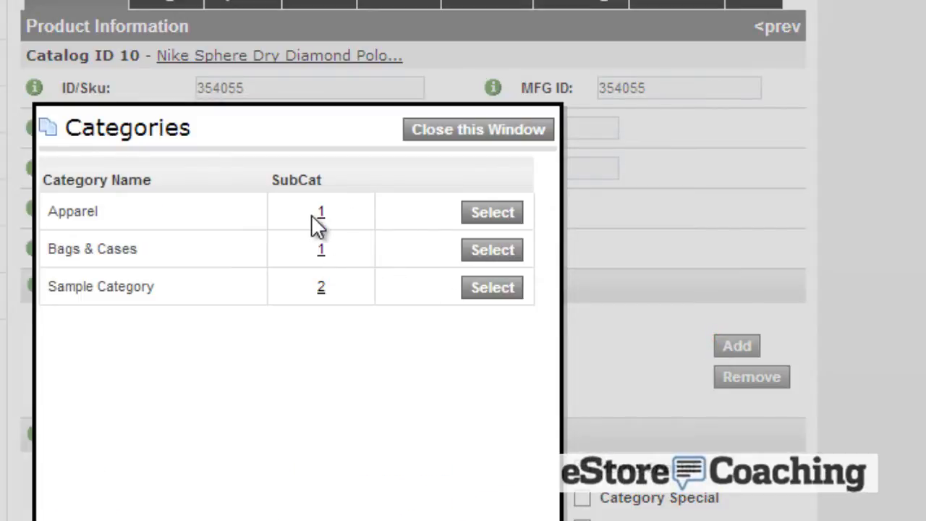
{"action": "left_click", "coordinate": [497, 253]}
{"action": "left_click", "coordinate": [443, 130]}
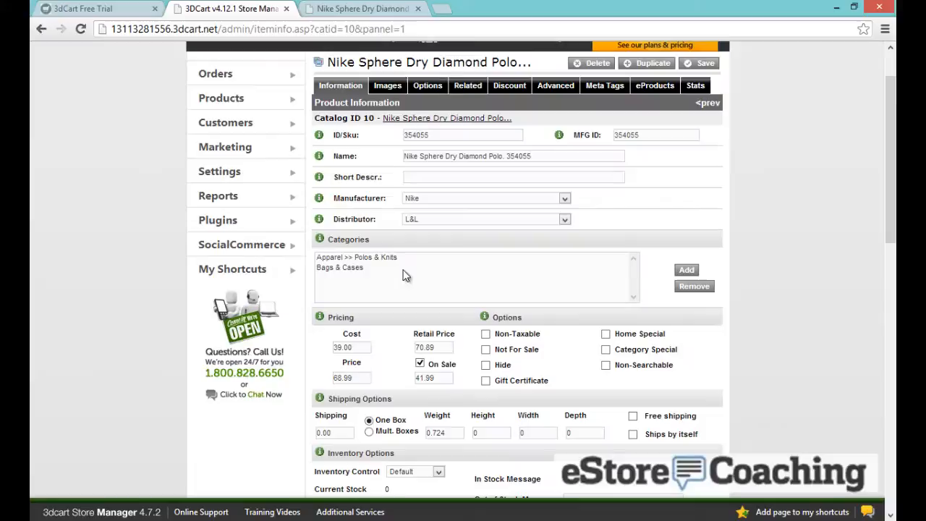
Scroll through the polo's Description, Keywords and Custom Fields, then back to the top
{"action": "scroll", "coordinate": [275, 375], "scroll_direction": "down", "scroll_amount": 1}
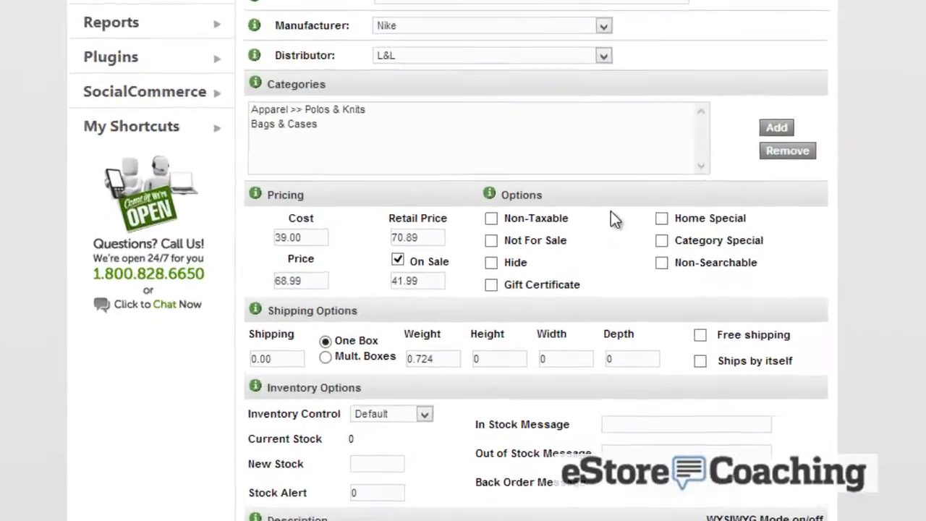
{"action": "scroll", "coordinate": [633, 278], "scroll_direction": "down", "scroll_amount": 3}
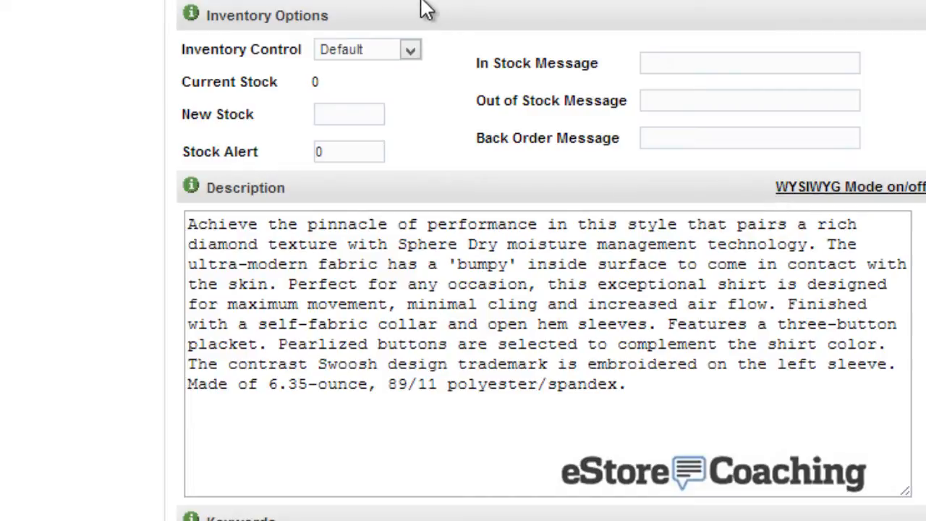
{"action": "scroll", "coordinate": [854, 145], "scroll_direction": "down", "scroll_amount": 5}
{"action": "scroll", "coordinate": [858, 152], "scroll_direction": "down", "scroll_amount": 5}
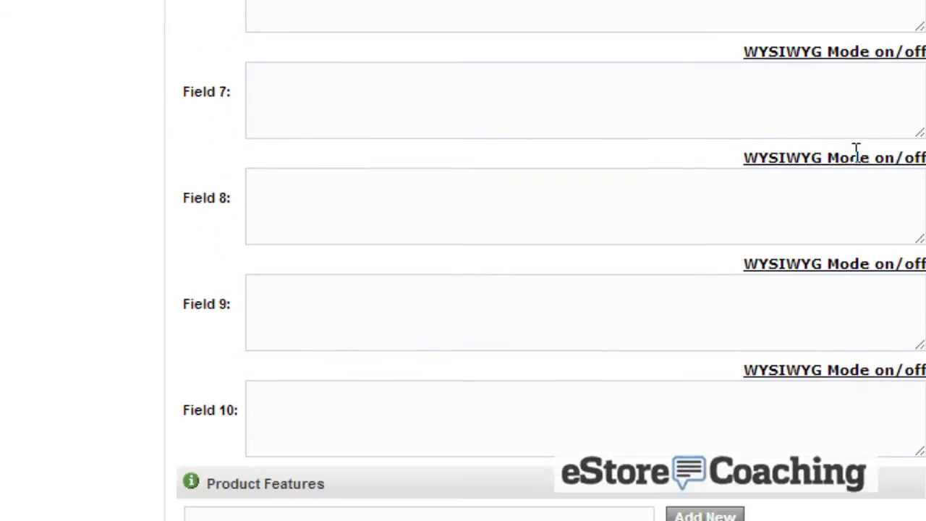
{"action": "scroll", "coordinate": [858, 162], "scroll_direction": "up", "scroll_amount": 2}
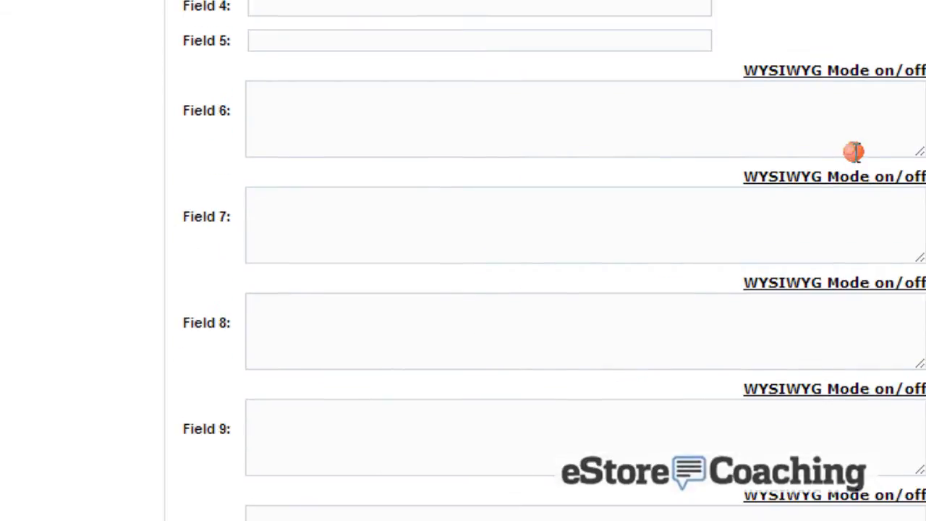
{"action": "scroll", "coordinate": [899, 35], "scroll_direction": "down", "scroll_amount": 2}
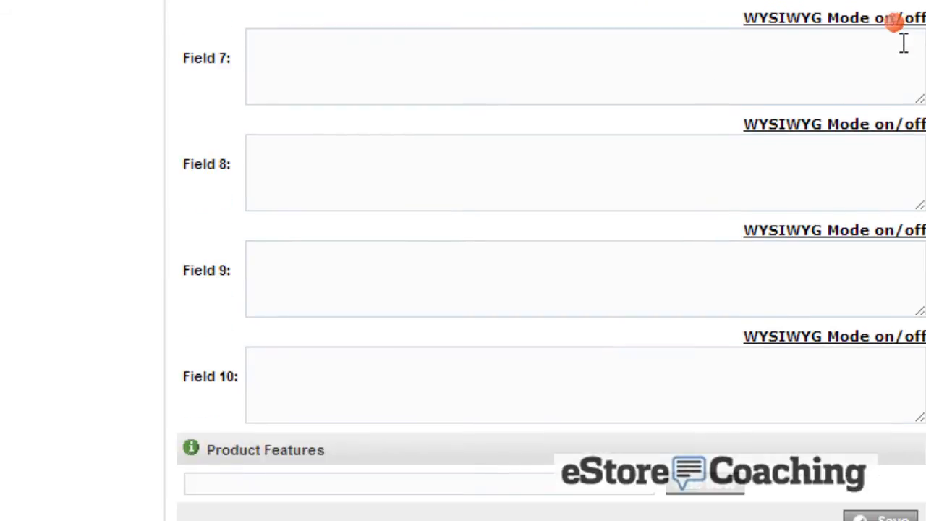
{"action": "scroll", "coordinate": [900, 34], "scroll_direction": "up", "scroll_amount": 11}
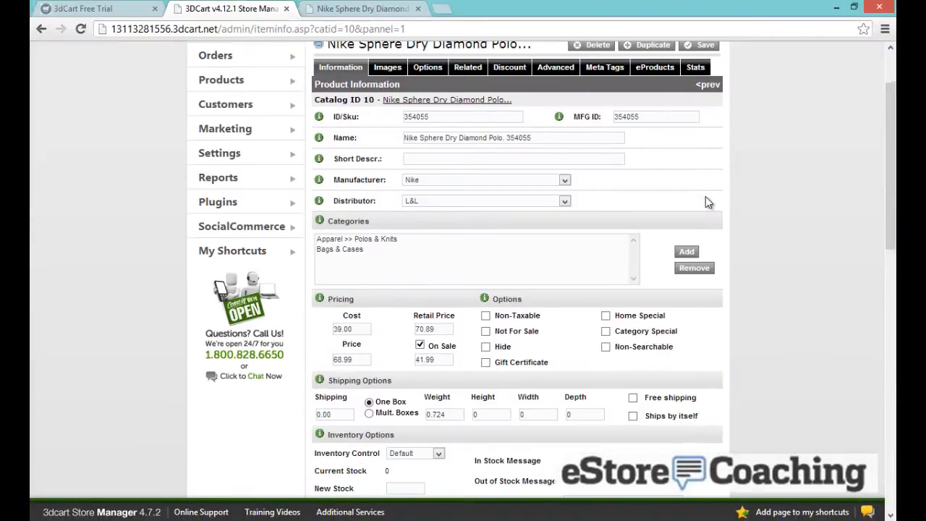
{"action": "scroll", "coordinate": [706, 202], "scroll_direction": "up", "scroll_amount": 2}
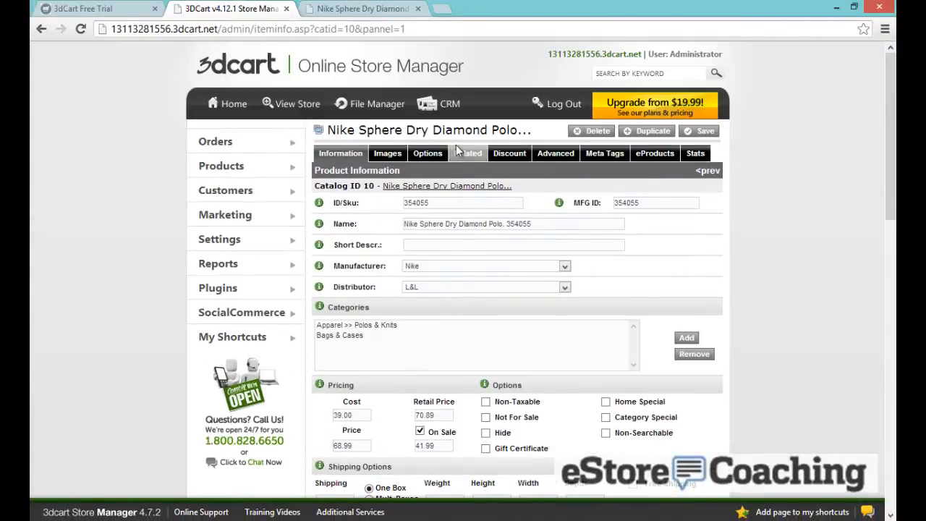
Generate the polo's thumbnail from main image 354055.jpg and review the Additional Images
{"action": "left_click", "coordinate": [391, 153]}
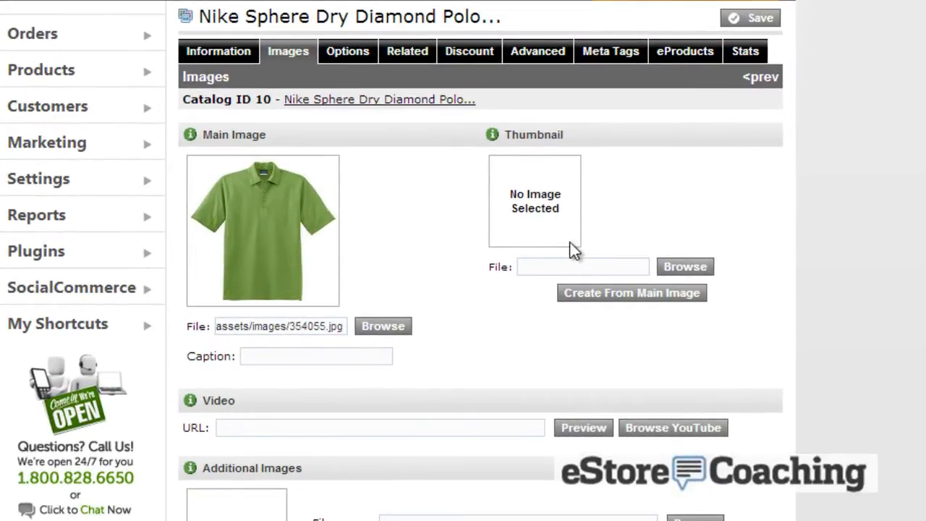
{"action": "left_click", "coordinate": [613, 302]}
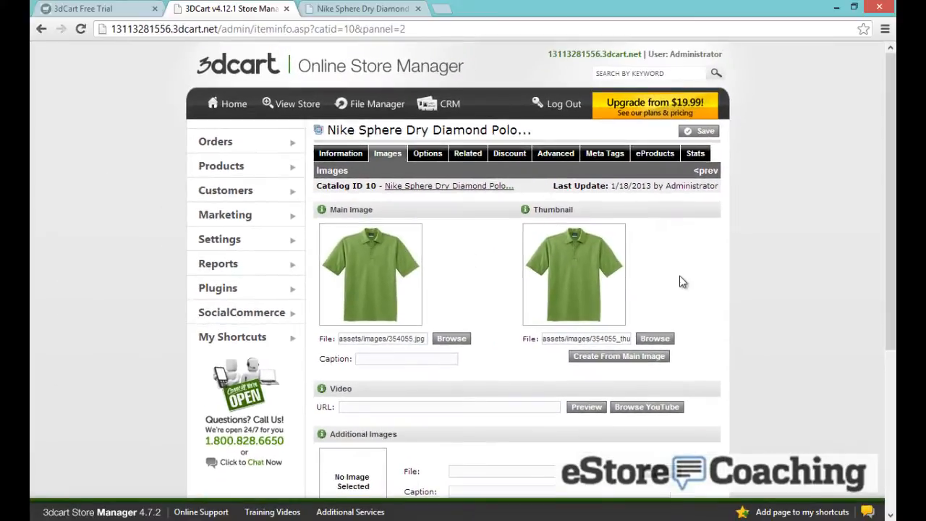
{"action": "scroll", "coordinate": [680, 278], "scroll_direction": "down", "scroll_amount": 3}
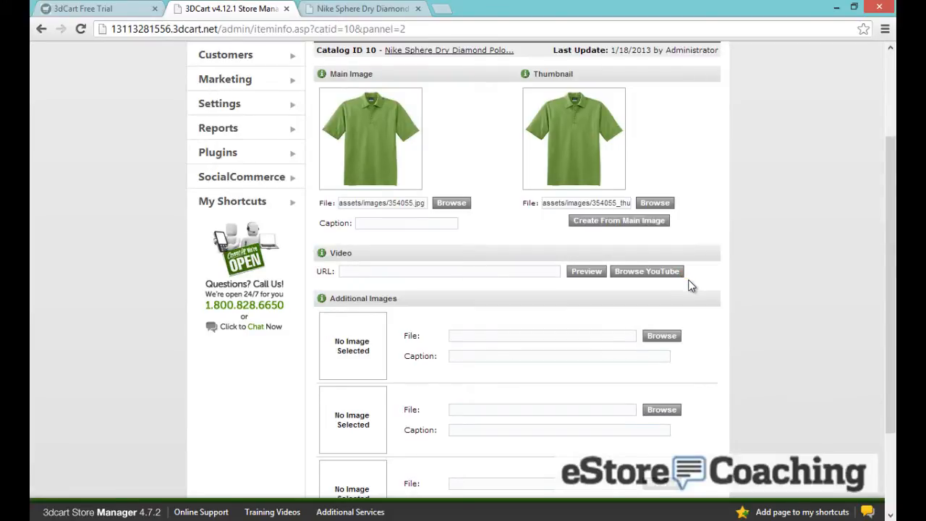
{"action": "scroll", "coordinate": [691, 286], "scroll_direction": "down", "scroll_amount": 3}
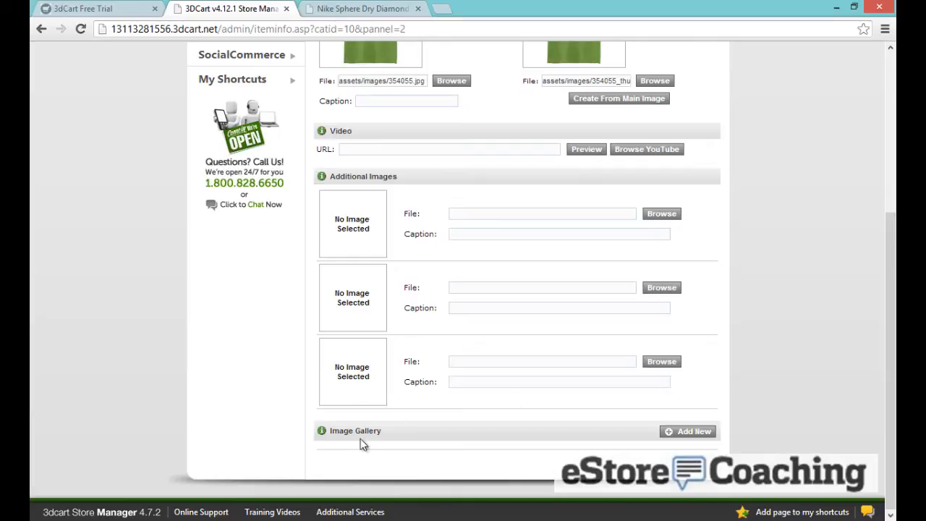
{"action": "scroll", "coordinate": [606, 357], "scroll_direction": "up", "scroll_amount": 6}
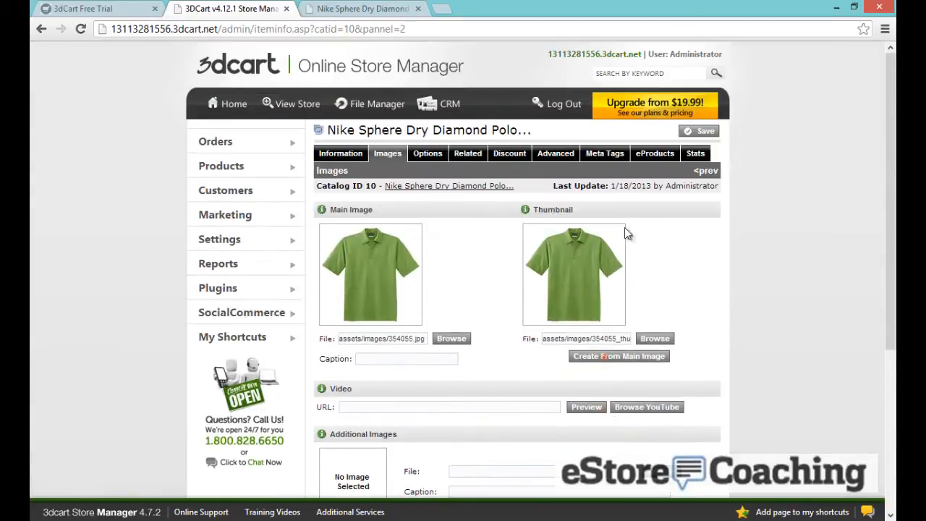
Browse the polo's Options and Related pages, ending on its empty Discount list
{"action": "left_click", "coordinate": [423, 156]}
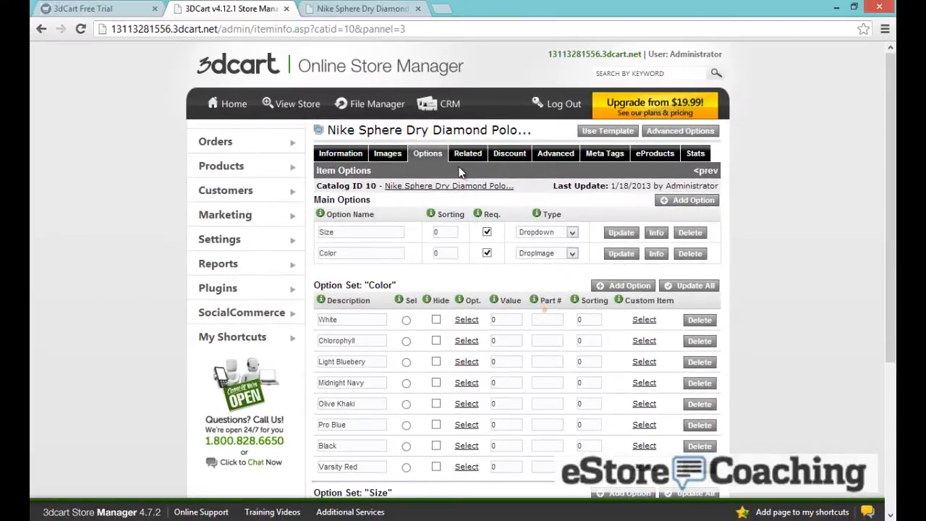
{"action": "left_click", "coordinate": [463, 153]}
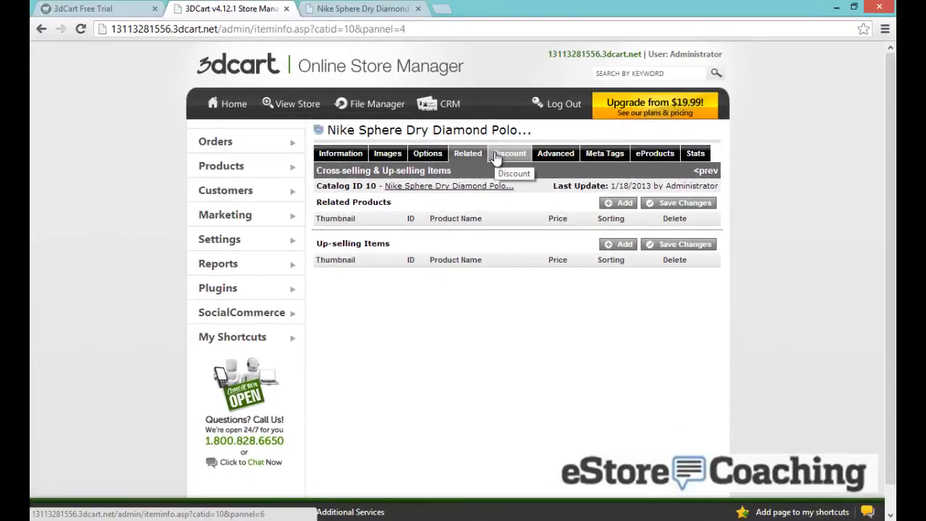
{"action": "left_click", "coordinate": [497, 158]}
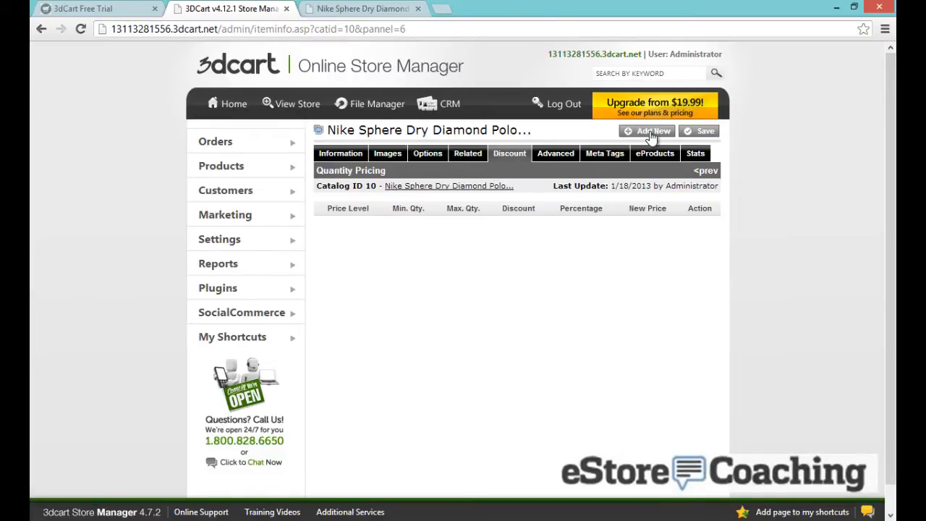
Add a Level 1 (Retail) discount of 5% for 2–10 units, priced at $39.89
{"action": "left_click", "coordinate": [652, 138]}
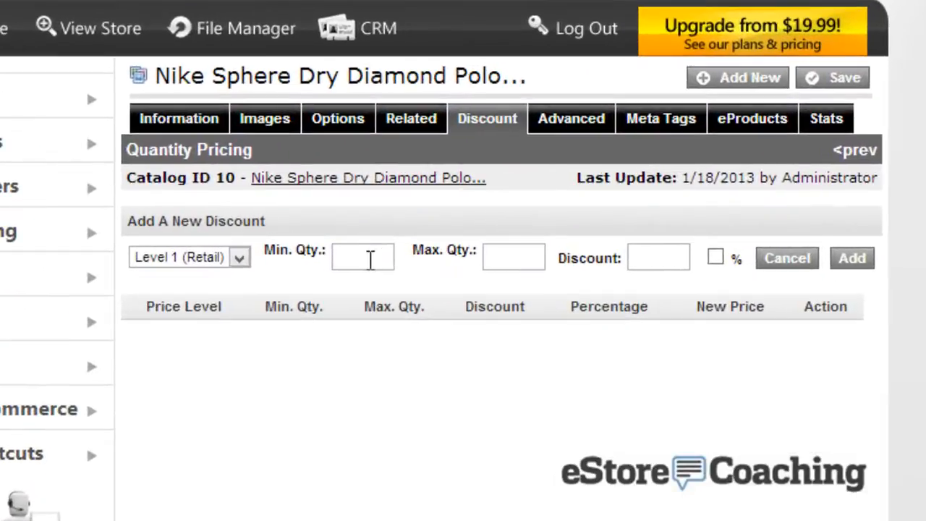
{"action": "left_click", "coordinate": [406, 244]}
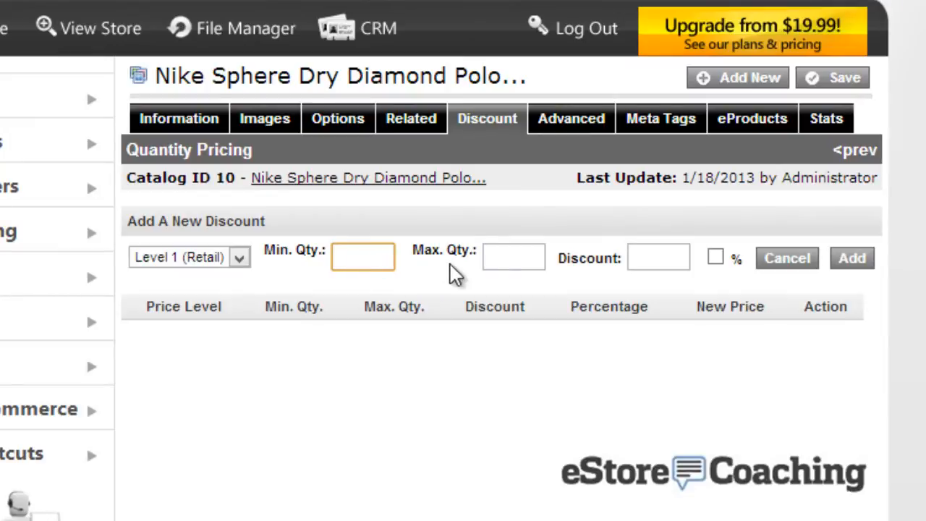
{"action": "left_click", "coordinate": [347, 258]}
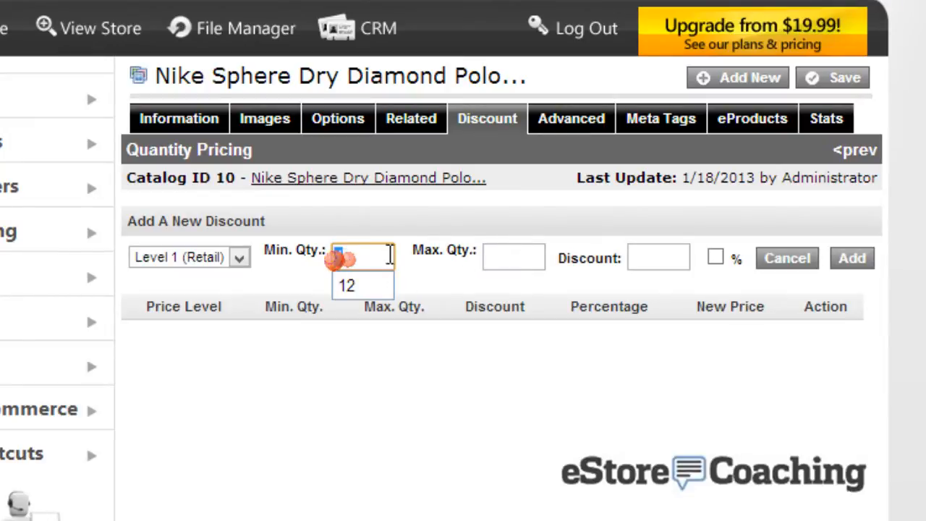
{"action": "type", "text": "2"}
{"action": "left_click", "coordinate": [503, 253]}
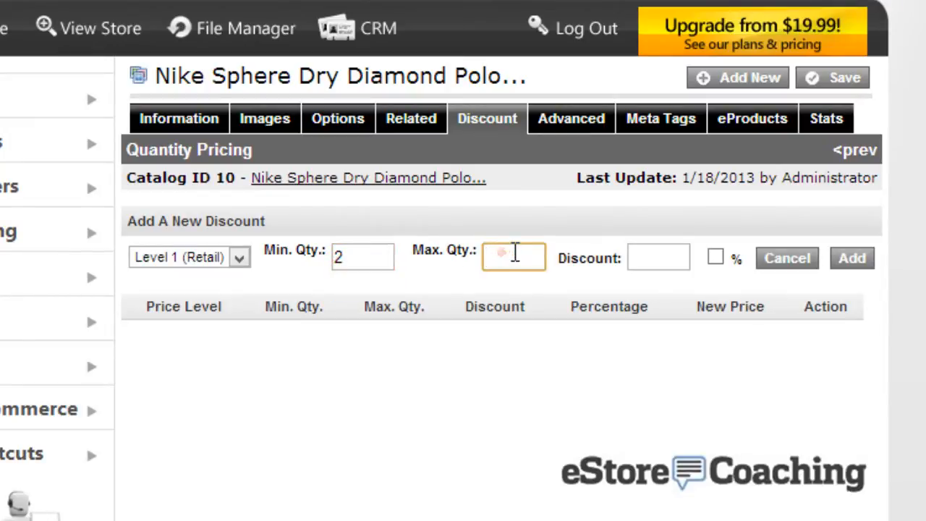
{"action": "type", "text": "10"}
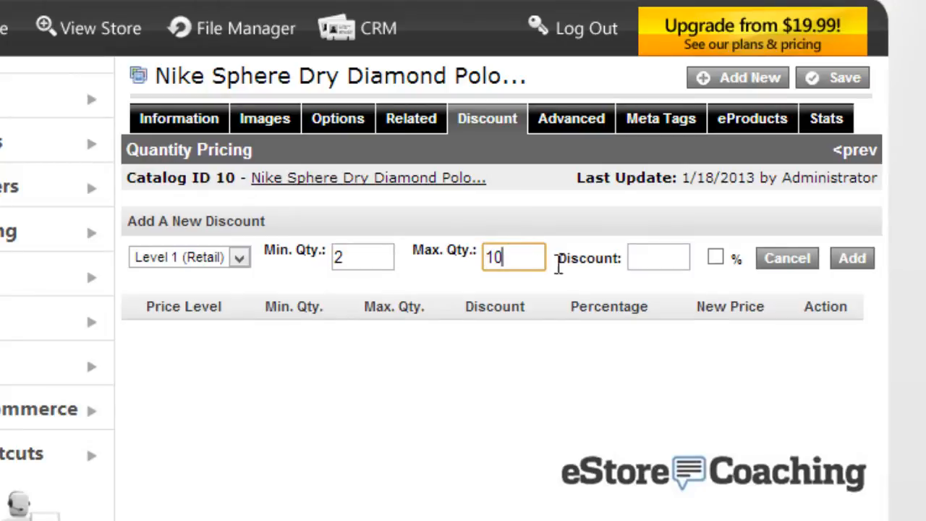
{"action": "left_click", "coordinate": [638, 259]}
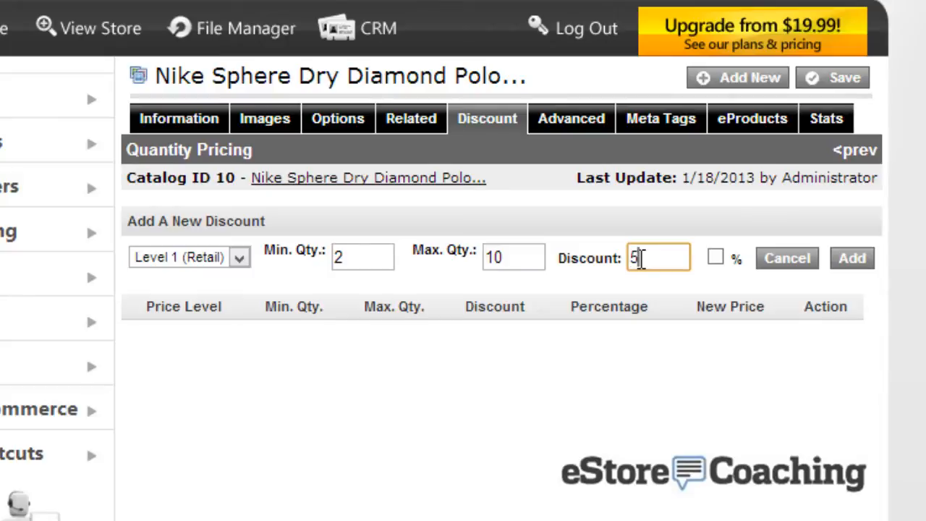
{"action": "left_click", "coordinate": [715, 257]}
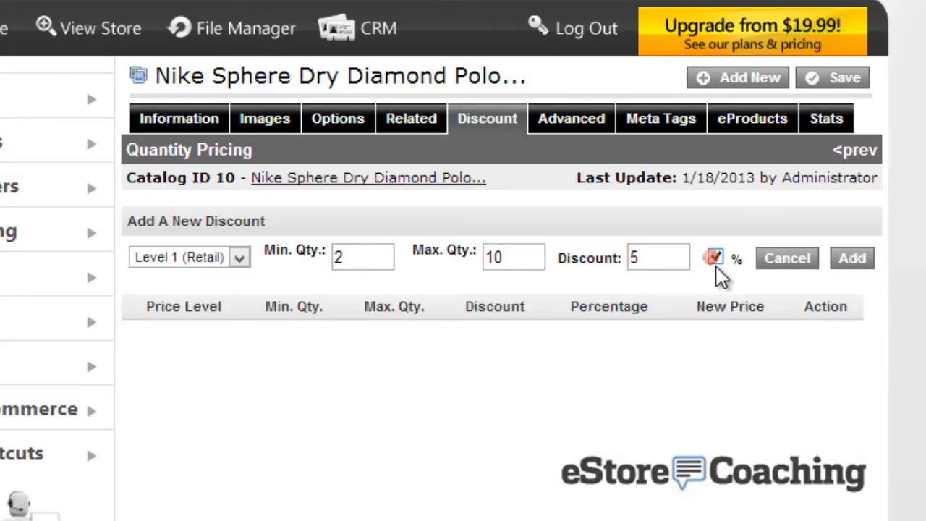
{"action": "left_click", "coordinate": [713, 257]}
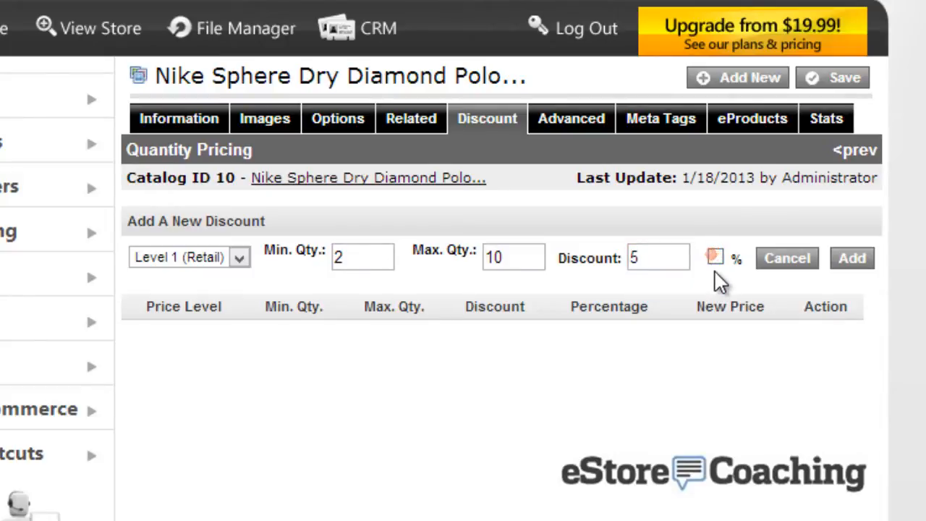
{"action": "left_click", "coordinate": [710, 258]}
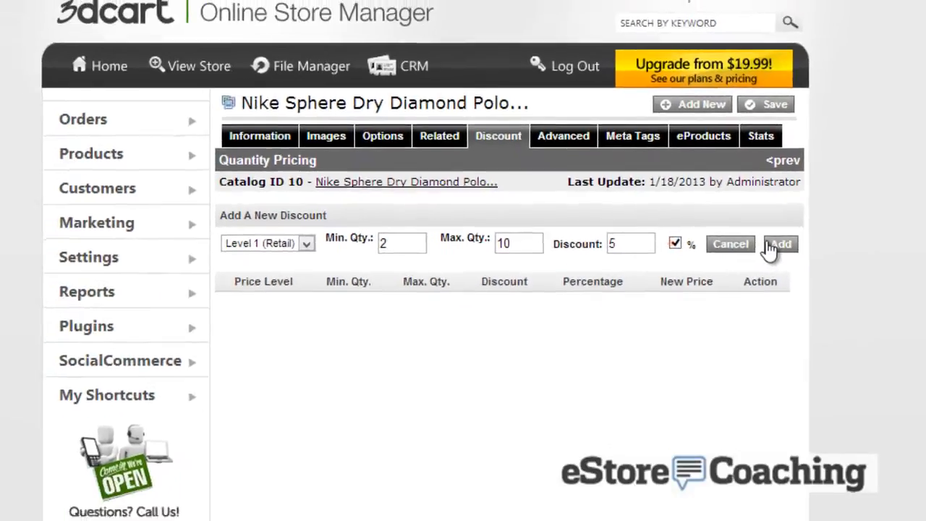
{"action": "left_click", "coordinate": [852, 258]}
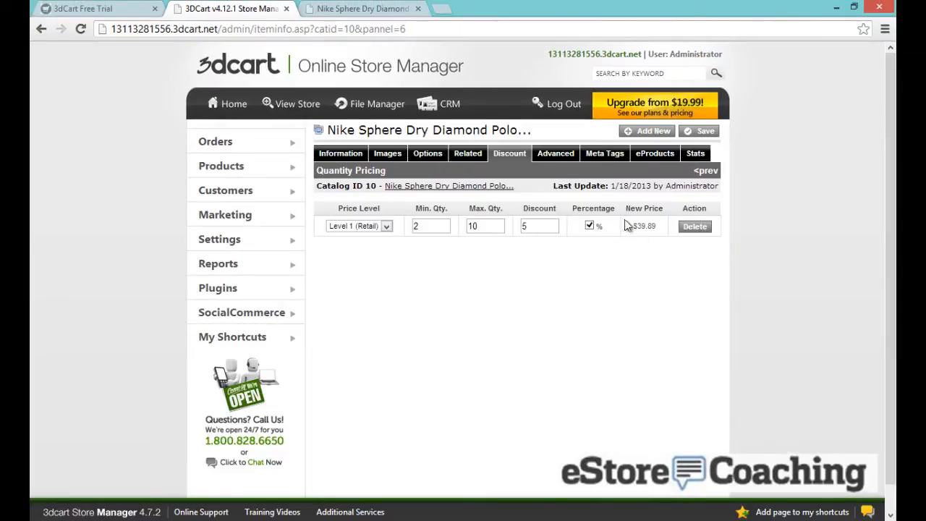
Set the polo's Listing Template to Style 3, then view its Meta Tags and eProducts
{"action": "left_click", "coordinate": [565, 163]}
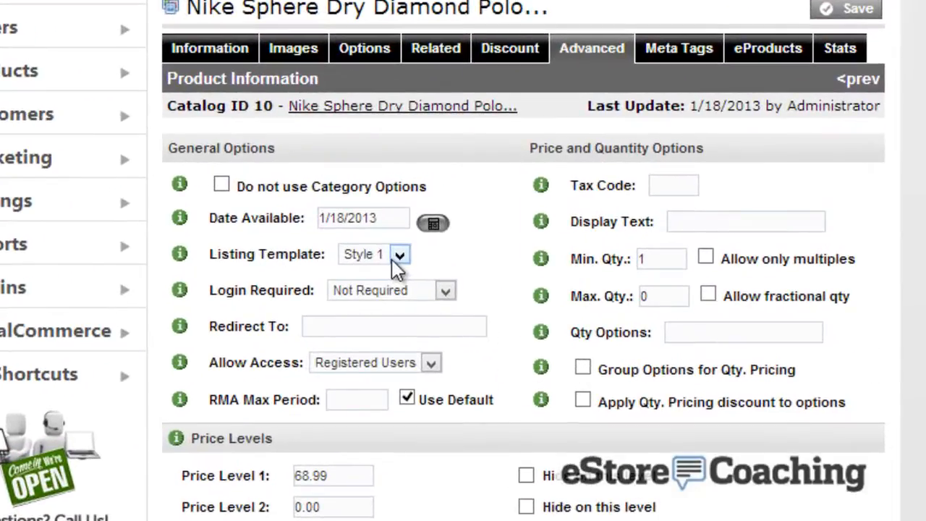
{"action": "left_click", "coordinate": [404, 249]}
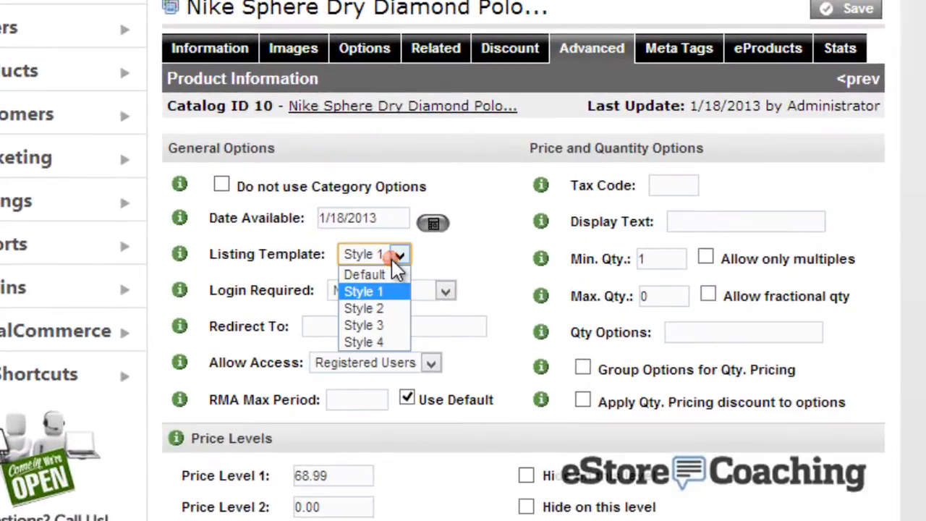
{"action": "left_click", "coordinate": [378, 327]}
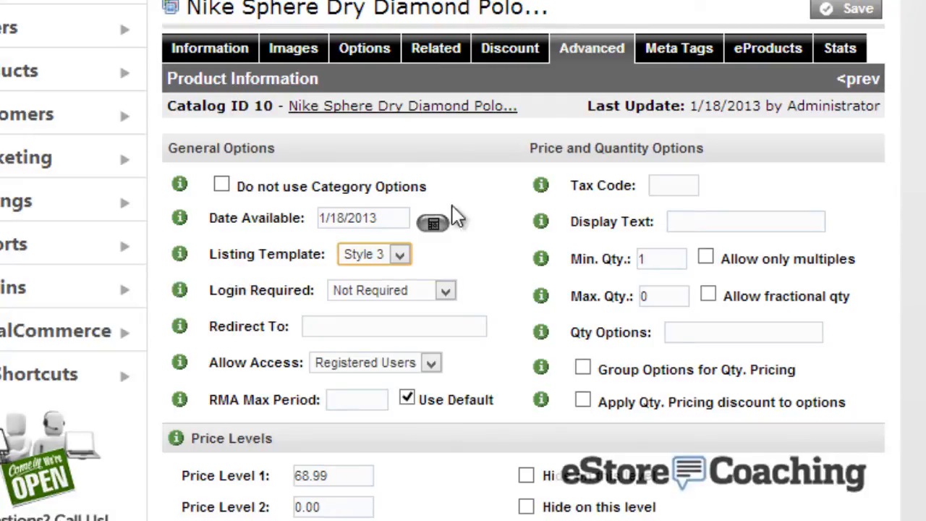
{"action": "left_click", "coordinate": [680, 46]}
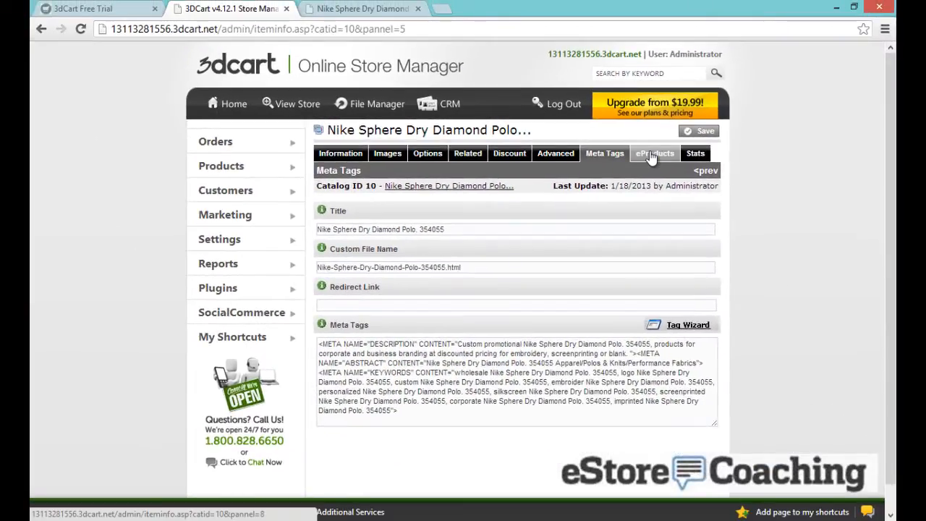
{"action": "left_click", "coordinate": [745, 171]}
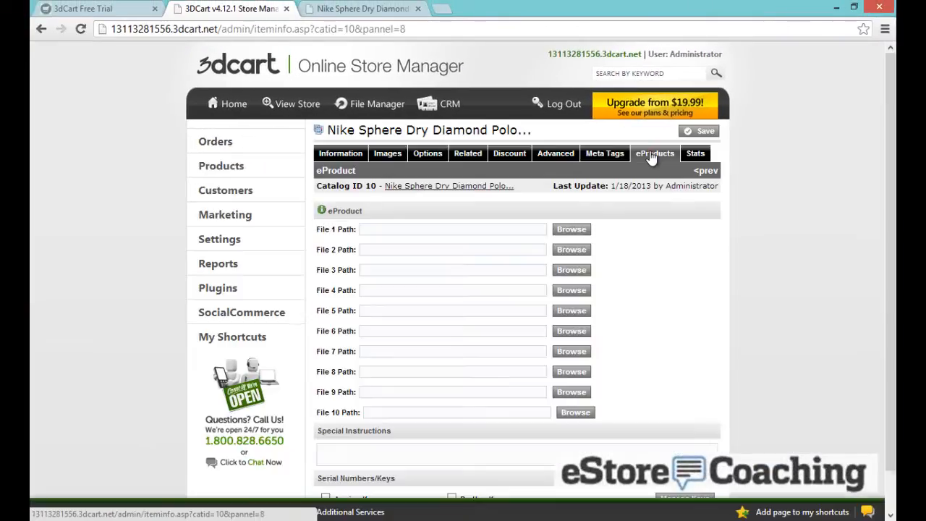
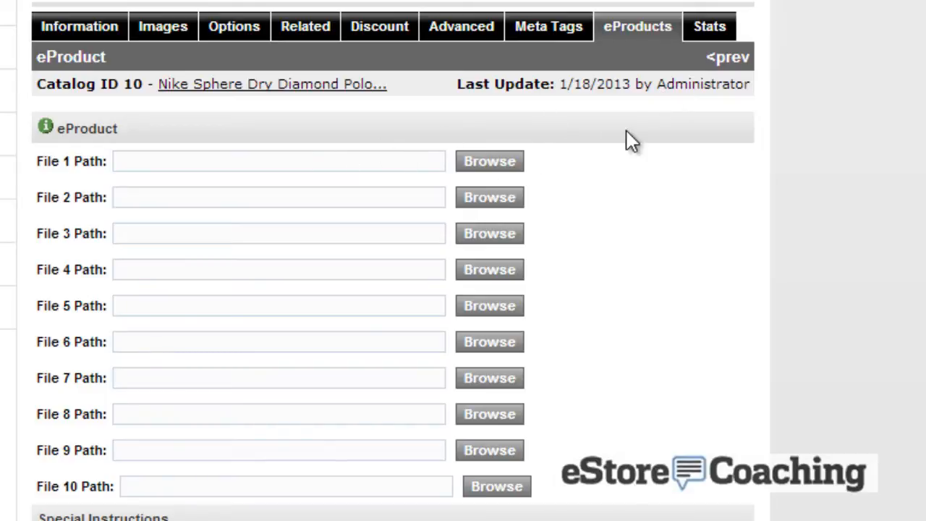
Check the polo's Stats tab, which shows no sales yet, then view its storefront product page
{"action": "scroll", "coordinate": [627, 130], "scroll_direction": "down", "scroll_amount": 1}
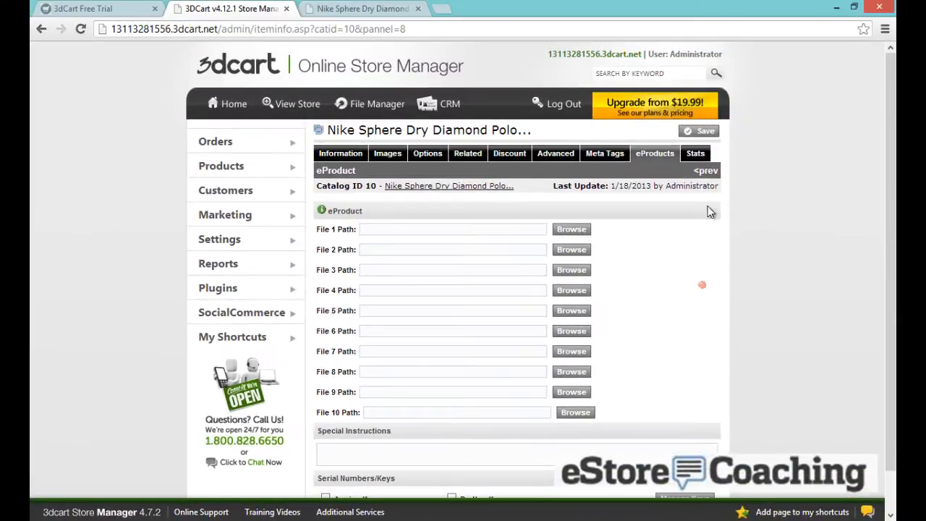
{"action": "left_click", "coordinate": [697, 160]}
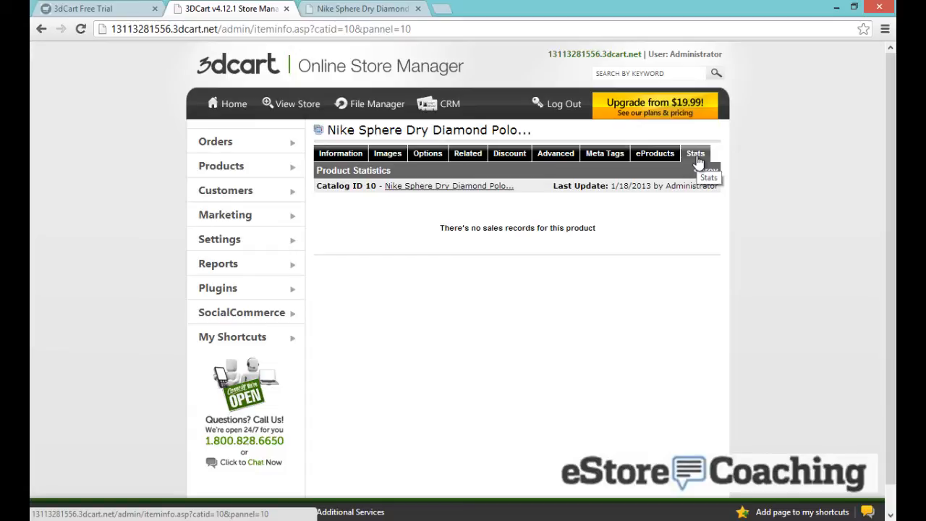
{"action": "left_click", "coordinate": [709, 172]}
{"action": "scroll", "coordinate": [563, 159], "scroll_direction": "down", "scroll_amount": 6}
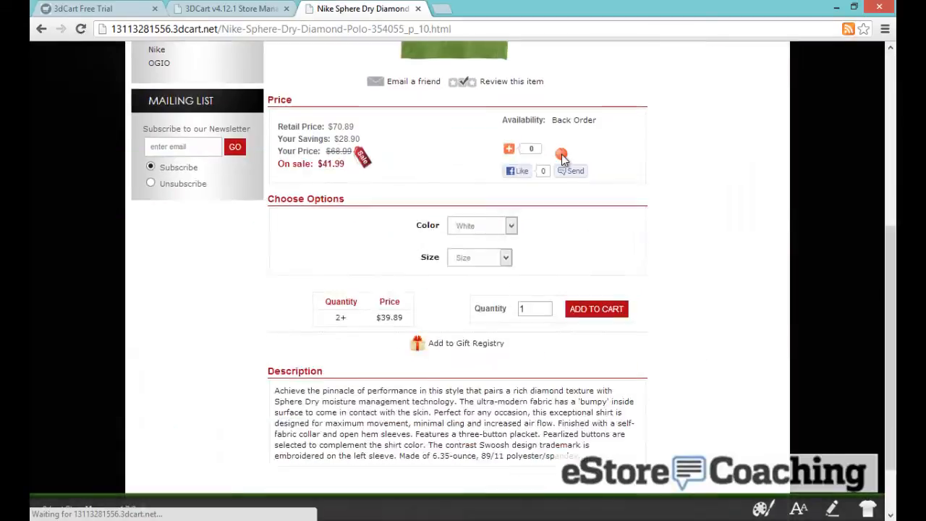
{"action": "scroll", "coordinate": [562, 157], "scroll_direction": "up", "scroll_amount": 1}
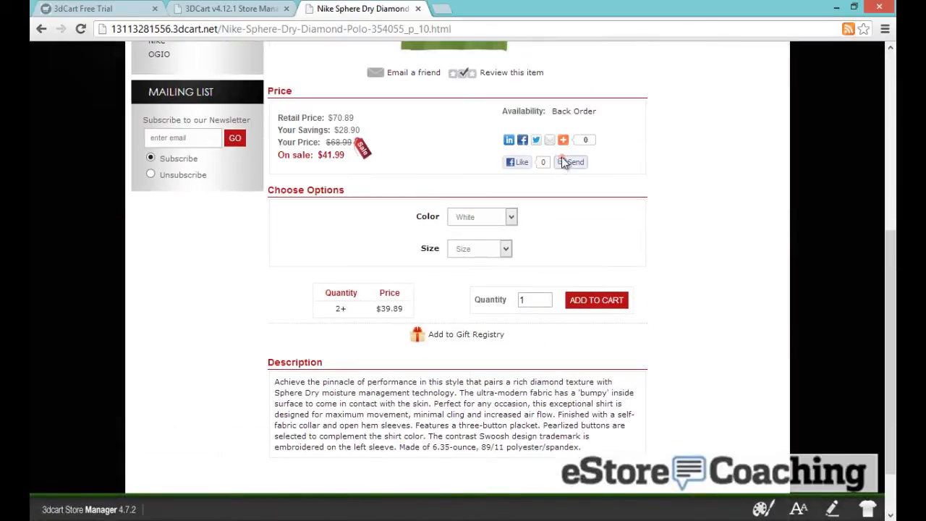
{"action": "scroll", "coordinate": [564, 162], "scroll_direction": "up", "scroll_amount": 1}
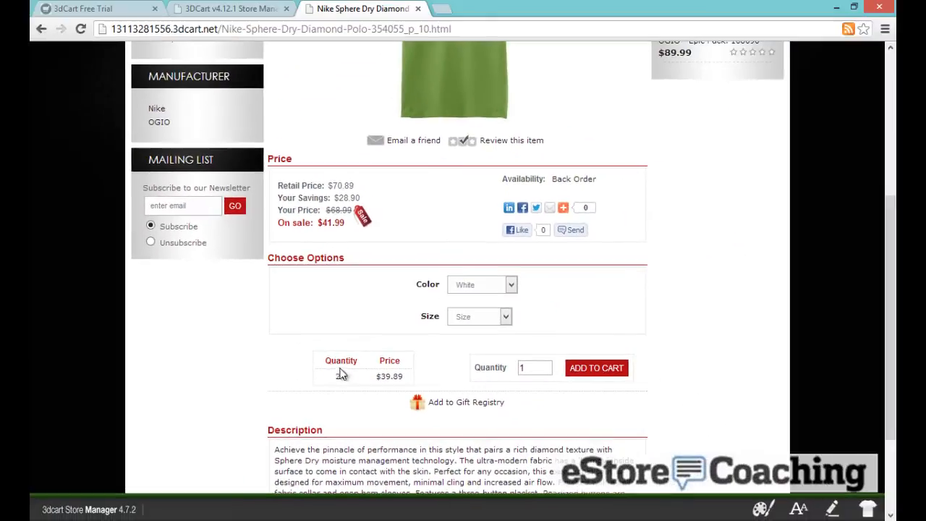
{"action": "left_click_drag", "start_coordinate": [331, 360], "coordinate": [378, 372]}
{"action": "left_click", "coordinate": [390, 375]}
Back in the admin, open Settings > General > Distributors to list L&L and Nort Dist
{"action": "scroll", "coordinate": [586, 306], "scroll_direction": "up", "scroll_amount": 4}
{"action": "left_click", "coordinate": [232, 8]}
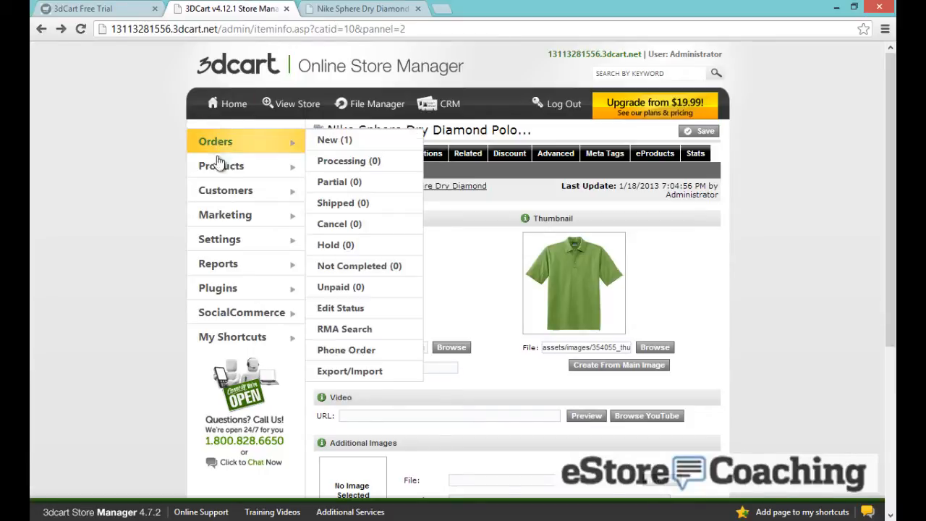
{"action": "mouse_move", "coordinate": [259, 246]}
{"action": "mouse_move", "coordinate": [316, 245]}
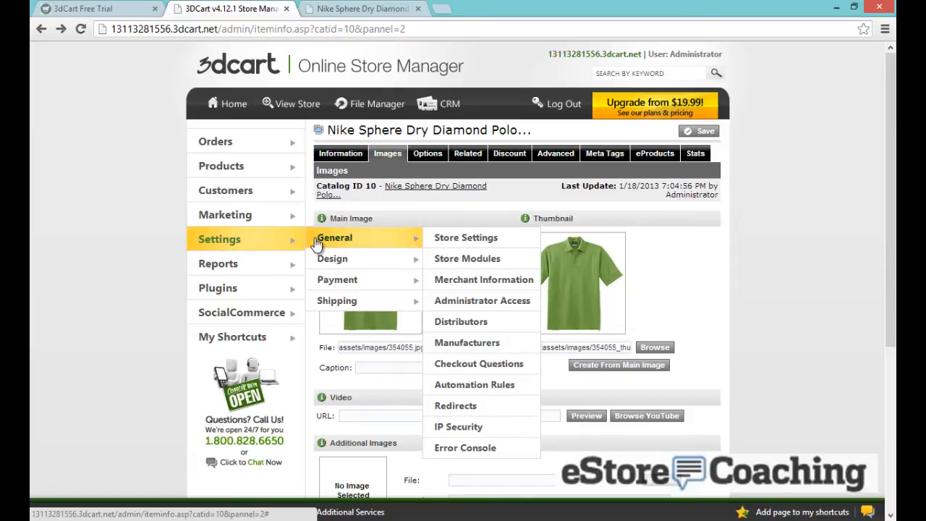
{"action": "left_click", "coordinate": [479, 324]}
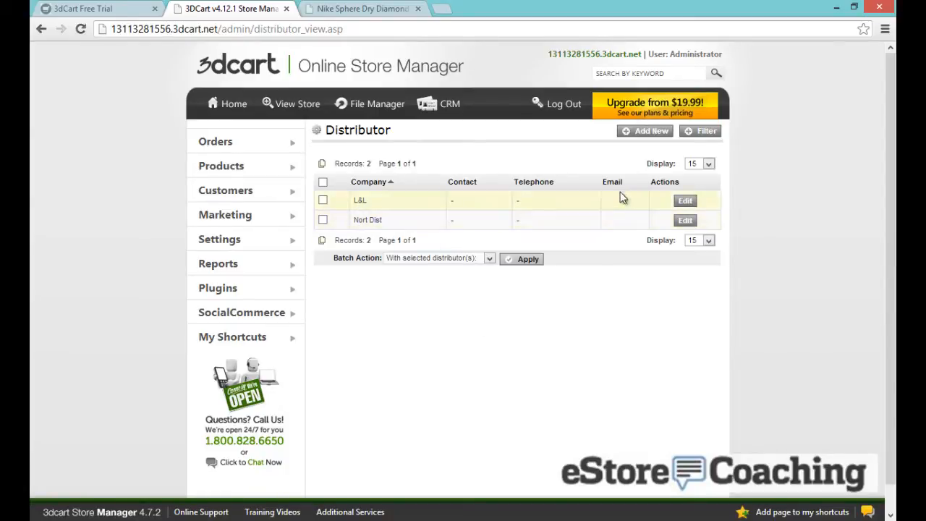
Edit distributor L&L and enter the street address '123 Wareshouse address'
{"action": "left_click", "coordinate": [685, 202]}
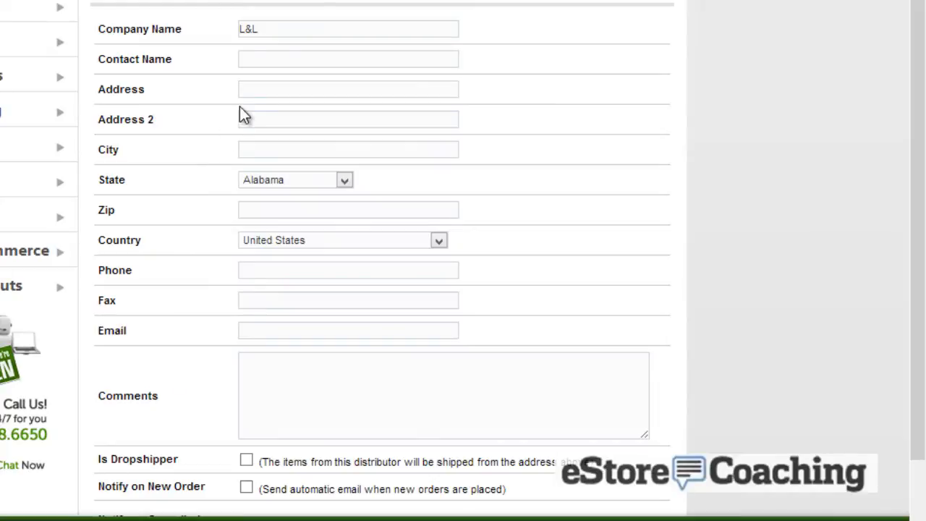
{"action": "left_click", "coordinate": [253, 91]}
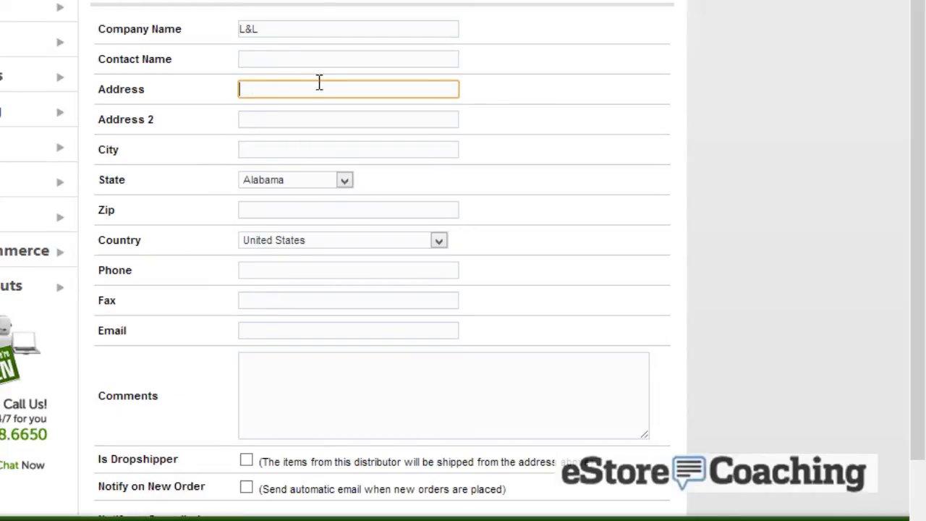
{"action": "type", "text": "123 Wareshouse add"}
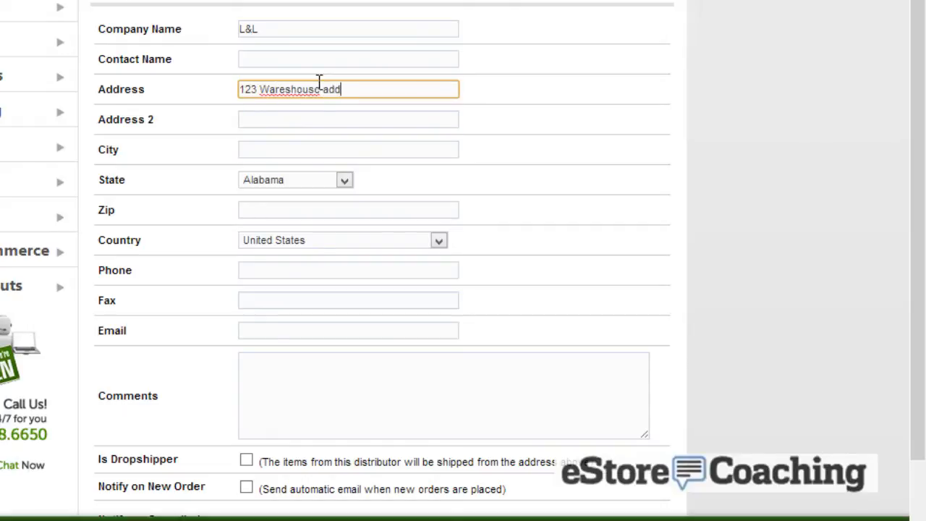
{"action": "type", "text": "ress"}
{"action": "left_click", "coordinate": [303, 147]}
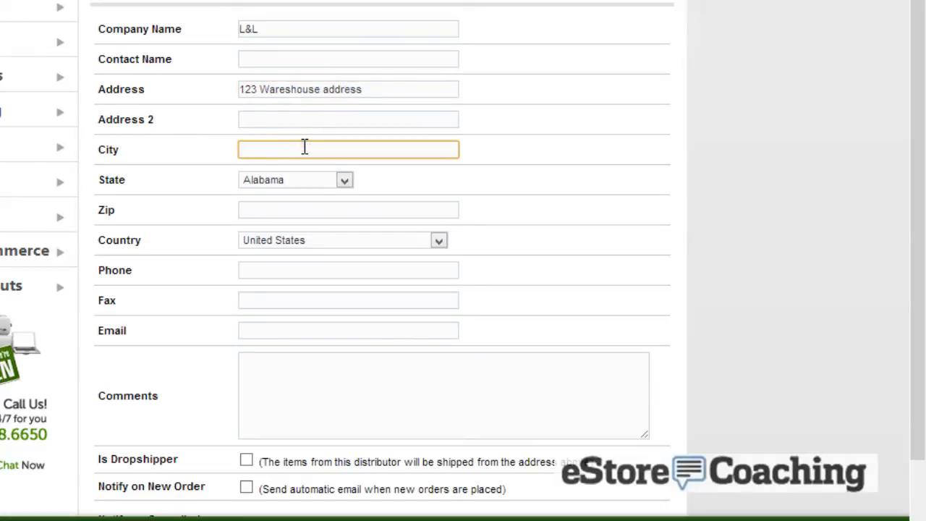
{"action": "left_click", "coordinate": [303, 211]}
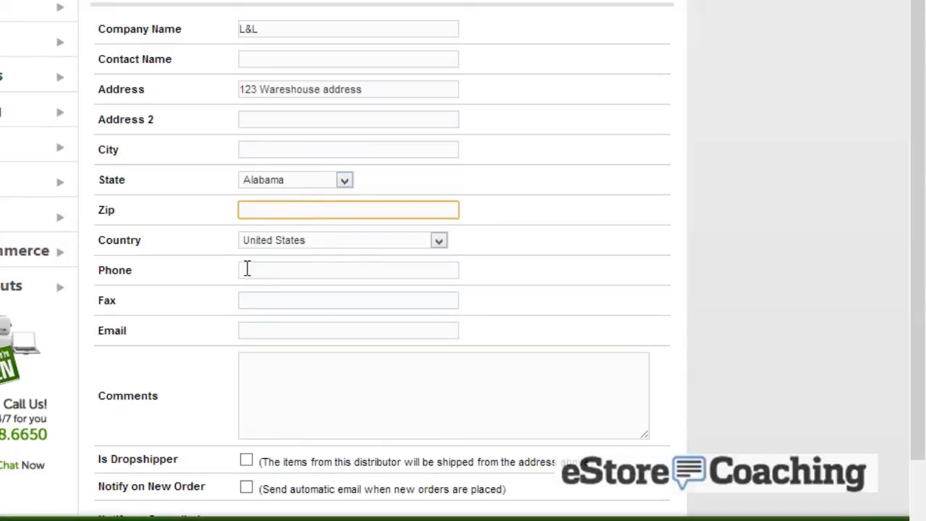
{"action": "scroll", "coordinate": [218, 332], "scroll_direction": "down", "scroll_amount": 1}
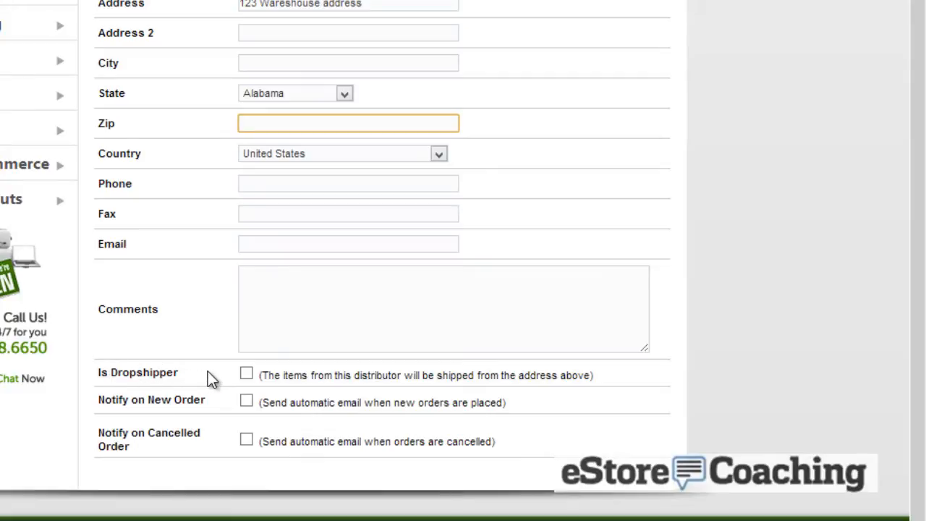
Mark L&L as a dropshipper and turn on Notify on New Order
{"action": "left_click", "coordinate": [247, 372]}
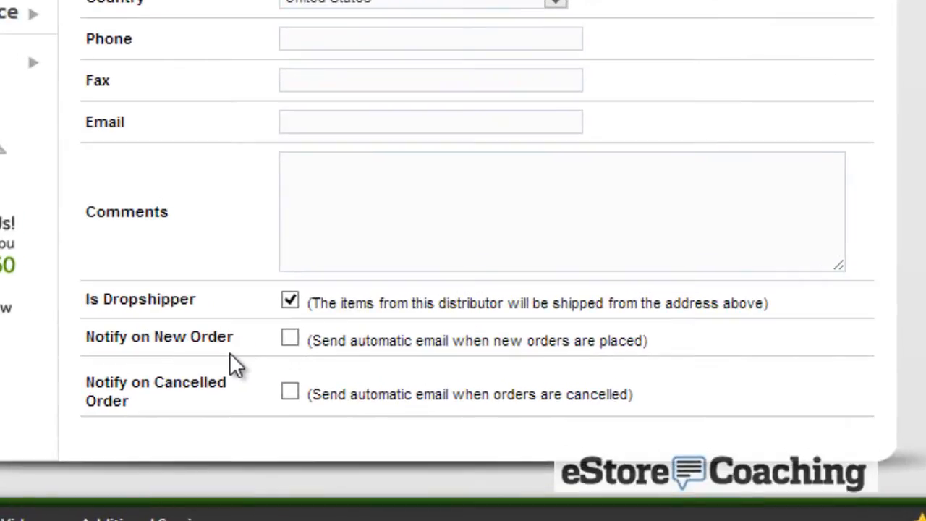
{"action": "left_click", "coordinate": [290, 338]}
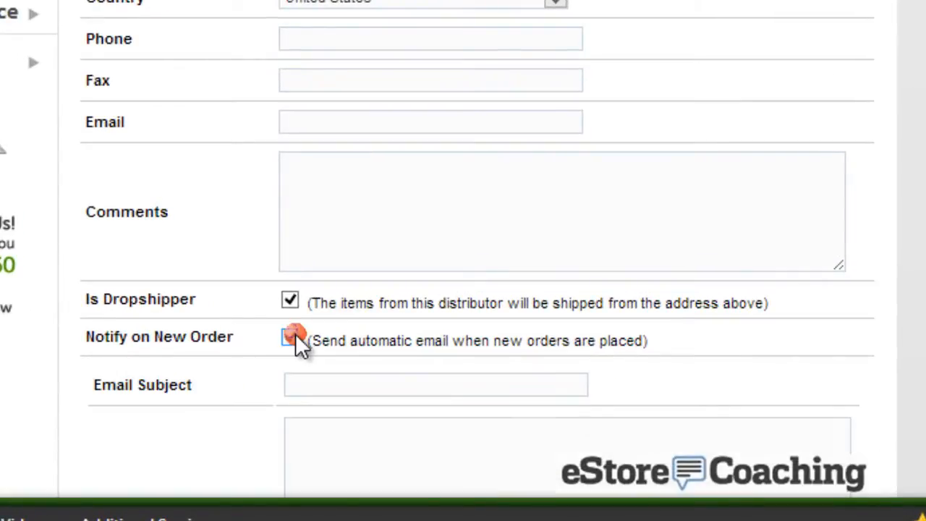
{"action": "left_click", "coordinate": [227, 358]}
{"action": "scroll", "coordinate": [226, 358], "scroll_direction": "down", "scroll_amount": 2}
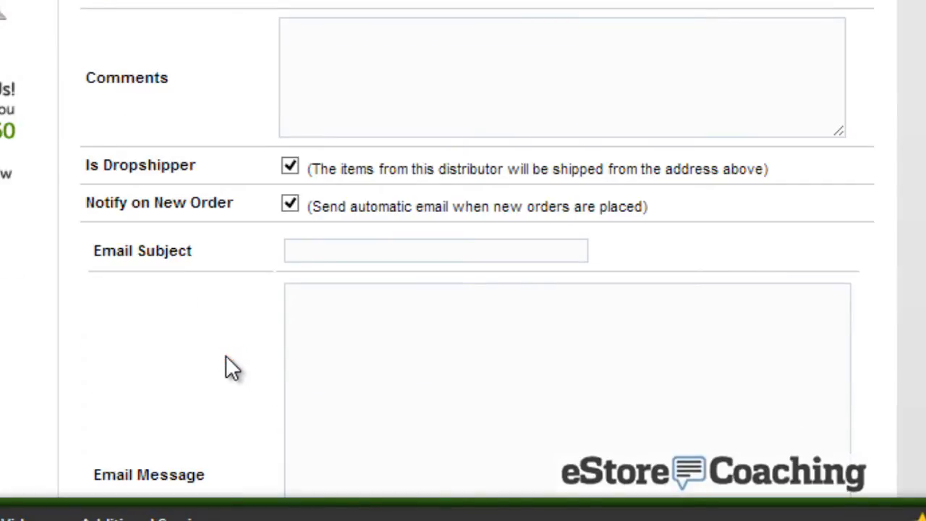
{"action": "scroll", "coordinate": [226, 356], "scroll_direction": "down", "scroll_amount": 4}
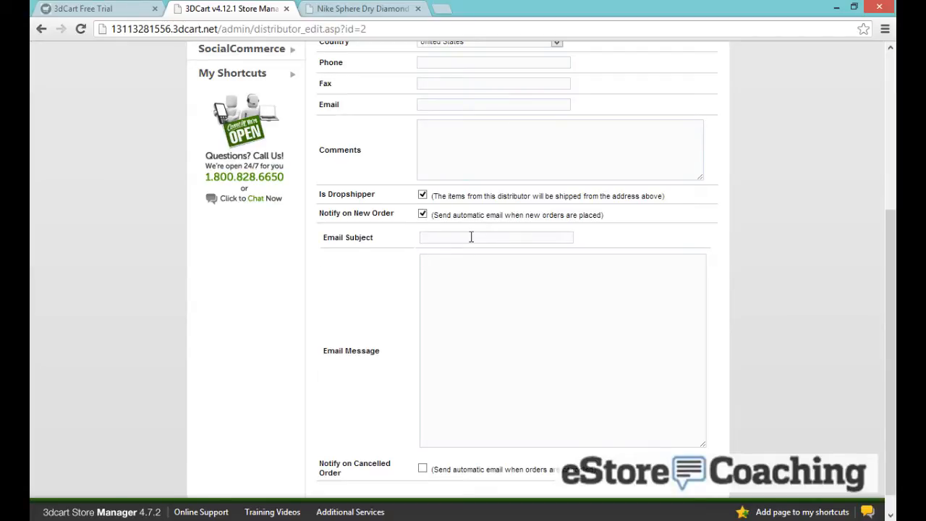
Fill in the distributor's e-mail address
{"action": "left_click", "coordinate": [458, 105]}
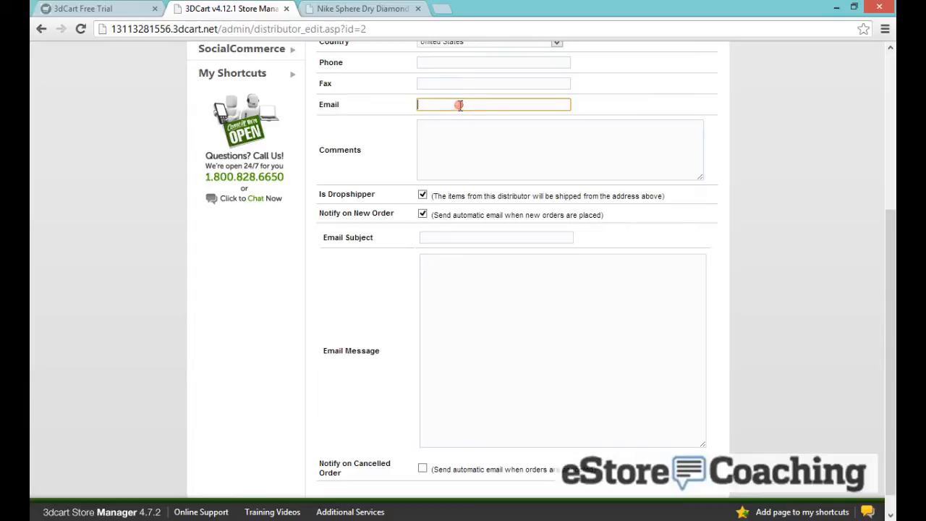
{"action": "scroll", "coordinate": [394, 332], "scroll_direction": "down", "scroll_amount": 1}
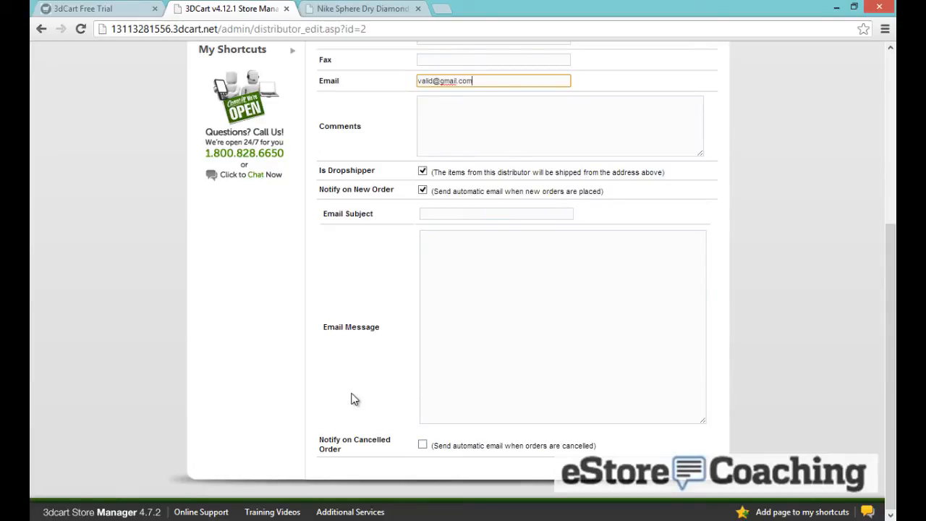
{"action": "scroll", "coordinate": [354, 399], "scroll_direction": "up", "scroll_amount": 4}
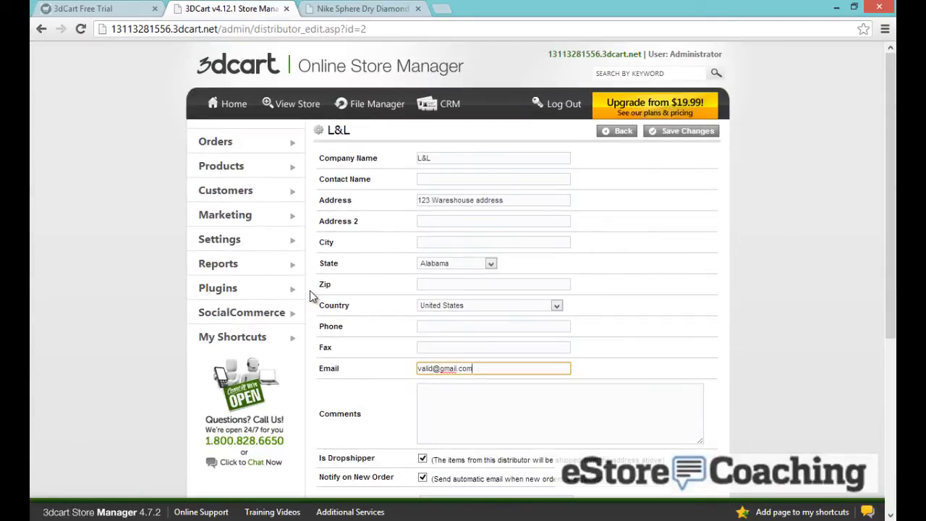
On Checkout Questions, add 'How did you find us?' with dropdown options 'Google, Yahoo'
{"action": "mouse_move", "coordinate": [296, 239]}
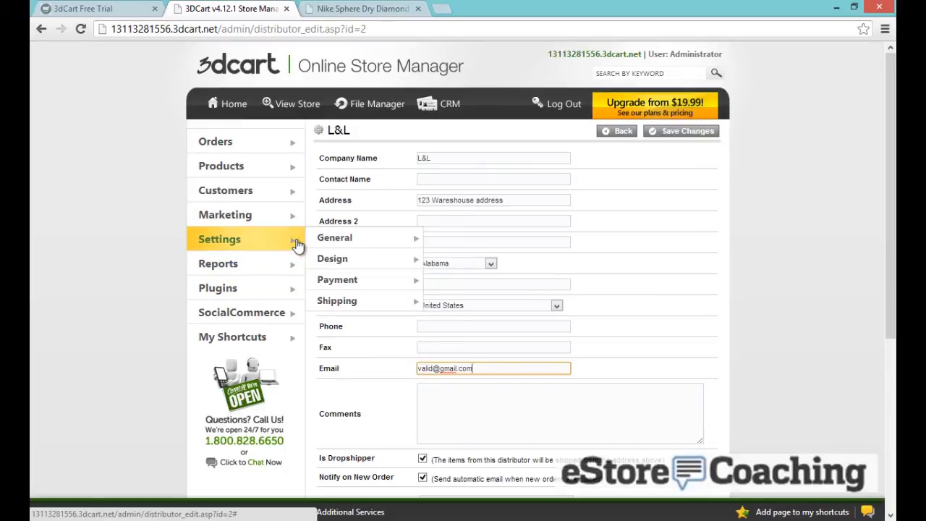
{"action": "mouse_move", "coordinate": [345, 245]}
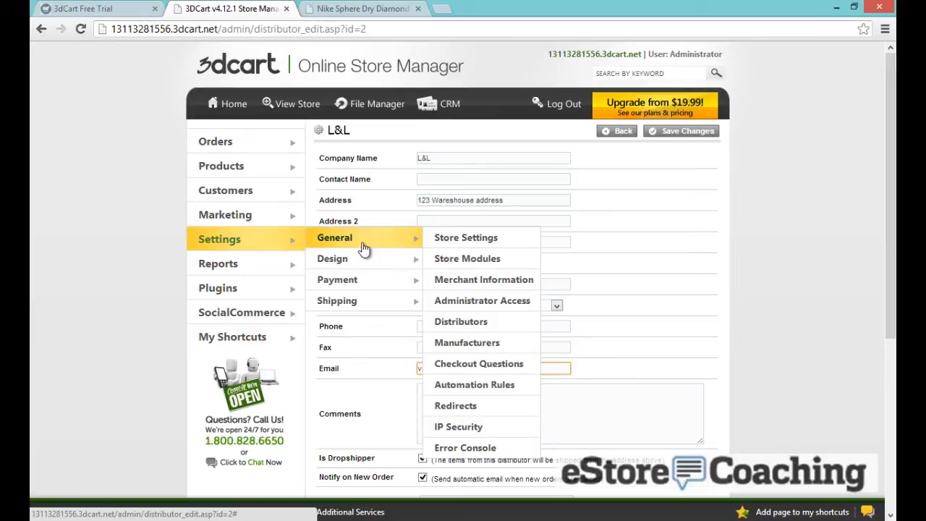
{"action": "left_click", "coordinate": [469, 368]}
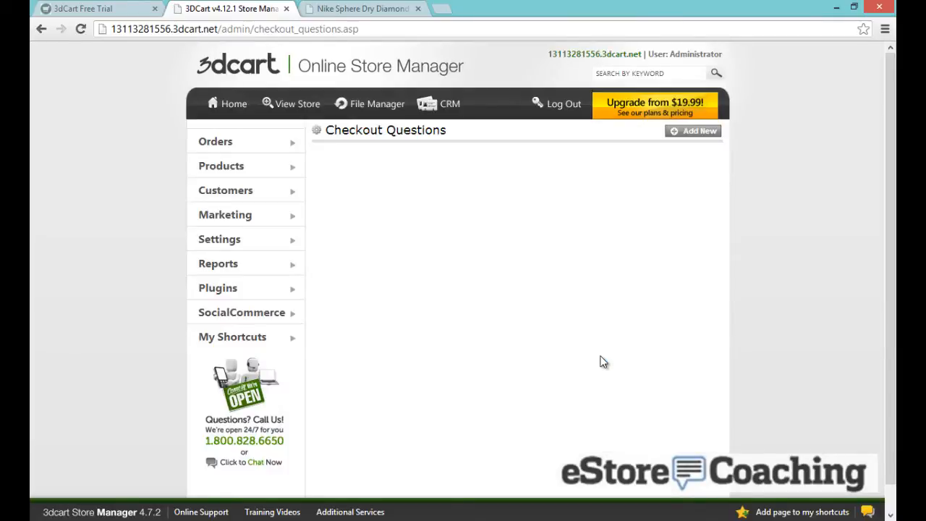
{"action": "left_click", "coordinate": [678, 138]}
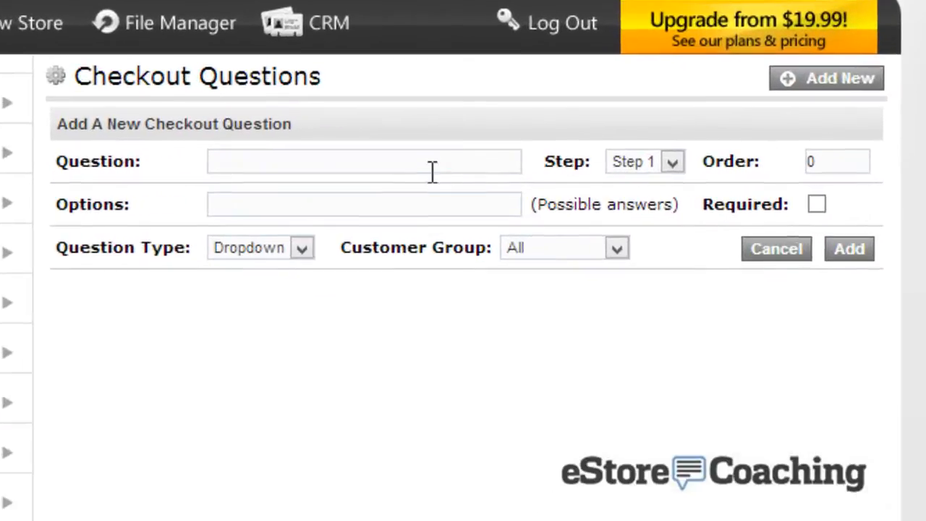
{"action": "left_click", "coordinate": [428, 163]}
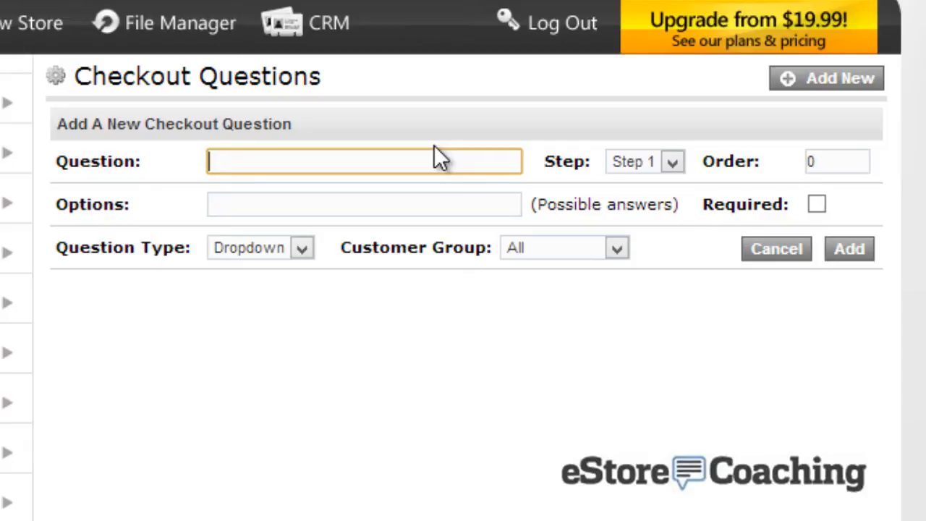
{"action": "type", "text": "How di"}
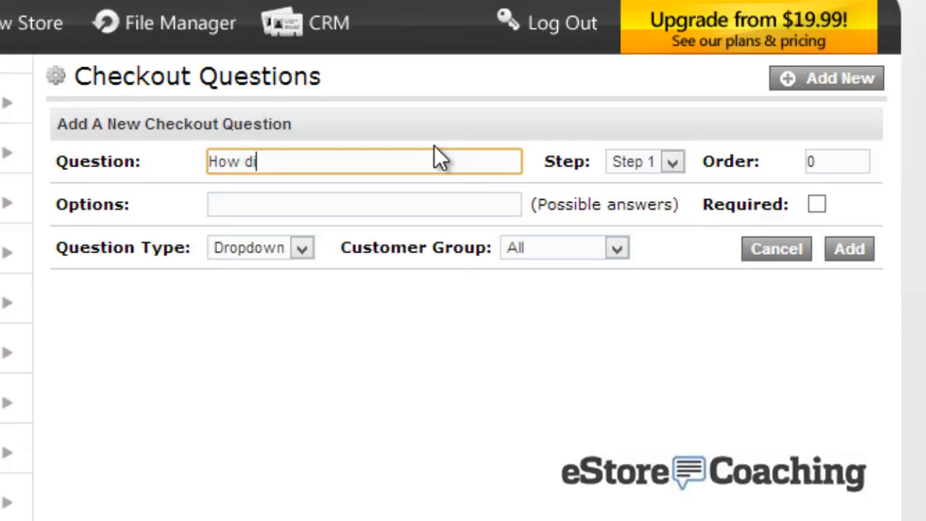
{"action": "type", "text": "d you find u"}
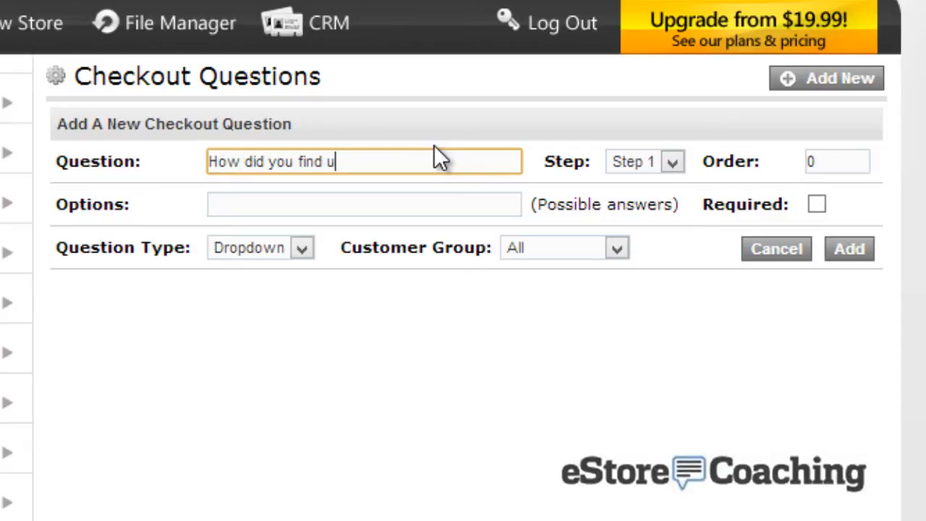
{"action": "type", "text": "s?"}
{"action": "left_click", "coordinate": [423, 203]}
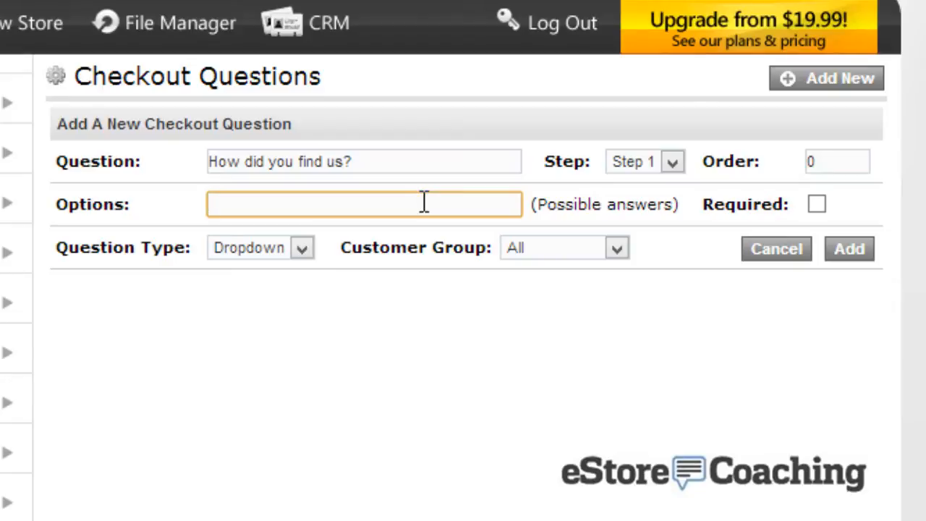
{"action": "type", "text": "Google, Yahoo"}
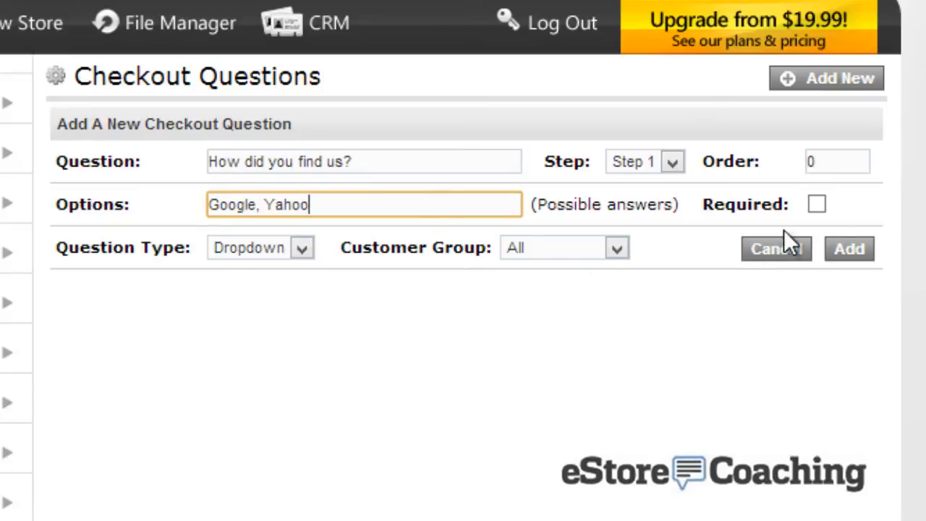
{"action": "left_click", "coordinate": [844, 249]}
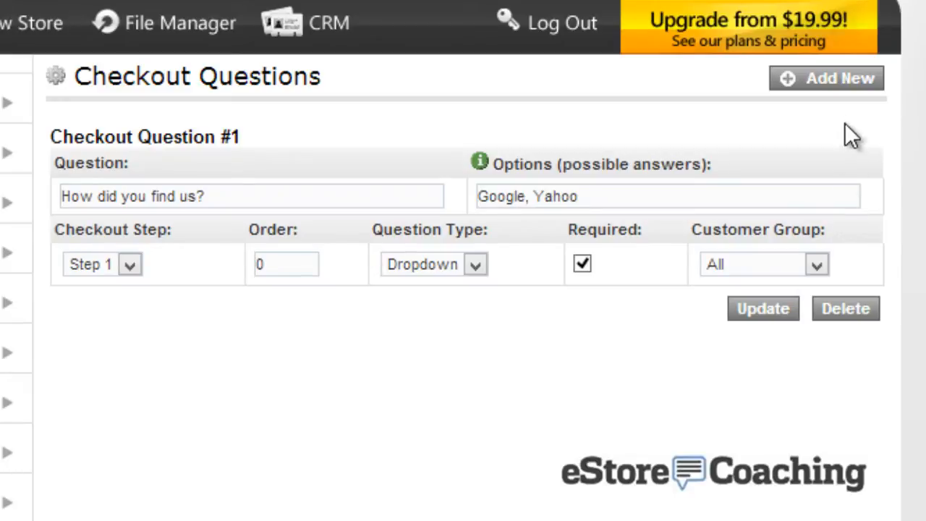
Add the question 'Do you require customization on your product?' with options 'Yes, No'
{"action": "left_click", "coordinate": [839, 80]}
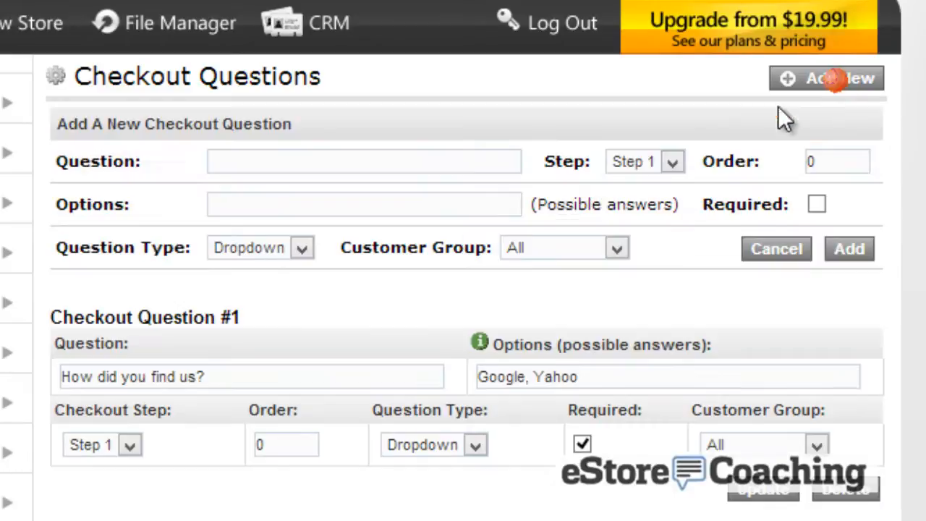
{"action": "left_click", "coordinate": [394, 152]}
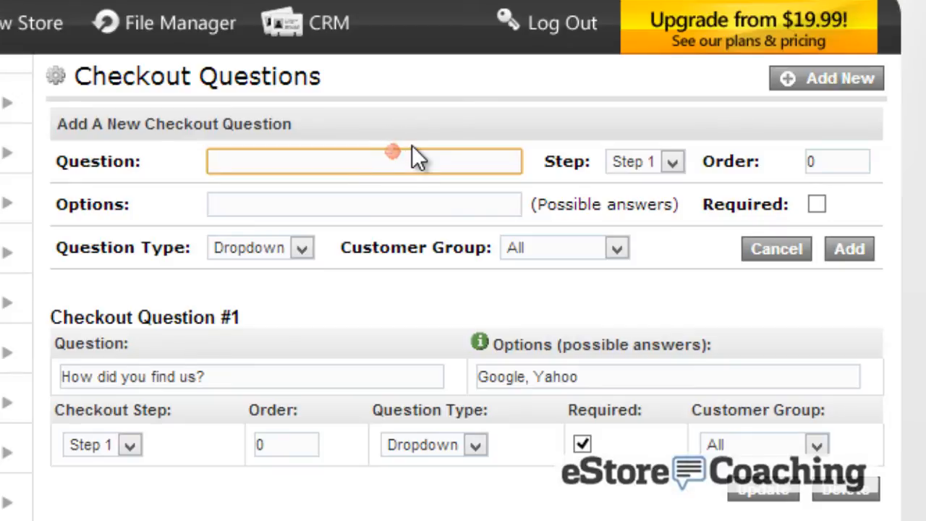
{"action": "type", "text": "Do you require"}
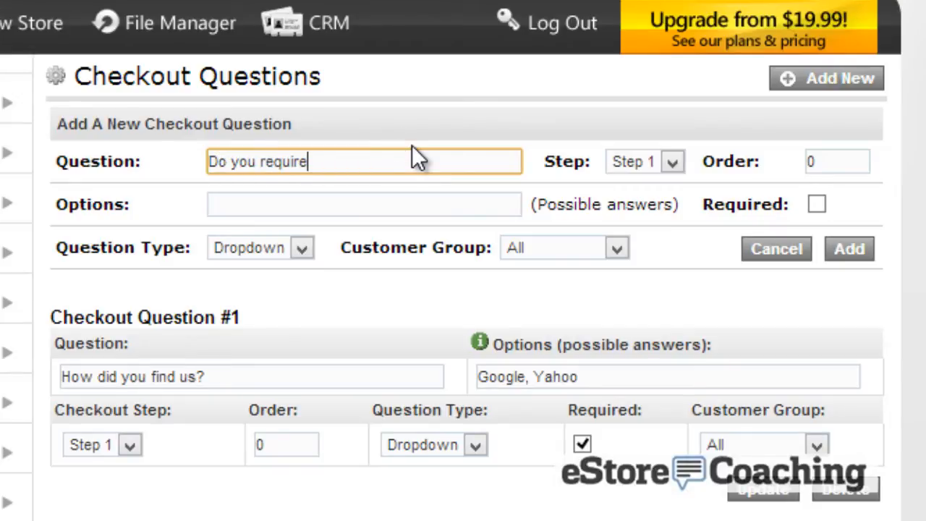
{"action": "type", "text": " customization o"}
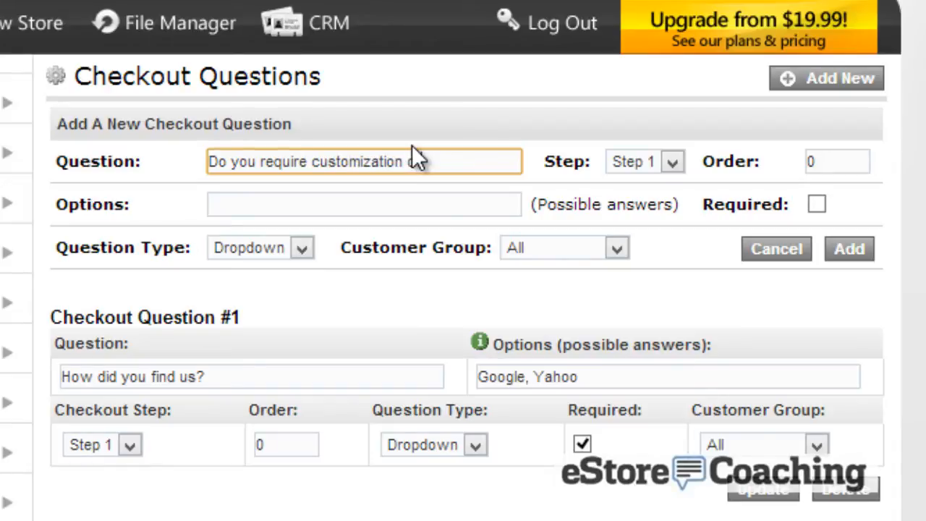
{"action": "type", "text": "n your product?"}
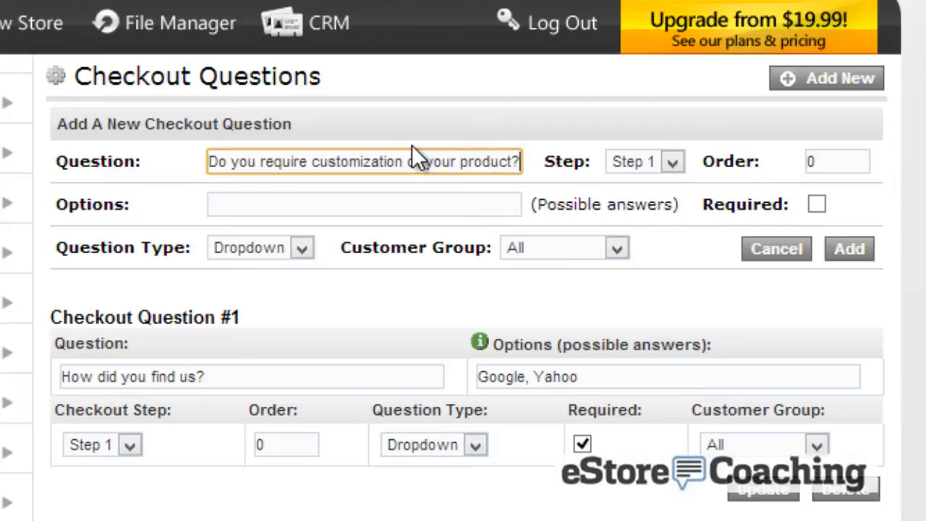
{"action": "left_click", "coordinate": [296, 202]}
{"action": "type", "text": "Yes, No"}
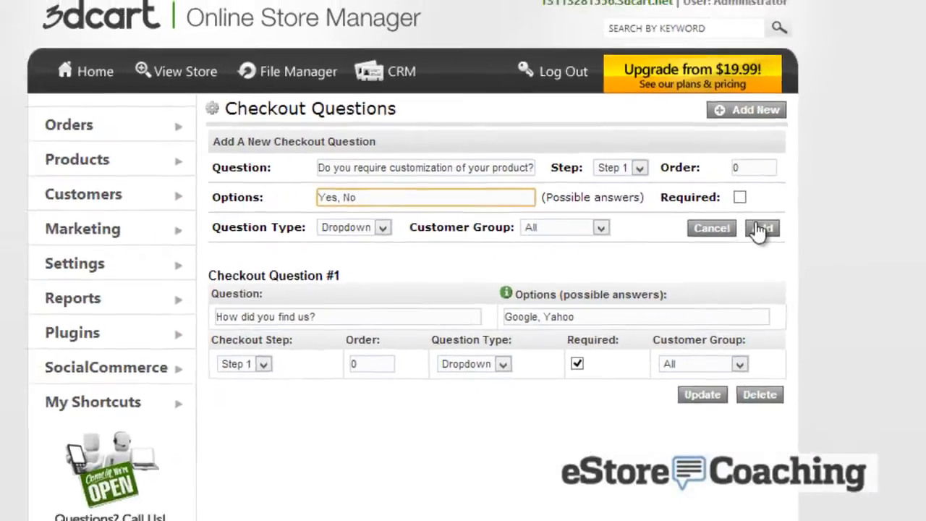
{"action": "left_click", "coordinate": [835, 245]}
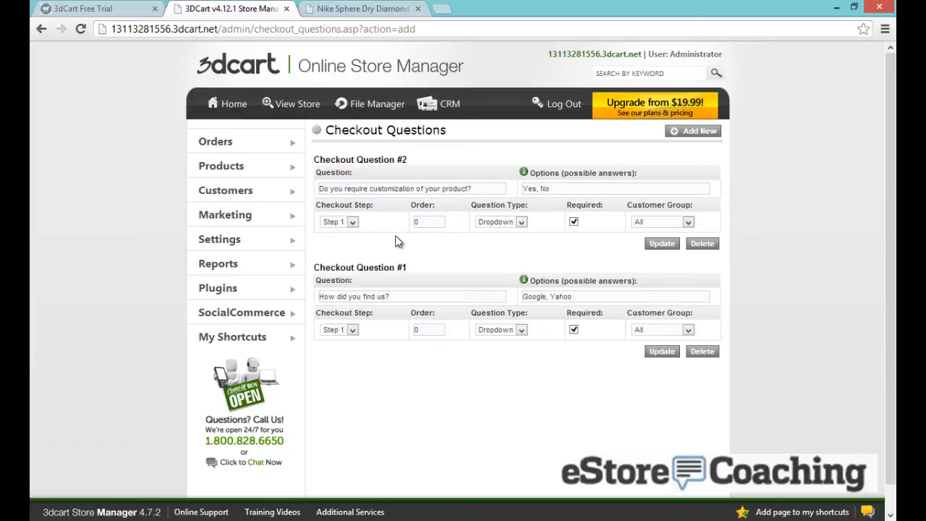
On the storefront, add 3 Light Blueberry size XL polos to the cart
{"action": "left_click", "coordinate": [357, 9]}
{"action": "scroll", "coordinate": [498, 253], "scroll_direction": "down", "scroll_amount": 3}
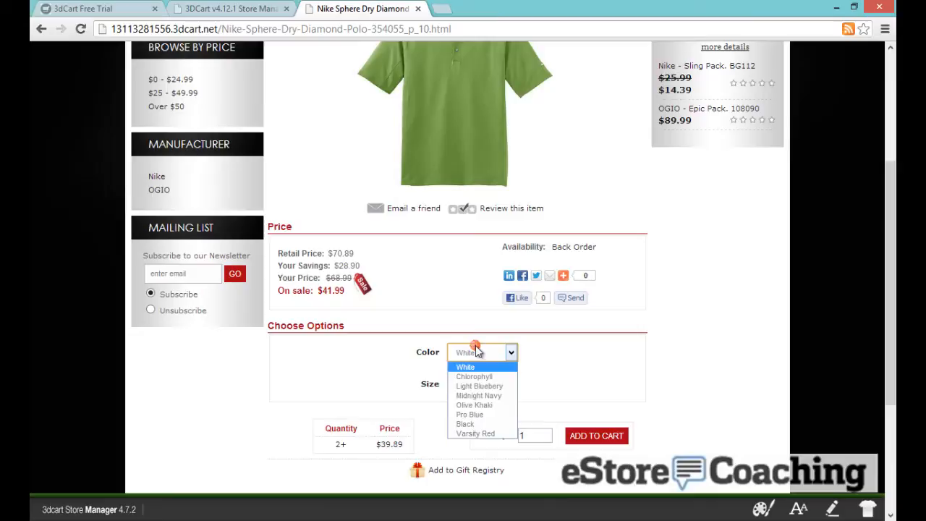
{"action": "left_click", "coordinate": [479, 386]}
{"action": "left_click", "coordinate": [476, 385]}
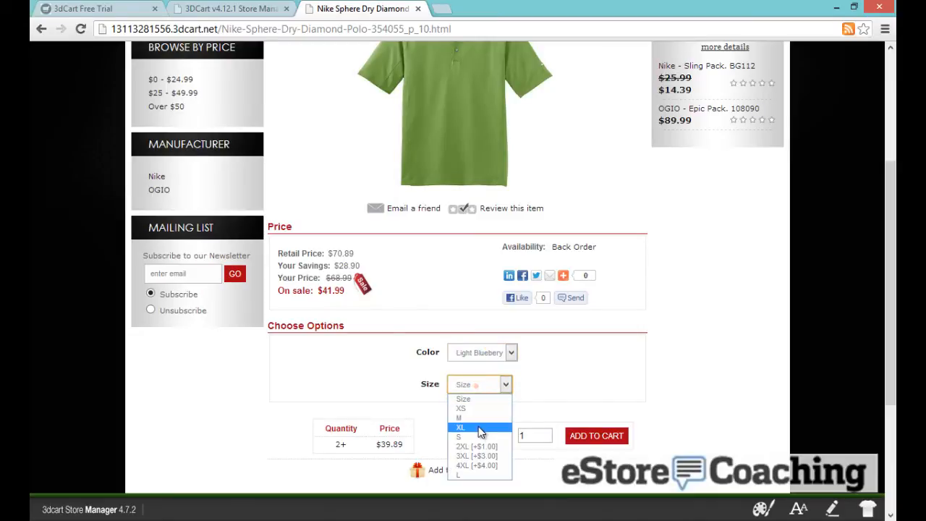
{"action": "left_click", "coordinate": [480, 429]}
{"action": "double_click", "coordinate": [522, 435]}
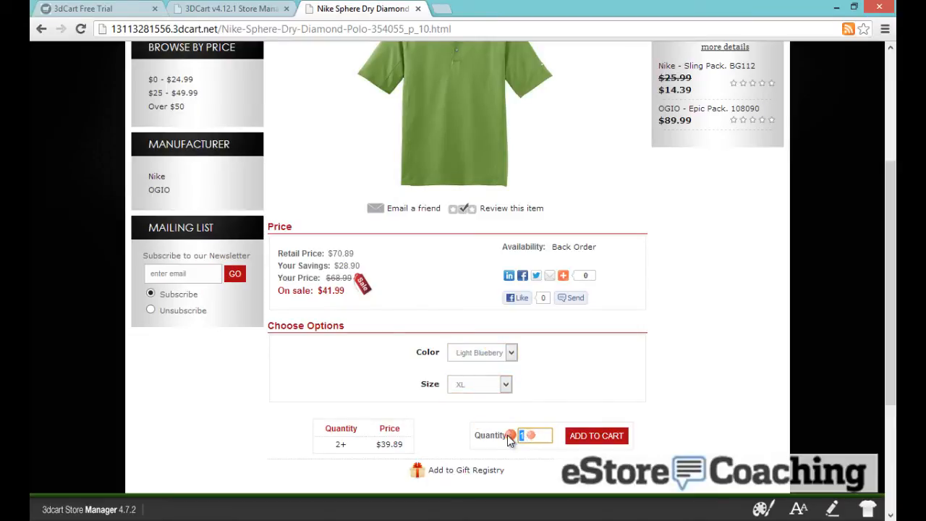
{"action": "type", "text": "3"}
{"action": "left_click", "coordinate": [588, 435]}
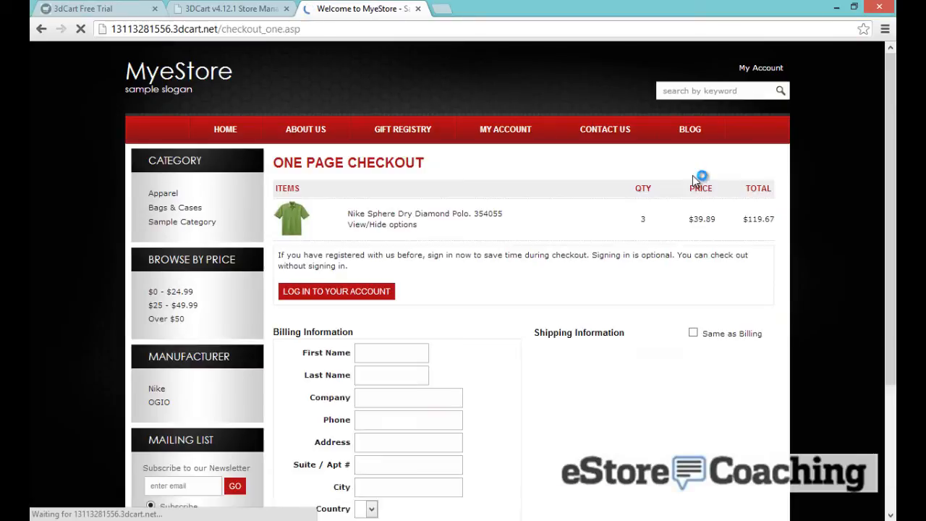
On checkout, check the Google/Yahoo and Yes/No answers of both additional questions
{"action": "scroll", "coordinate": [572, 282], "scroll_direction": "down", "scroll_amount": 5}
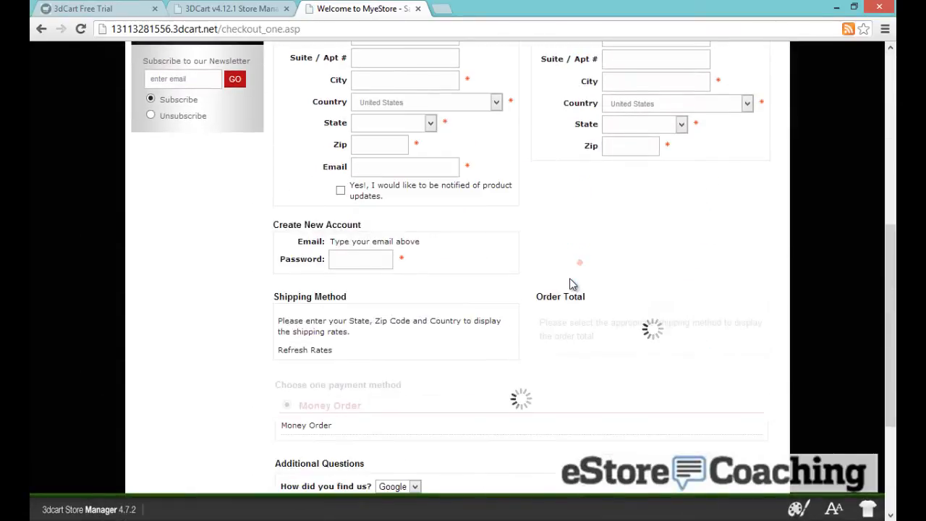
{"action": "scroll", "coordinate": [576, 275], "scroll_direction": "down", "scroll_amount": 2}
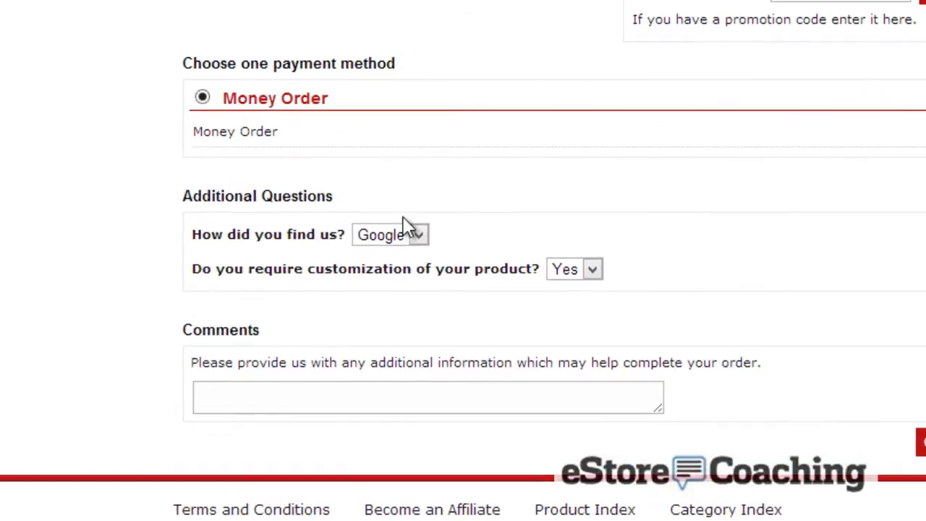
{"action": "left_click", "coordinate": [420, 235]}
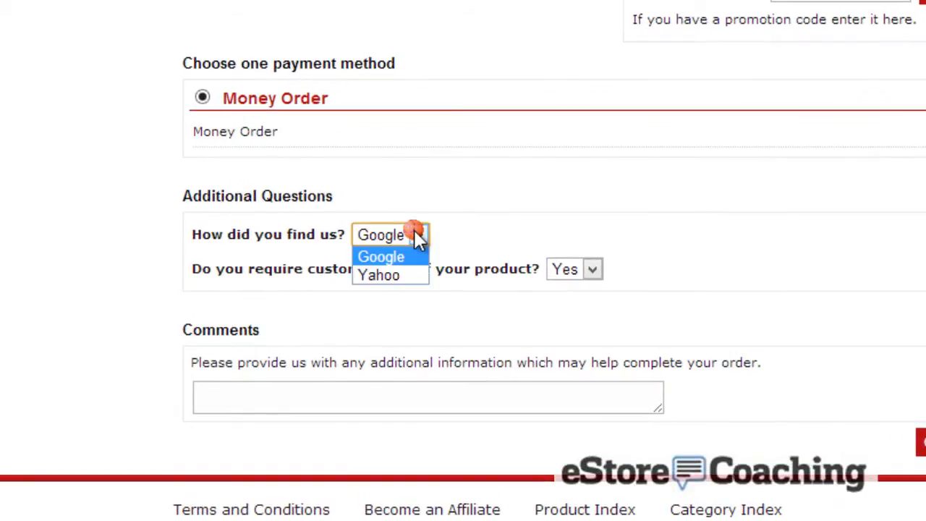
{"action": "left_click", "coordinate": [474, 230]}
{"action": "left_click", "coordinate": [574, 269]}
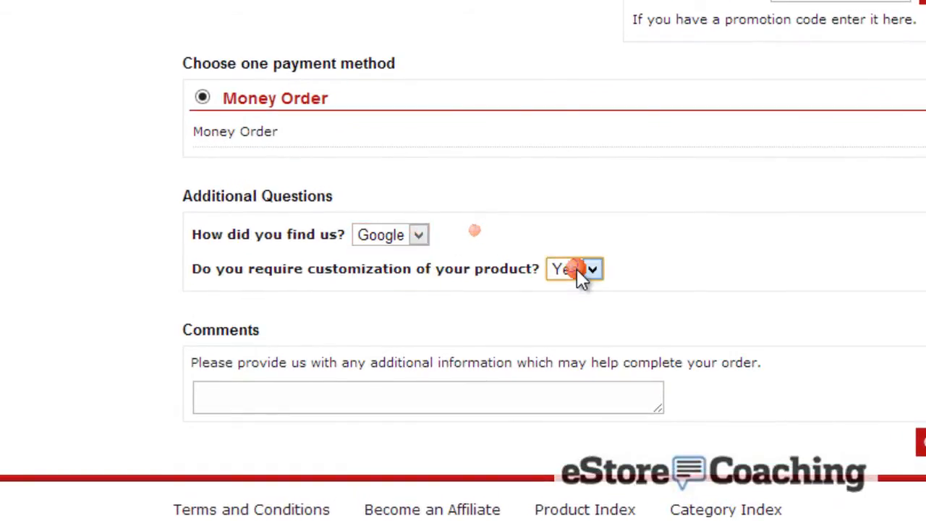
{"action": "left_click", "coordinate": [647, 253]}
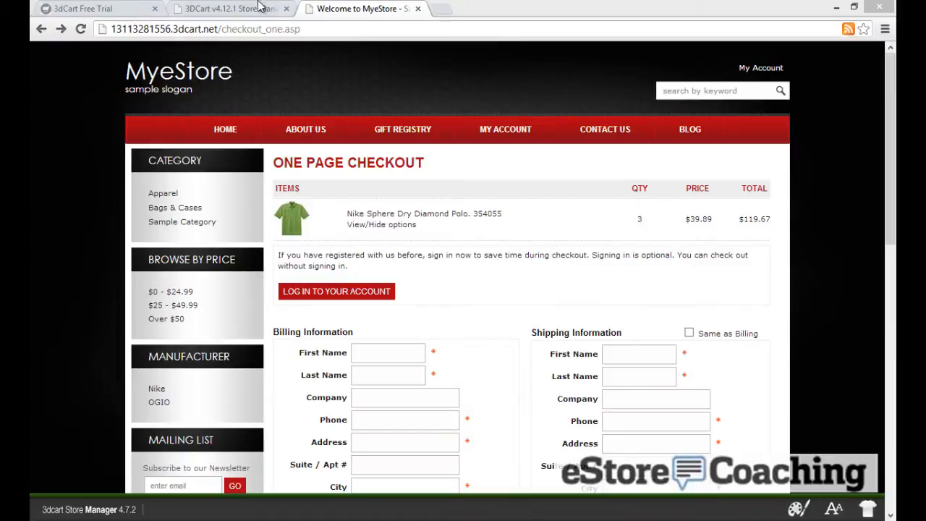
Start Settings > Payment > Online Methods setup, continuing with 'Accept credit cards + PayPal'
{"action": "left_click", "coordinate": [243, 7]}
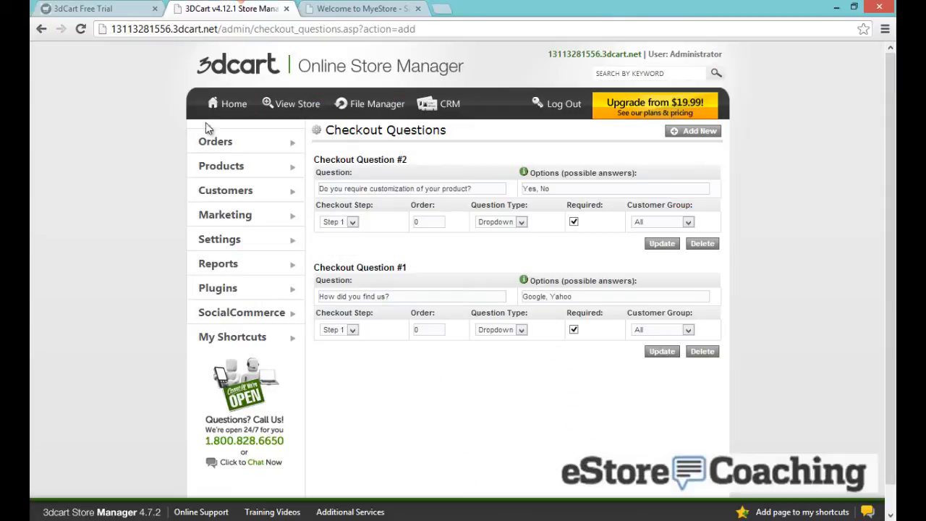
{"action": "mouse_move", "coordinate": [233, 240]}
{"action": "mouse_move", "coordinate": [332, 244]}
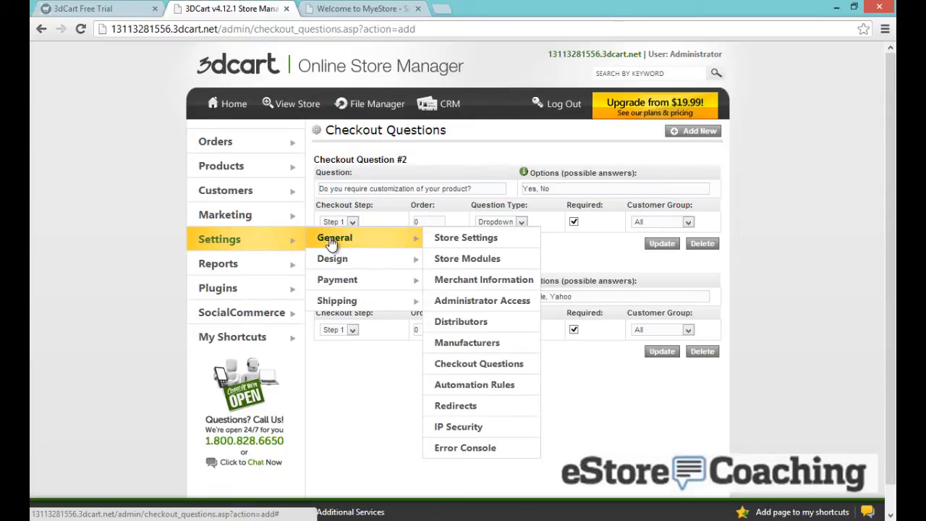
{"action": "mouse_move", "coordinate": [352, 281]}
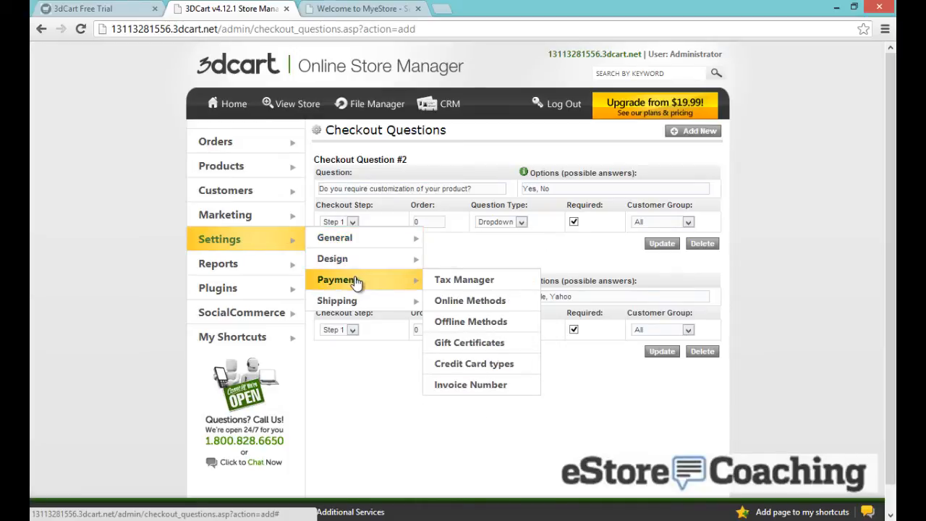
{"action": "left_click", "coordinate": [457, 310]}
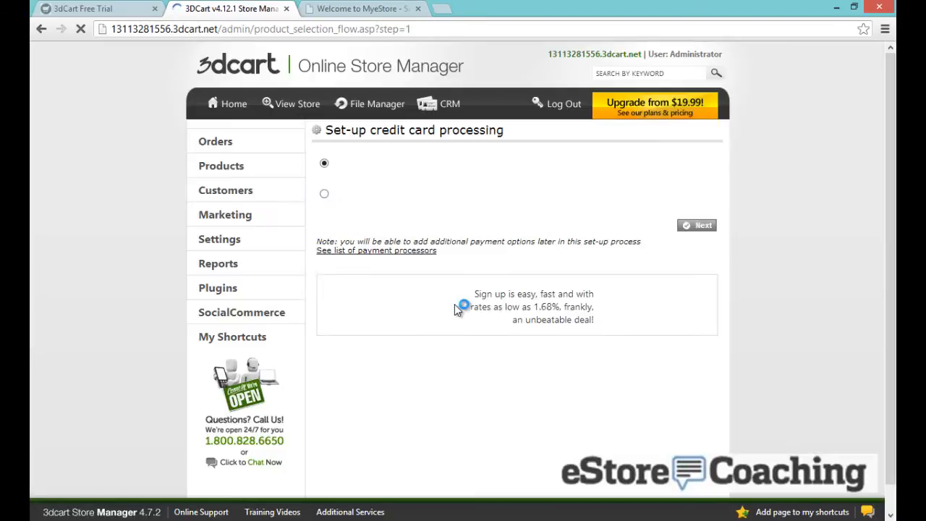
{"action": "scroll", "coordinate": [457, 310], "scroll_direction": "down", "scroll_amount": 2}
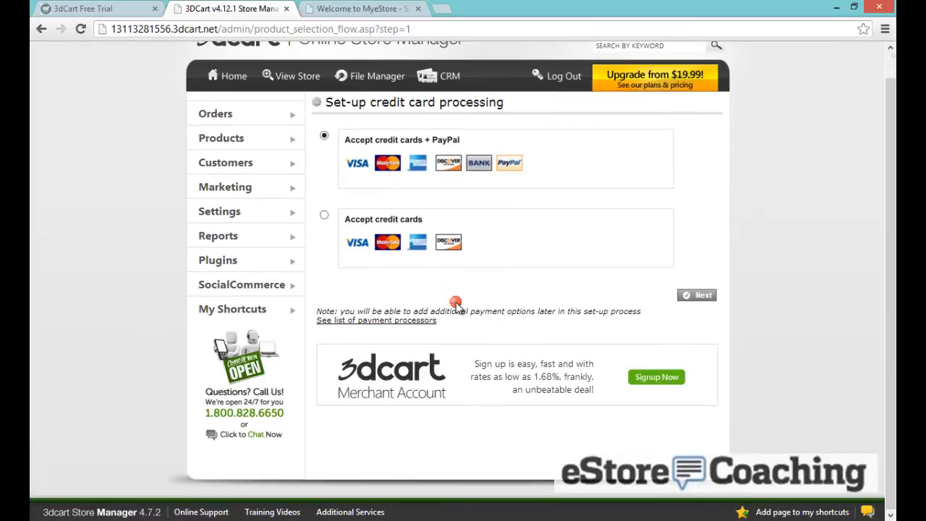
{"action": "left_click", "coordinate": [700, 295]}
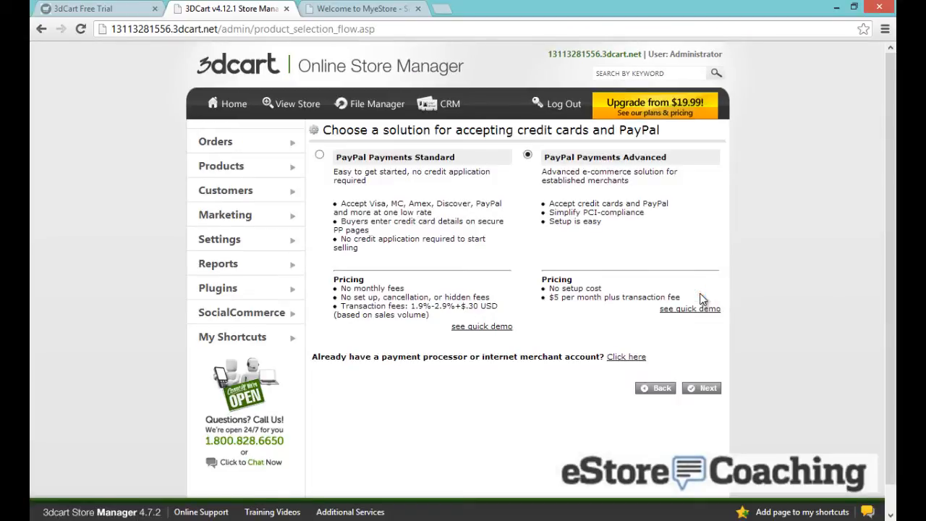
Add PayPal Payments Advanced, tick Active, and review the merchant login and password fields without saving
{"action": "left_click", "coordinate": [701, 389]}
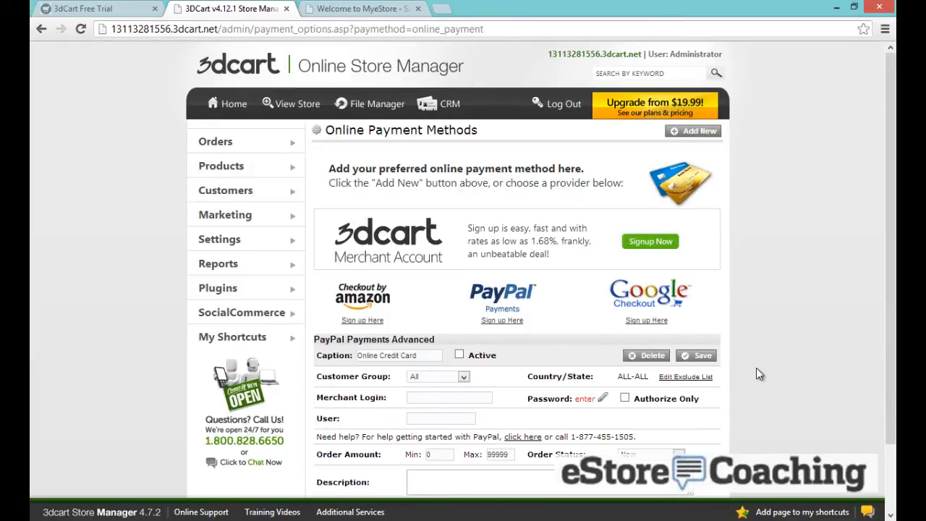
{"action": "scroll", "coordinate": [757, 373], "scroll_direction": "down", "scroll_amount": 1}
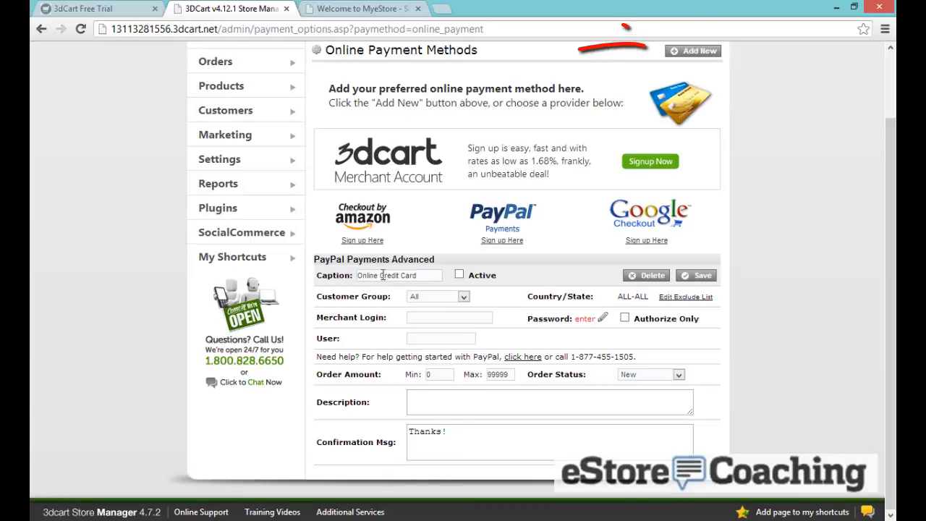
{"action": "left_click", "coordinate": [460, 275]}
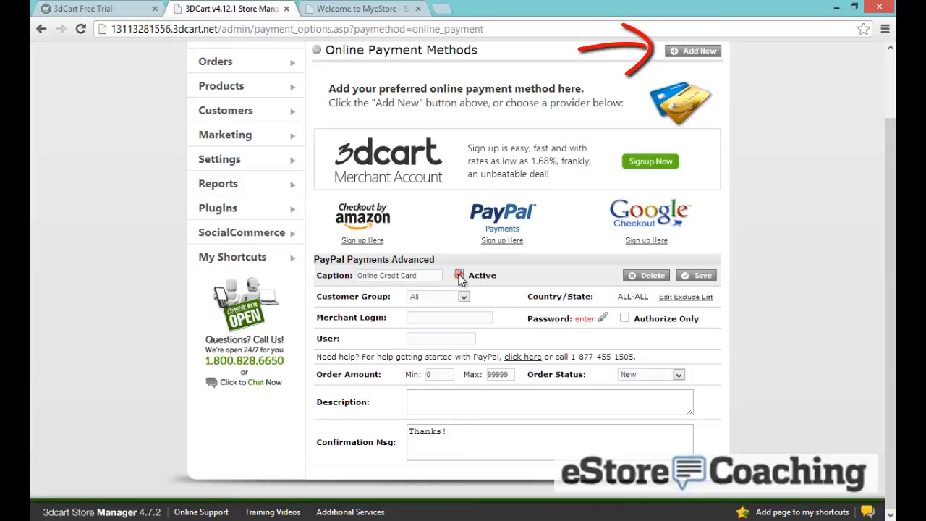
{"action": "left_click", "coordinate": [453, 314]}
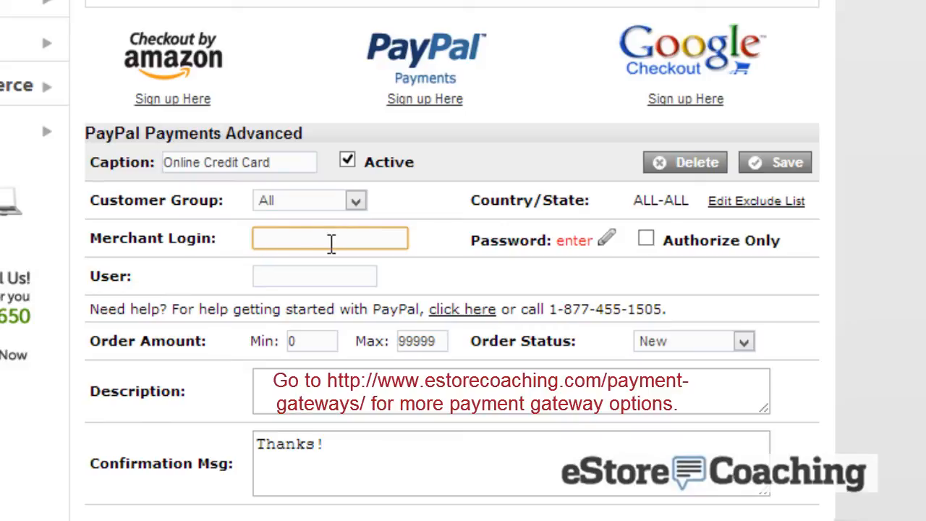
{"action": "left_click", "coordinate": [606, 241]}
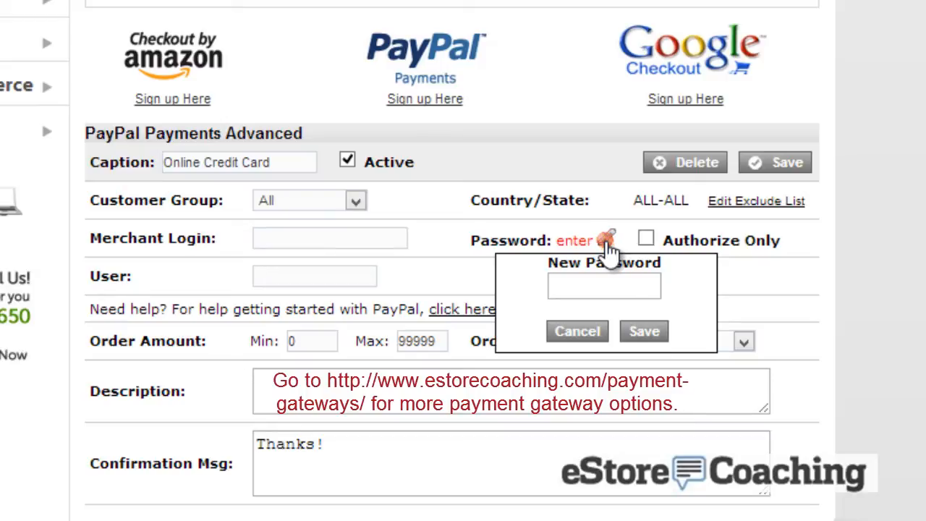
{"action": "left_click", "coordinate": [582, 330]}
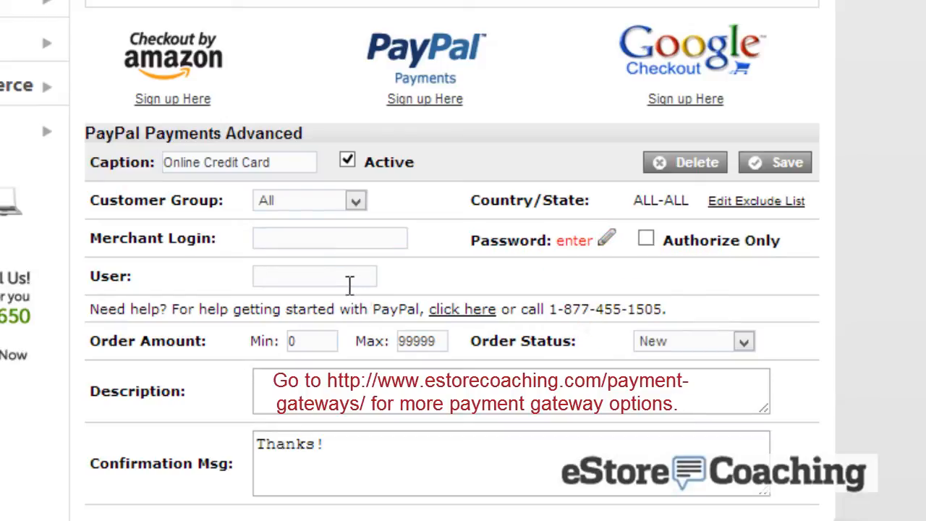
Untick Active so the 'Online Credit Card' PayPal Payments Advanced method stays inactive
{"action": "left_click", "coordinate": [240, 353]}
{"action": "left_click", "coordinate": [347, 163]}
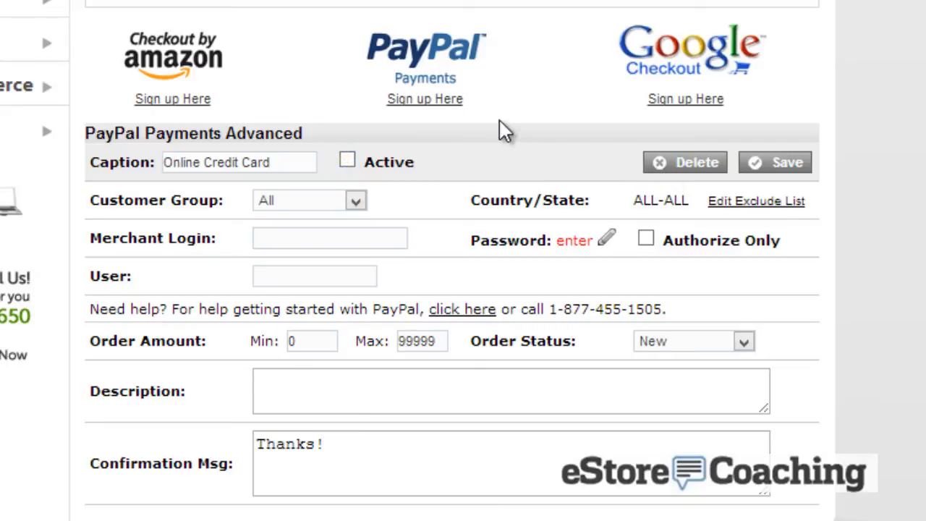
{"action": "scroll", "coordinate": [500, 121], "scroll_direction": "up", "scroll_amount": 1}
{"action": "left_click", "coordinate": [500, 120]}
{"action": "mouse_move", "coordinate": [21, 73]}
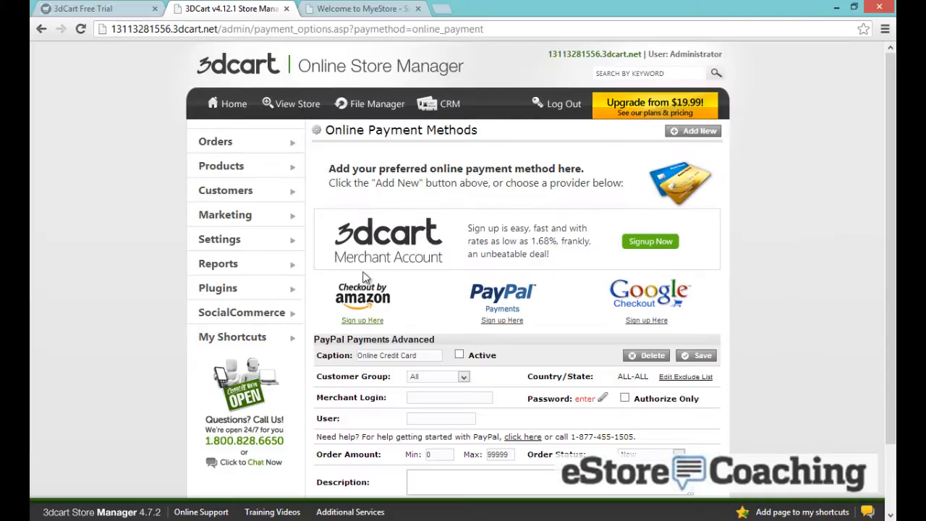
{"action": "mouse_move", "coordinate": [22, 83]}
{"action": "mouse_move", "coordinate": [364, 302]}
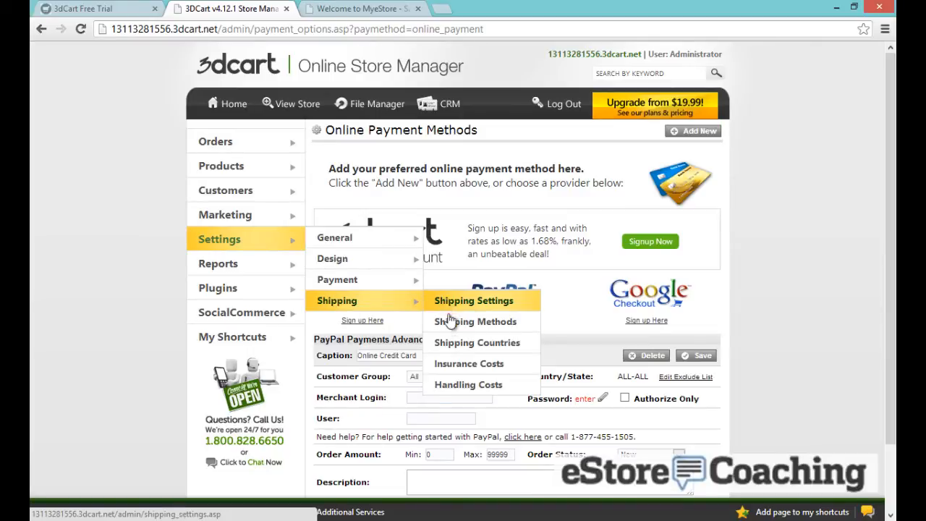
Add a new shipping method for United States using FEDEX - 1Day Freight®
{"action": "left_click", "coordinate": [447, 322]}
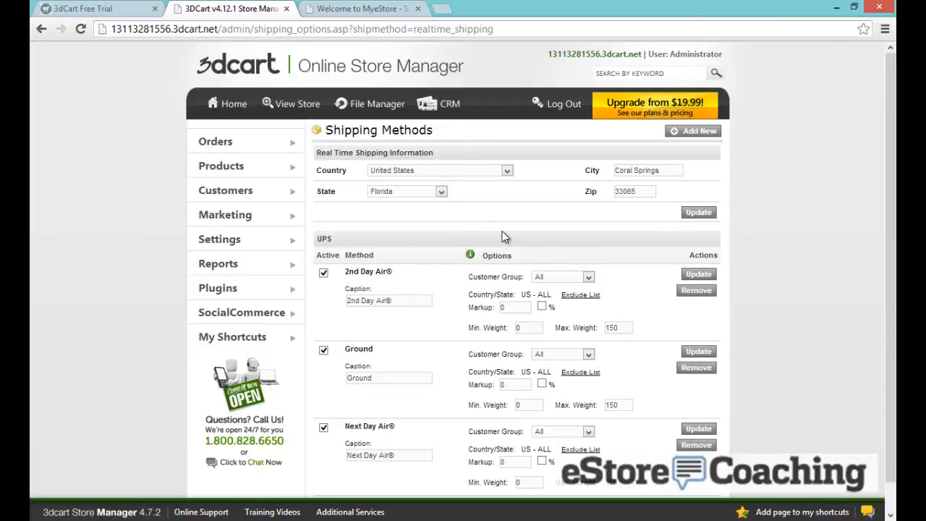
{"action": "scroll", "coordinate": [502, 231], "scroll_direction": "down", "scroll_amount": 1}
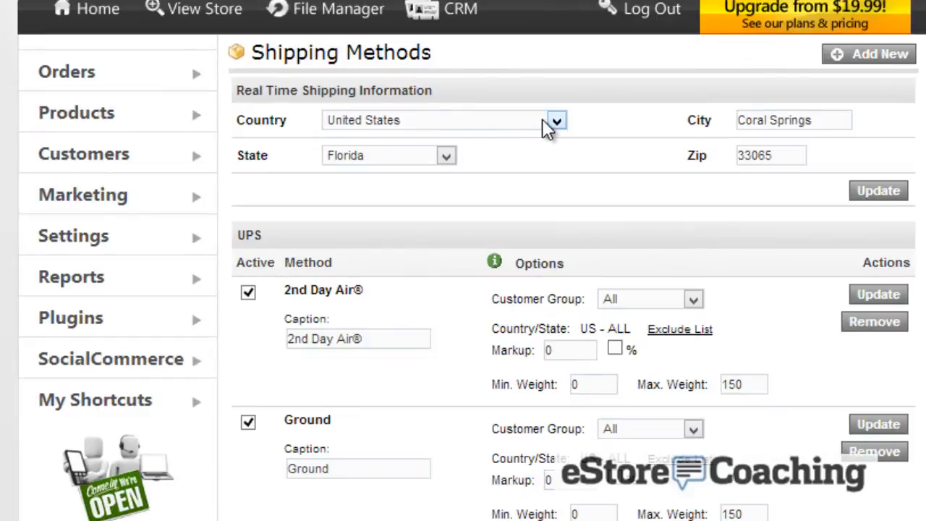
{"action": "left_click", "coordinate": [839, 63]}
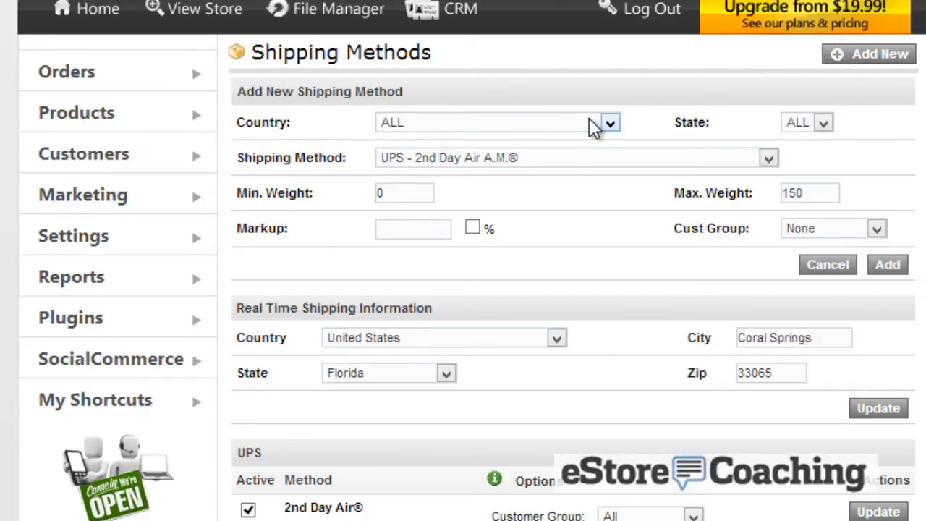
{"action": "left_click", "coordinate": [590, 128]}
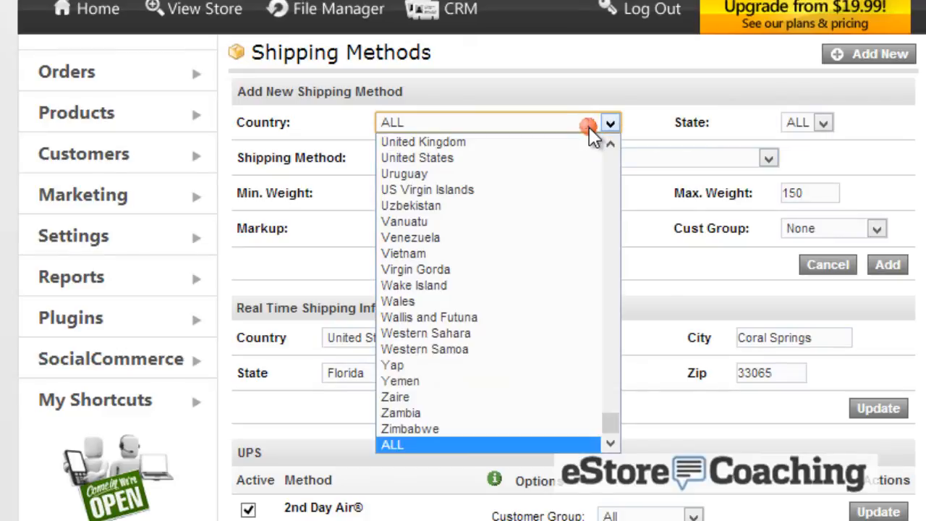
{"action": "left_click", "coordinate": [480, 158]}
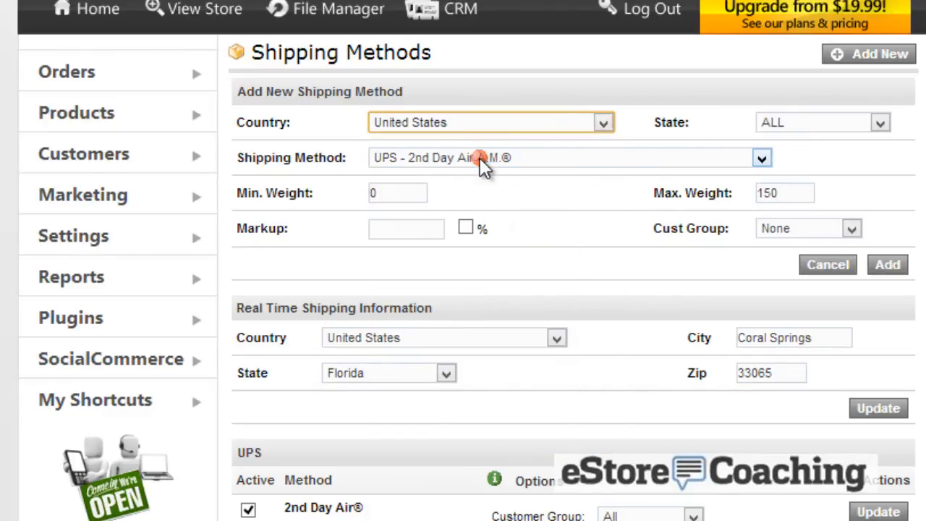
{"action": "left_click", "coordinate": [561, 157]}
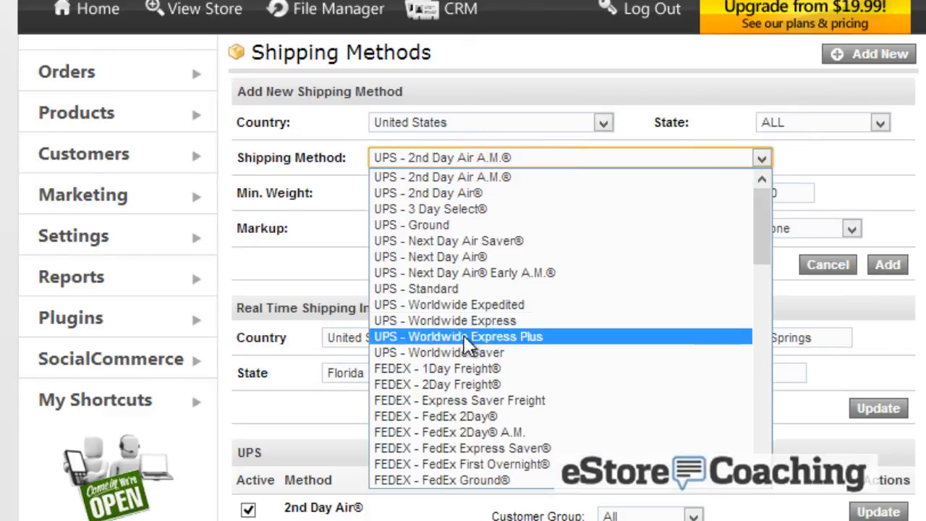
{"action": "left_click", "coordinate": [470, 369]}
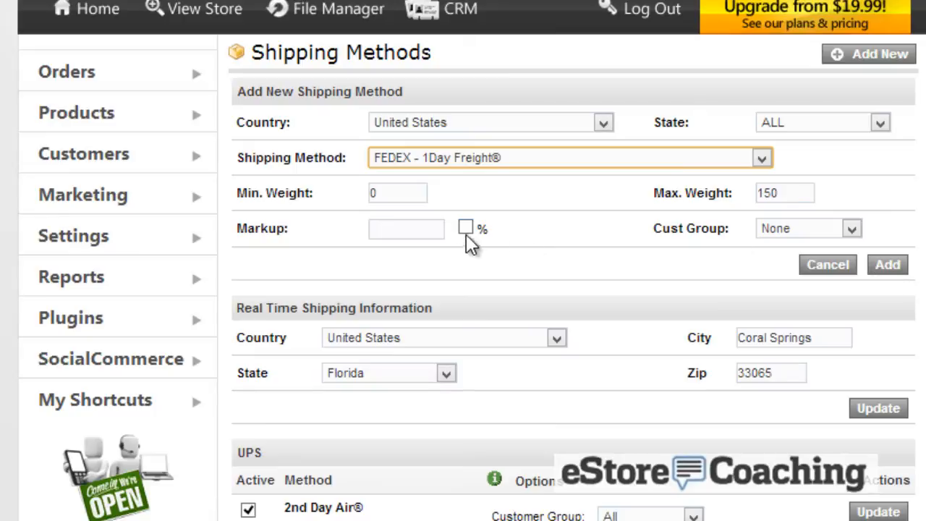
Give the method a 10% markup and restrict it to the Phone Orders group
{"action": "left_click", "coordinate": [402, 227]}
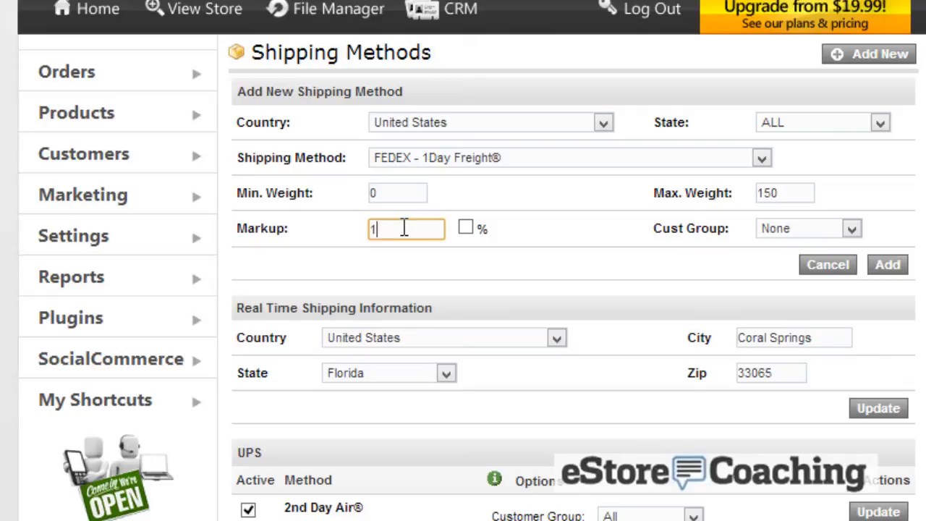
{"action": "type", "text": "10"}
{"action": "left_click", "coordinate": [464, 229]}
{"action": "left_click", "coordinate": [787, 231]}
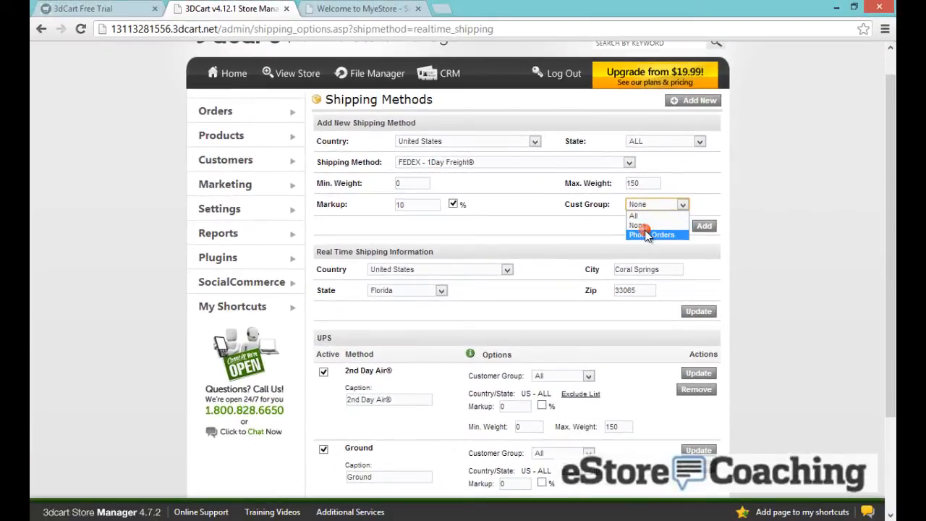
{"action": "left_click", "coordinate": [646, 235]}
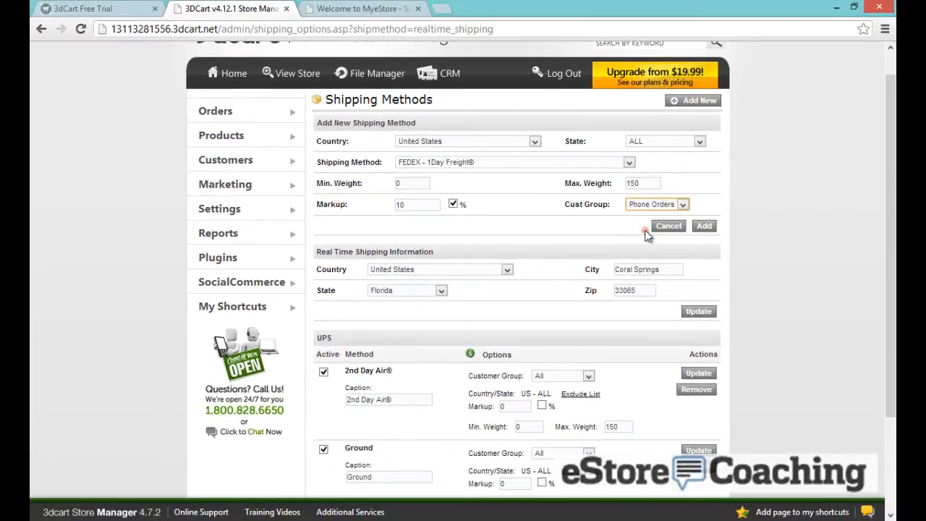
Add the FedEx shipping method and expand the FedEx credential fields in Shipping Settings
{"action": "left_click", "coordinate": [702, 227]}
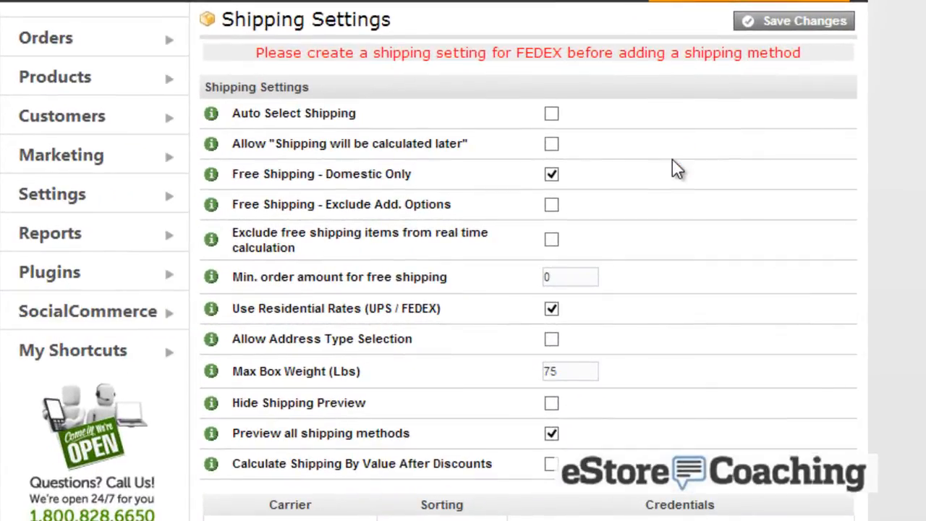
{"action": "scroll", "coordinate": [587, 72], "scroll_direction": "down", "scroll_amount": 2}
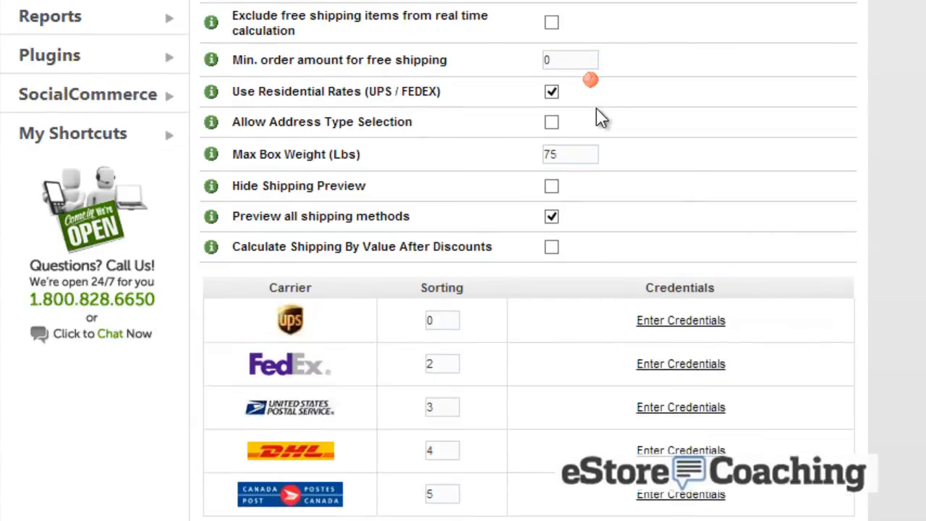
{"action": "scroll", "coordinate": [582, 220], "scroll_direction": "up", "scroll_amount": 2}
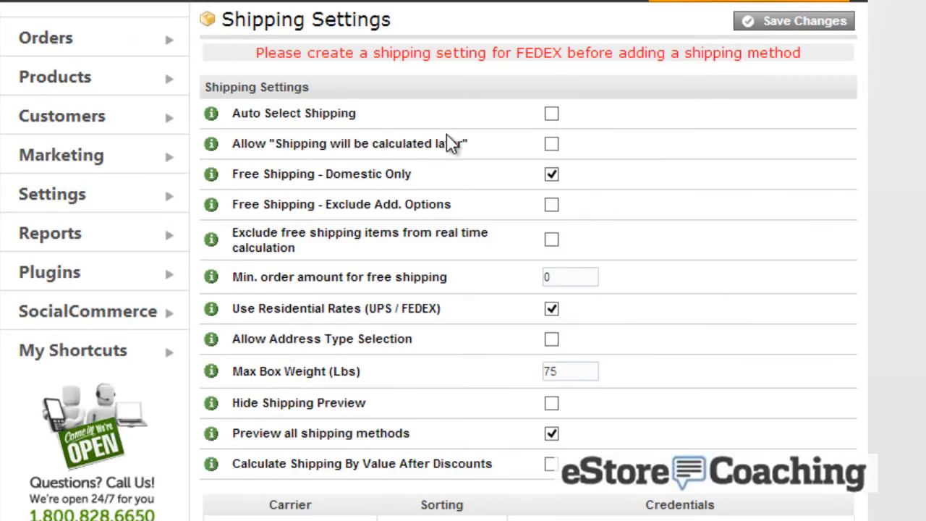
{"action": "scroll", "coordinate": [569, 116], "scroll_direction": "down", "scroll_amount": 2}
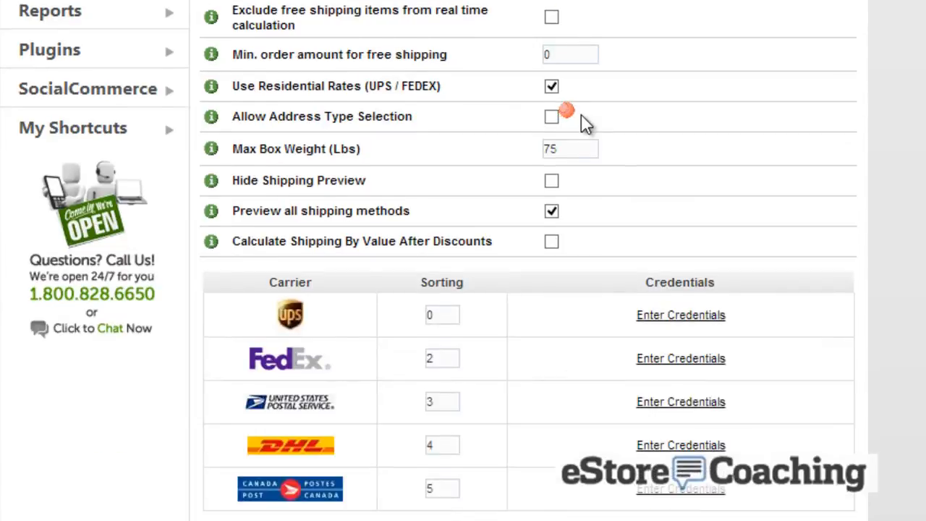
{"action": "left_click", "coordinate": [678, 364]}
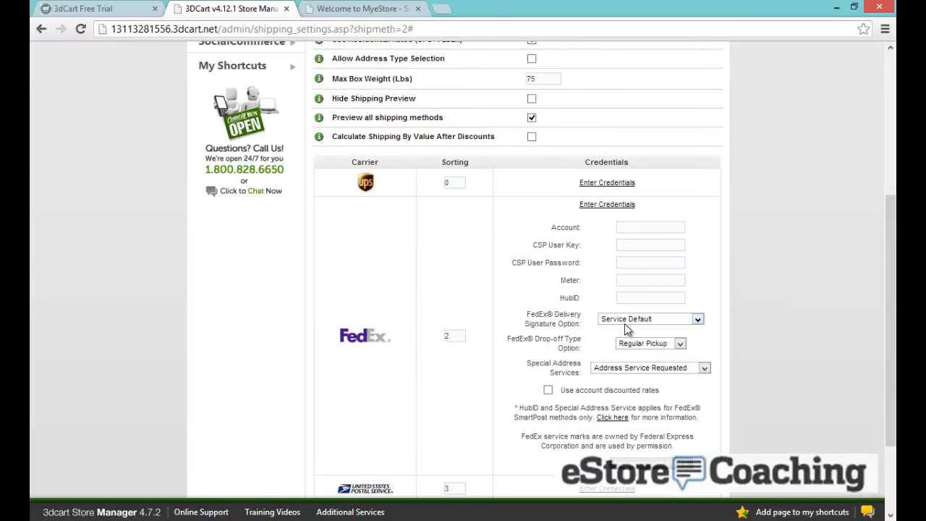
{"action": "scroll", "coordinate": [597, 254], "scroll_direction": "up", "scroll_amount": 4}
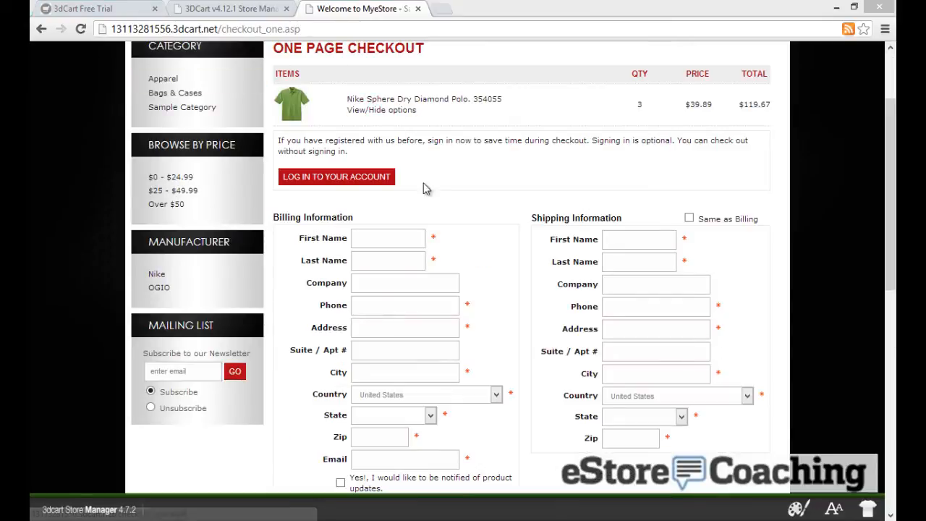
Enter the test customer's billing name, phone number, street address and city
{"action": "left_click", "coordinate": [382, 239]}
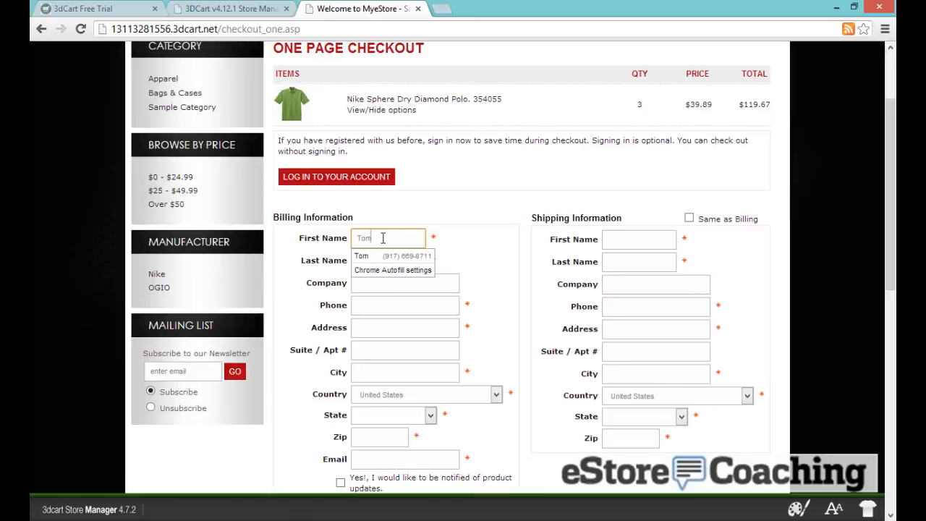
{"action": "key", "text": "Tab"}
{"action": "key", "text": "Tab"}
{"action": "key", "text": "Tab"}
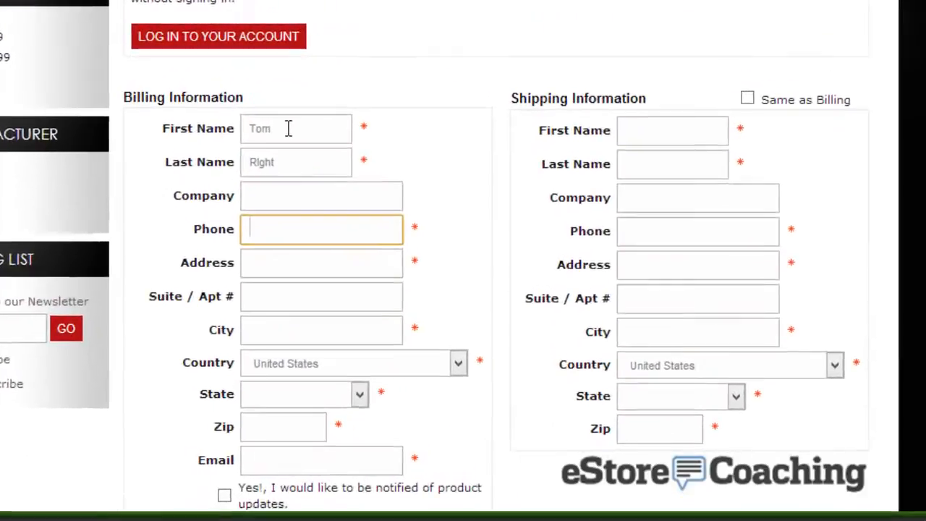
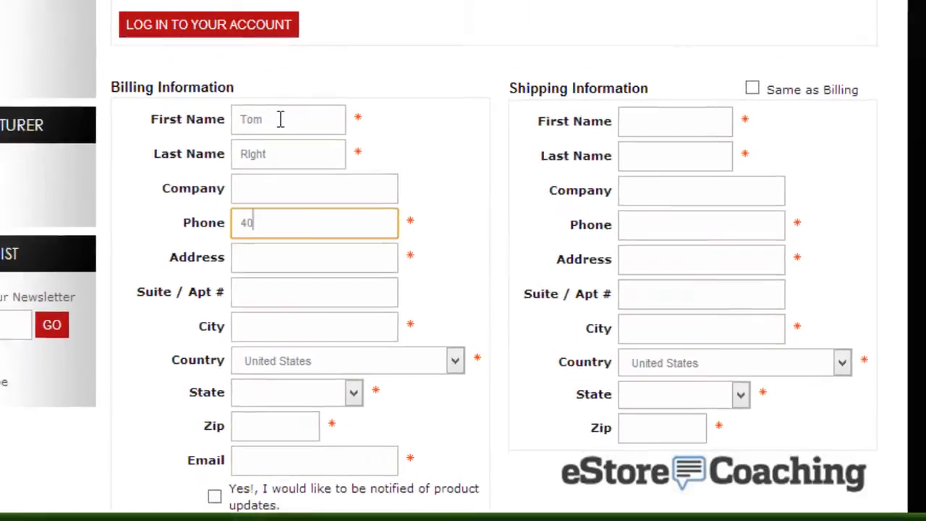
{"action": "key", "text": "Tab"}
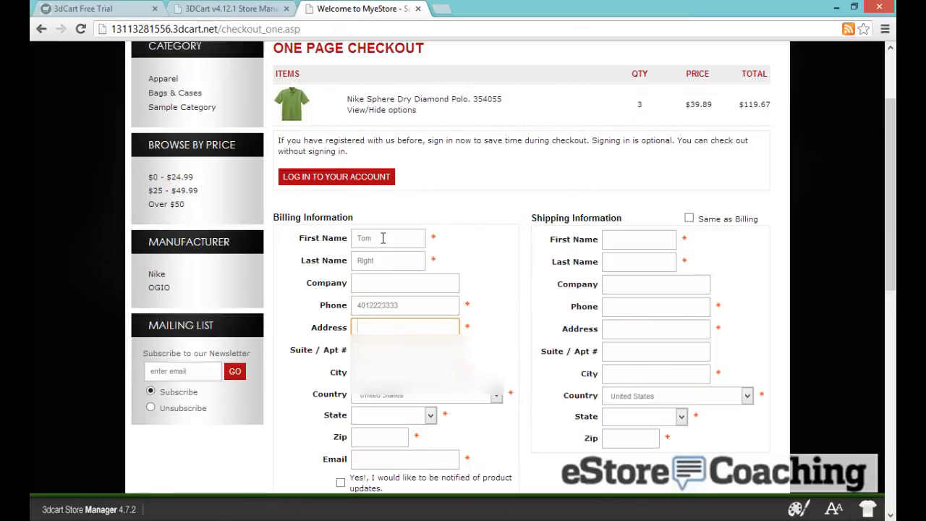
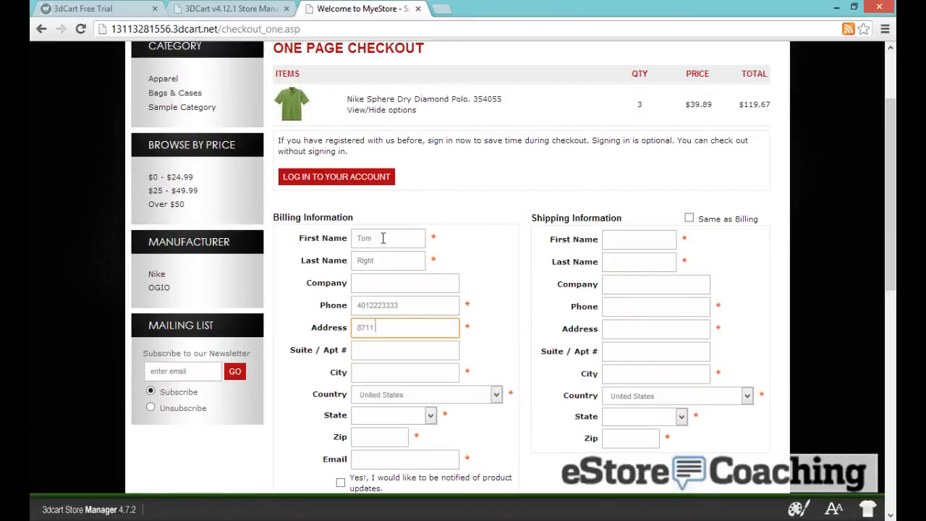
{"action": "key", "text": "Tab"}
{"action": "key", "text": "Tab"}
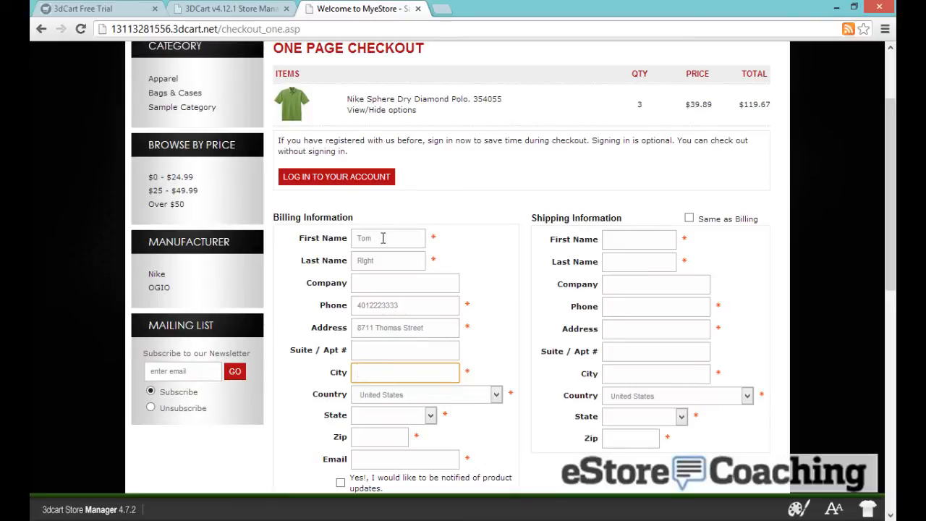
{"action": "type", "text": "Brooklyn"}
Set the state to New York, add the zip code and e-mail, and make shipping same as billing
{"action": "key", "text": "Tab"}
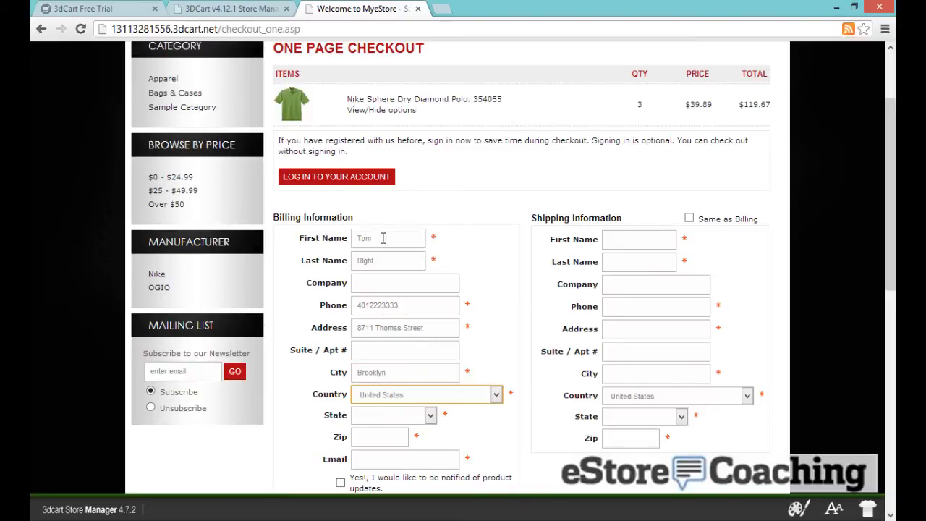
{"action": "key", "text": "Tab"}
{"action": "key", "text": "n"}
{"action": "key", "text": "Down"}
{"action": "key", "text": "Down"}
{"action": "key", "text": "Down"}
{"action": "key", "text": "Down"}
{"action": "key", "text": "Down"}
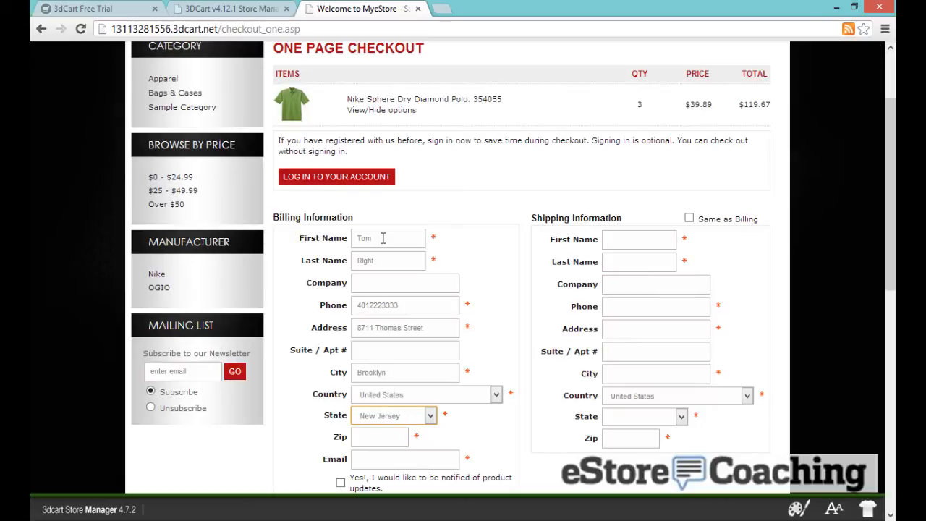
{"action": "key", "text": "Tab"}
{"action": "type", "text": "11204"}
{"action": "key", "text": "Tab"}
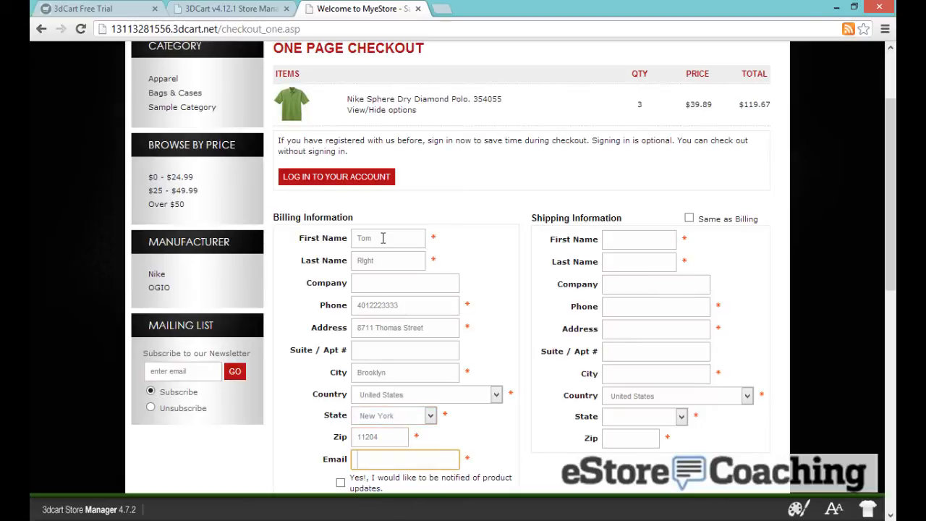
{"action": "scroll", "coordinate": [480, 241], "scroll_direction": "down", "scroll_amount": 1}
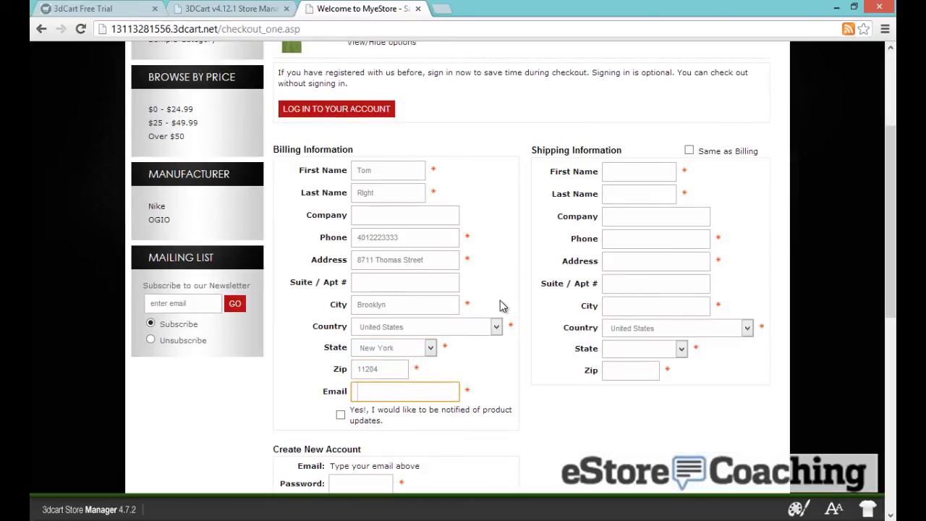
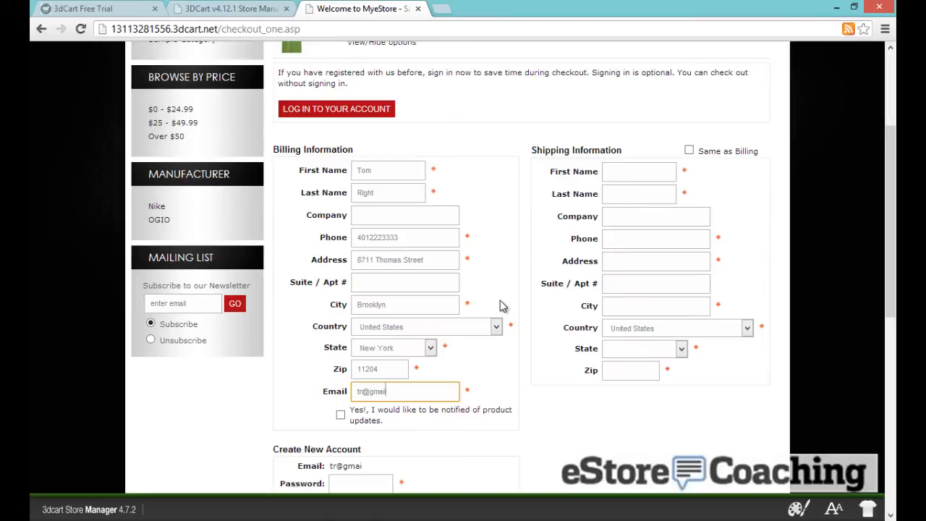
{"action": "left_click", "coordinate": [688, 152]}
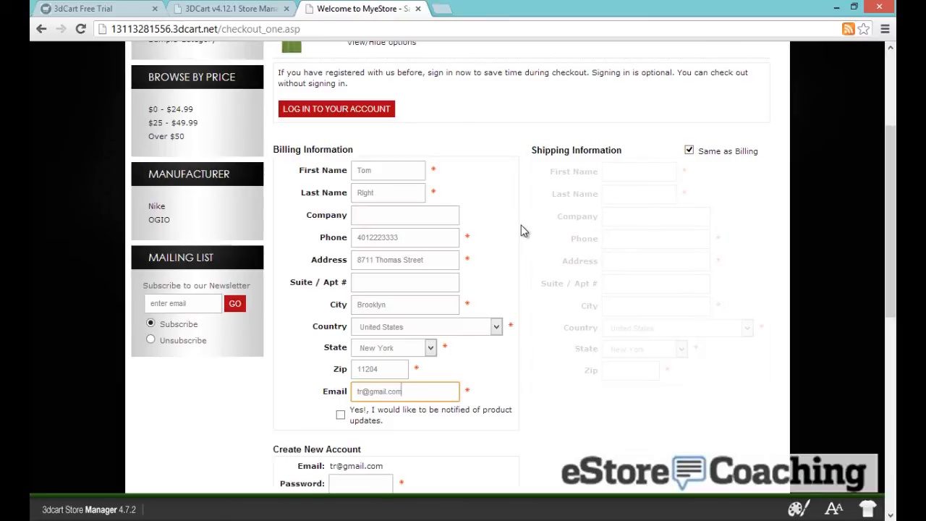
{"action": "scroll", "coordinate": [516, 238], "scroll_direction": "down", "scroll_amount": 5}
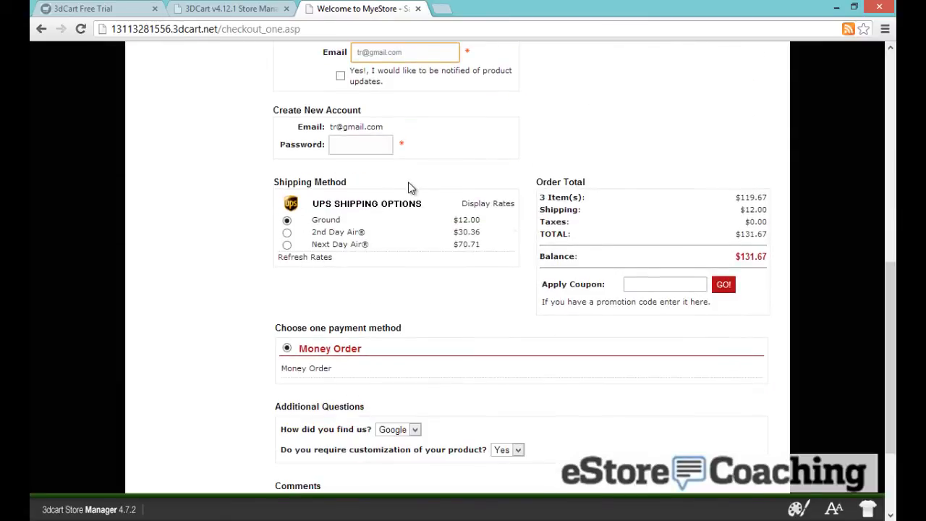
Refresh shipping rates and answer the survey: found via Yahoo, no product customization needed
{"action": "left_click", "coordinate": [321, 258]}
{"action": "scroll", "coordinate": [497, 310], "scroll_direction": "down", "scroll_amount": 2}
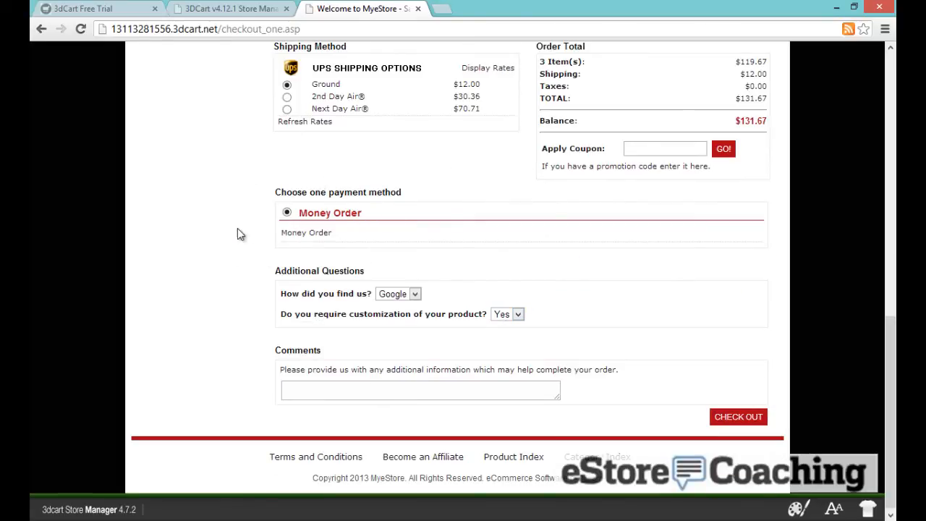
{"action": "left_click", "coordinate": [394, 293]}
{"action": "left_click", "coordinate": [397, 317]}
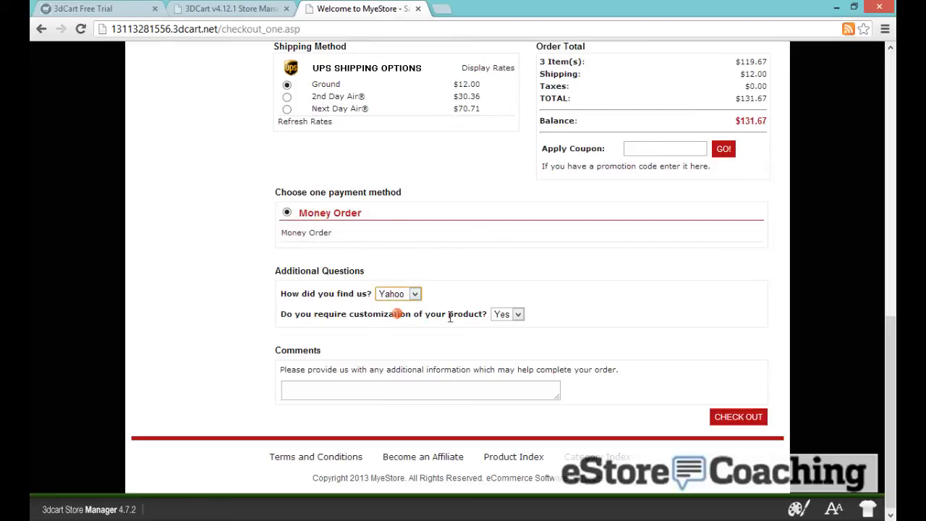
{"action": "left_click", "coordinate": [498, 317]}
{"action": "left_click", "coordinate": [501, 338]}
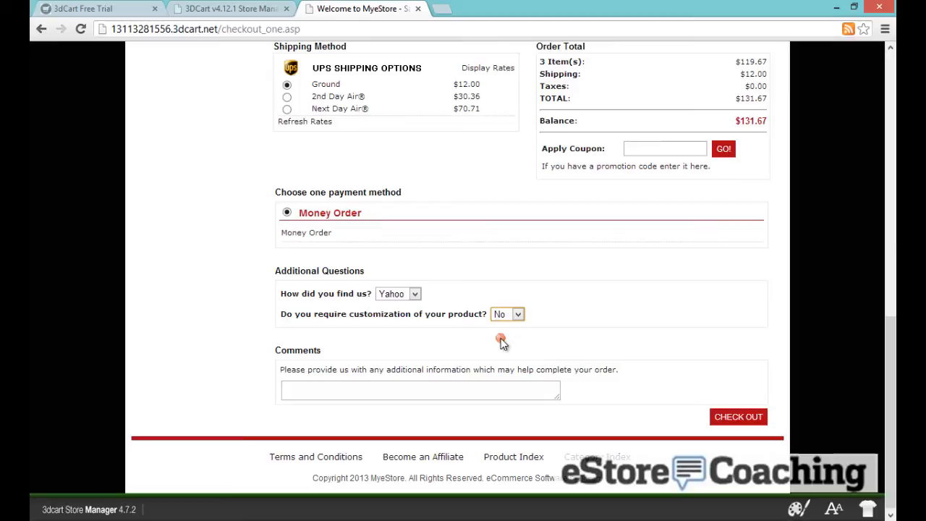
Place the order with UPS Ground and Money Order, supplying the required account password
{"action": "left_click", "coordinate": [733, 419]}
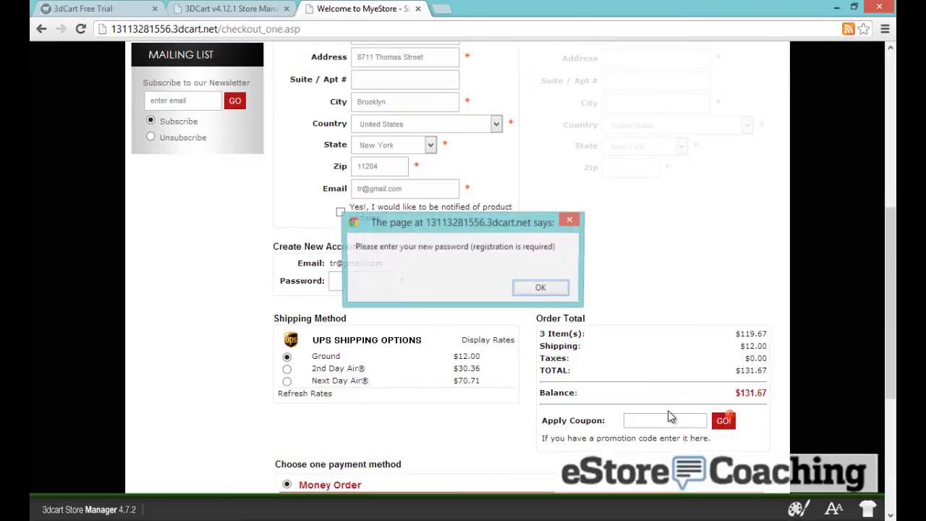
{"action": "left_click", "coordinate": [539, 290]}
{"action": "left_click", "coordinate": [364, 282]}
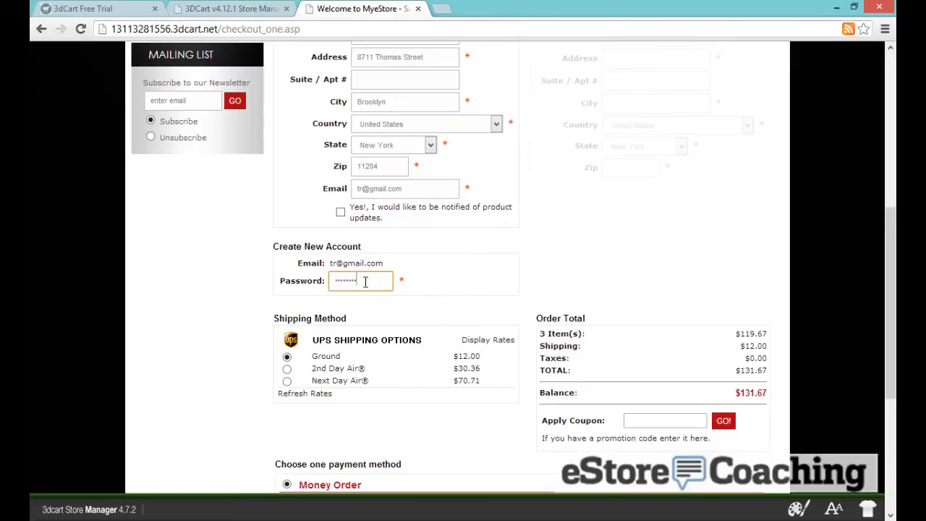
{"action": "scroll", "coordinate": [601, 420], "scroll_direction": "down", "scroll_amount": 4}
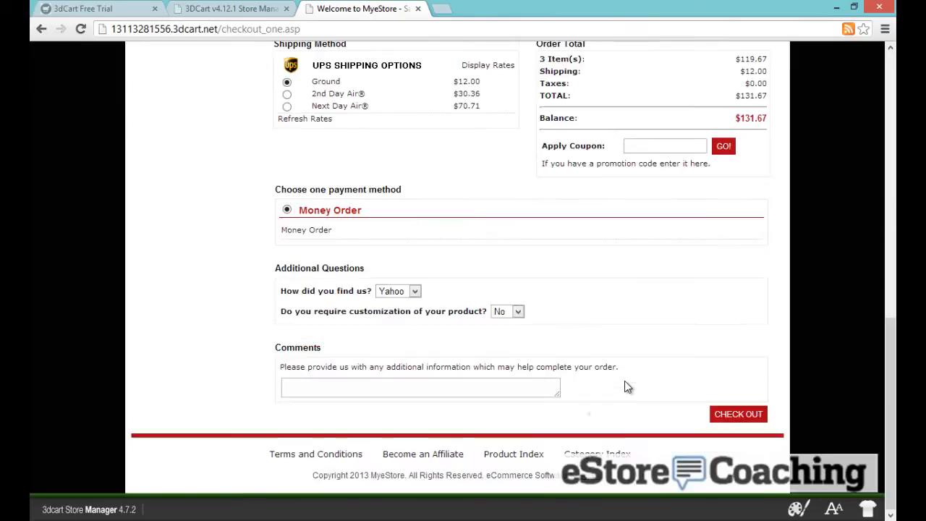
{"action": "left_click", "coordinate": [742, 414]}
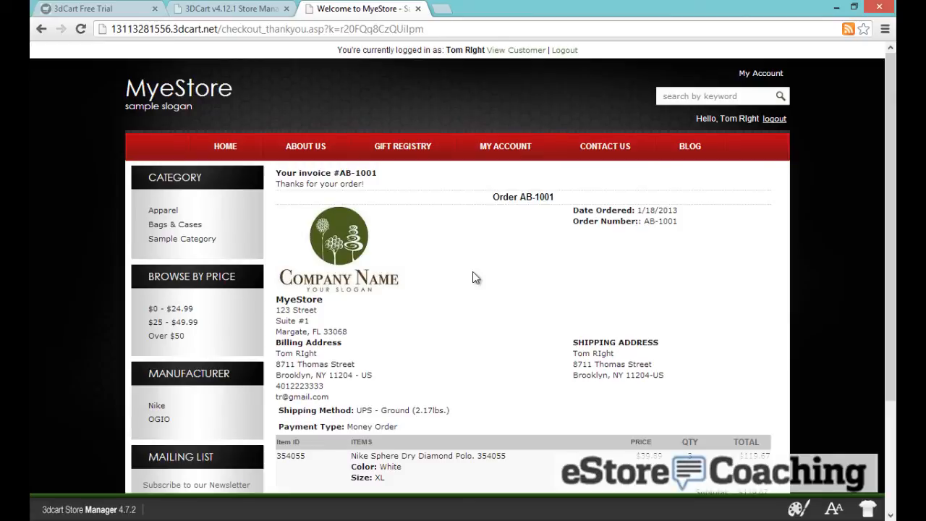
{"action": "scroll", "coordinate": [472, 271], "scroll_direction": "down", "scroll_amount": 3}
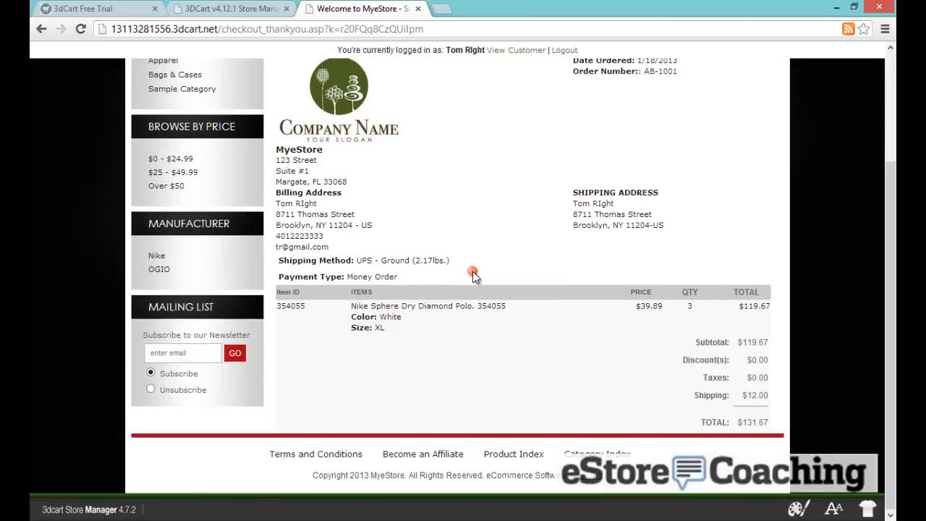
{"action": "scroll", "coordinate": [473, 272], "scroll_direction": "up", "scroll_amount": 3}
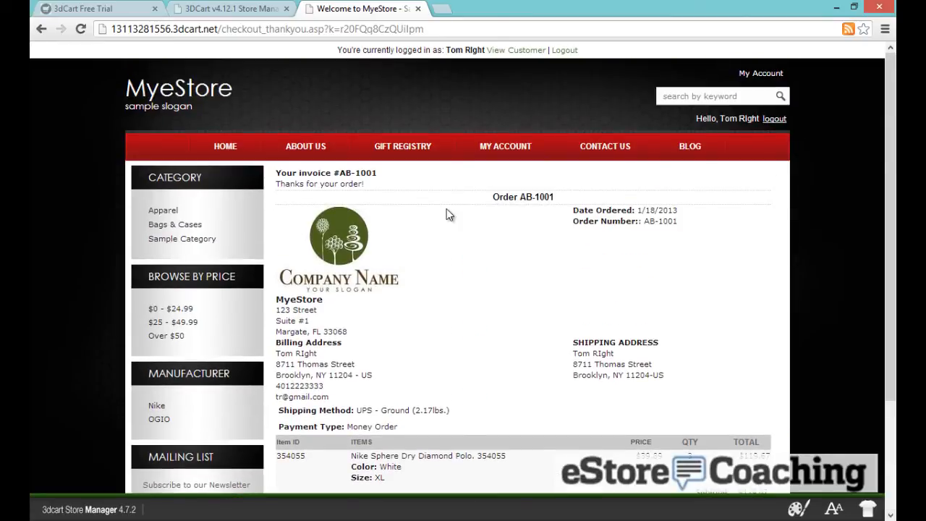
Open the new order's details from Orders > Unpaid in the Store Manager
{"action": "left_click", "coordinate": [248, 11]}
{"action": "mouse_move", "coordinate": [246, 147]}
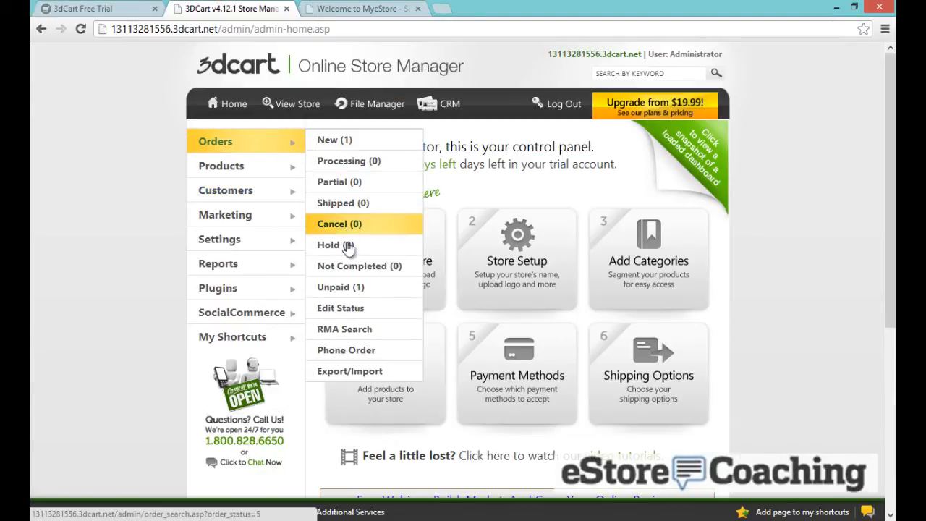
{"action": "left_click", "coordinate": [330, 288]}
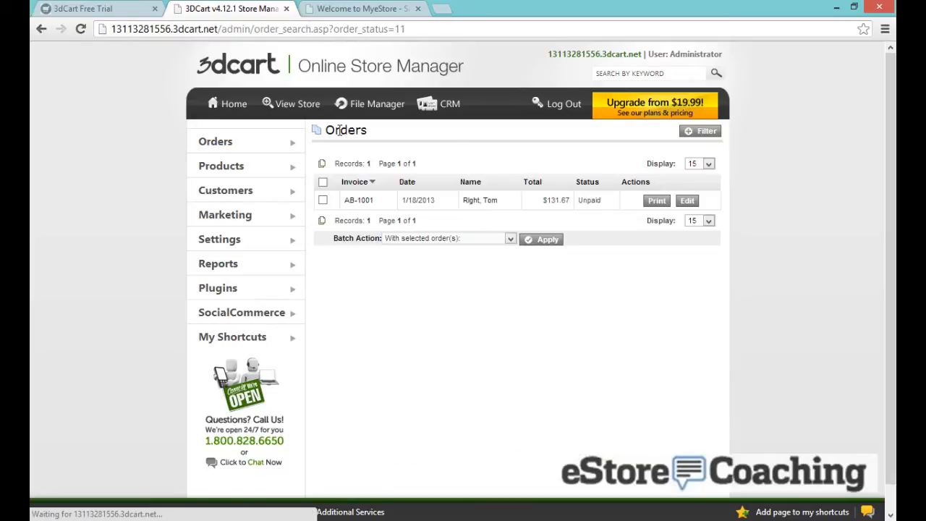
{"action": "left_click", "coordinate": [689, 202]}
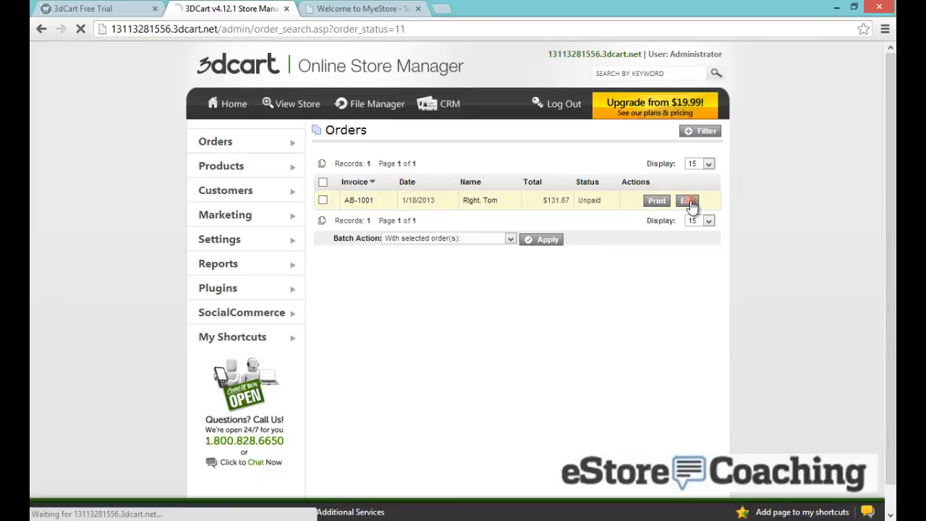
{"action": "scroll", "coordinate": [691, 207], "scroll_direction": "down", "scroll_amount": 1}
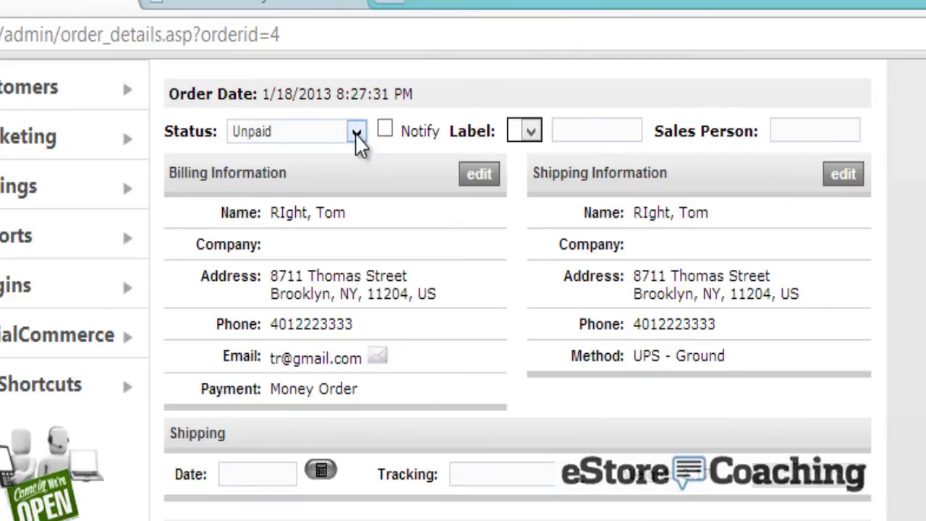
Check the order's Status options without changing them, then return to the storefront confirmation
{"action": "left_click", "coordinate": [356, 132]}
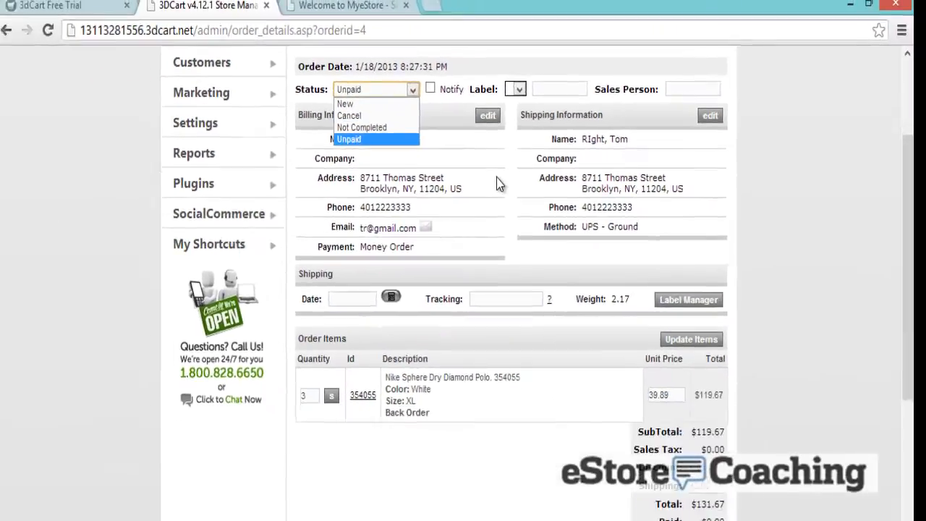
{"action": "left_click", "coordinate": [494, 283]}
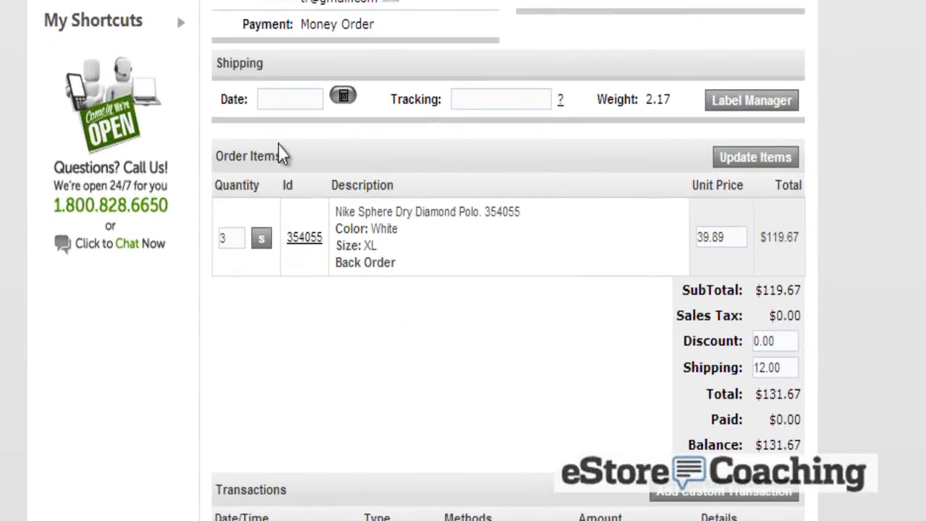
{"action": "scroll", "coordinate": [508, 149], "scroll_direction": "down", "scroll_amount": 3}
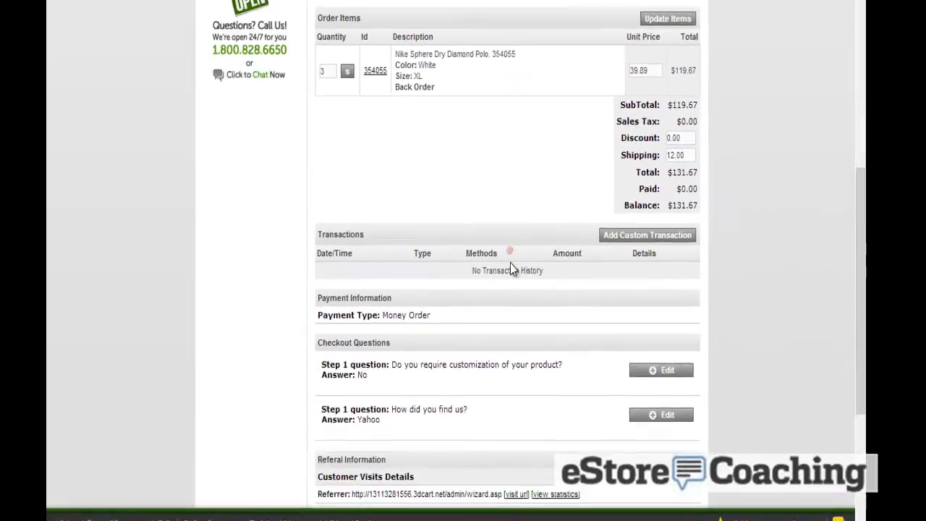
{"action": "scroll", "coordinate": [510, 289], "scroll_direction": "down", "scroll_amount": 3}
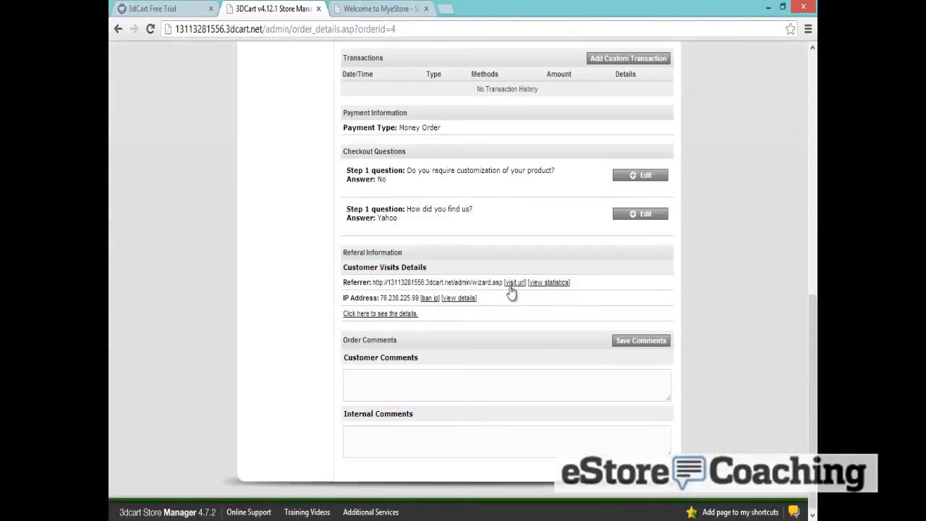
{"action": "scroll", "coordinate": [510, 289], "scroll_direction": "up", "scroll_amount": 6}
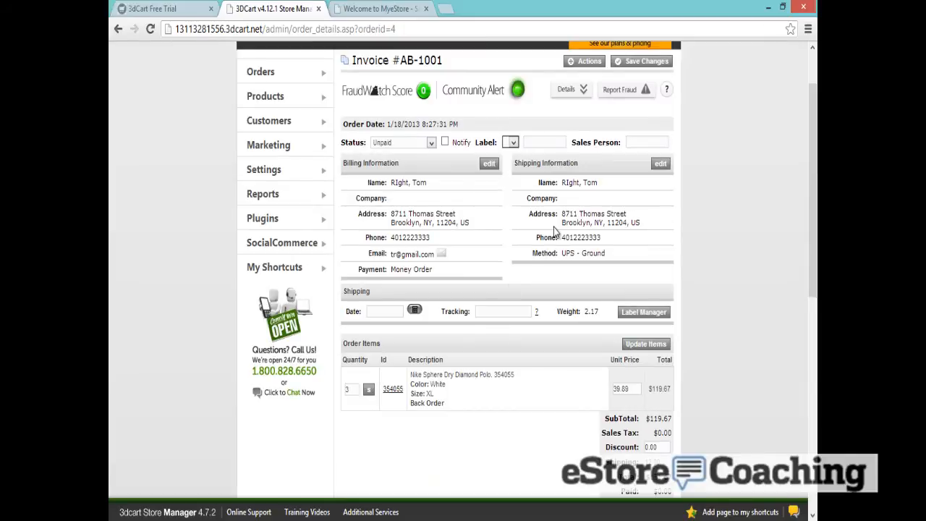
{"action": "scroll", "coordinate": [499, 221], "scroll_direction": "up", "scroll_amount": 2}
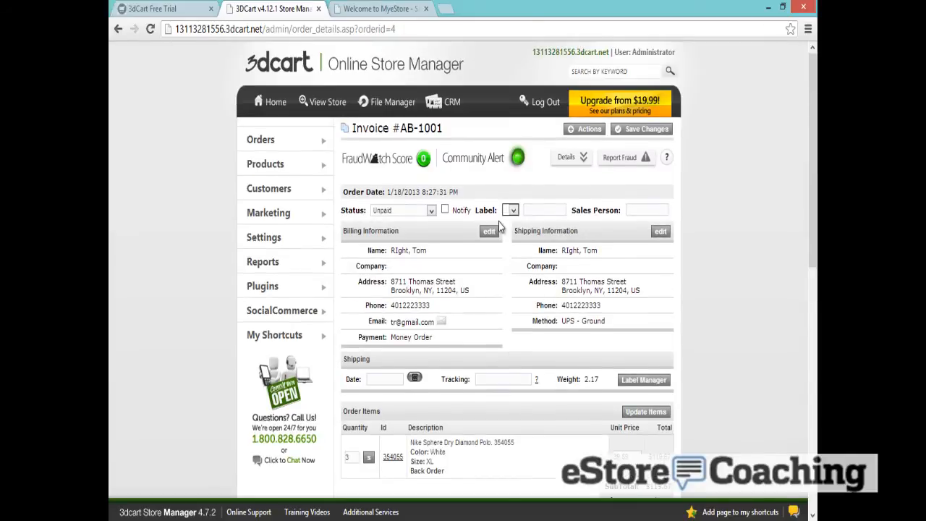
{"action": "left_click", "coordinate": [388, 8]}
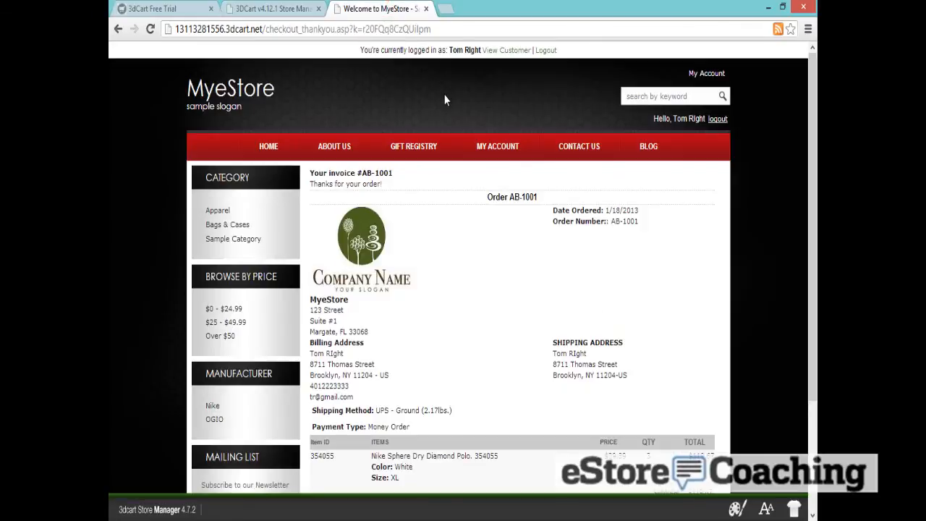
Open the Contact Us page and enter the customer's name and e-mail address
{"action": "left_click", "coordinate": [587, 147]}
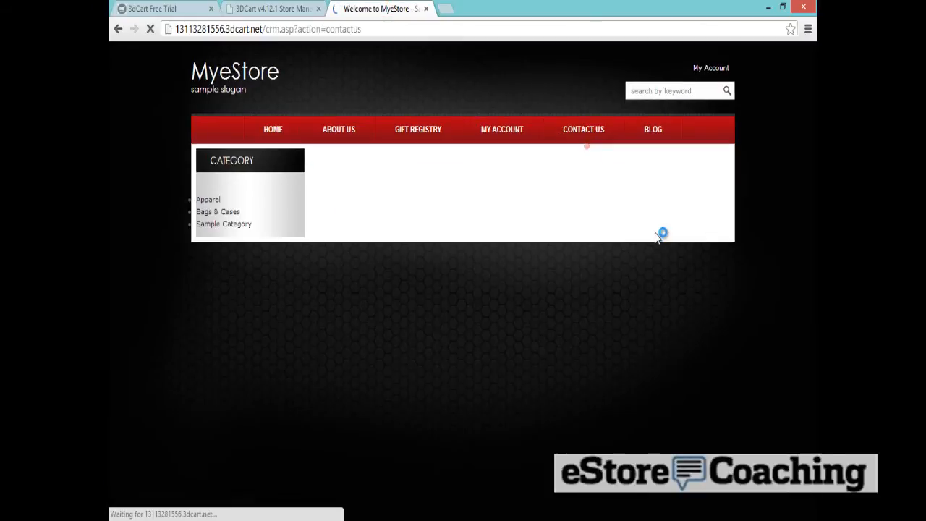
{"action": "scroll", "coordinate": [549, 245], "scroll_direction": "down", "scroll_amount": 3}
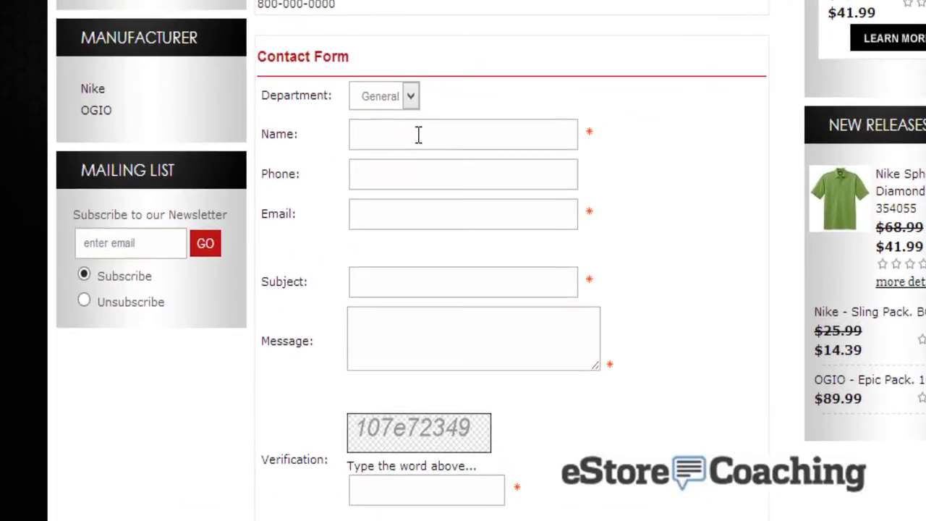
{"action": "left_click", "coordinate": [420, 214]}
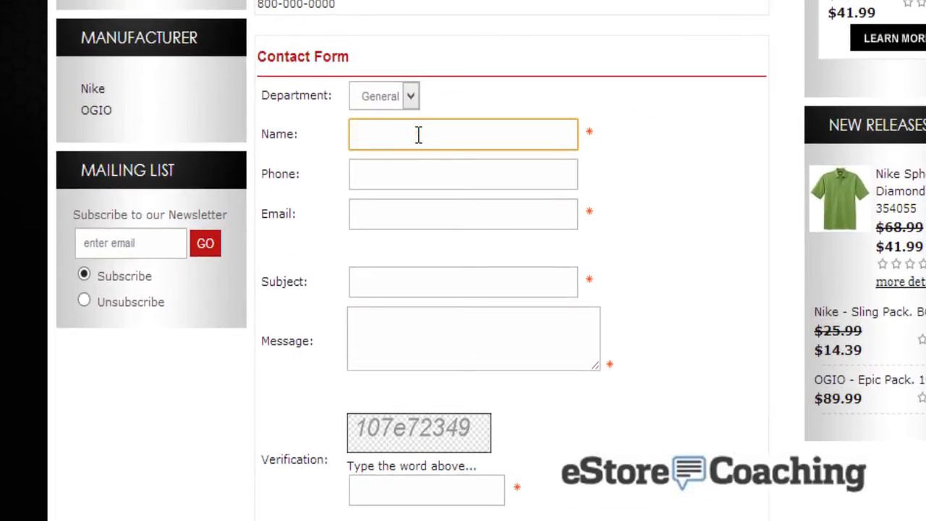
{"action": "type", "text": "Tom"}
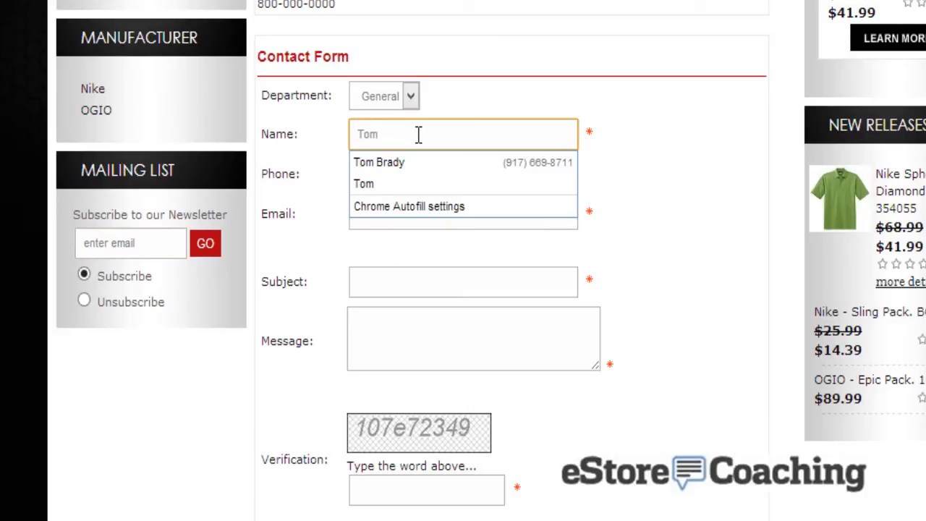
{"action": "left_click", "coordinate": [423, 187]}
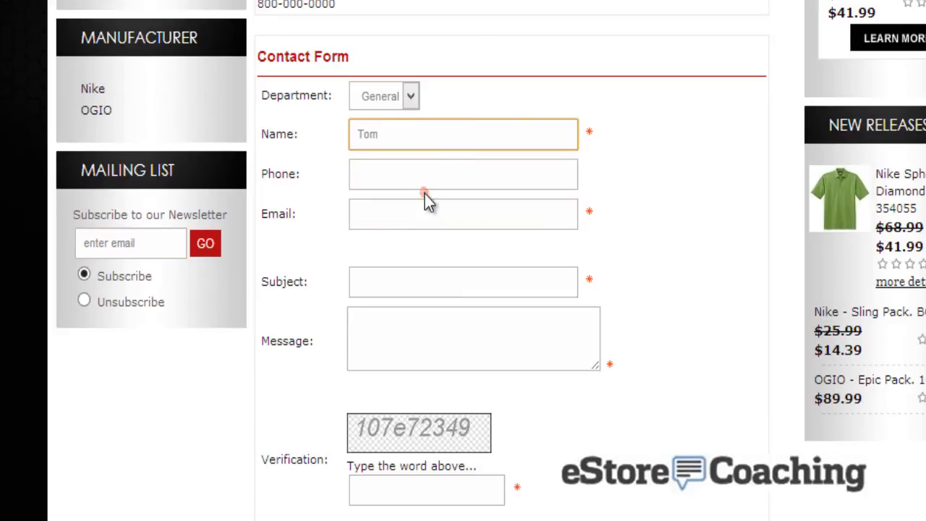
{"action": "left_click", "coordinate": [428, 213]}
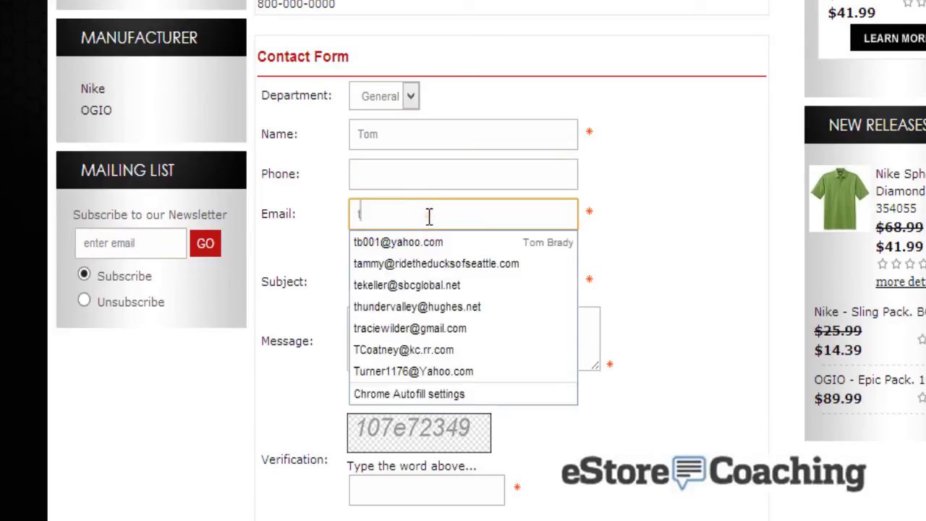
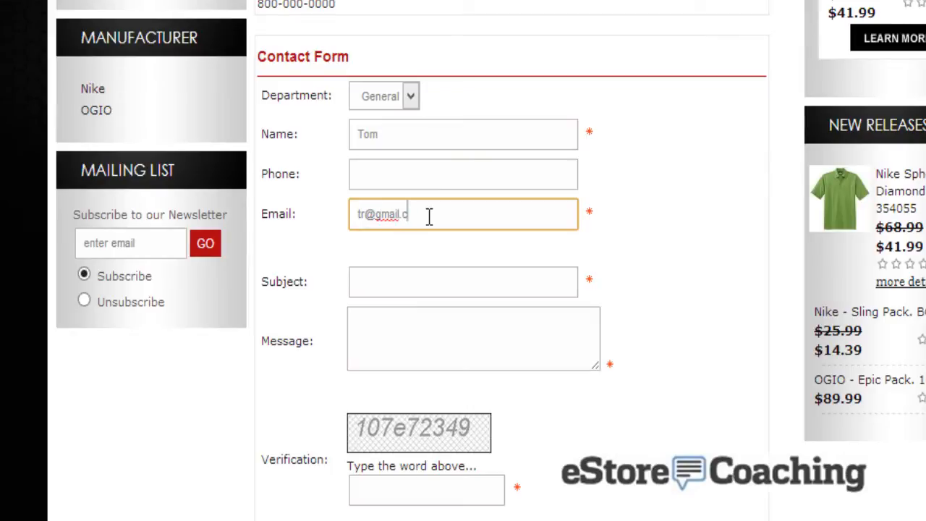
{"action": "key", "text": "Tab"}
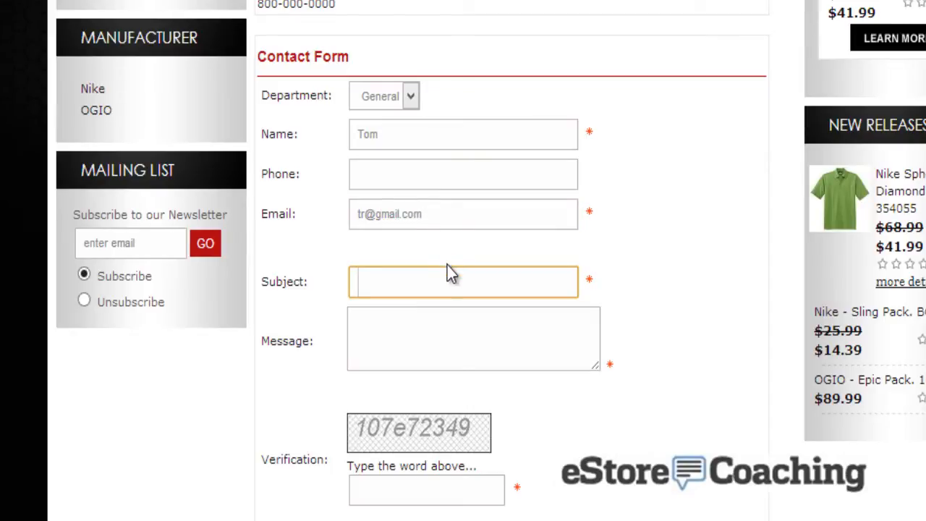
Submit a 'Status of order' request with message 'What is my status?' plus the verification word
{"action": "type", "text": "What"}
{"action": "key", "text": "BackSpace"}
{"action": "key", "text": "BackSpace"}
{"action": "key", "text": "BackSpace"}
{"action": "key", "text": "BackSpace"}
{"action": "type", "text": "Status"}
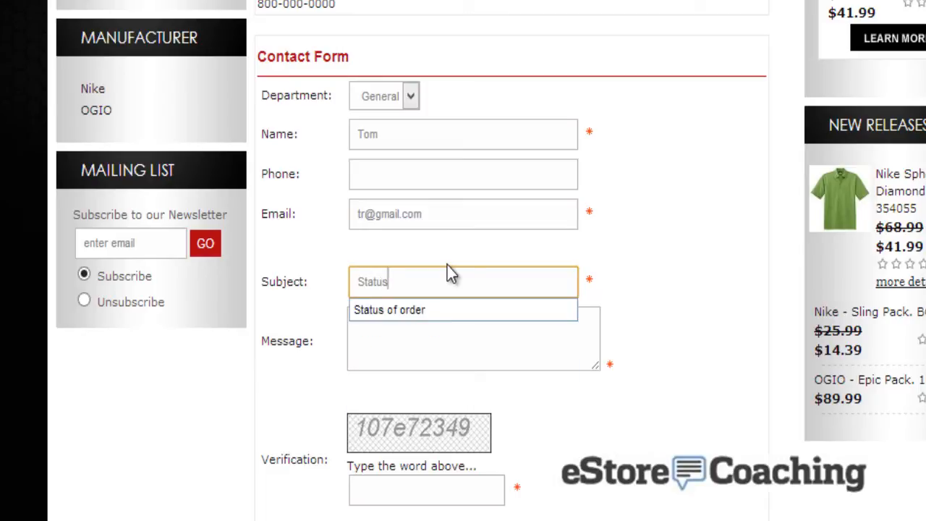
{"action": "type", "text": " of order"}
{"action": "key", "text": "Tab"}
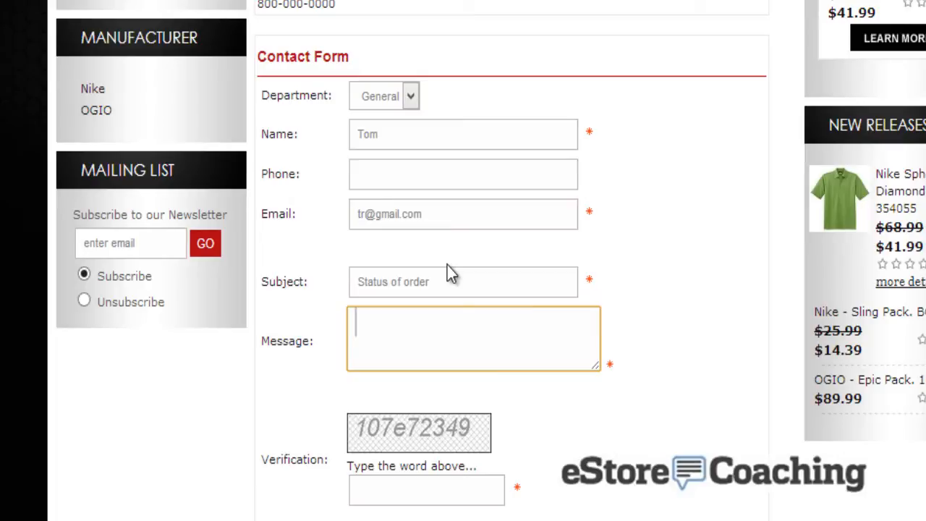
{"action": "type", "text": "WHat is"}
{"action": "key", "text": "BackSpace"}
{"action": "key", "text": "BackSpace"}
{"action": "key", "text": "BackSpace"}
{"action": "key", "text": "BackSpace"}
{"action": "key", "text": "BackSpace"}
{"action": "type", "text": "hat is my status?"}
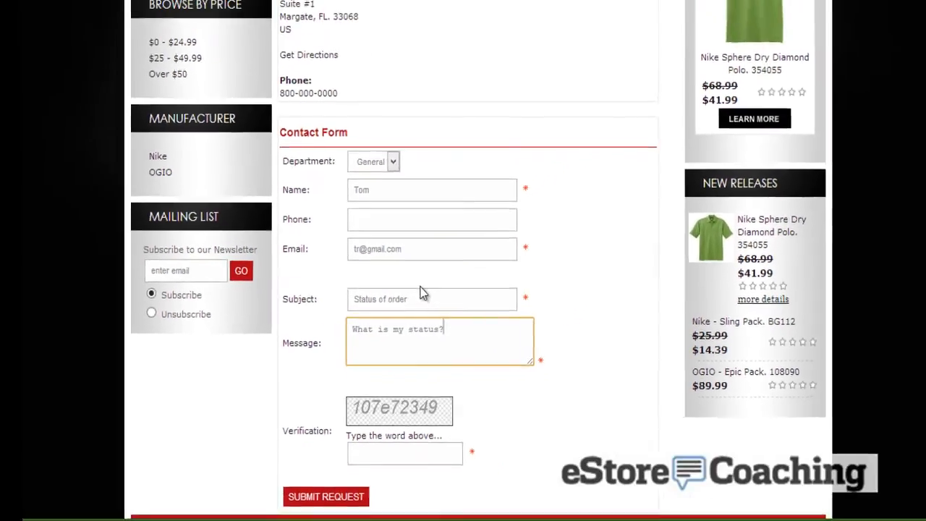
{"action": "scroll", "coordinate": [405, 362], "scroll_direction": "down", "scroll_amount": 2}
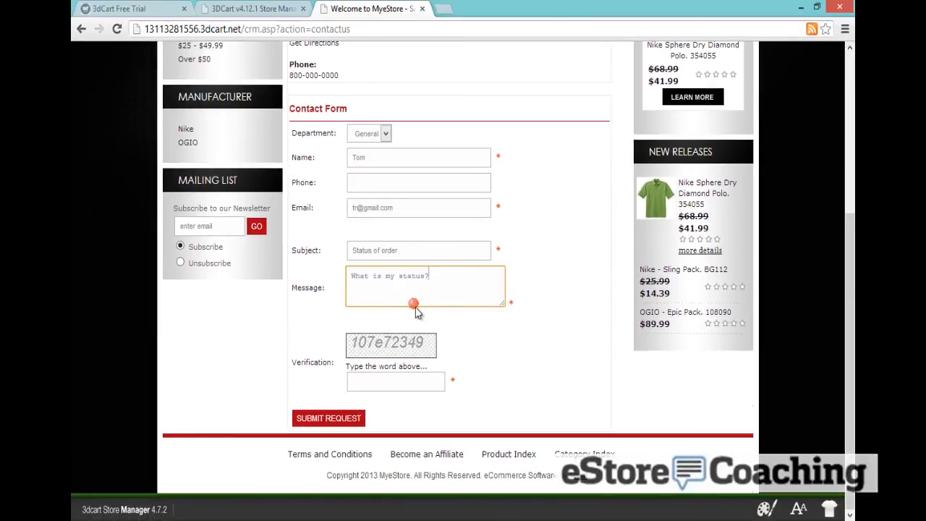
{"action": "left_click", "coordinate": [394, 379]}
{"action": "type", "text": "107"}
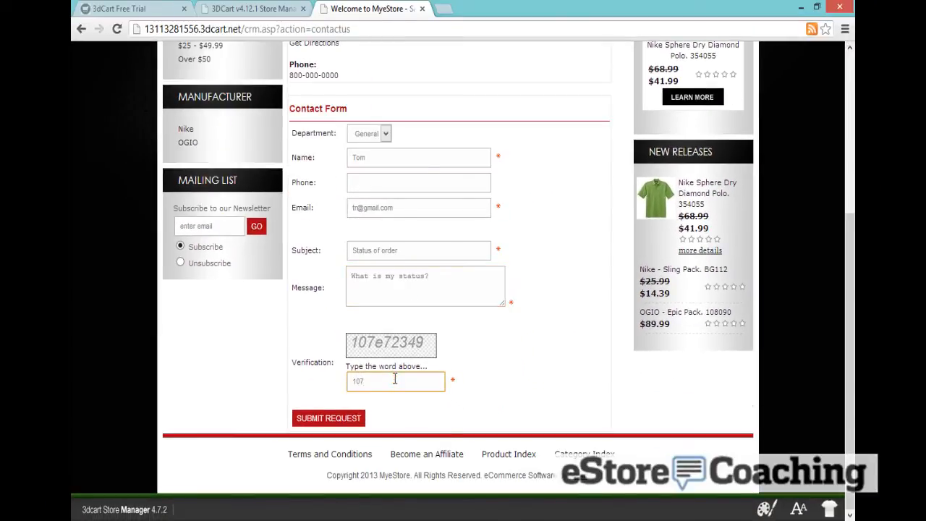
{"action": "type", "text": "e72349"}
{"action": "left_click", "coordinate": [322, 422]}
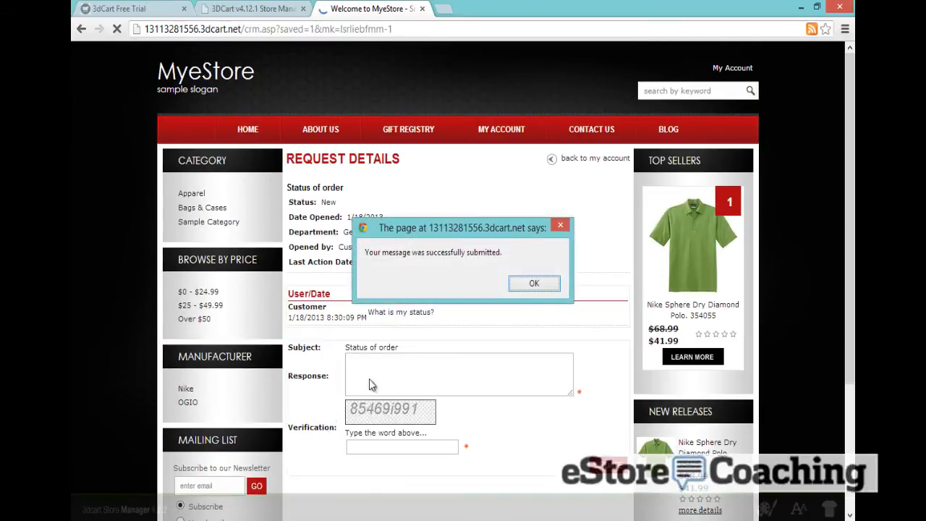
{"action": "left_click", "coordinate": [554, 282]}
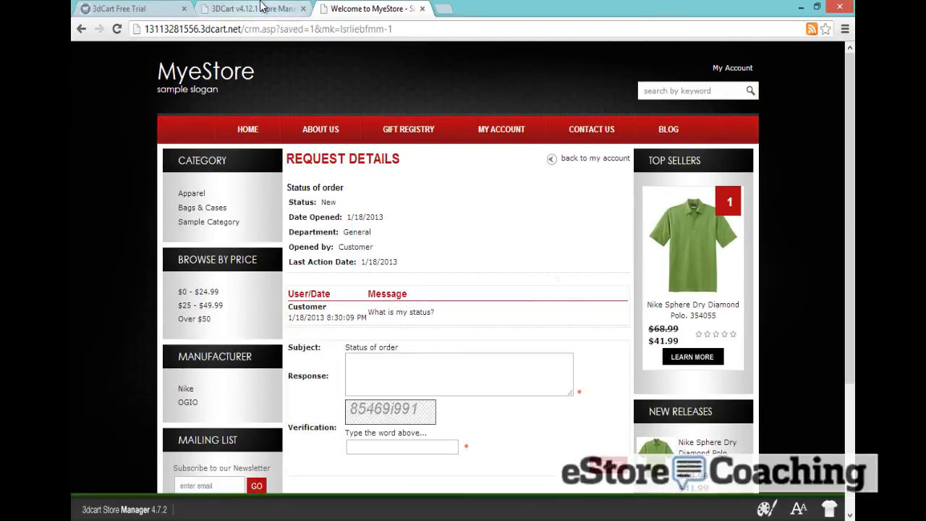
{"action": "left_click", "coordinate": [258, 7]}
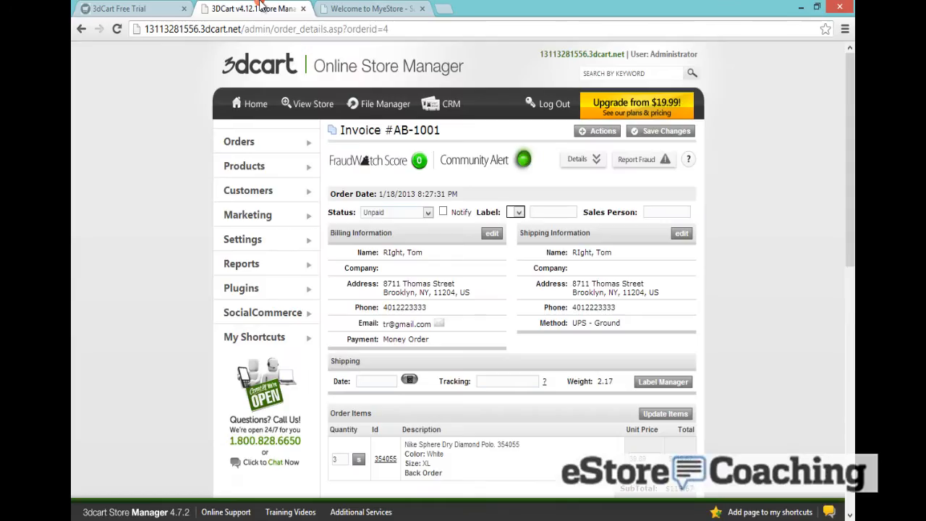
Post the reply 'Its on the way' to CRM ticket #1 with status Completed
{"action": "left_click", "coordinate": [432, 104]}
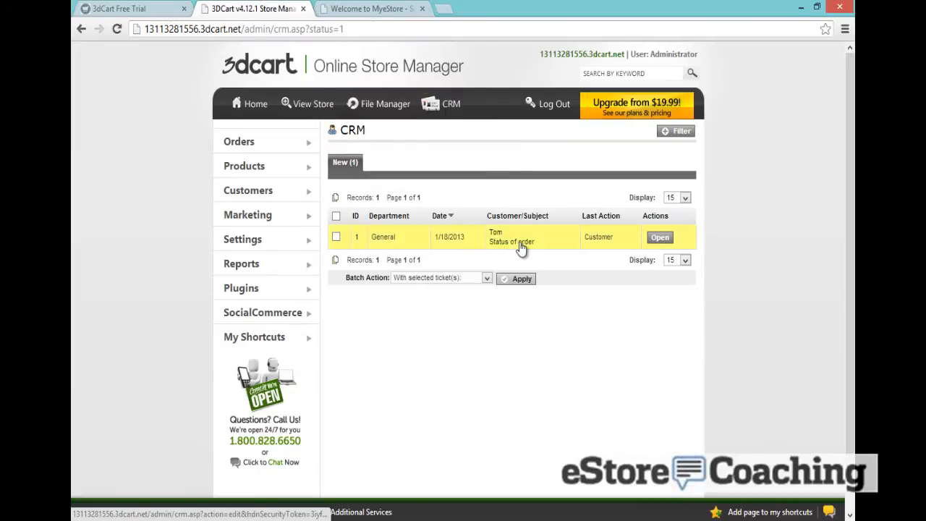
{"action": "left_click", "coordinate": [659, 237]}
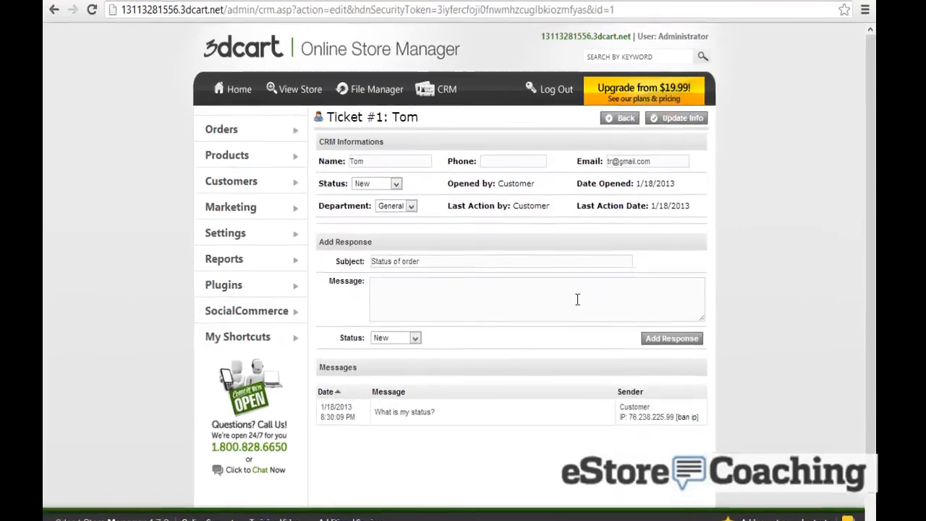
{"action": "left_click", "coordinate": [527, 303]}
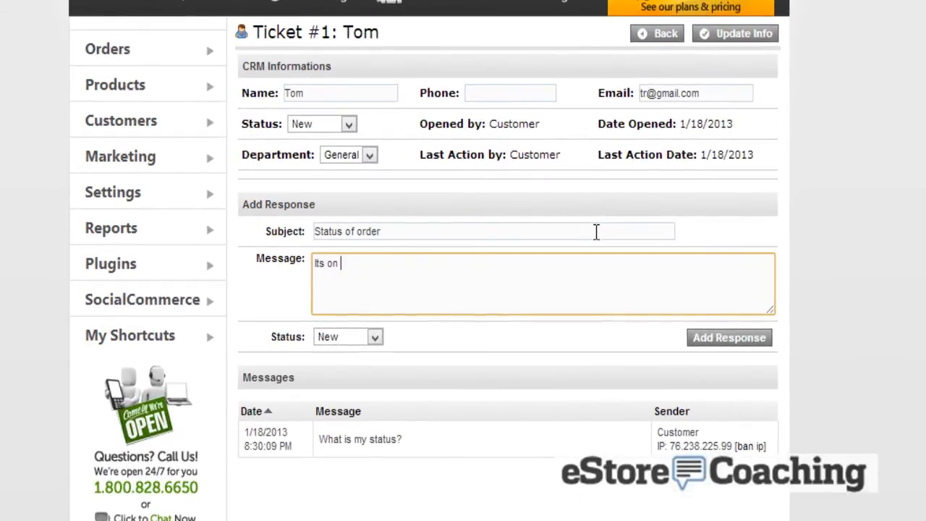
{"action": "type", "text": "Its on the way!"}
{"action": "left_click", "coordinate": [370, 337]}
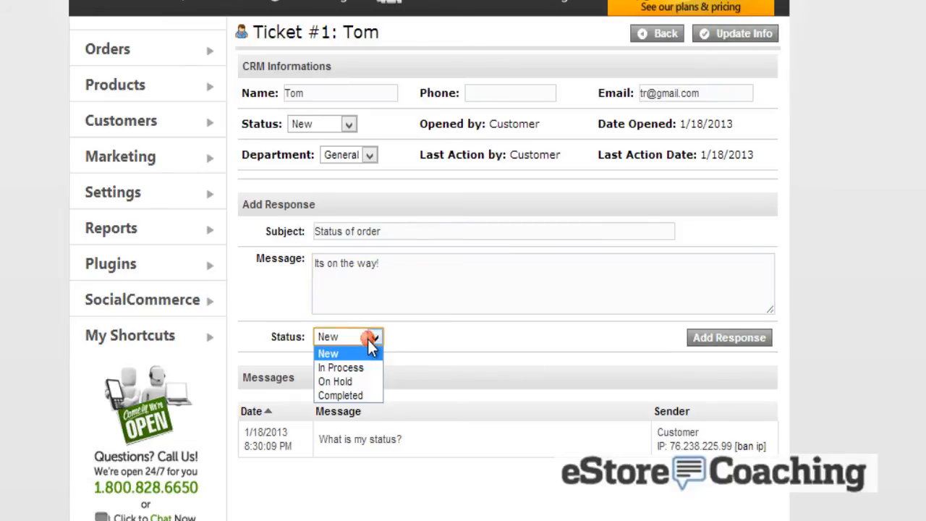
{"action": "left_click", "coordinate": [369, 395]}
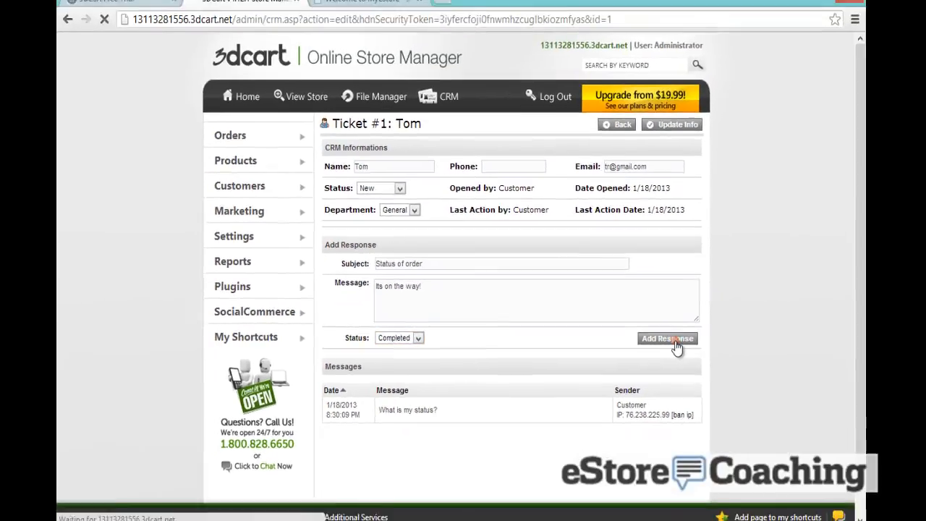
{"action": "left_click", "coordinate": [738, 340]}
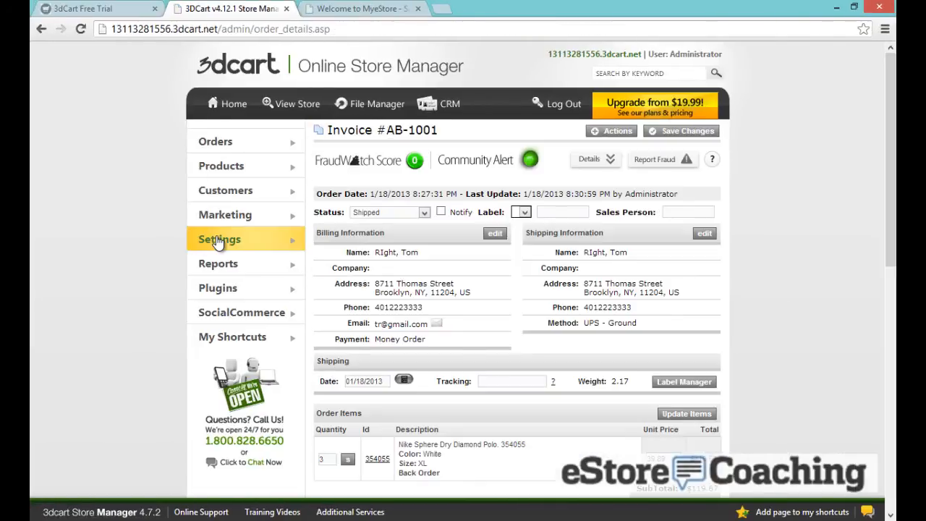
Go to Settings > Design > Emails and find the Orders Emails list
{"action": "mouse_move", "coordinate": [275, 240]}
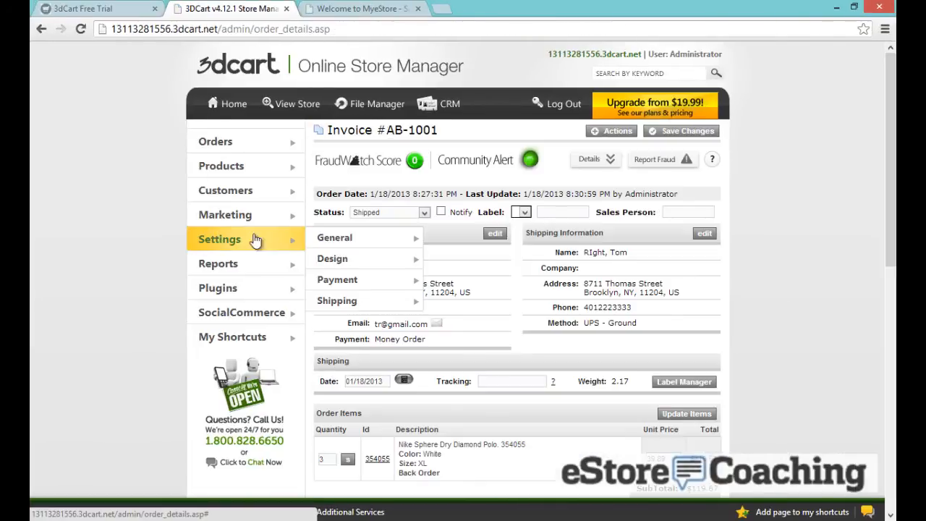
{"action": "mouse_move", "coordinate": [351, 268]}
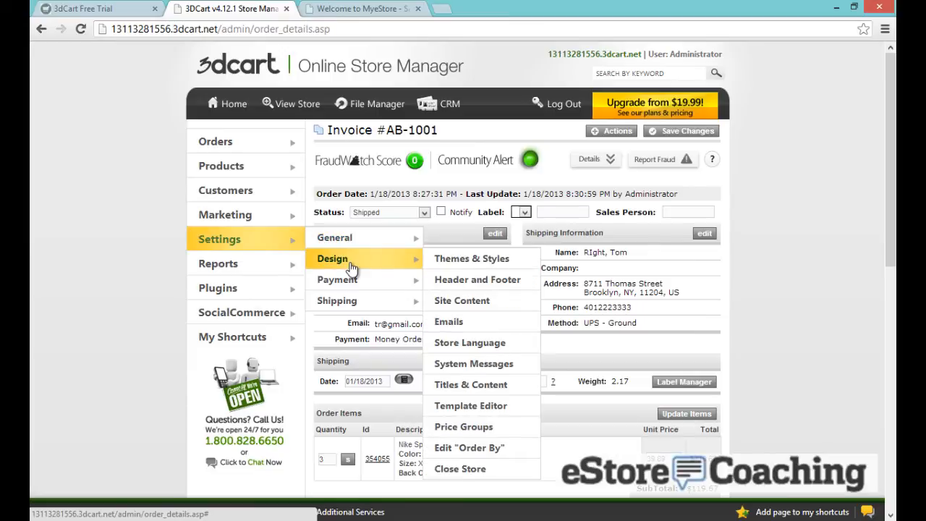
{"action": "left_click", "coordinate": [462, 324]}
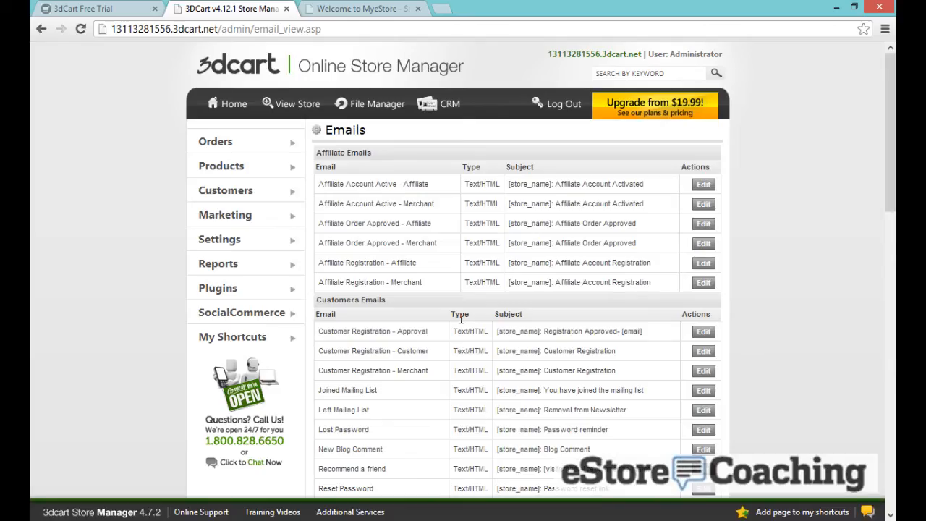
{"action": "scroll", "coordinate": [460, 319], "scroll_direction": "down", "scroll_amount": 1}
{"action": "left_click", "coordinate": [459, 321]}
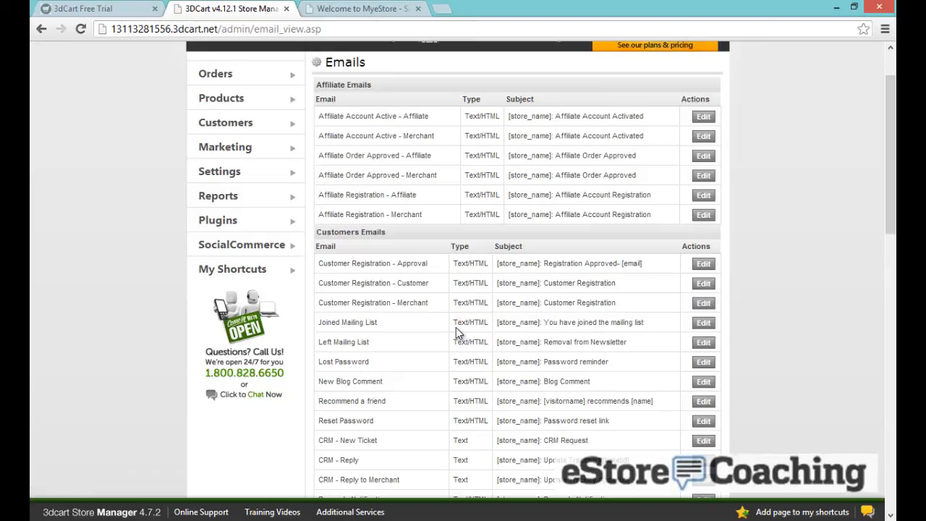
{"action": "scroll", "coordinate": [456, 327], "scroll_direction": "down", "scroll_amount": 2}
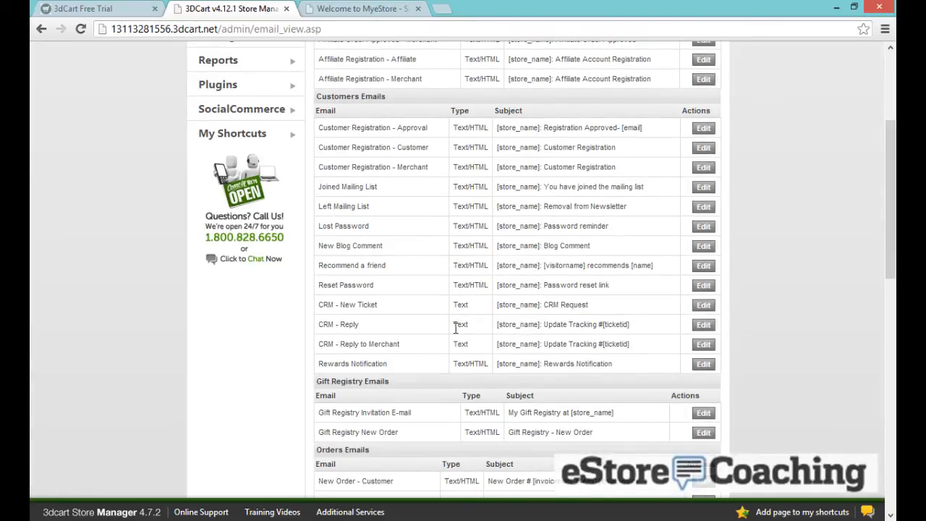
{"action": "scroll", "coordinate": [457, 333], "scroll_direction": "up", "scroll_amount": 1}
{"action": "scroll", "coordinate": [455, 330], "scroll_direction": "down", "scroll_amount": 5}
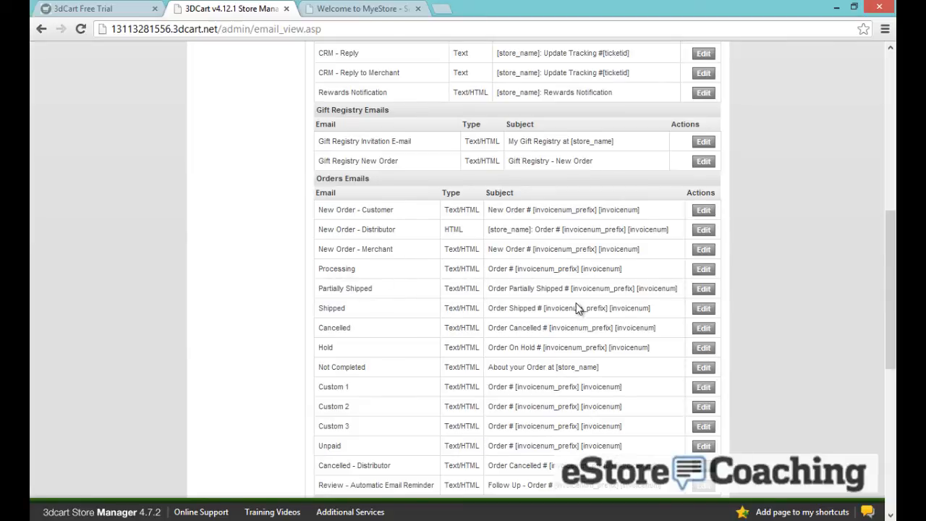
Open the Shipped template and look through its Text and HTML content without editing
{"action": "left_click", "coordinate": [703, 309]}
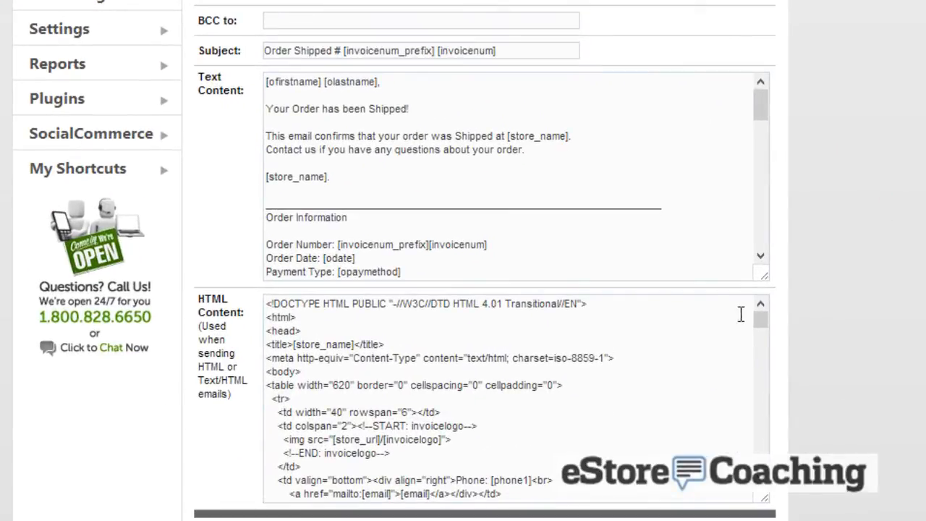
{"action": "left_click_drag", "start_coordinate": [759, 320], "coordinate": [760, 358]}
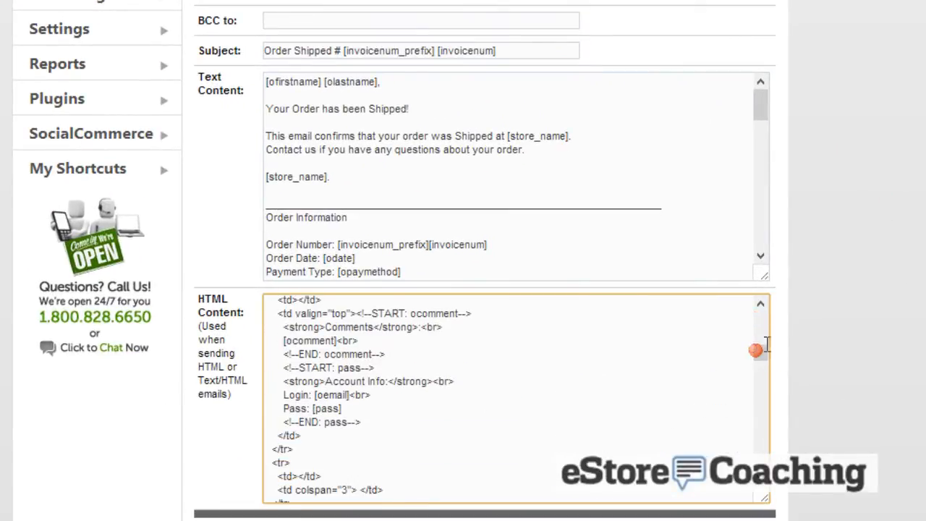
{"action": "scroll", "coordinate": [648, 351], "scroll_direction": "up", "scroll_amount": 3}
{"action": "left_click", "coordinate": [557, 195]}
{"action": "scroll", "coordinate": [556, 195], "scroll_direction": "down", "scroll_amount": 10}
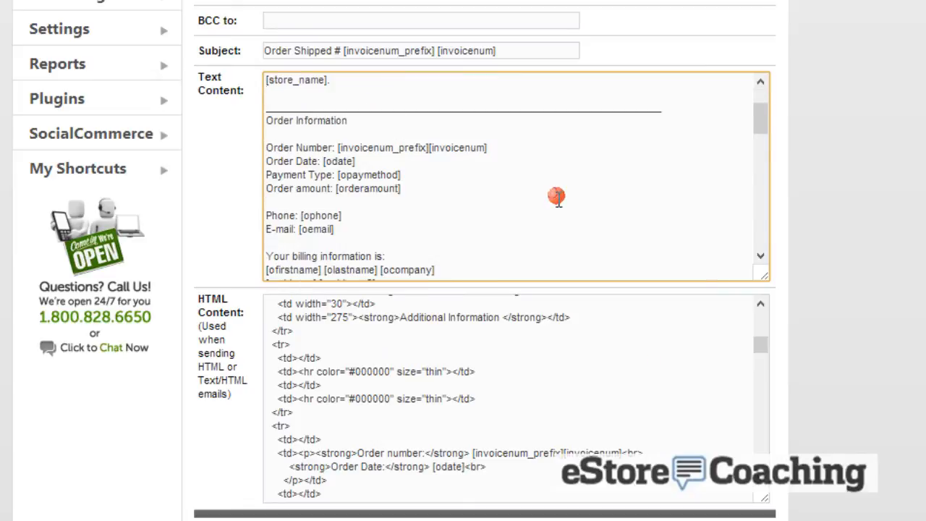
{"action": "left_click", "coordinate": [846, 216]}
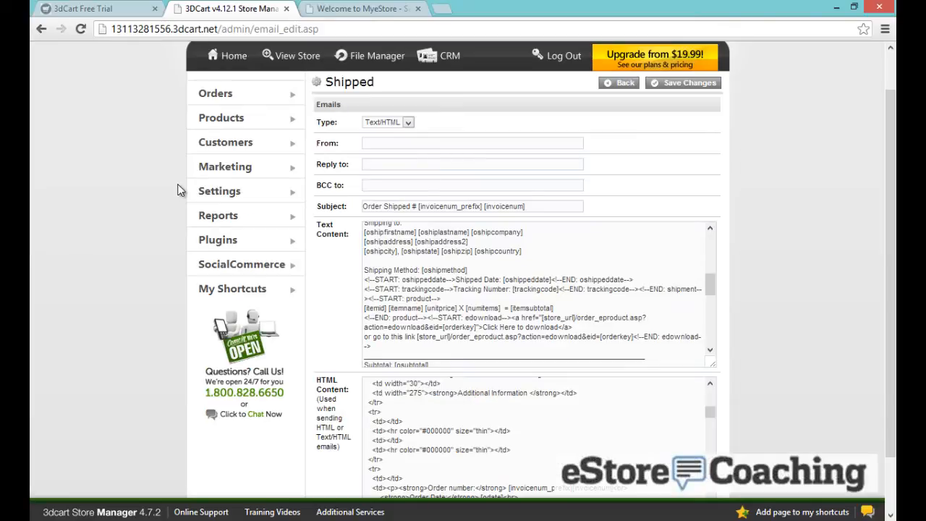
Preview the v40023 template in Settings > Design > Themes & Styles
{"action": "mouse_move", "coordinate": [217, 193]}
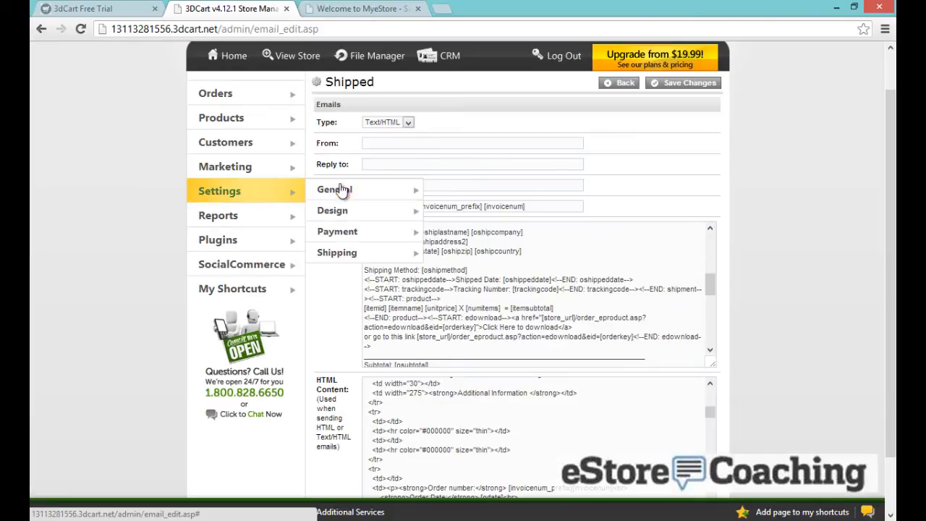
{"action": "mouse_move", "coordinate": [379, 210]}
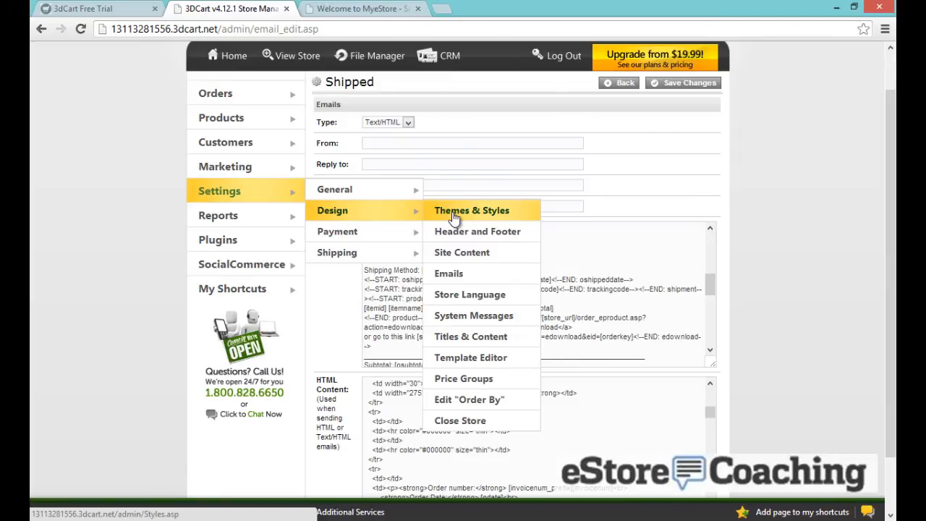
{"action": "left_click", "coordinate": [454, 212]}
{"action": "scroll", "coordinate": [688, 214], "scroll_direction": "down", "scroll_amount": 2}
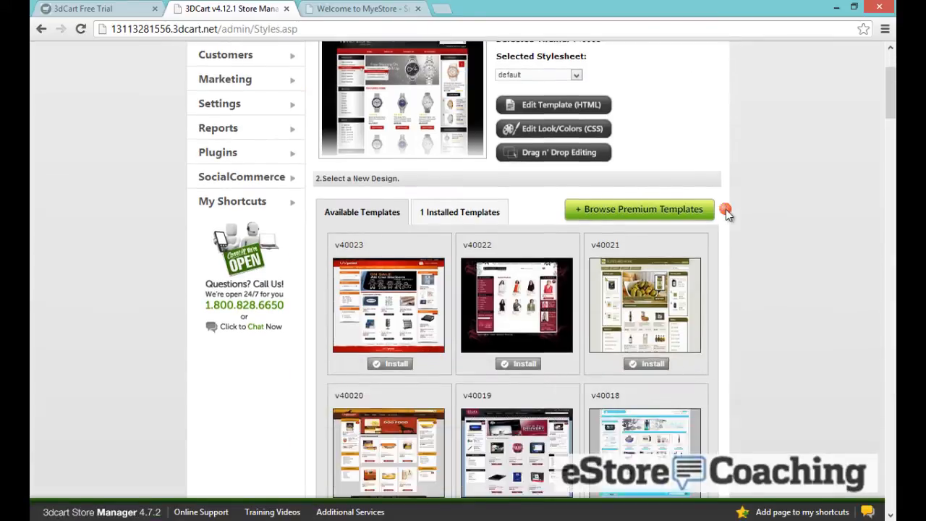
{"action": "scroll", "coordinate": [727, 214], "scroll_direction": "down", "scroll_amount": 1}
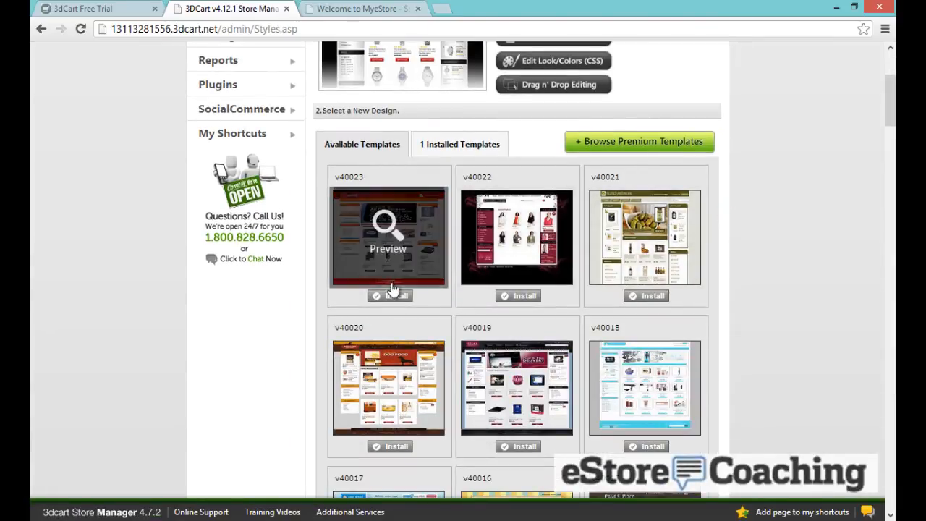
{"action": "left_click", "coordinate": [383, 233]}
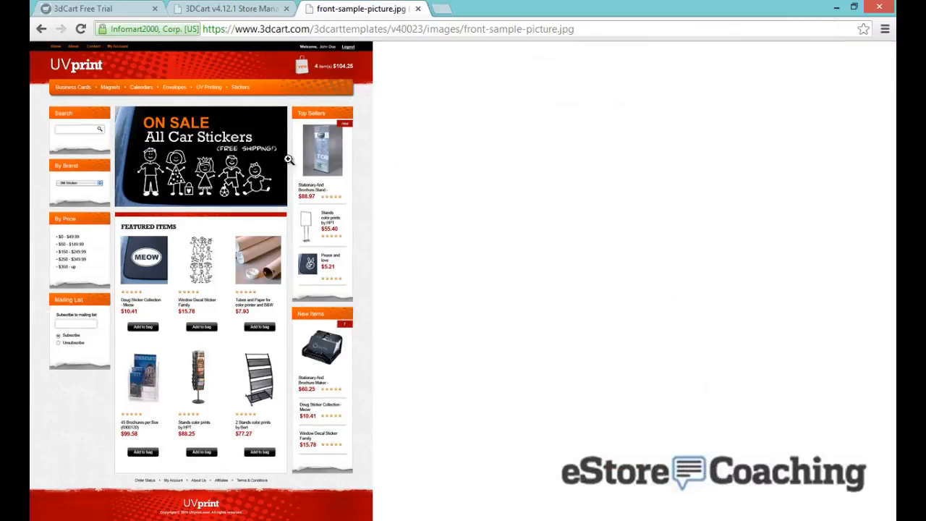
{"action": "left_click", "coordinate": [41, 29]}
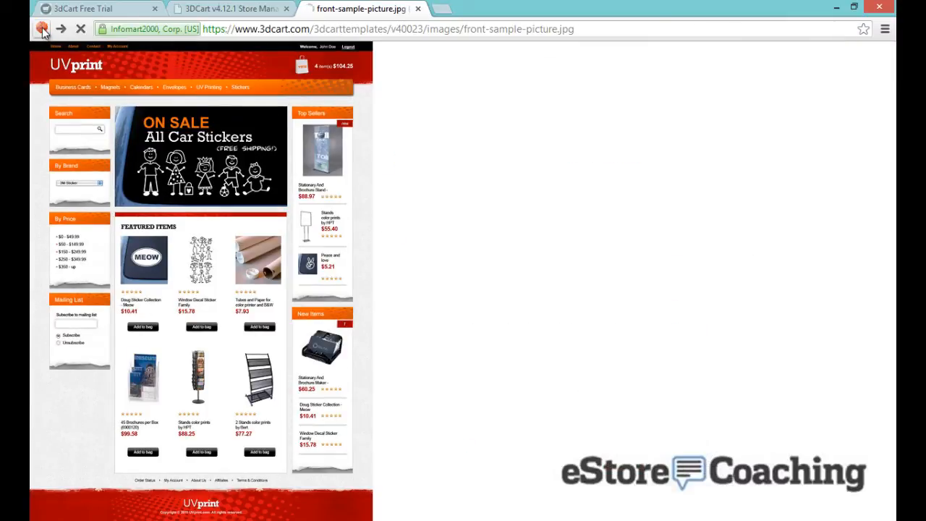
{"action": "left_click", "coordinate": [172, 11]}
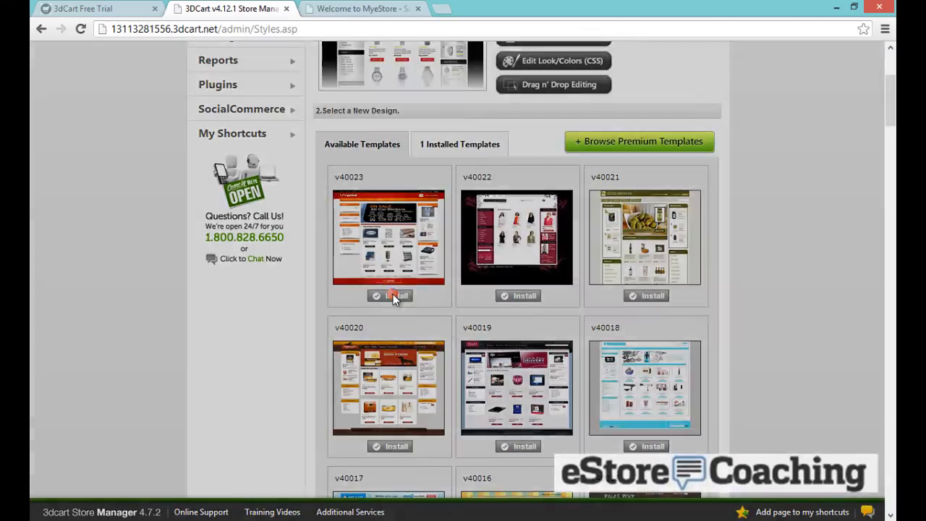
Install v40023 and check the storefront home page with the new theme
{"action": "left_click", "coordinate": [393, 295]}
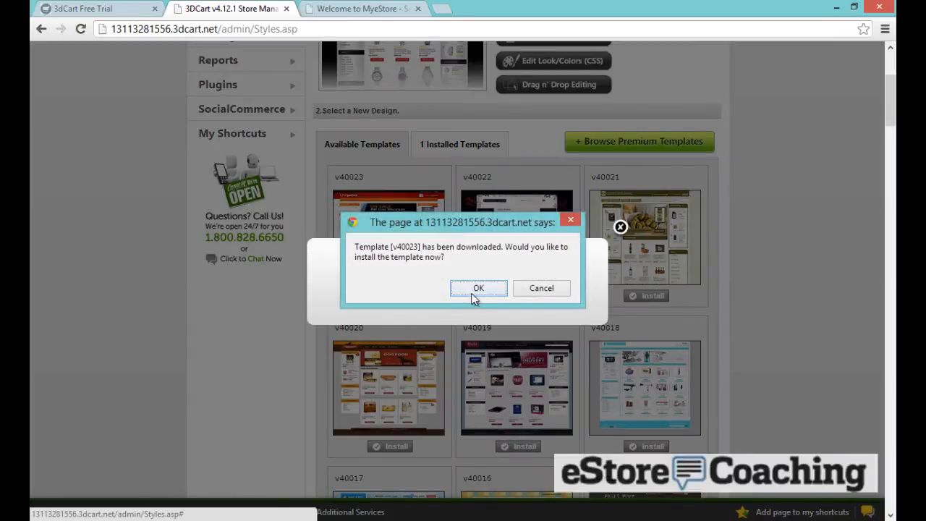
{"action": "left_click", "coordinate": [467, 291]}
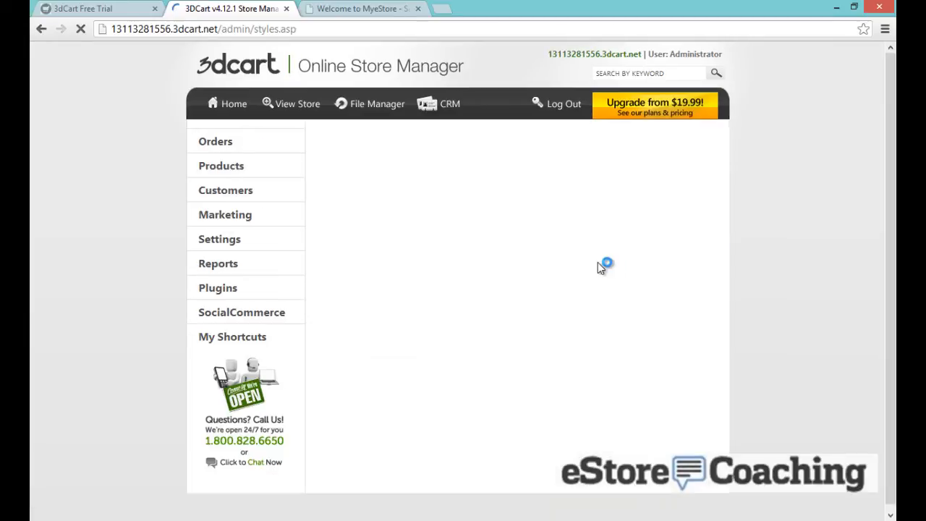
{"action": "left_click", "coordinate": [385, 10]}
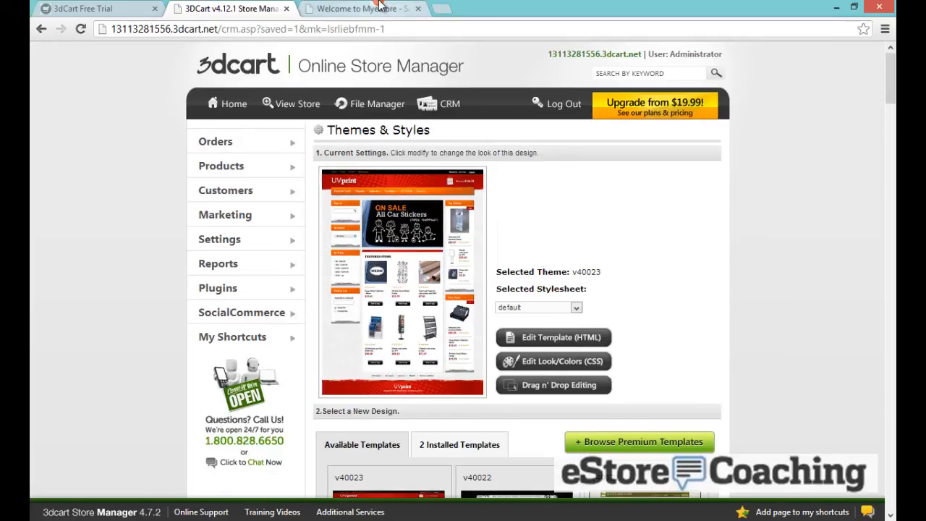
{"action": "left_click", "coordinate": [241, 124]}
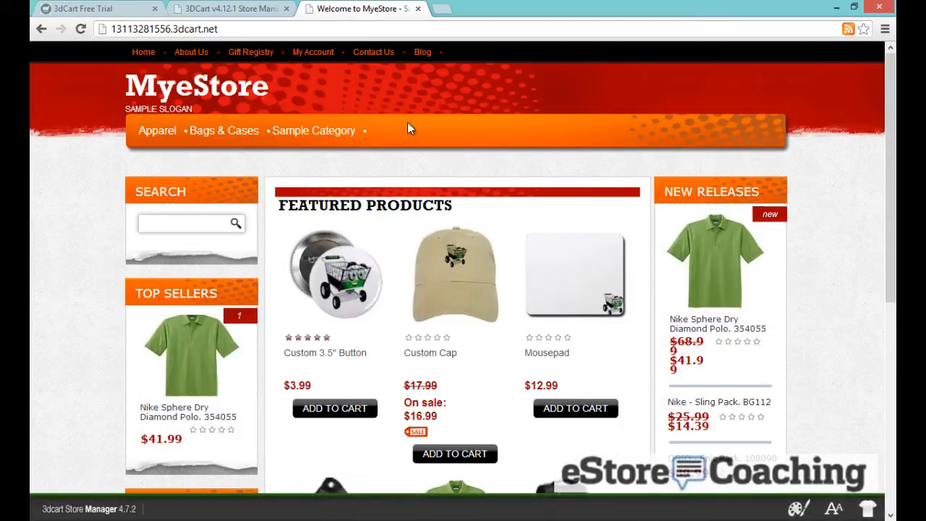
{"action": "scroll", "coordinate": [415, 134], "scroll_direction": "down", "scroll_amount": 6}
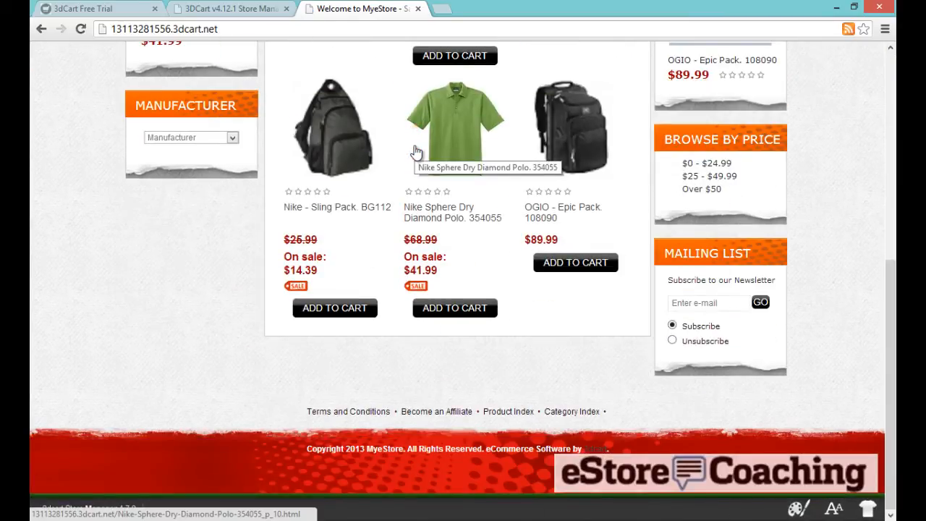
{"action": "scroll", "coordinate": [413, 145], "scroll_direction": "up", "scroll_amount": 2}
{"action": "scroll", "coordinate": [413, 145], "scroll_direction": "up", "scroll_amount": 4}
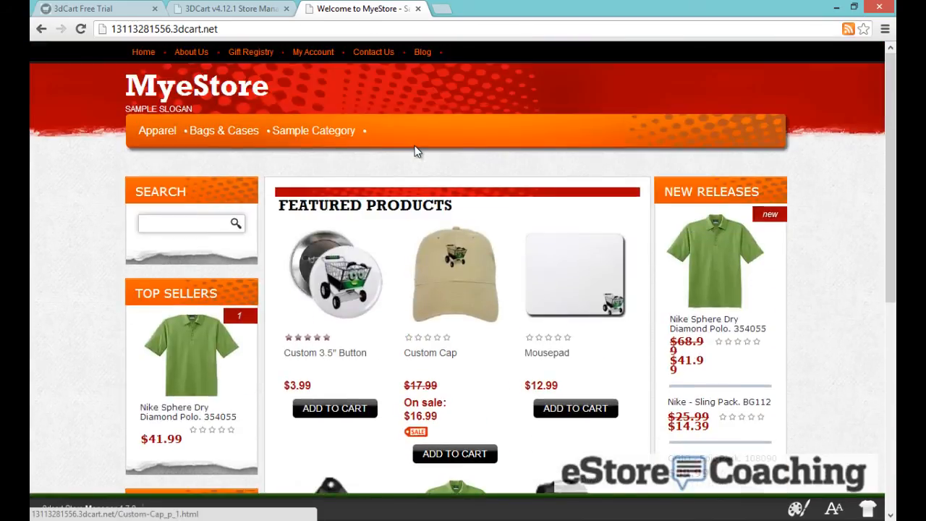
{"action": "left_click", "coordinate": [255, 8]}
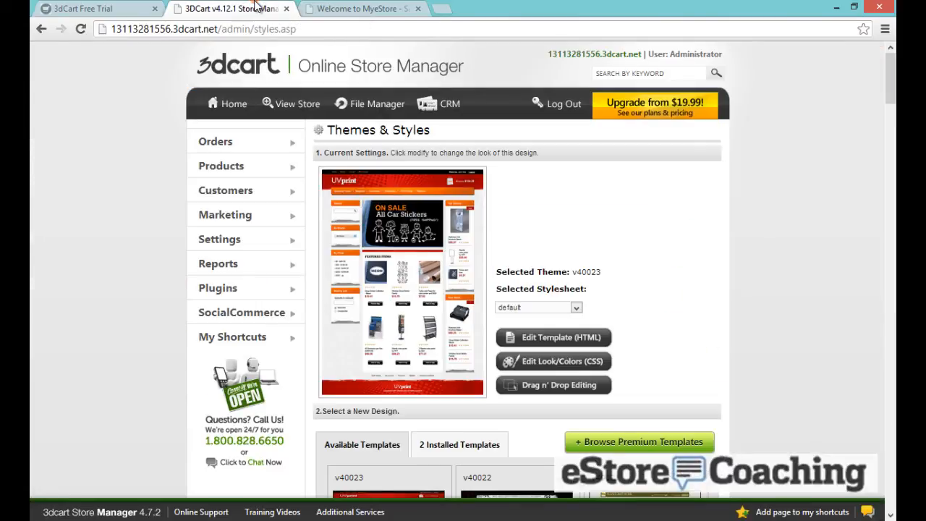
Install the v32015 template and confirm the installation
{"action": "scroll", "coordinate": [805, 210], "scroll_direction": "down", "scroll_amount": 4}
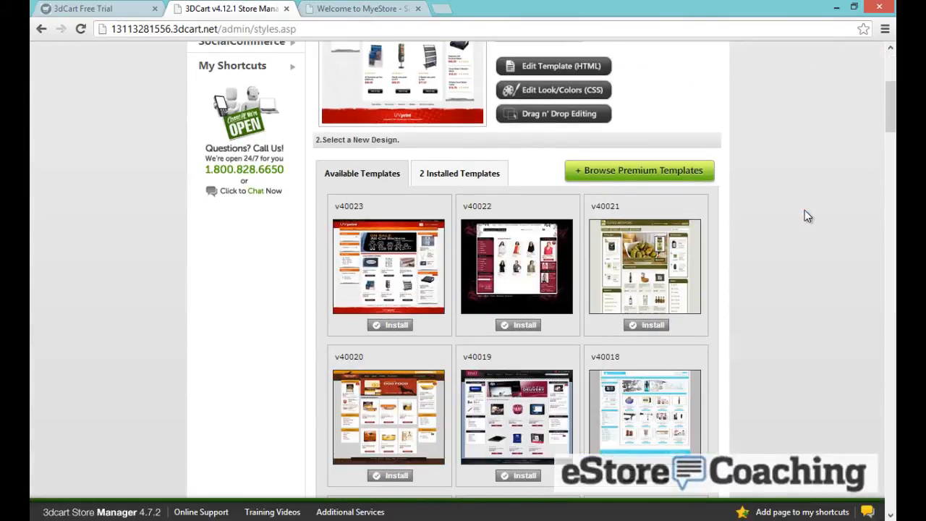
{"action": "scroll", "coordinate": [804, 211], "scroll_direction": "down", "scroll_amount": 4}
{"action": "scroll", "coordinate": [805, 213], "scroll_direction": "down", "scroll_amount": 1}
{"action": "scroll", "coordinate": [805, 213], "scroll_direction": "down", "scroll_amount": 5}
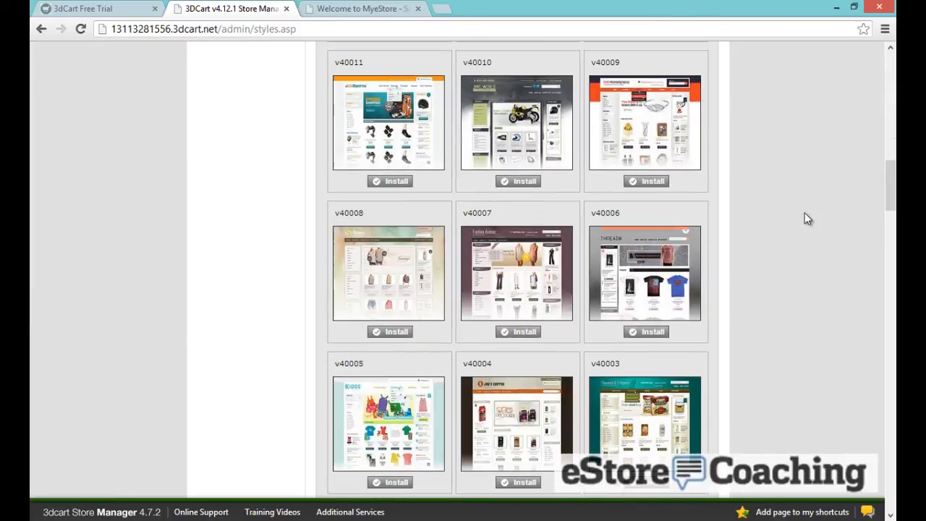
{"action": "scroll", "coordinate": [805, 213], "scroll_direction": "down", "scroll_amount": 10}
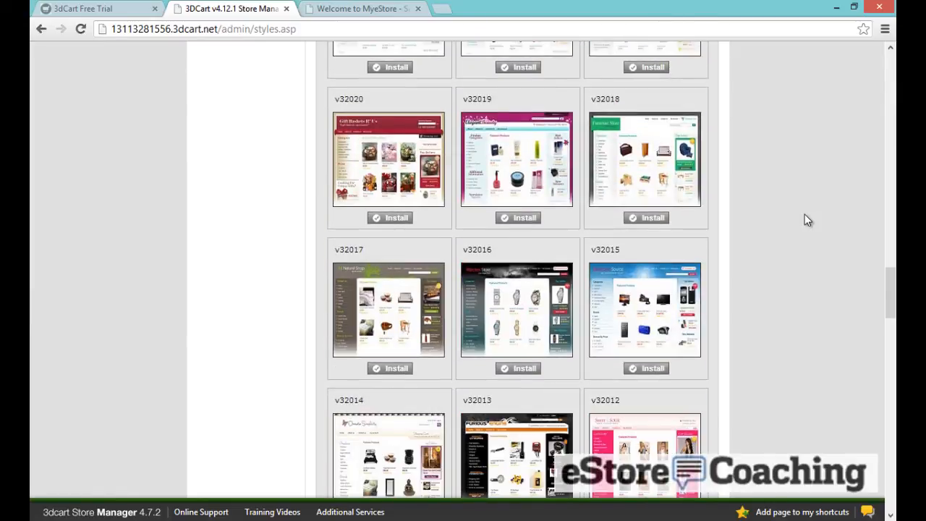
{"action": "scroll", "coordinate": [807, 220], "scroll_direction": "down", "scroll_amount": 1}
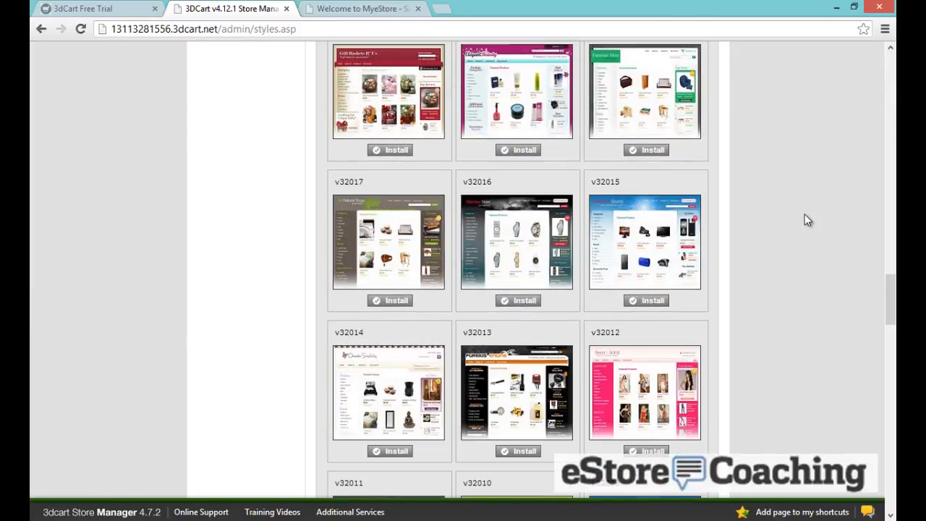
{"action": "left_click", "coordinate": [644, 303]}
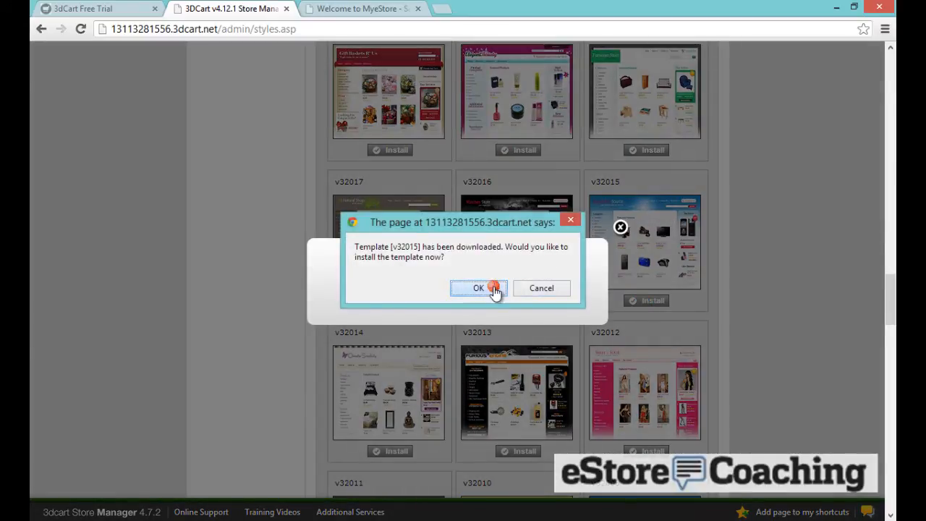
{"action": "left_click", "coordinate": [494, 291]}
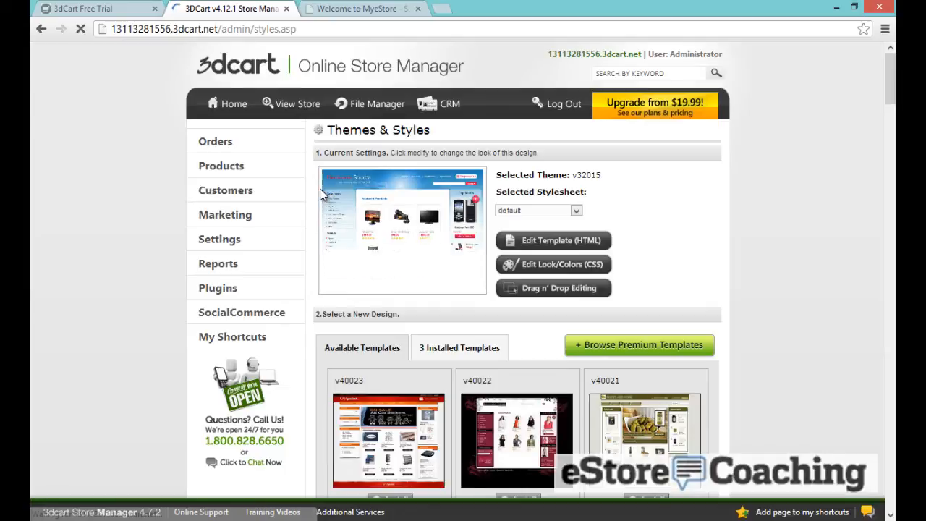
Reload the storefront and view the Bags & Cases page in the new blue layout
{"action": "left_click", "coordinate": [365, 9]}
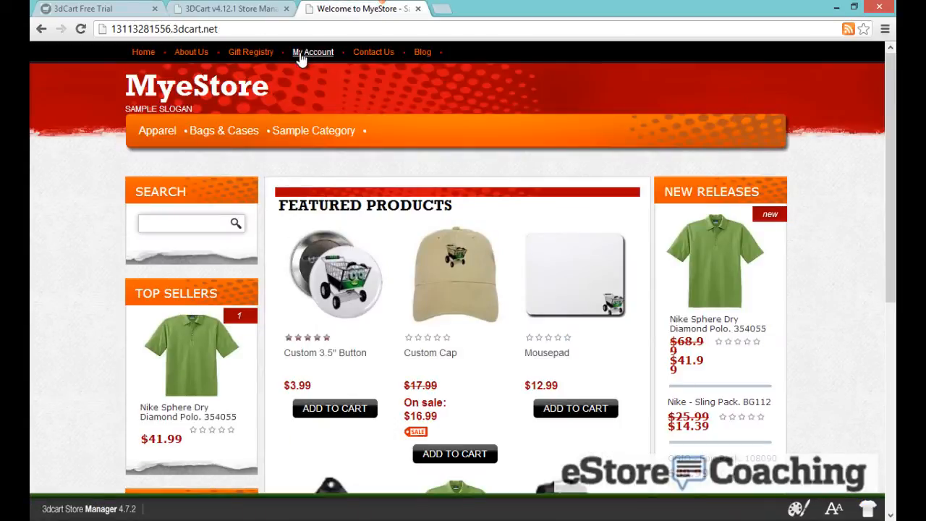
{"action": "left_click", "coordinate": [151, 90]}
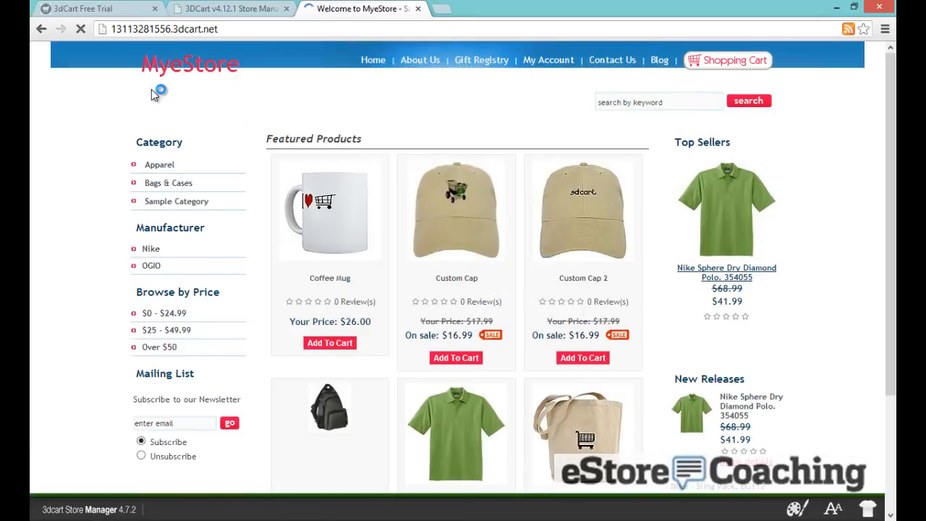
{"action": "left_click", "coordinate": [157, 186]}
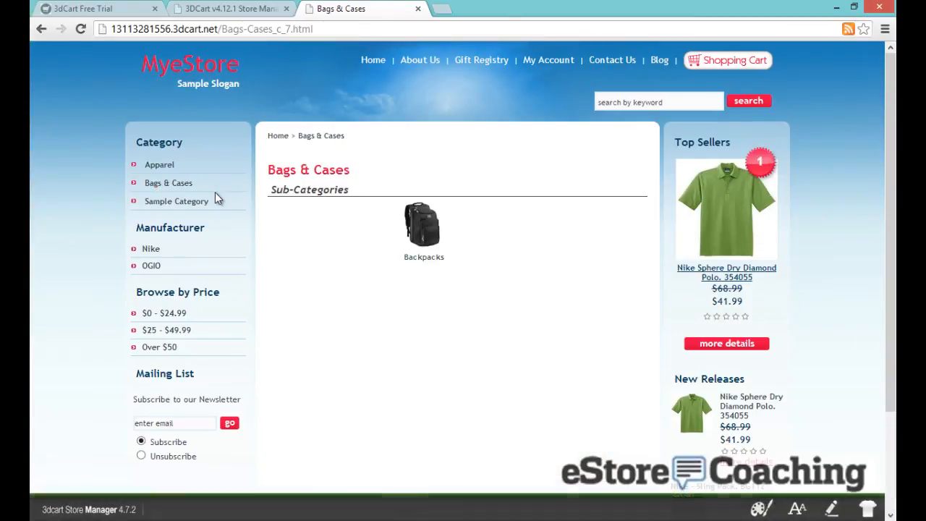
{"action": "scroll", "coordinate": [315, 176], "scroll_direction": "down", "scroll_amount": 2}
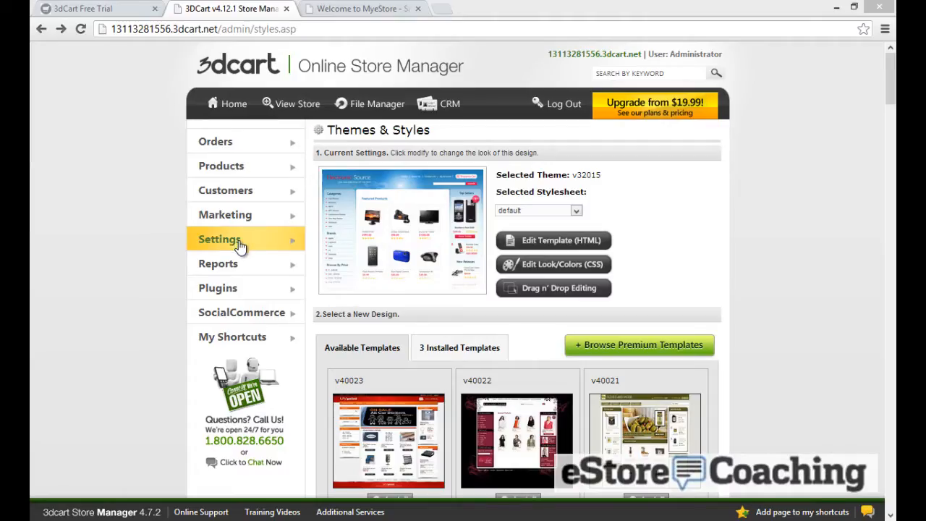
Open Store Settings and set Product Columns / Home Page to 2
{"action": "mouse_move", "coordinate": [243, 246]}
{"action": "mouse_move", "coordinate": [348, 247]}
{"action": "left_click", "coordinate": [453, 238]}
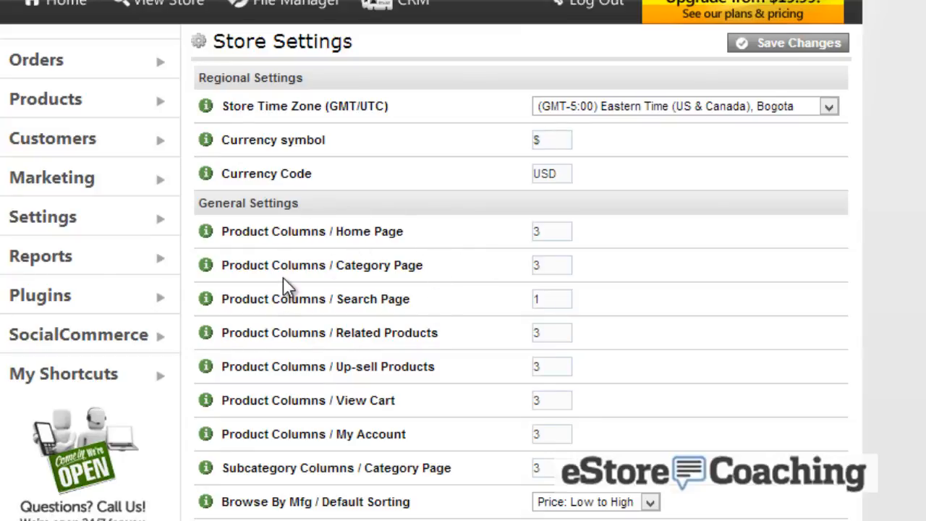
{"action": "double_click", "coordinate": [555, 230]}
{"action": "left_click", "coordinate": [515, 232]}
Check Hide Top Sellers to remove the Top Sellers box from the storefront
{"action": "scroll", "coordinate": [515, 232], "scroll_direction": "down", "scroll_amount": 3}
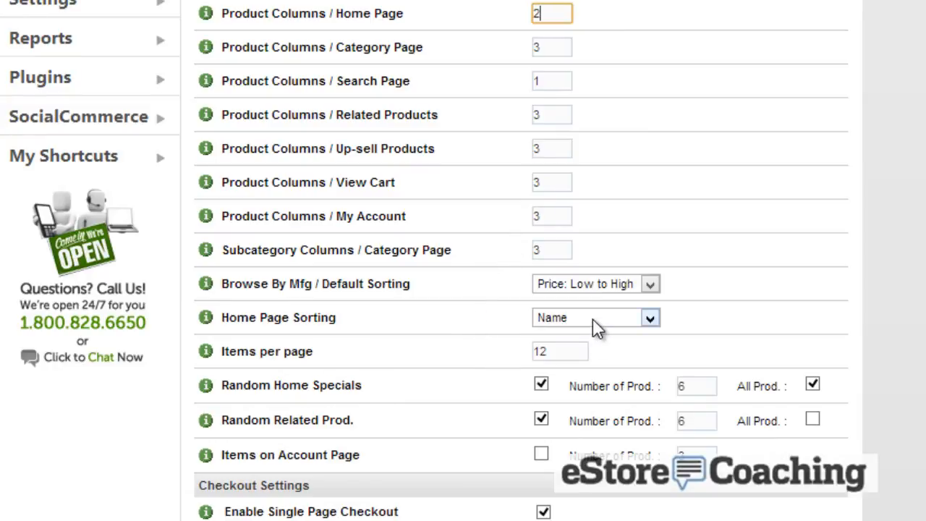
{"action": "scroll", "coordinate": [475, 355], "scroll_direction": "down", "scroll_amount": 5}
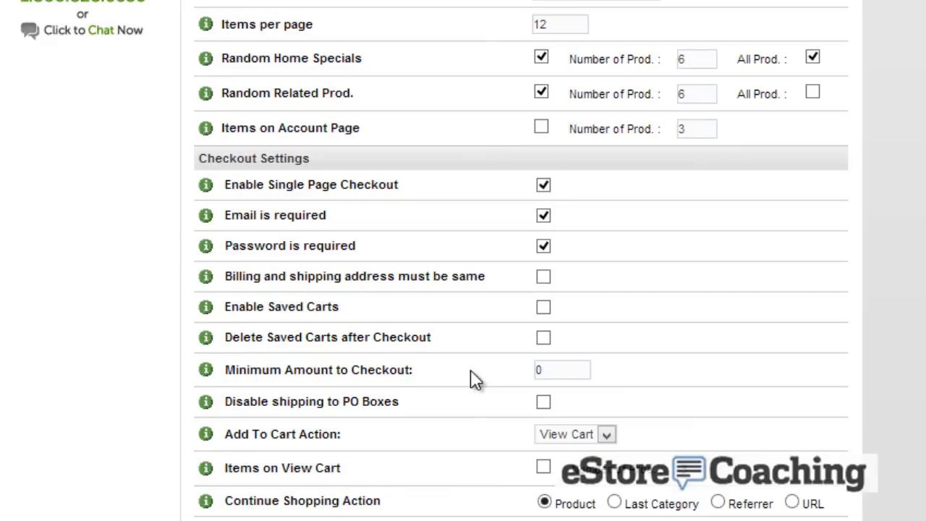
{"action": "scroll", "coordinate": [475, 379], "scroll_direction": "down", "scroll_amount": 3}
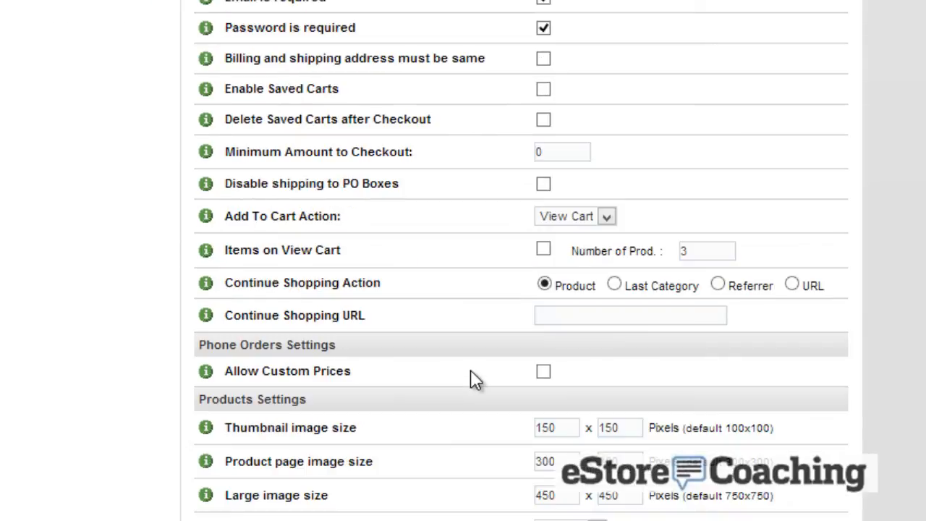
{"action": "scroll", "coordinate": [475, 379], "scroll_direction": "down", "scroll_amount": 2}
{"action": "scroll", "coordinate": [475, 380], "scroll_direction": "down", "scroll_amount": 2}
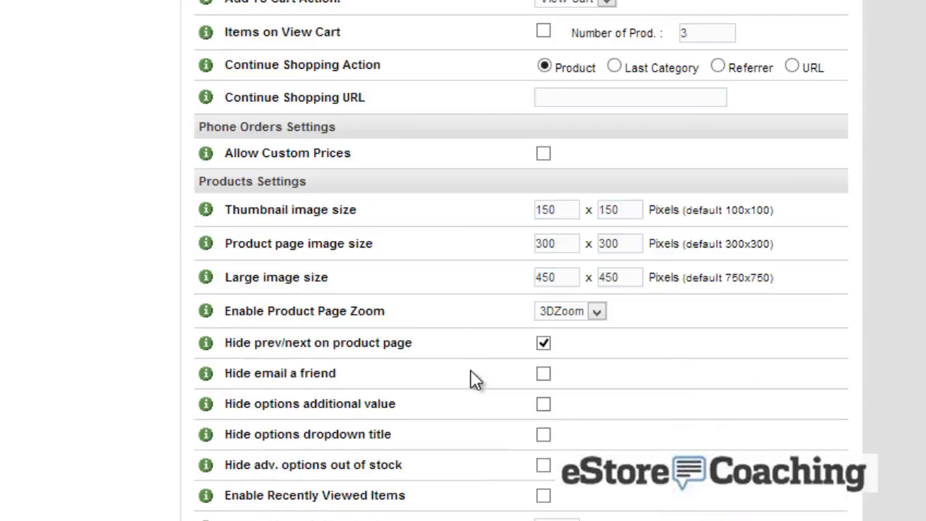
{"action": "scroll", "coordinate": [476, 380], "scroll_direction": "down", "scroll_amount": 6}
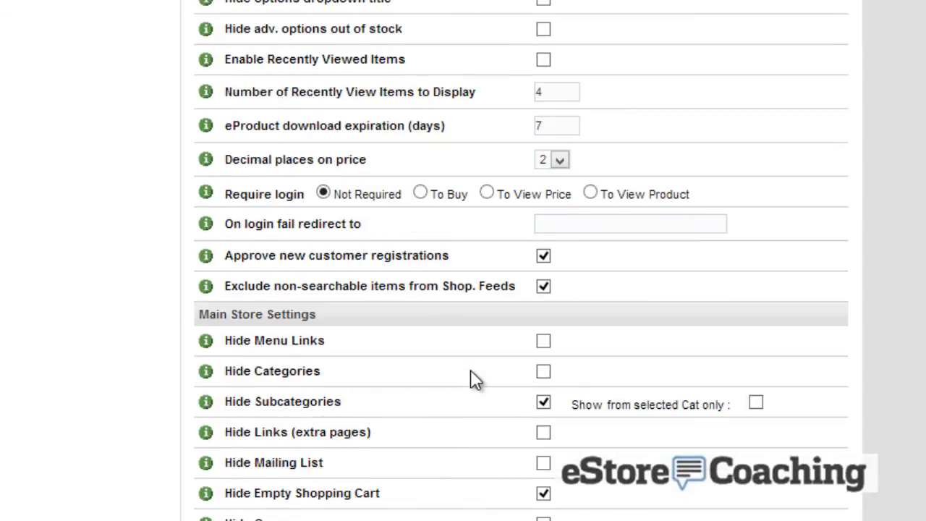
{"action": "scroll", "coordinate": [475, 379], "scroll_direction": "down", "scroll_amount": 2}
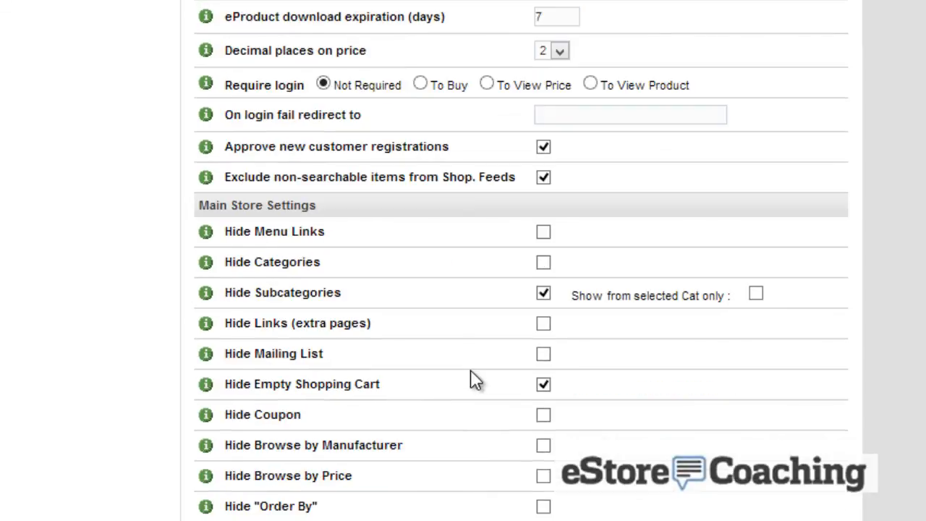
{"action": "scroll", "coordinate": [467, 401], "scroll_direction": "down", "scroll_amount": 8}
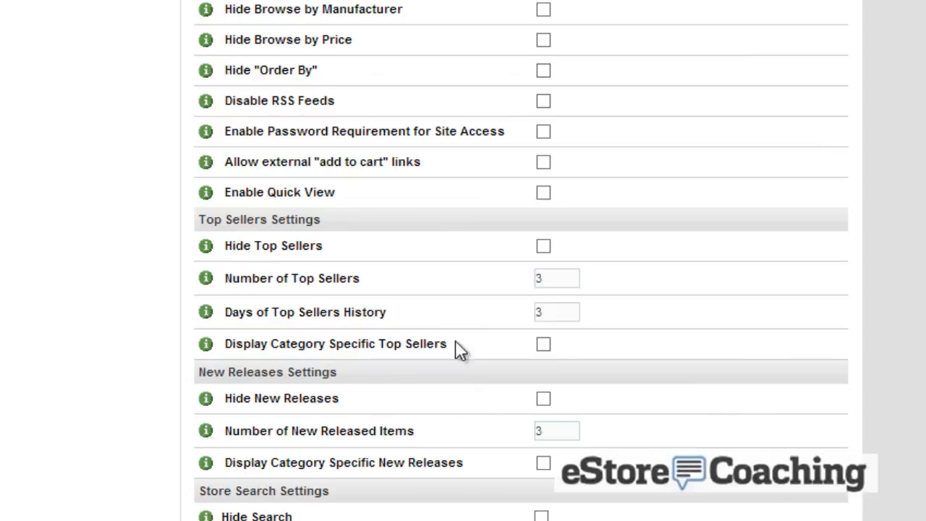
{"action": "left_click", "coordinate": [544, 246]}
Uncheck Enable Inventory Control and save the store settings
{"action": "scroll", "coordinate": [578, 259], "scroll_direction": "down", "scroll_amount": 6}
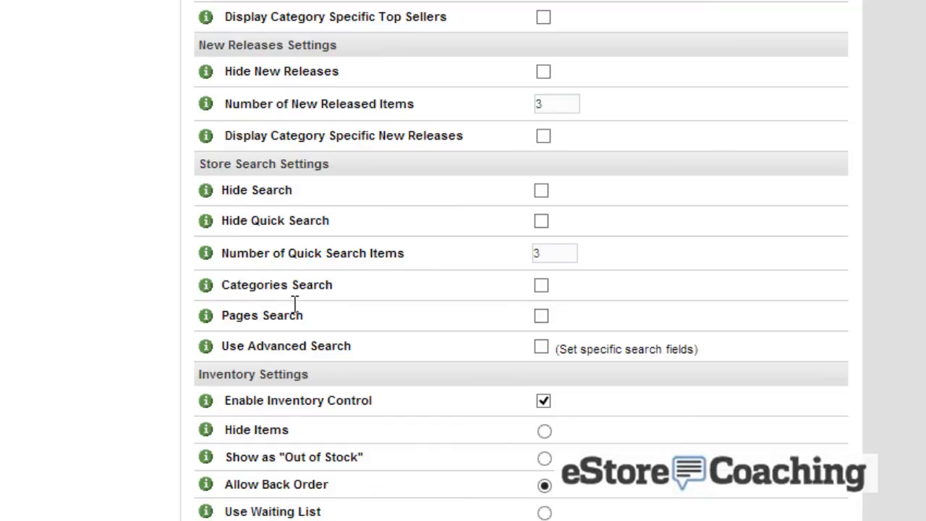
{"action": "scroll", "coordinate": [295, 304], "scroll_direction": "down", "scroll_amount": 6}
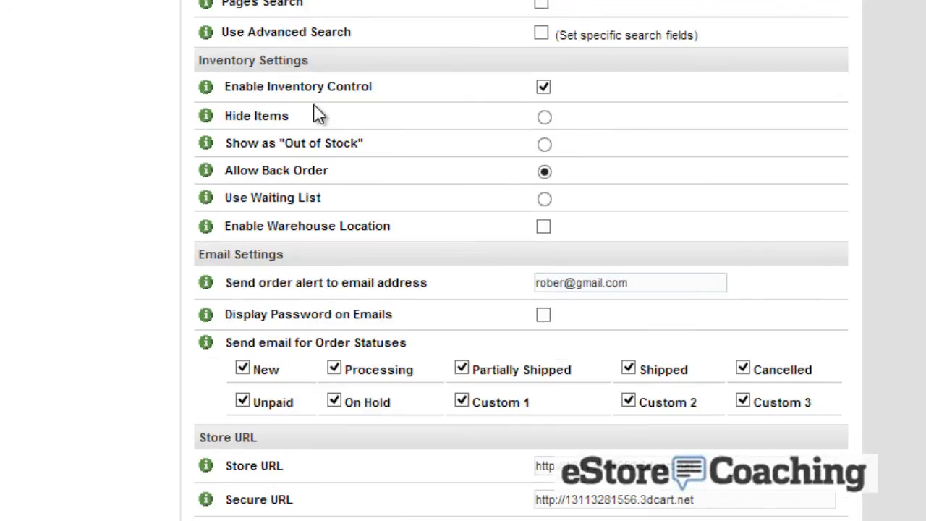
{"action": "left_click", "coordinate": [542, 85]}
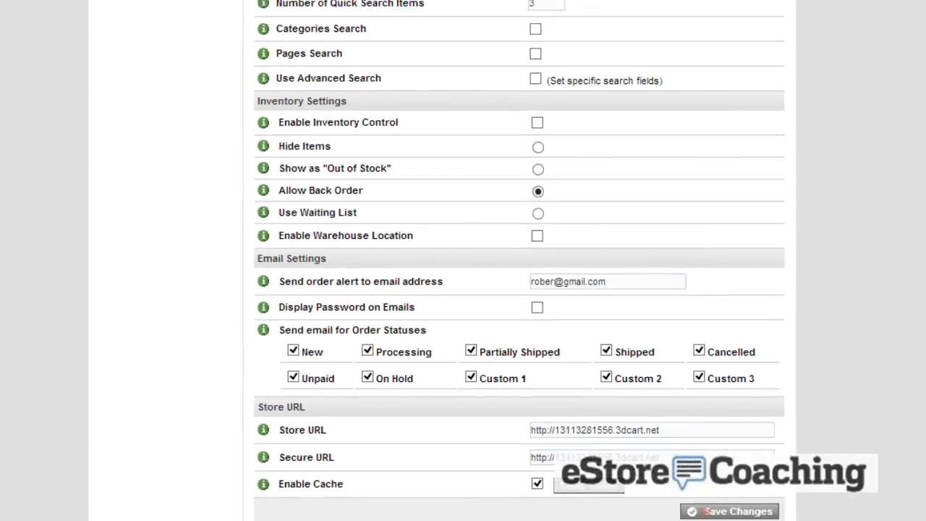
{"action": "left_click", "coordinate": [731, 510]}
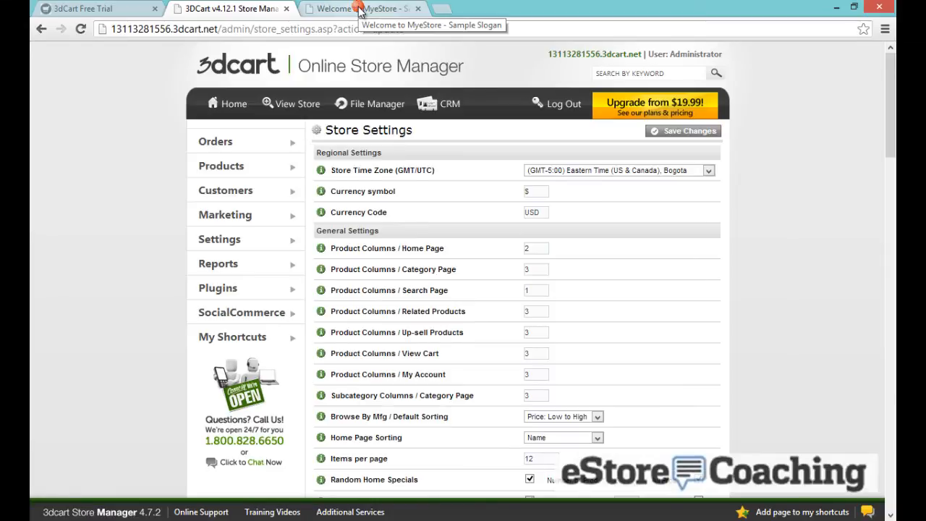
Reload the storefront to confirm featured products now show two per row
{"action": "left_click", "coordinate": [360, 10]}
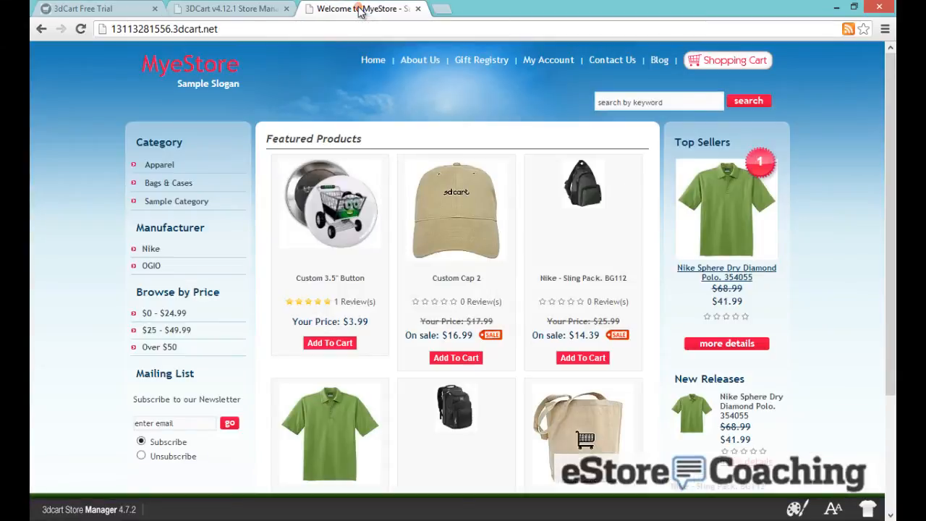
{"action": "left_click", "coordinate": [80, 28]}
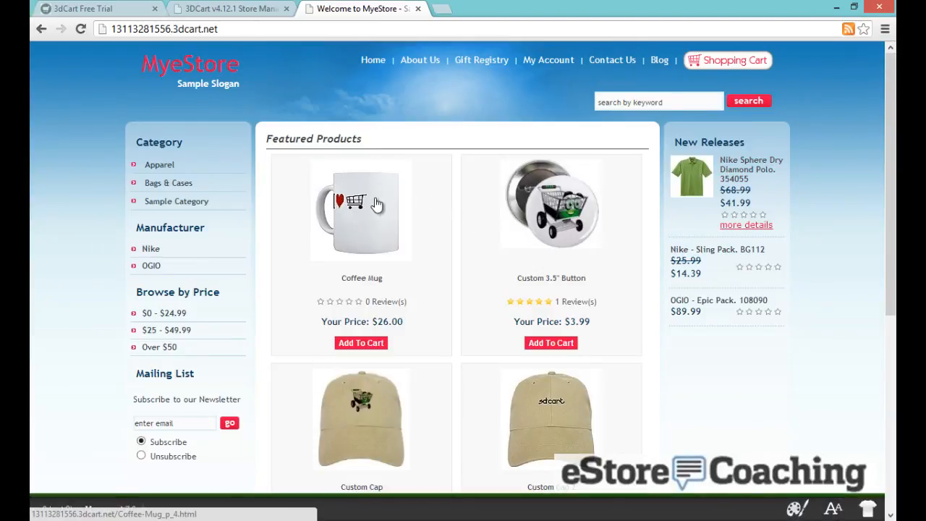
{"action": "left_click", "coordinate": [221, 8]}
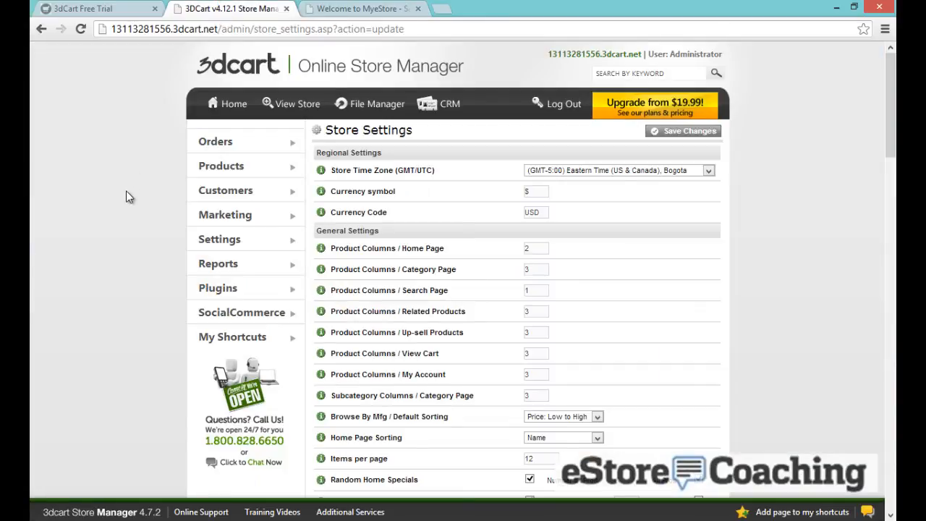
Open Store Modules and review the module list from 3dFeedback to SEO Tools and Wish List
{"action": "mouse_move", "coordinate": [217, 239]}
{"action": "mouse_move", "coordinate": [368, 241]}
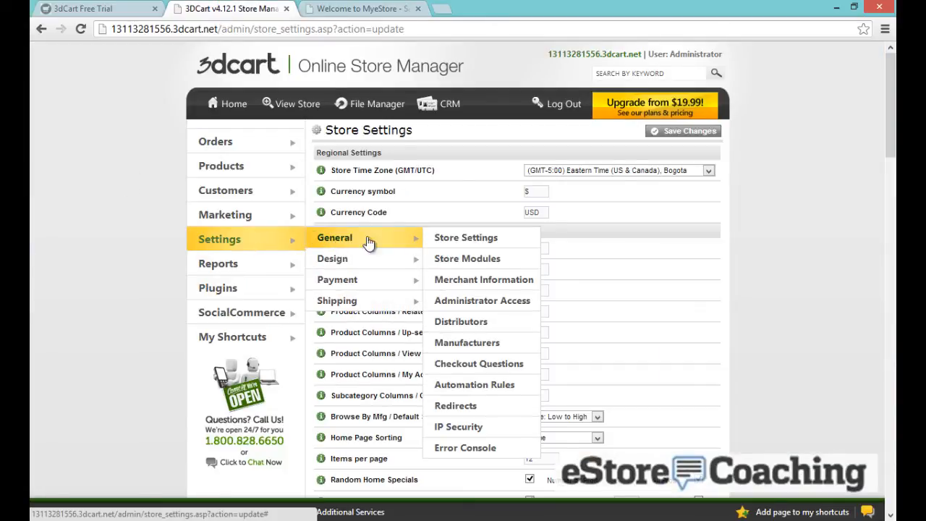
{"action": "left_click", "coordinate": [465, 259]}
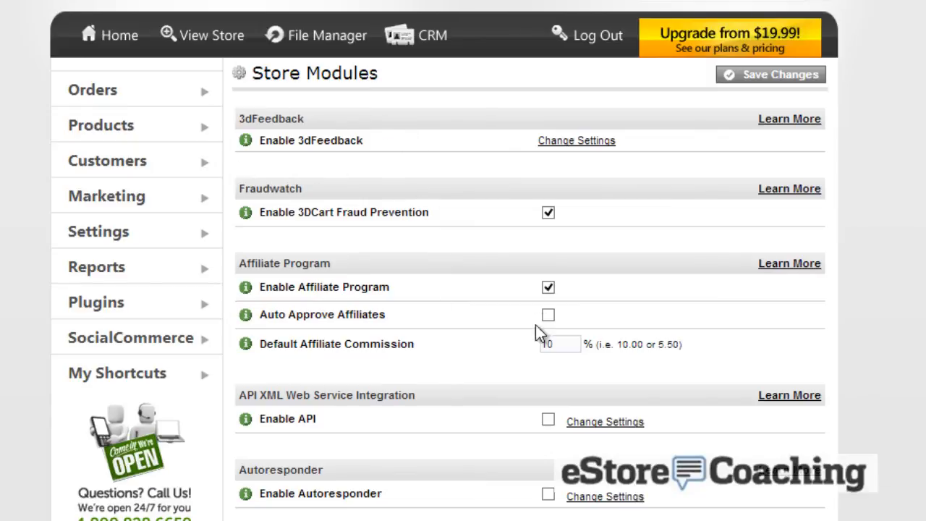
{"action": "scroll", "coordinate": [470, 328], "scroll_direction": "down", "scroll_amount": 1}
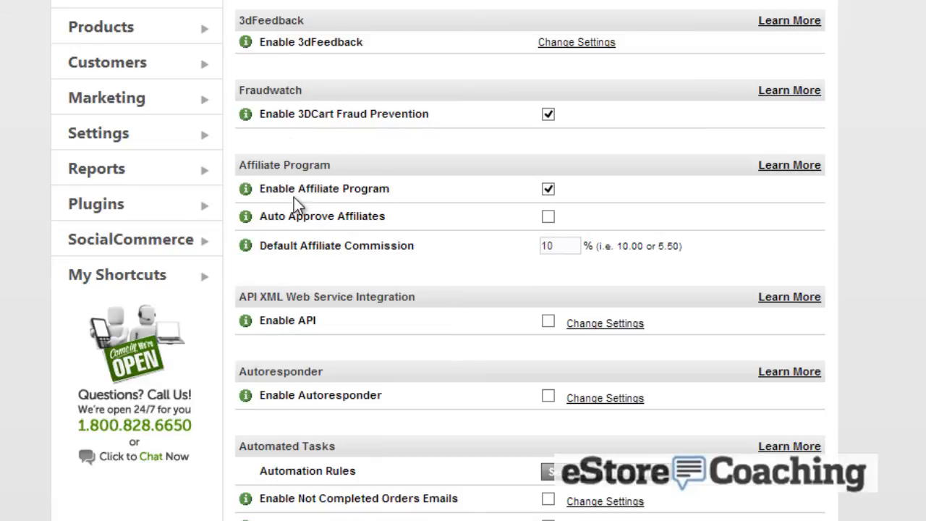
{"action": "scroll", "coordinate": [294, 208], "scroll_direction": "down", "scroll_amount": 4}
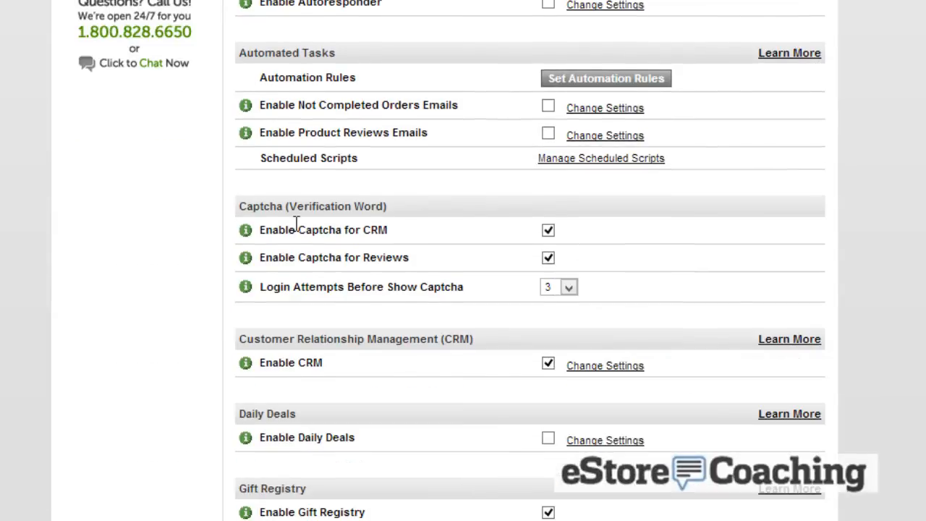
{"action": "scroll", "coordinate": [236, 278], "scroll_direction": "down", "scroll_amount": 7}
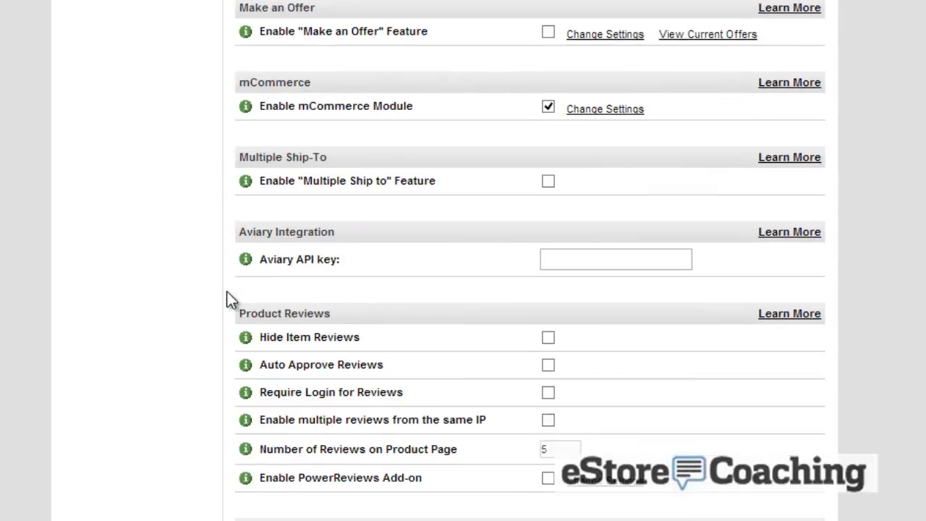
{"action": "scroll", "coordinate": [226, 291], "scroll_direction": "down", "scroll_amount": 4}
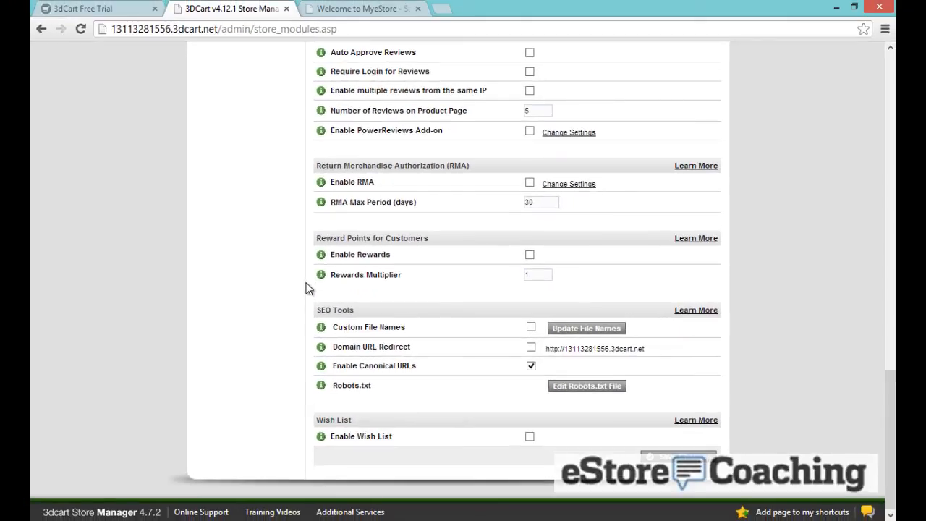